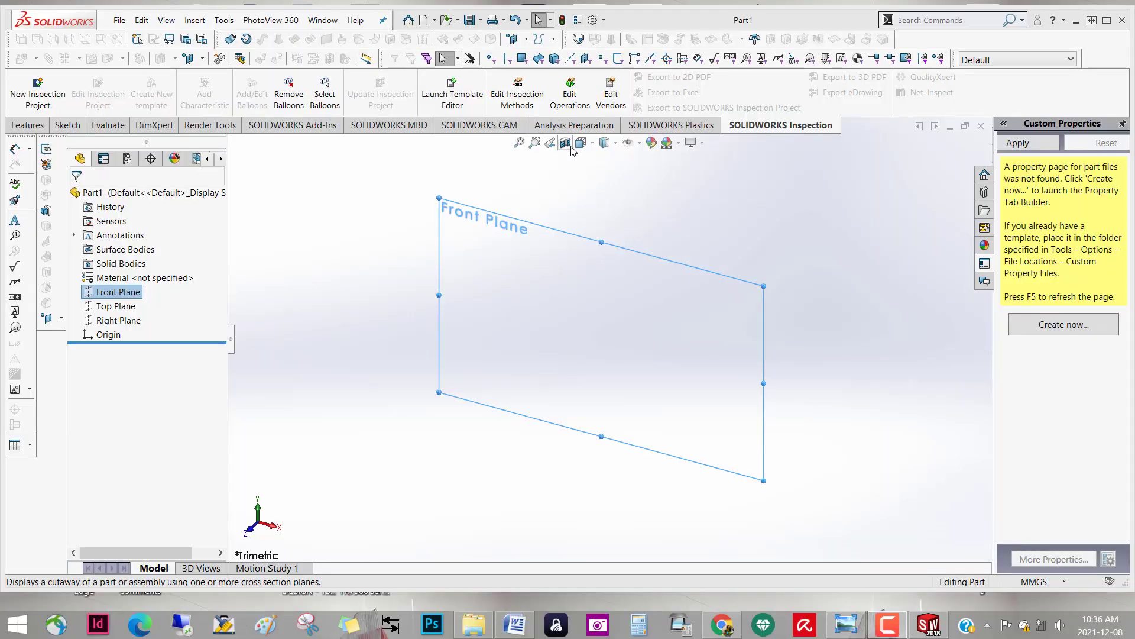
Turn the view to face the Front Plane and start a sketch on it
click(592, 146)
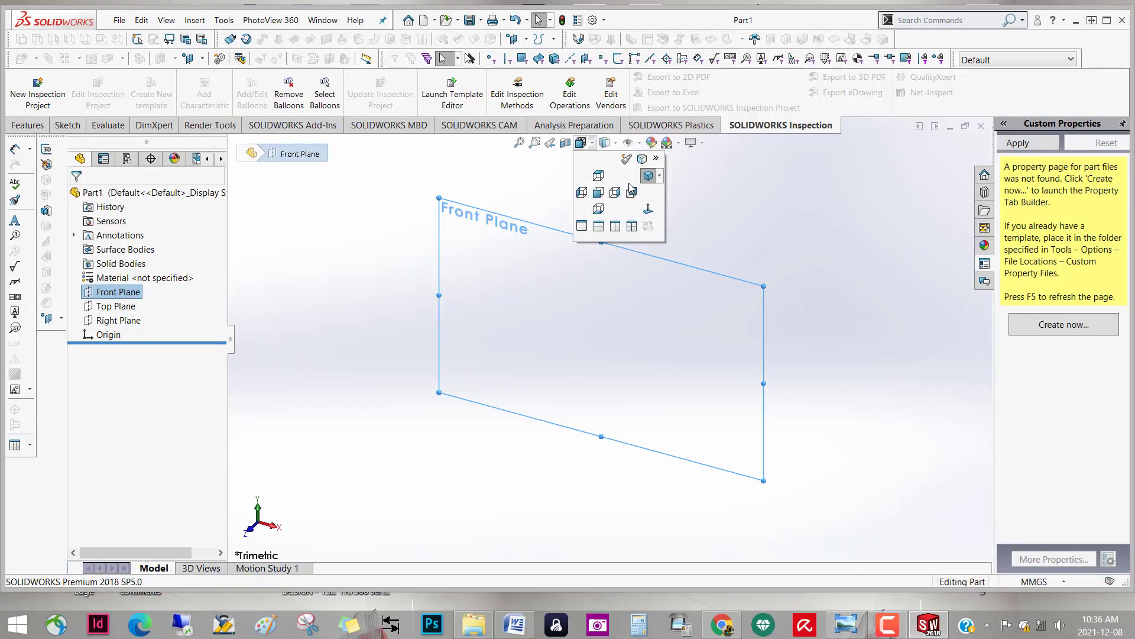
click(647, 211)
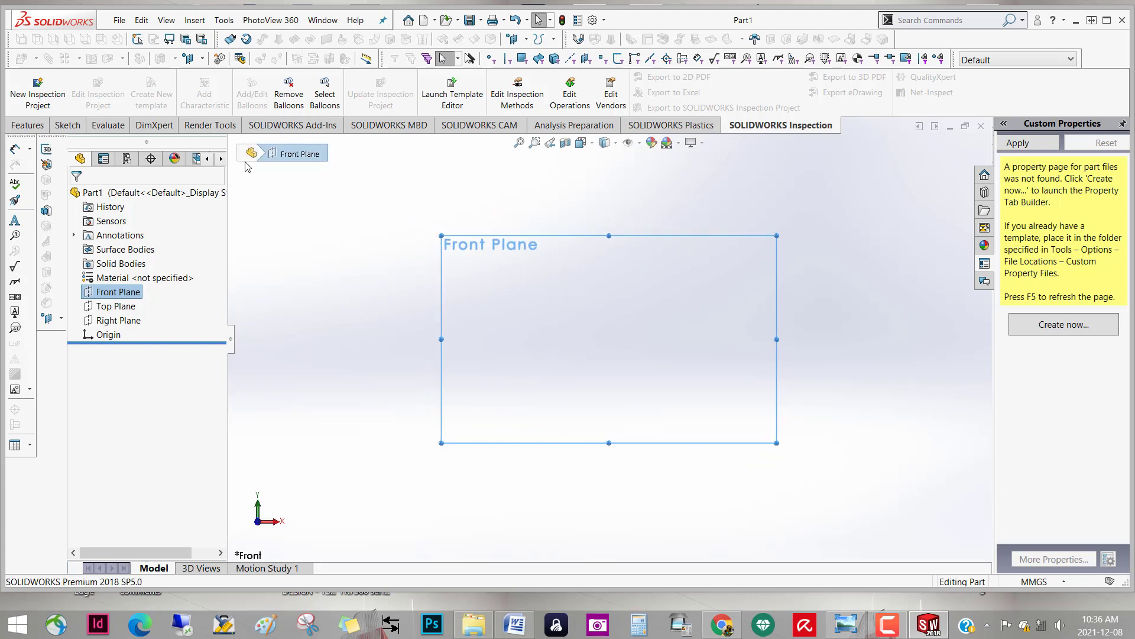
click(67, 125)
click(23, 86)
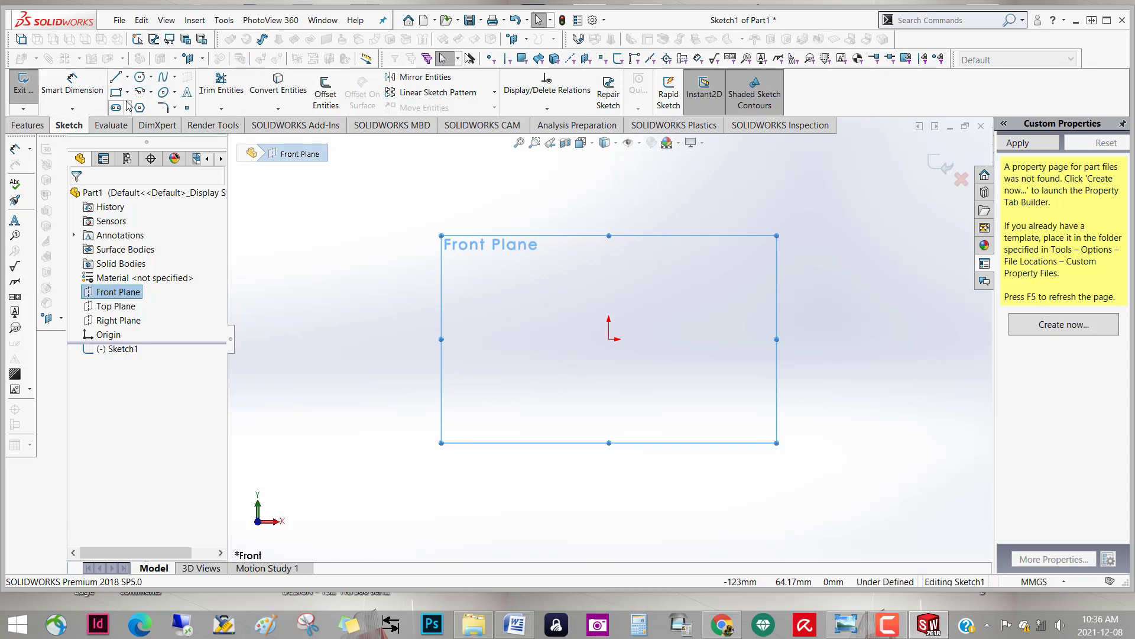
Draw a circle centred on the origin with a radius of about 97 mm
click(140, 77)
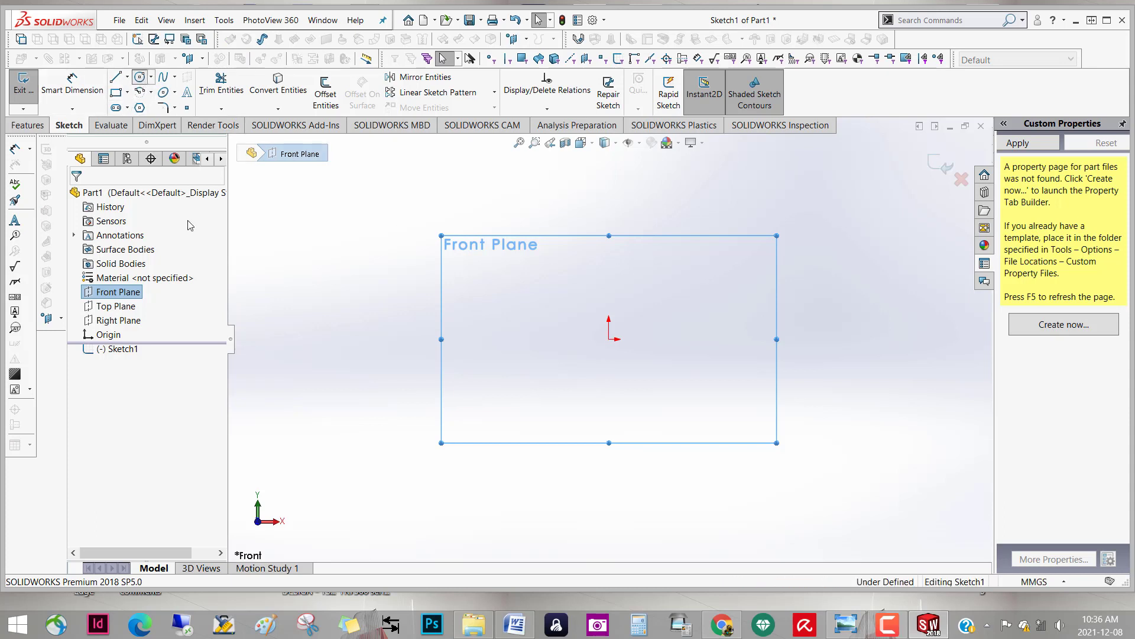
click(609, 339)
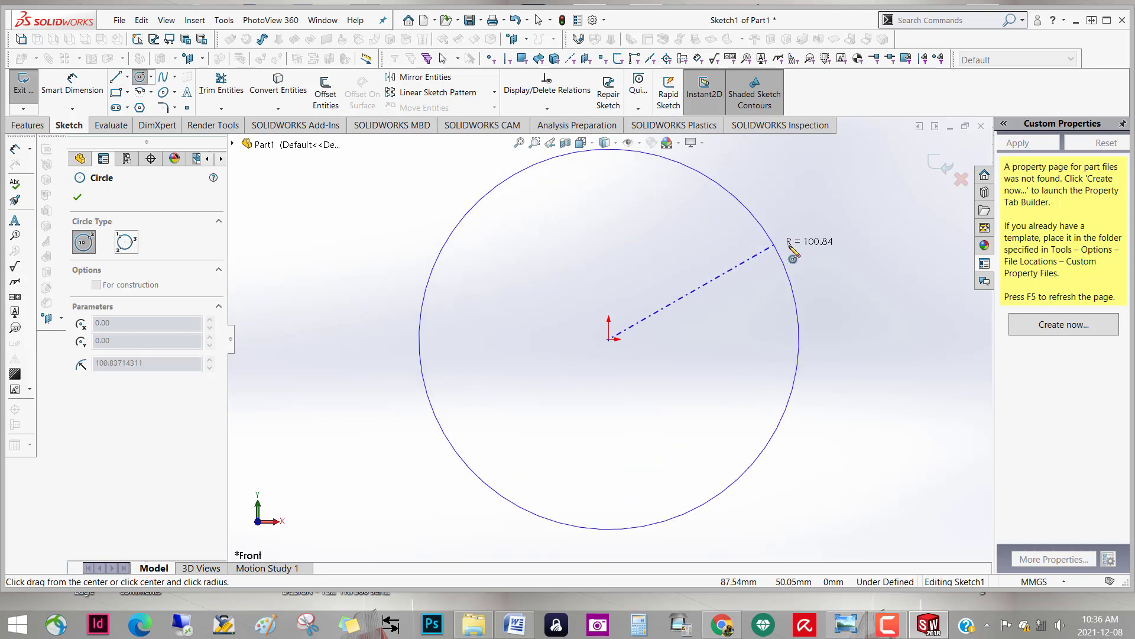
click(771, 257)
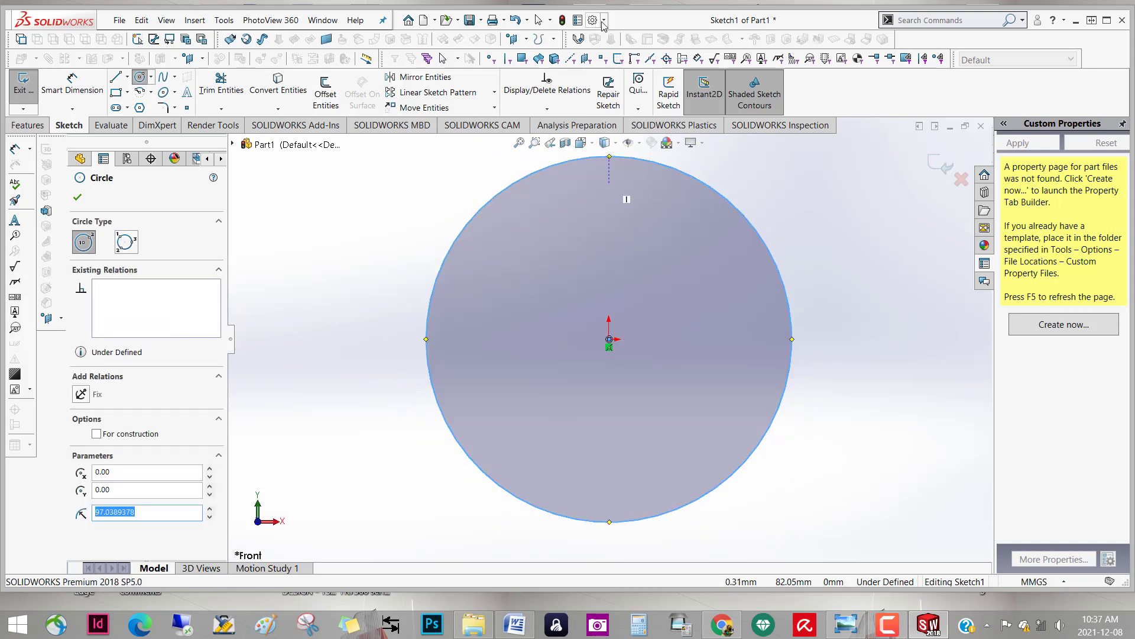
click(603, 22)
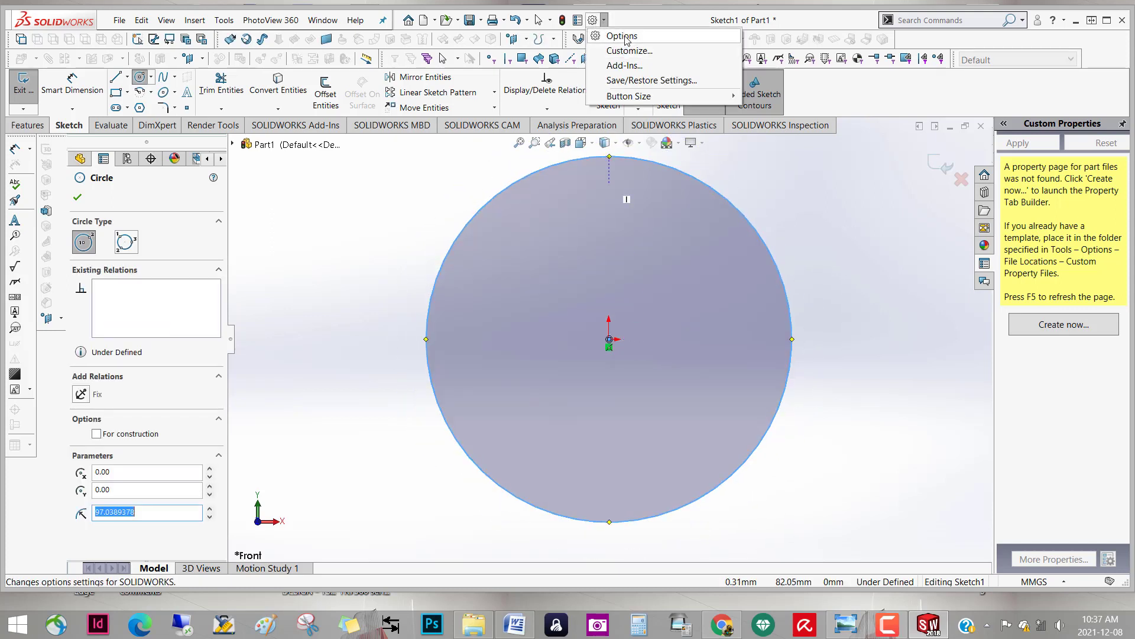
click(622, 36)
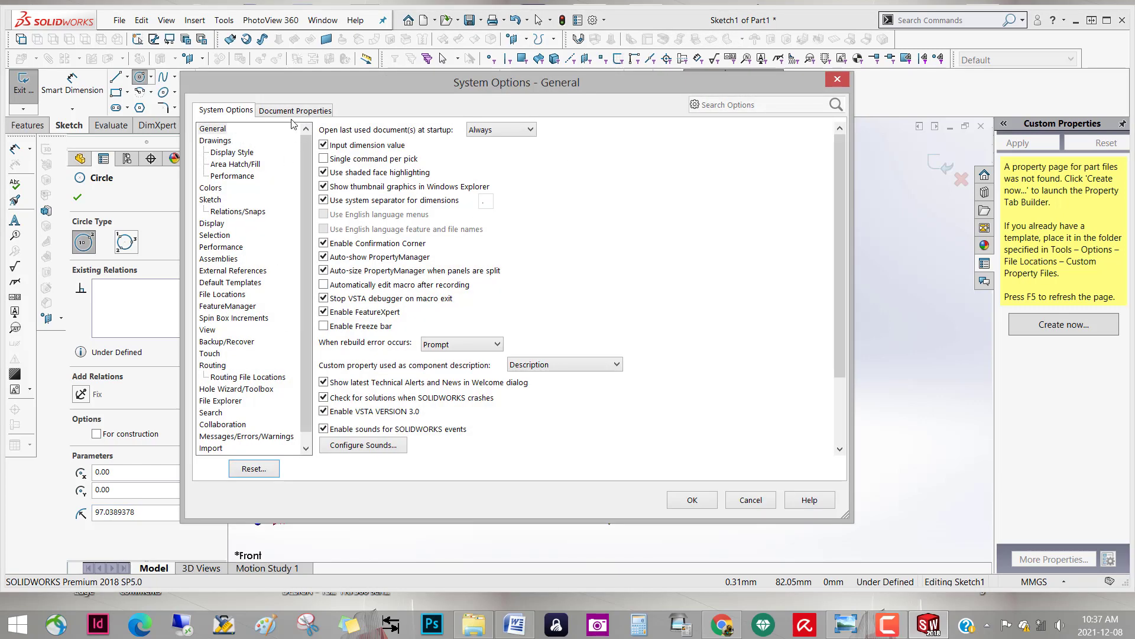
click(295, 111)
click(208, 223)
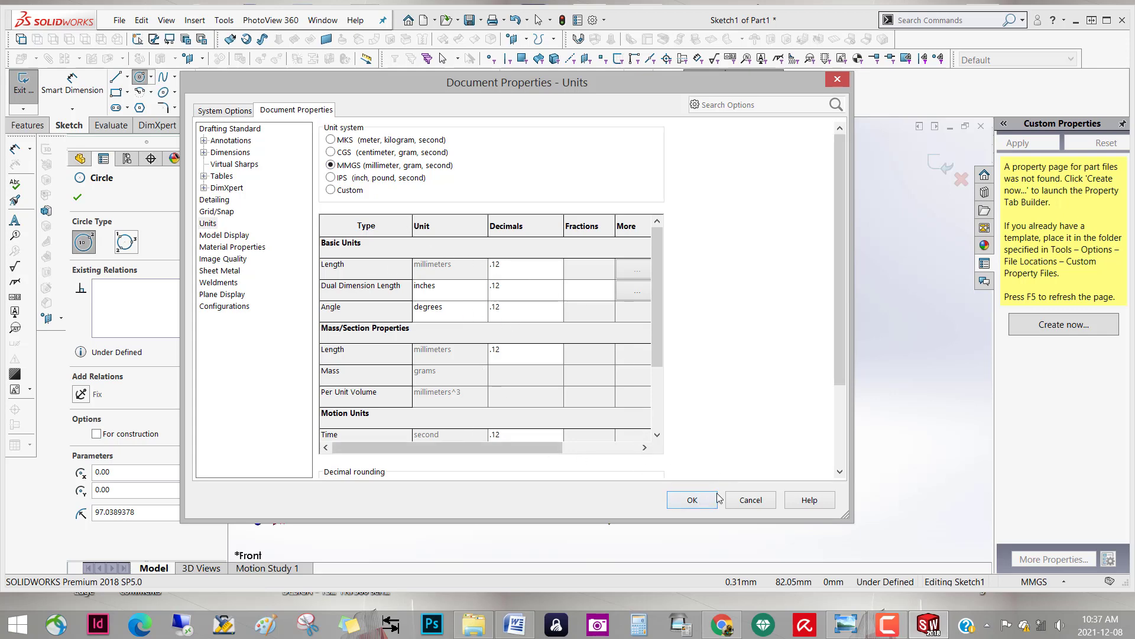
click(692, 501)
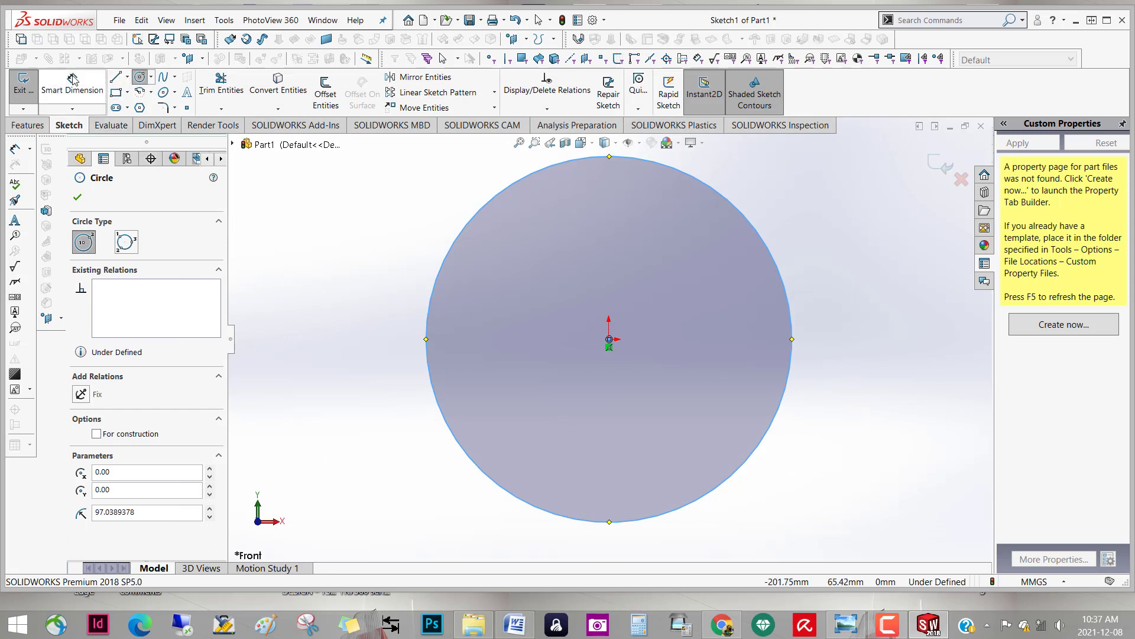
Smart Dimension the Front Plane circle to a 56 mm diameter
key(Escape)
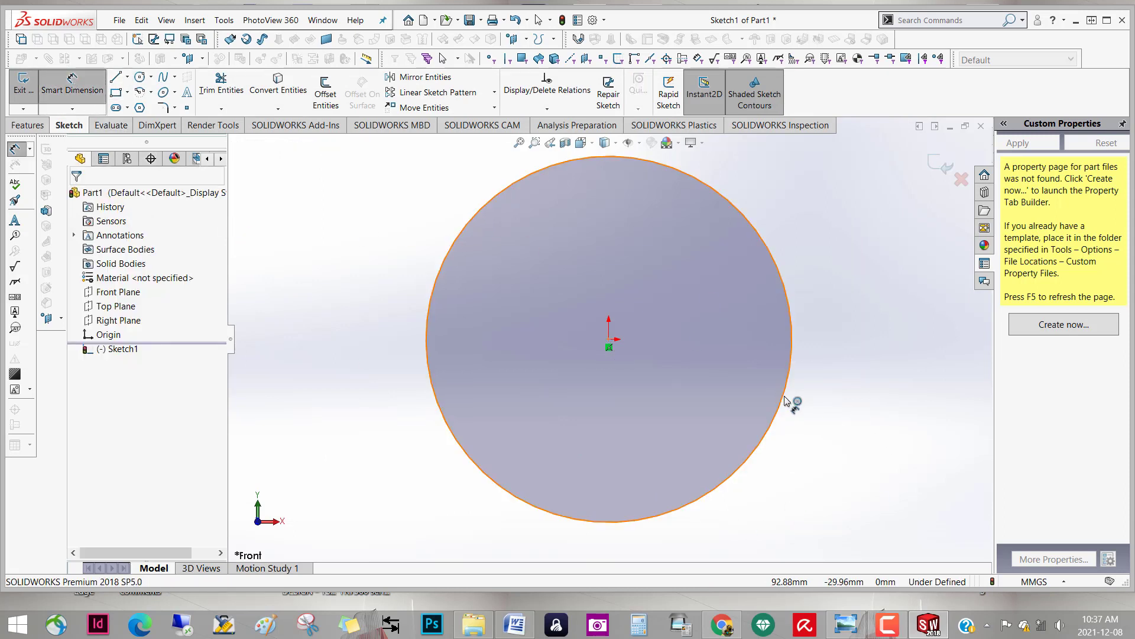
click(786, 400)
click(855, 344)
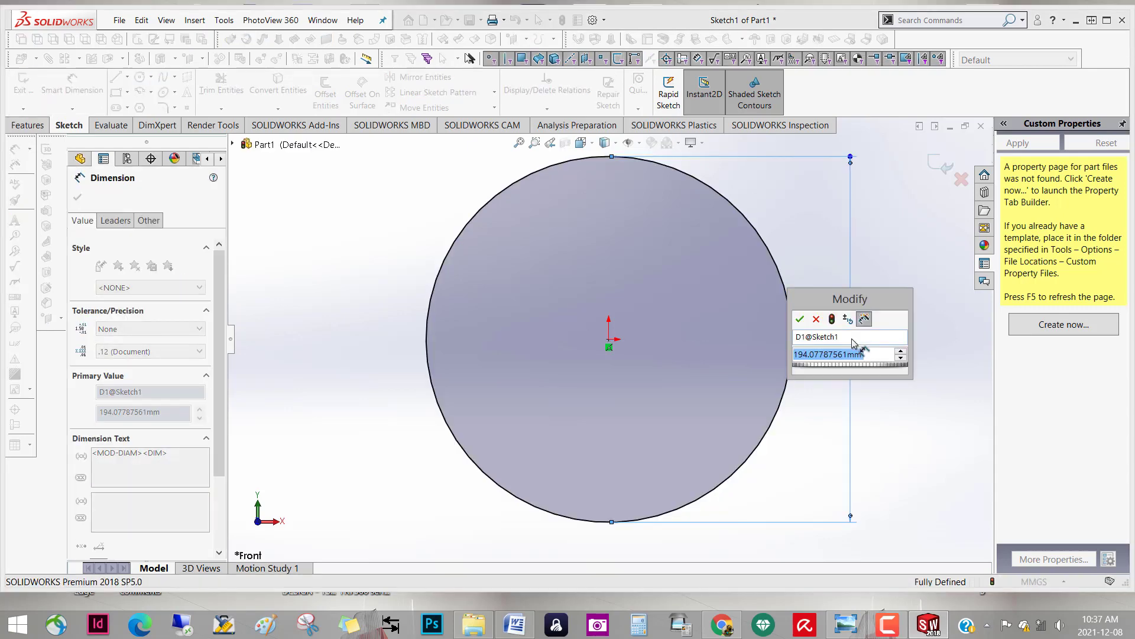
text(56)
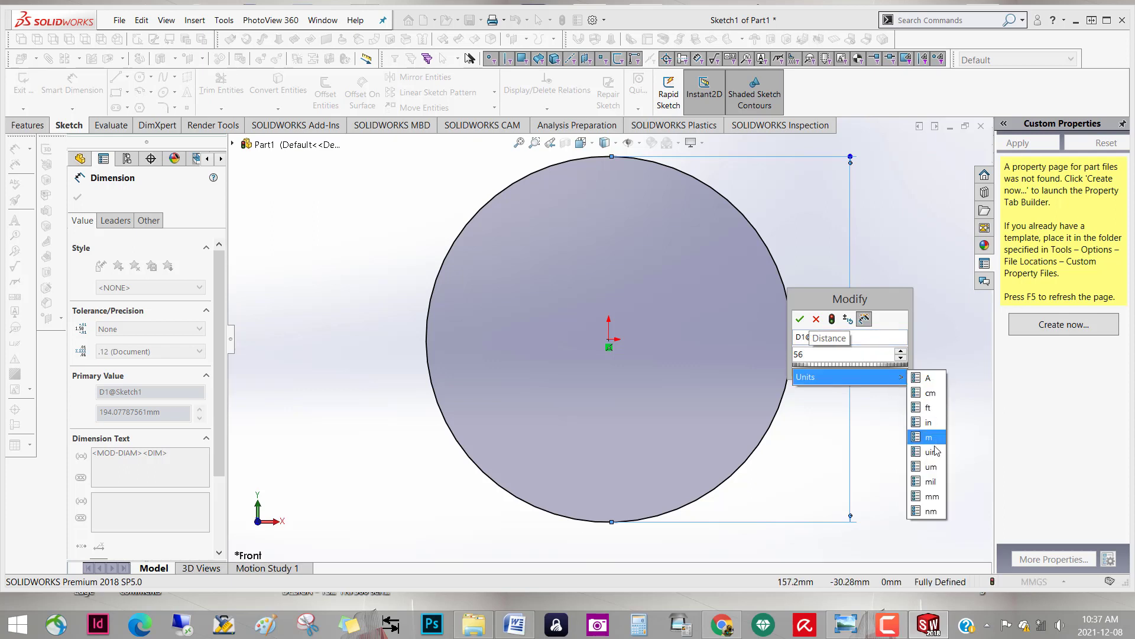
click(933, 497)
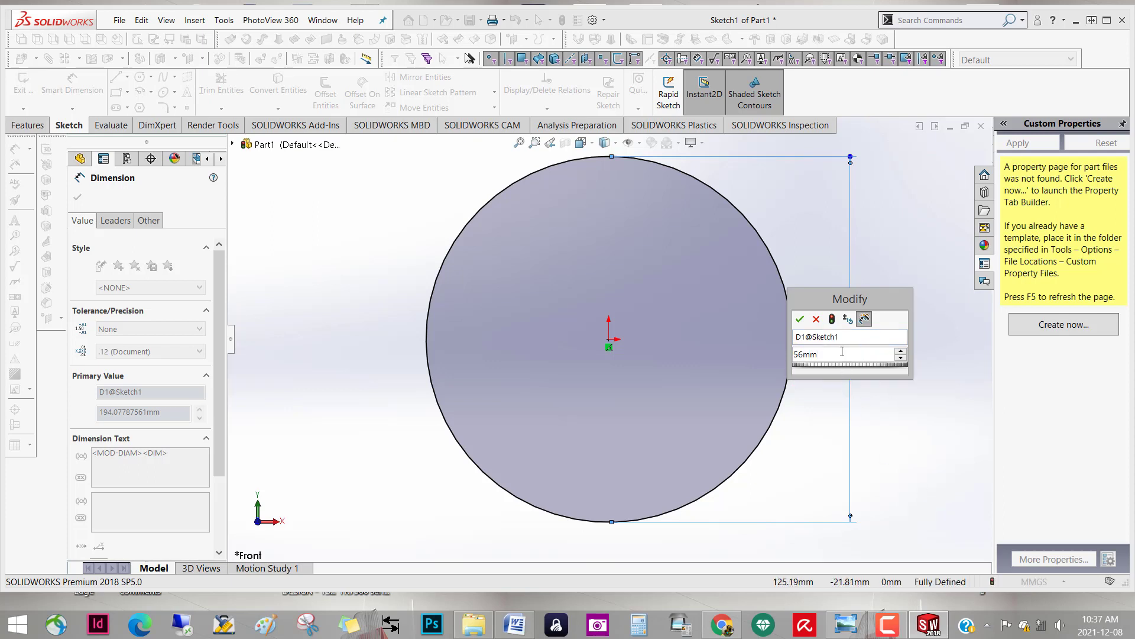
click(832, 319)
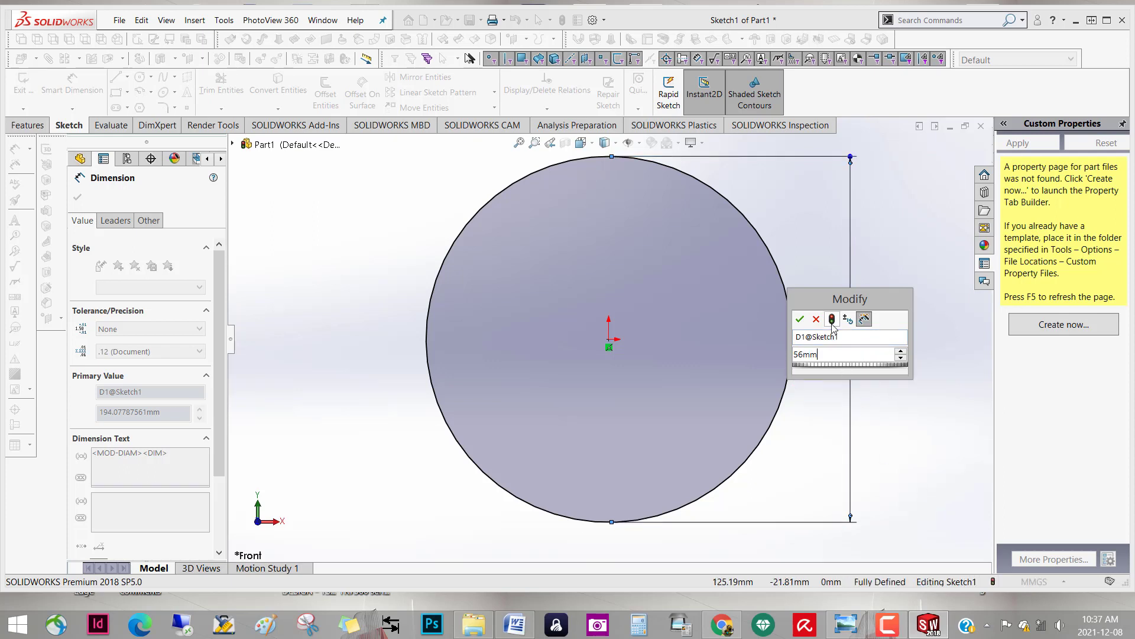
click(800, 320)
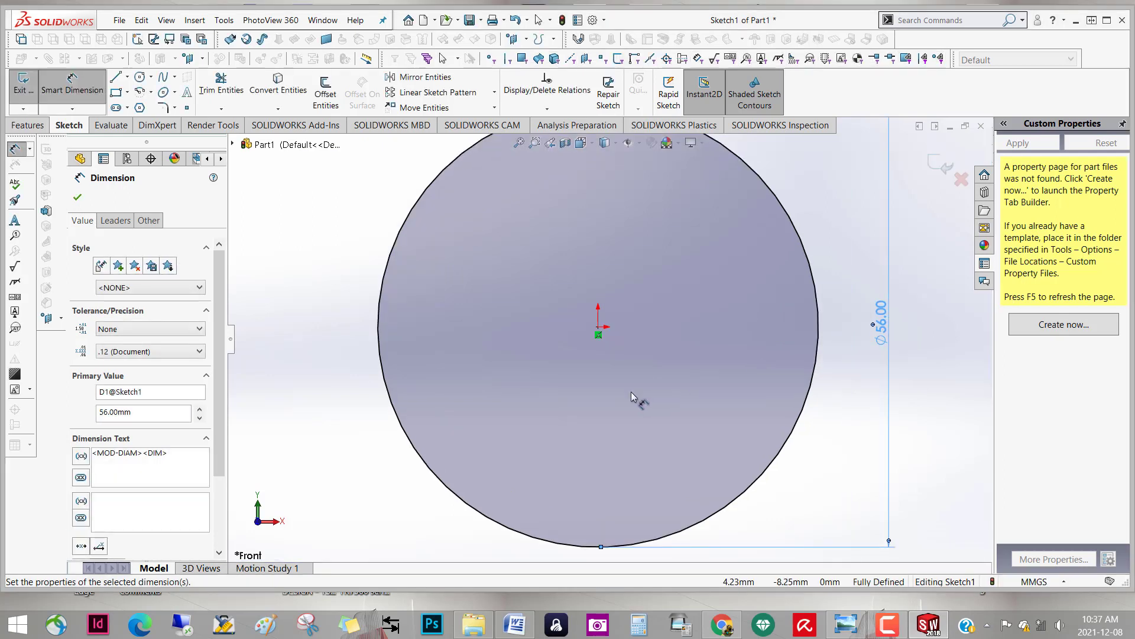
click(77, 197)
key(Escape)
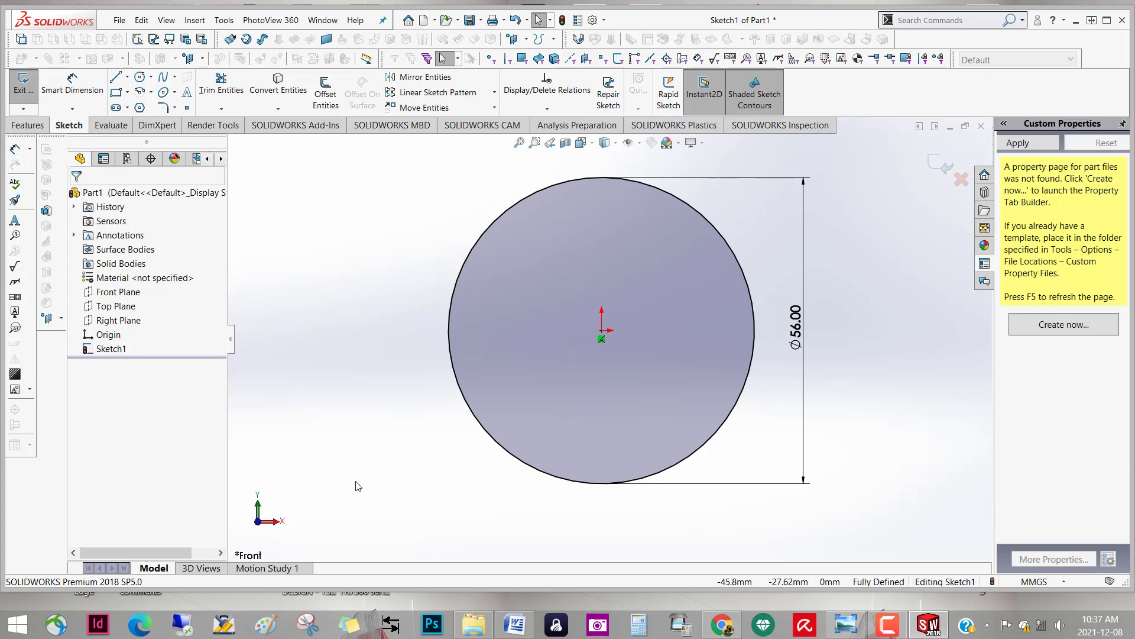
middle_drag(357, 486, 374, 355)
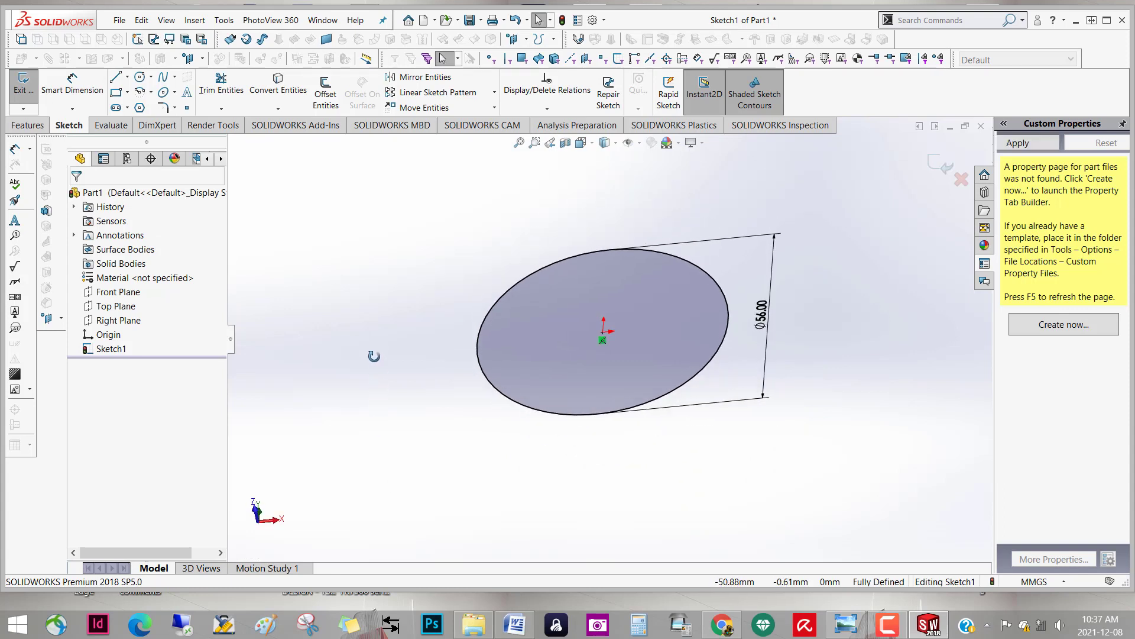
Boss-extrude the circle to a Blind depth of 56 mm, creating Boss-Extrude1
click(29, 126)
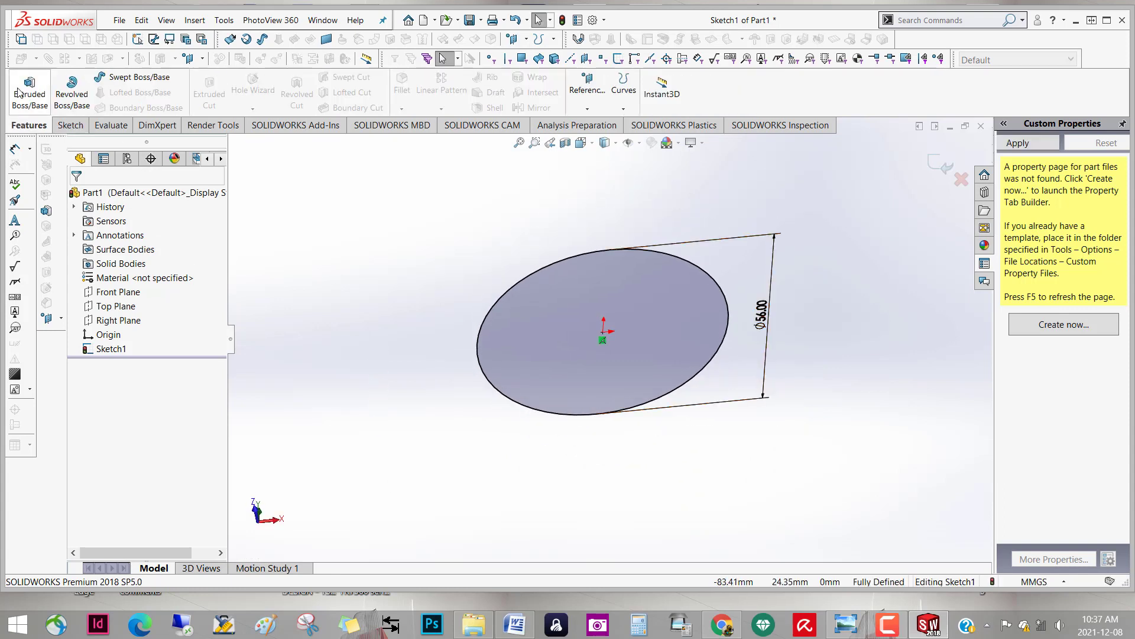
click(26, 90)
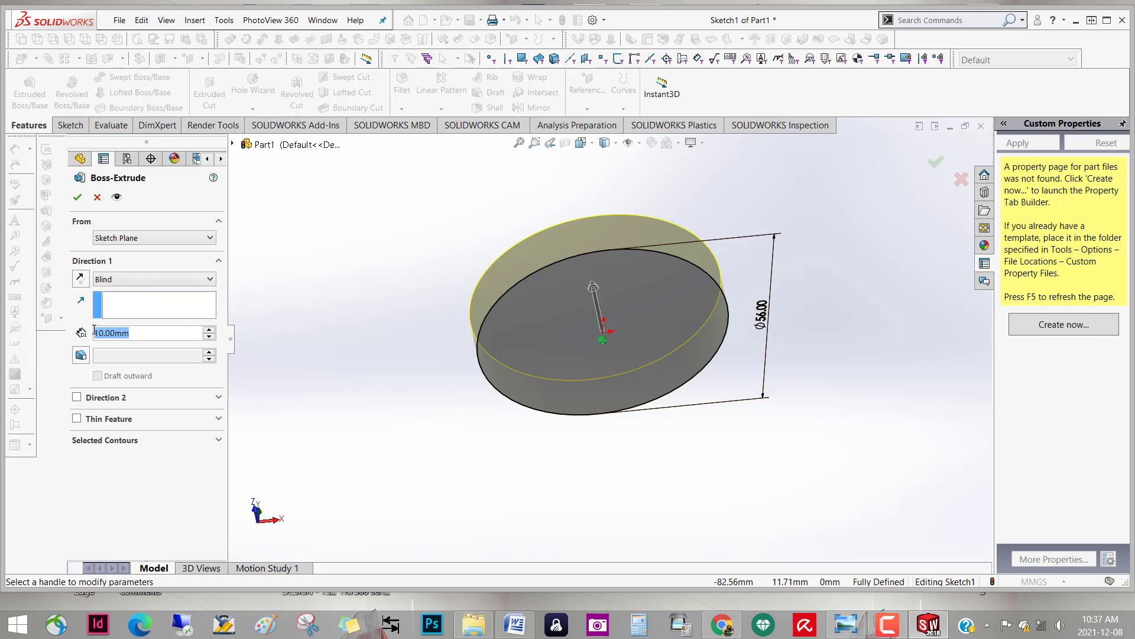
text(56)
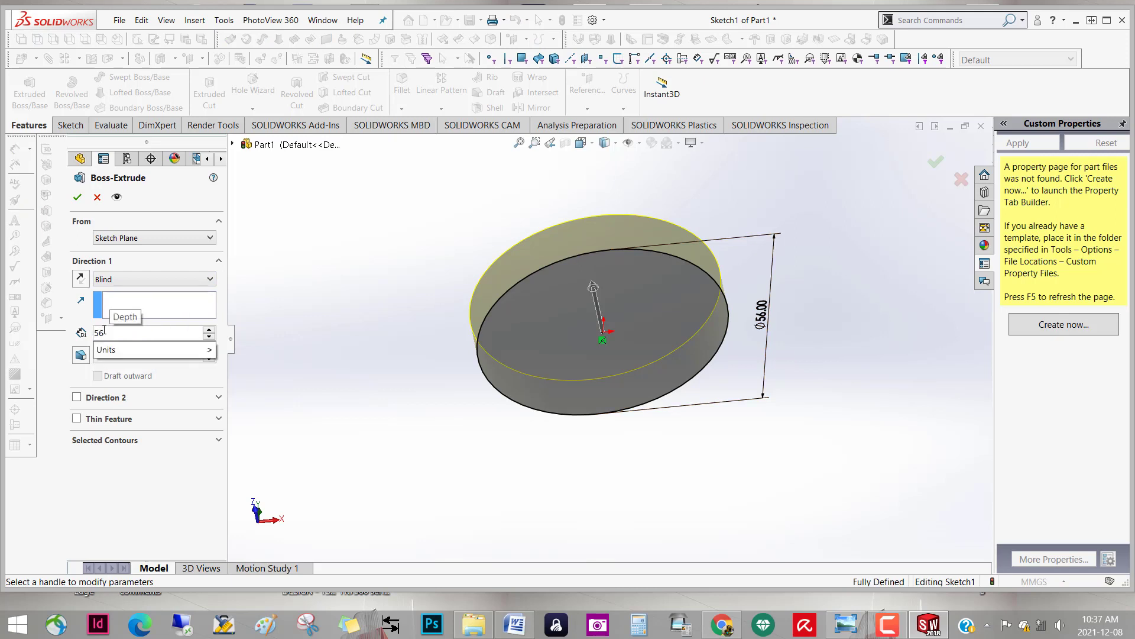
click(234, 470)
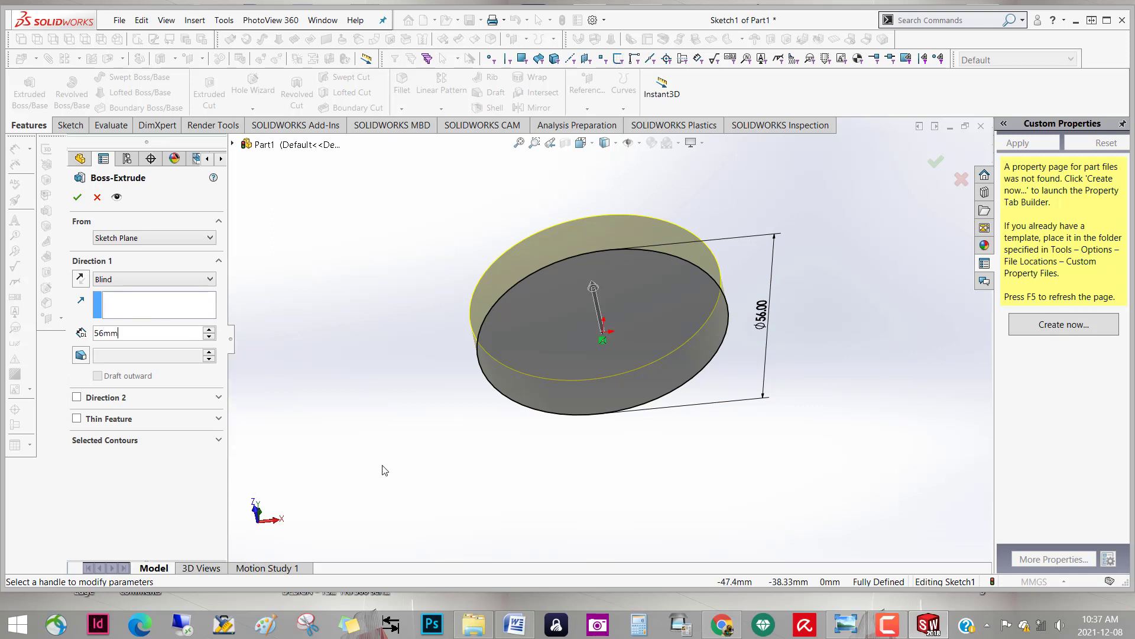
key(Return)
scroll(420, 449, down, 2)
scroll(498, 406, up, 3)
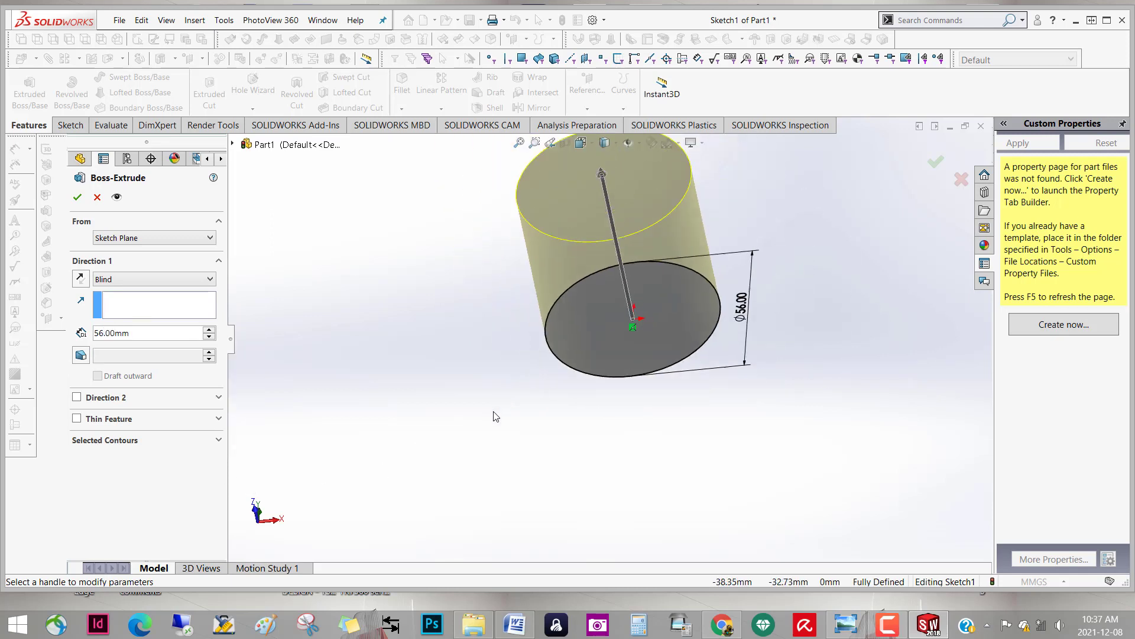
scroll(713, 362, up, 2)
mouse_move(713, 361)
middle_down()
mouse_move(685, 335)
mouse_move(674, 355)
middle_up()
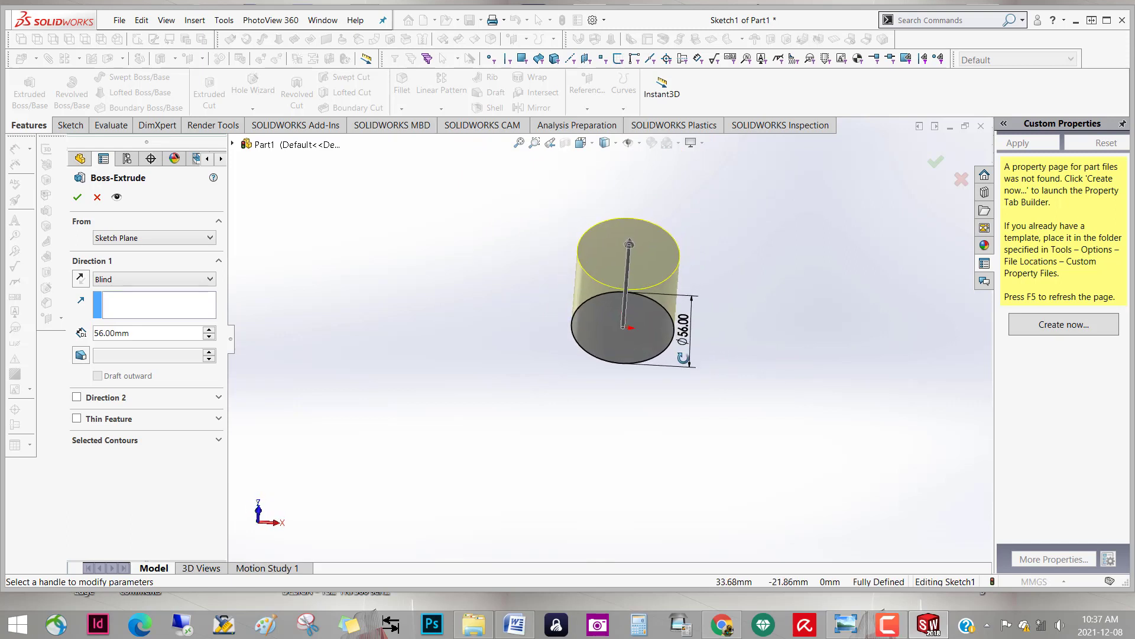
click(79, 200)
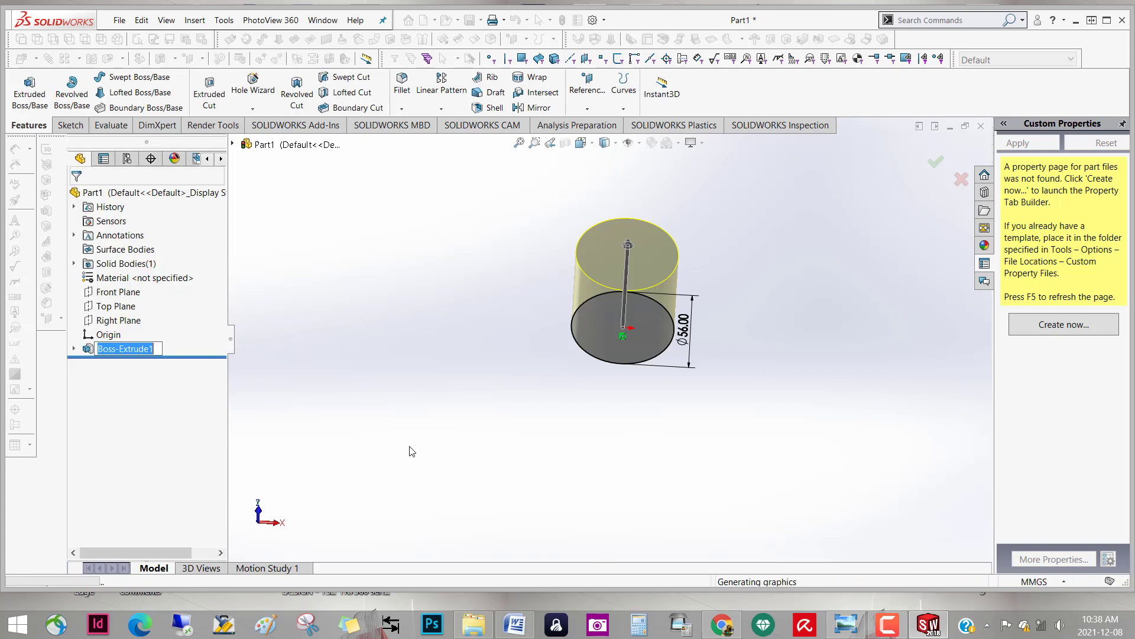
scroll(635, 262, down, 3)
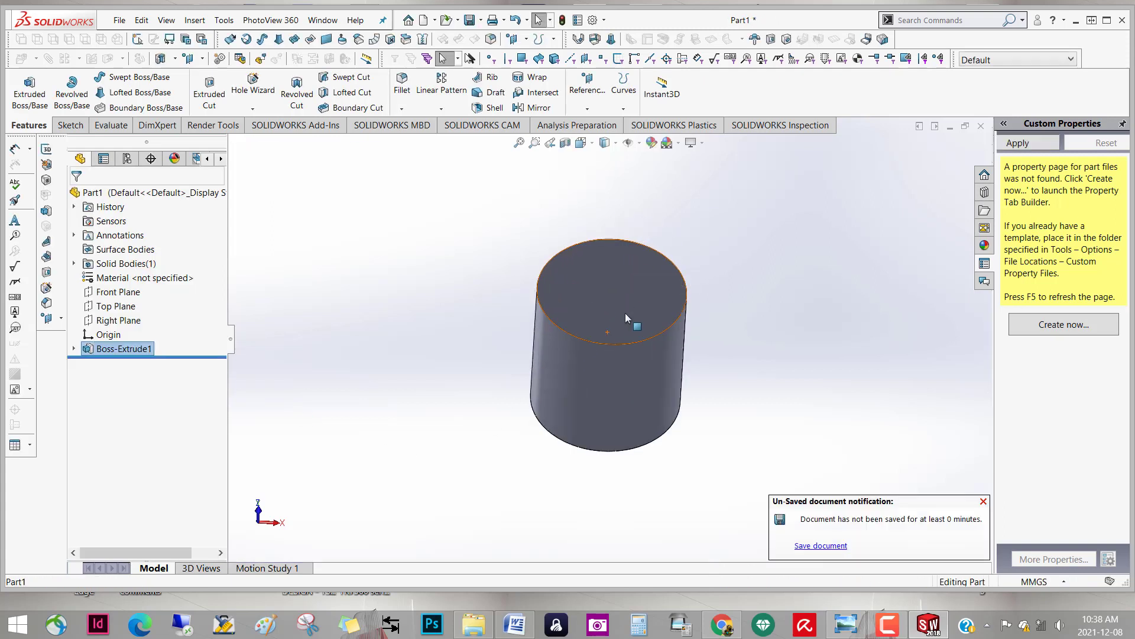
Save the part as EXERCISE 58 in the SOLIDWORKS folder
click(626, 314)
key(Escape)
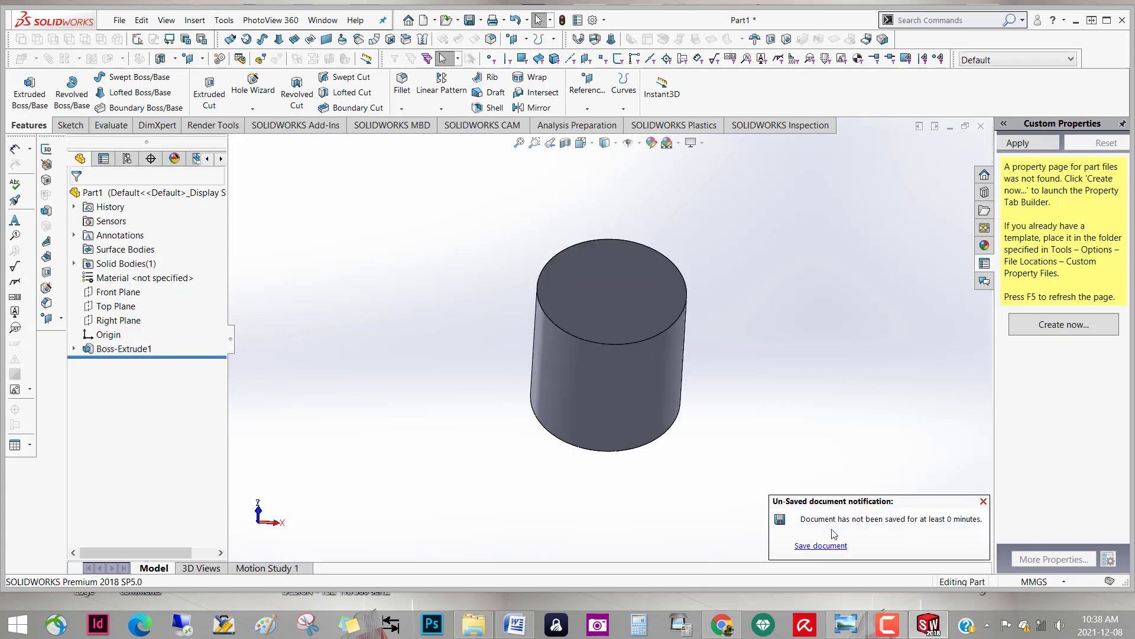
key(ctrl+s)
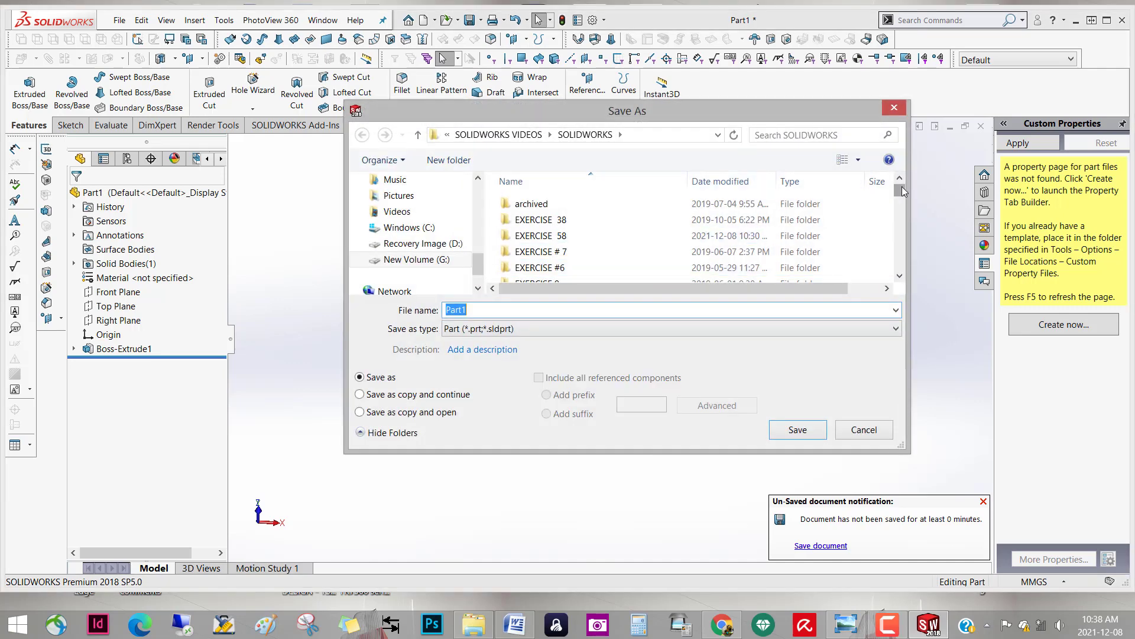
drag(900, 191, 899, 266)
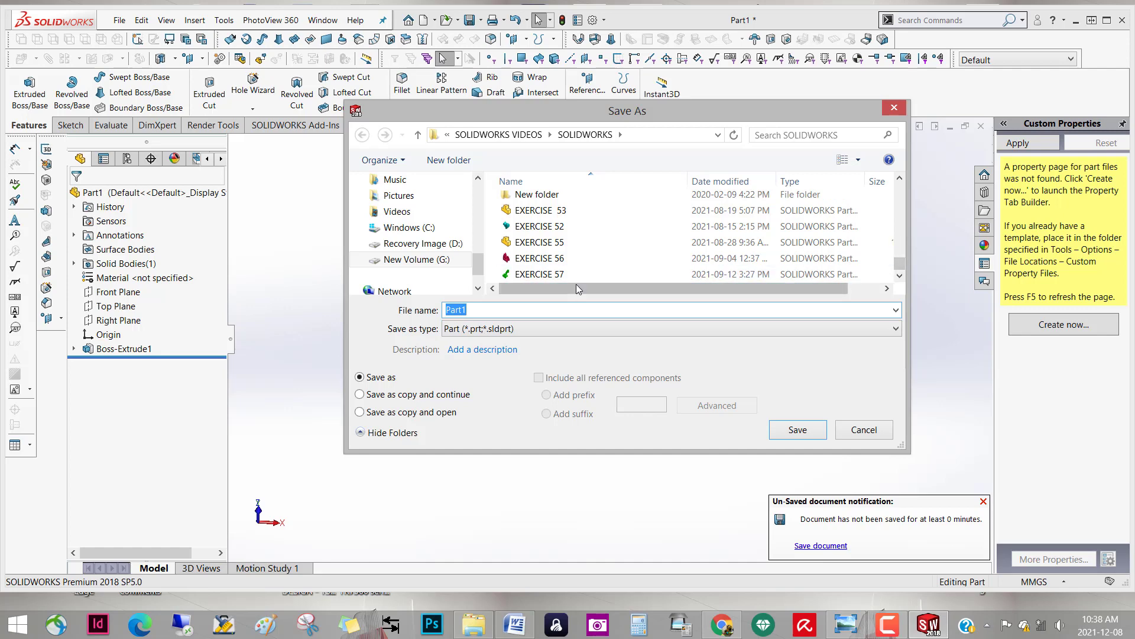
click(562, 274)
click(526, 308)
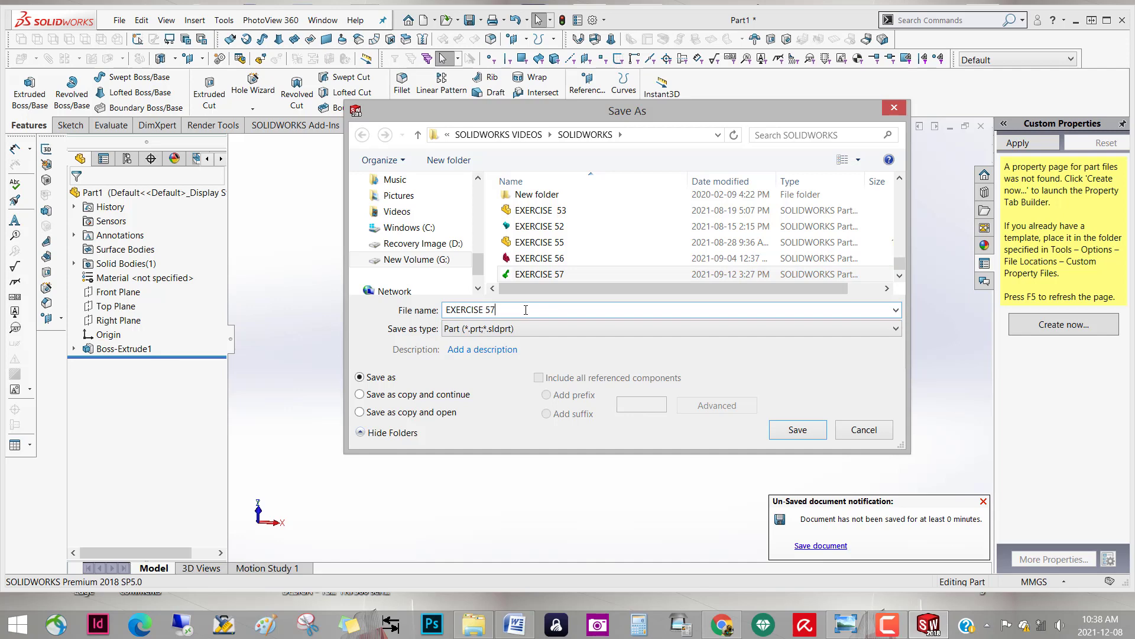
key(BackSpace)
text(8)
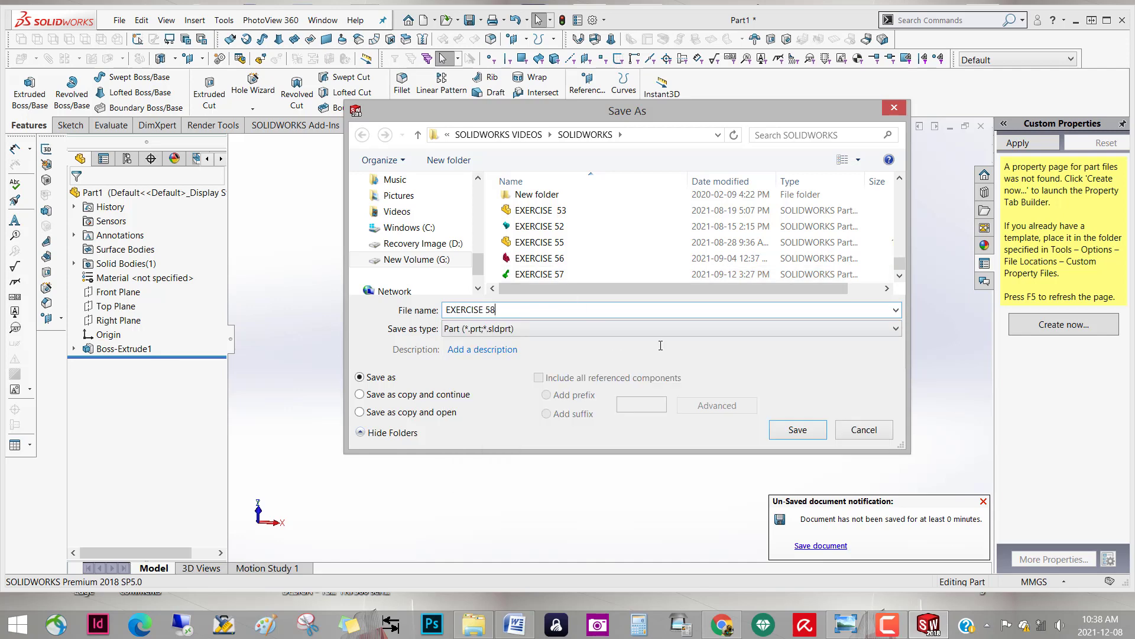
click(791, 433)
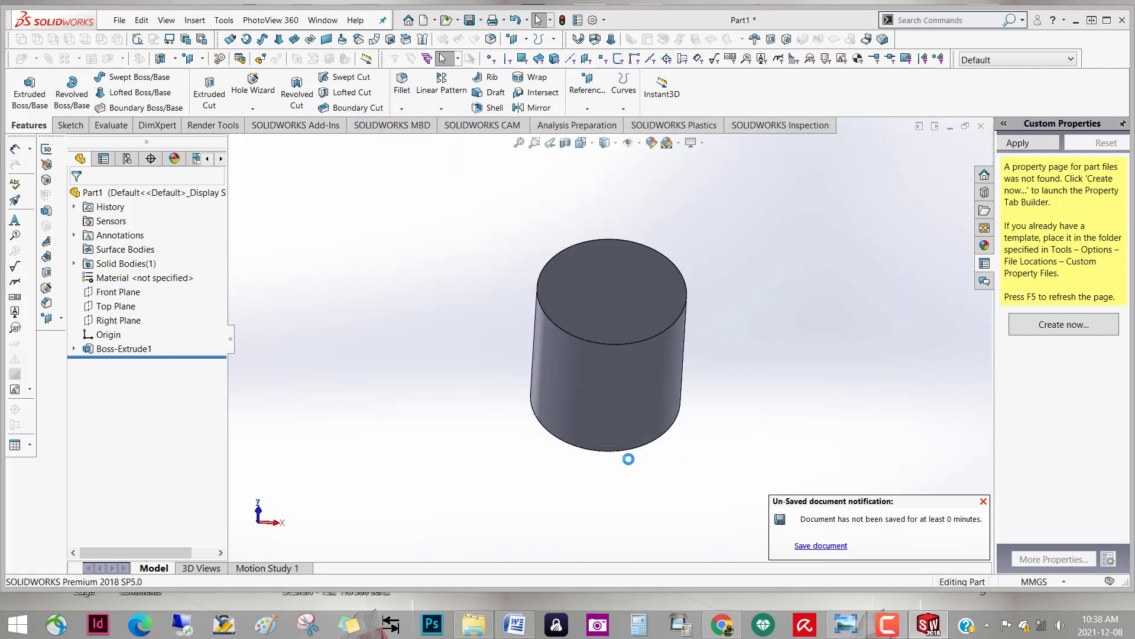
Sketch on the cylinder's top face, viewed Normal To, with an origin-centred circle
click(597, 289)
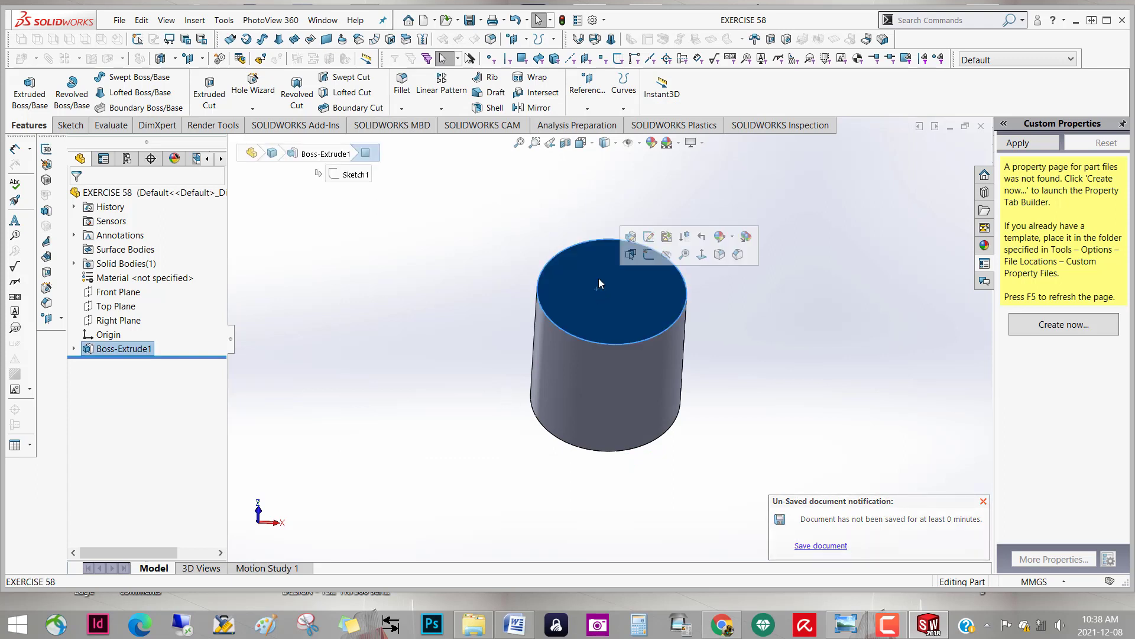
right_click(598, 269)
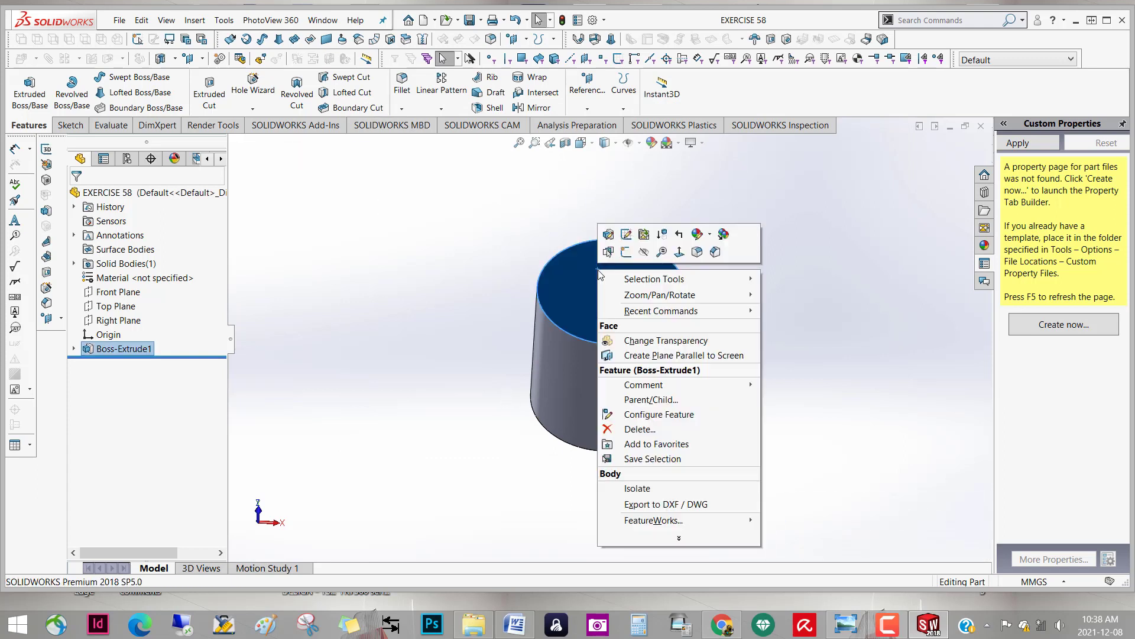
click(680, 252)
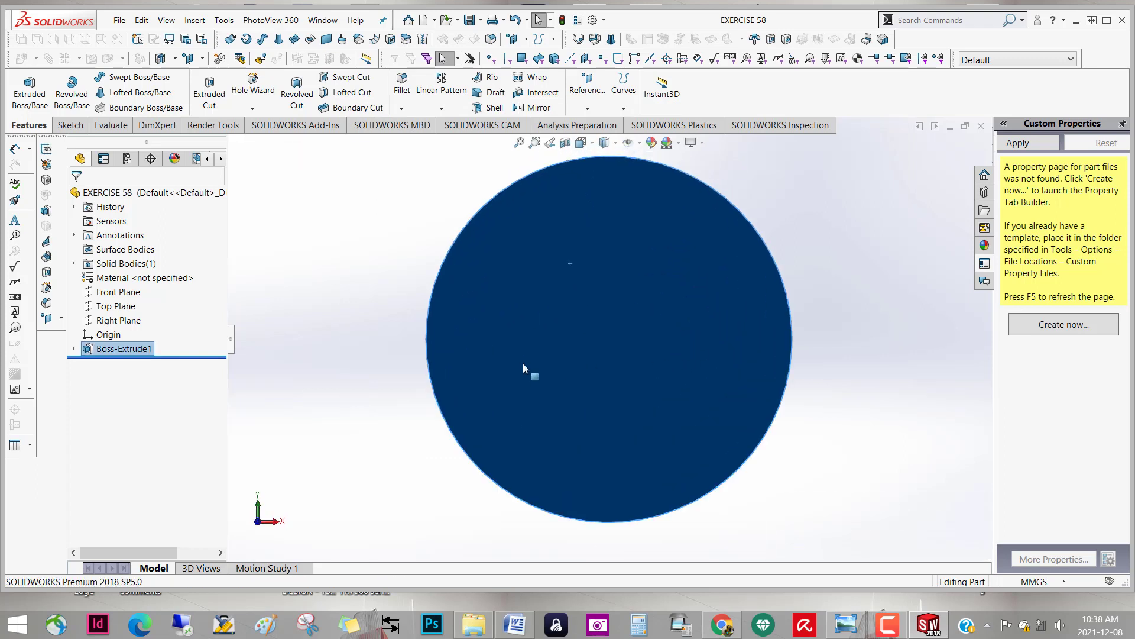
click(70, 125)
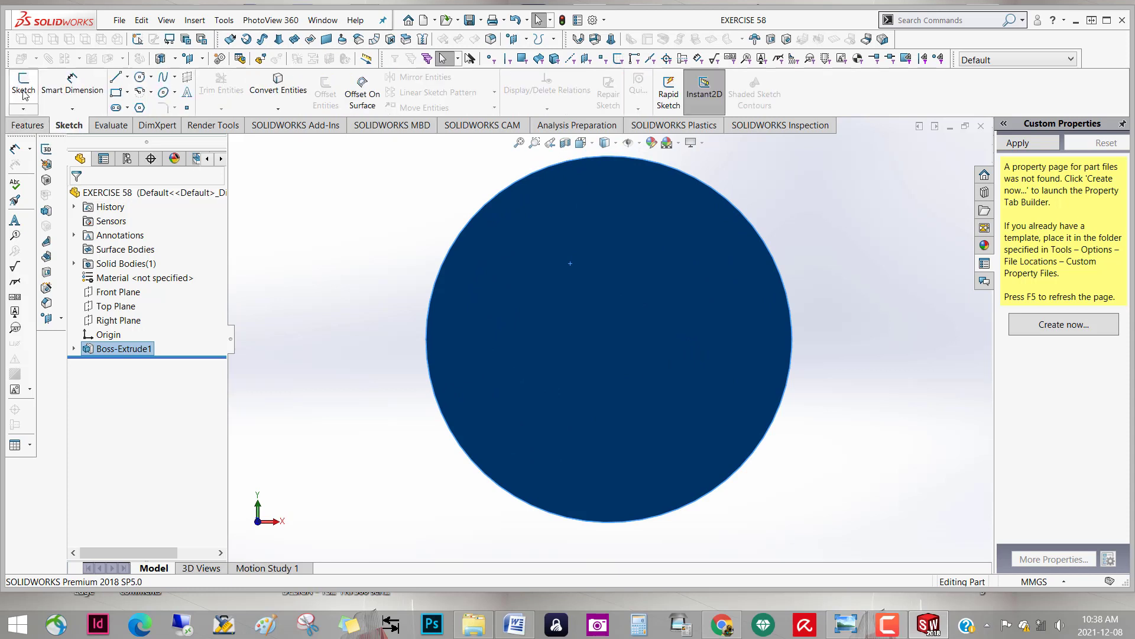
click(23, 85)
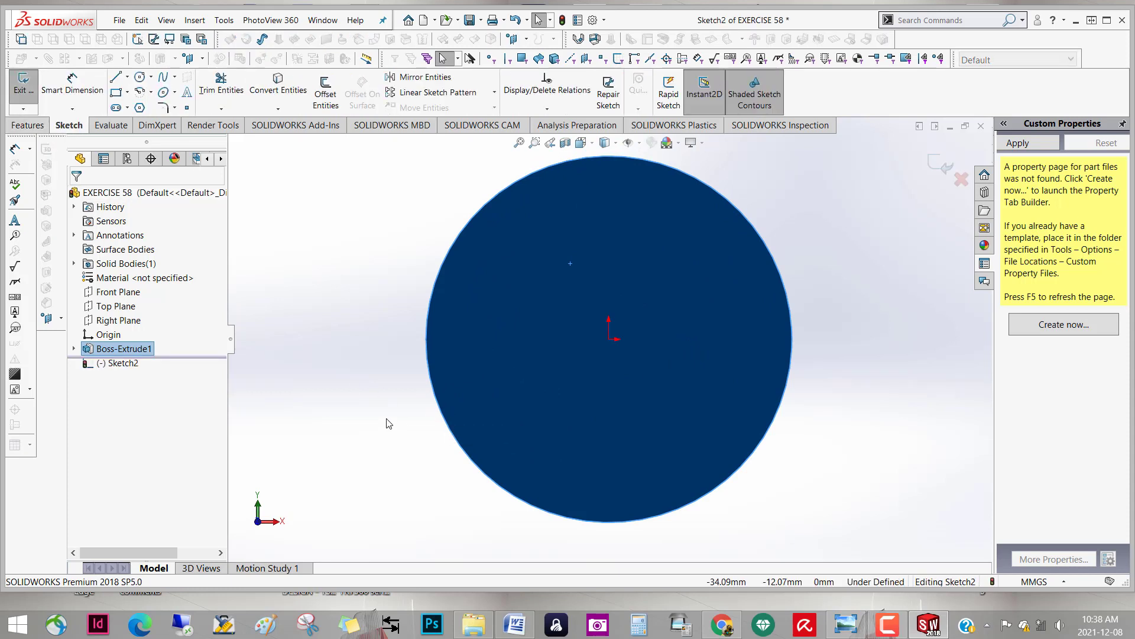
click(139, 77)
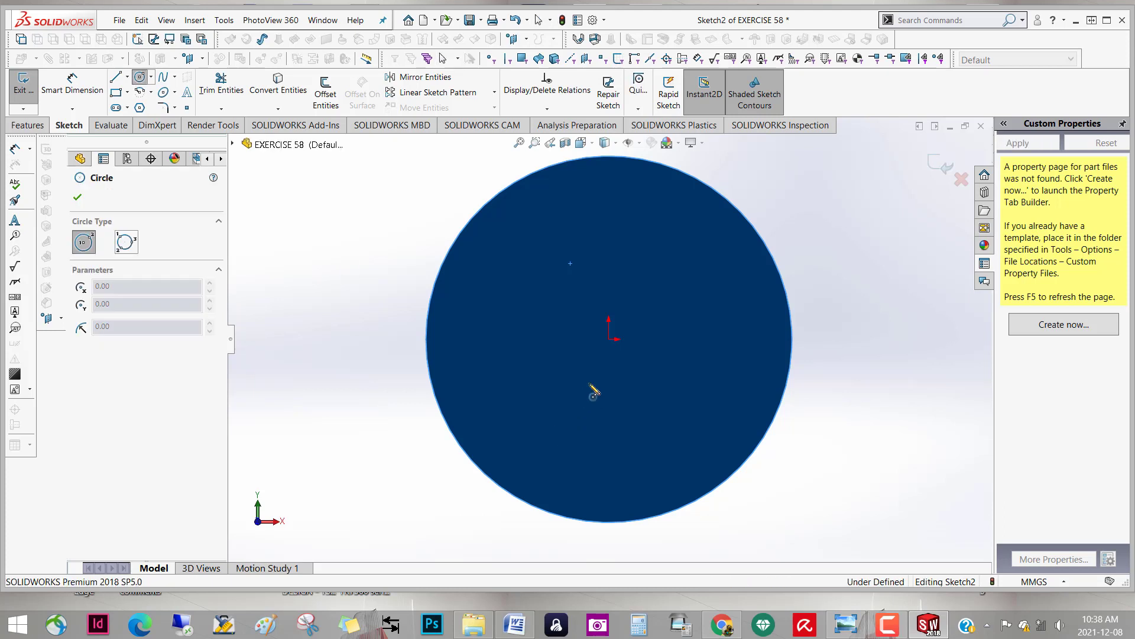
click(613, 338)
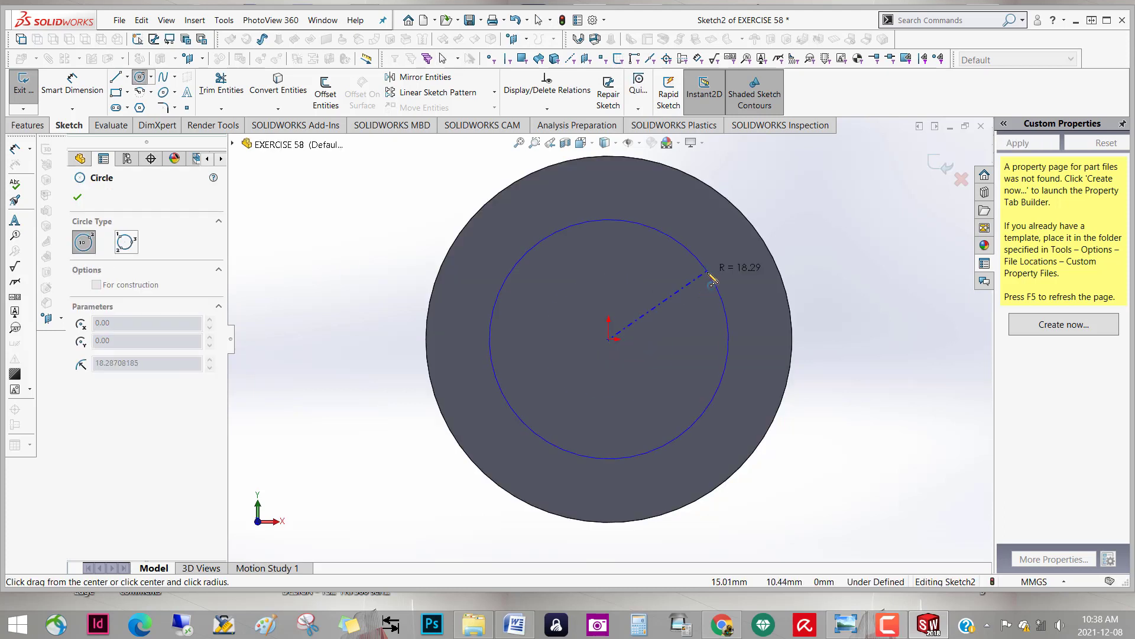
click(709, 274)
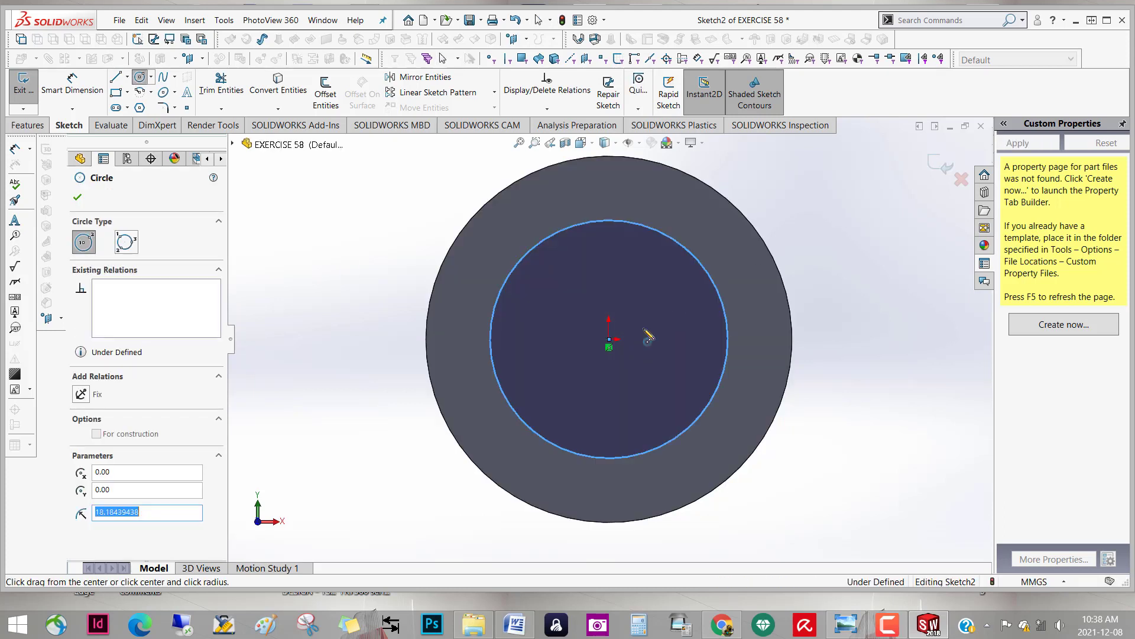
Dimension the new circle's diameter to 32 mm
click(53, 88)
click(722, 385)
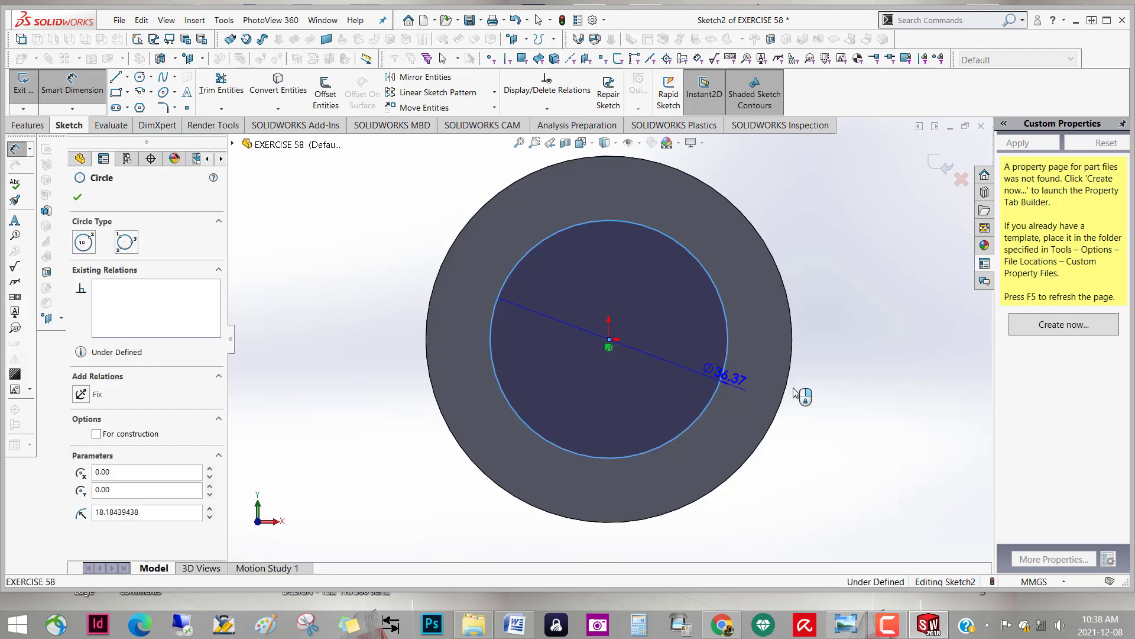
click(843, 346)
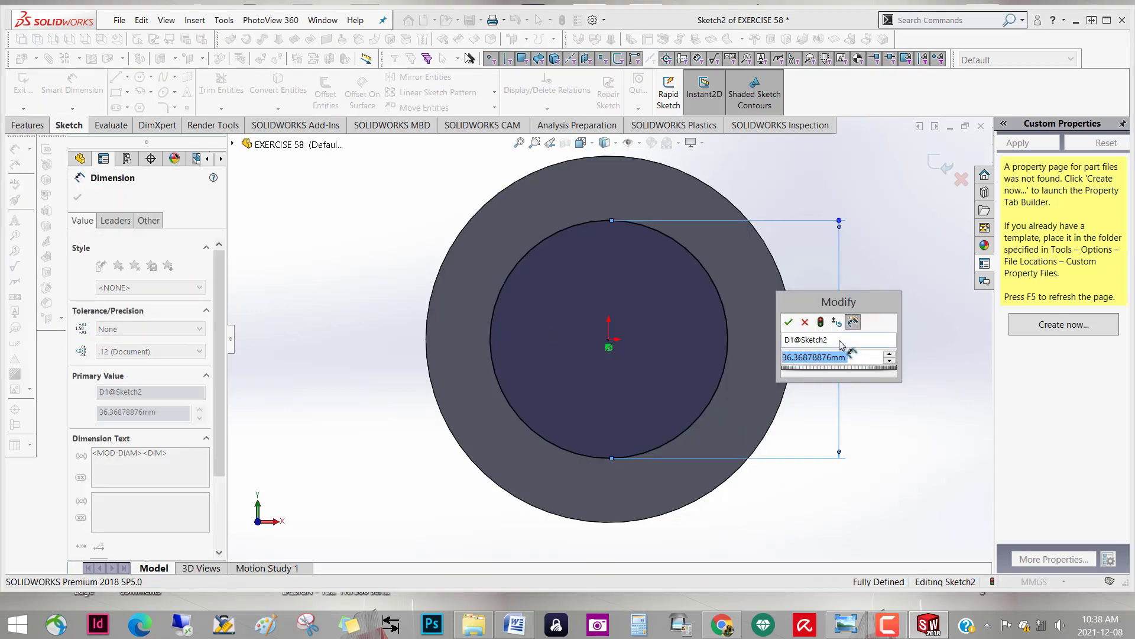
text(32)
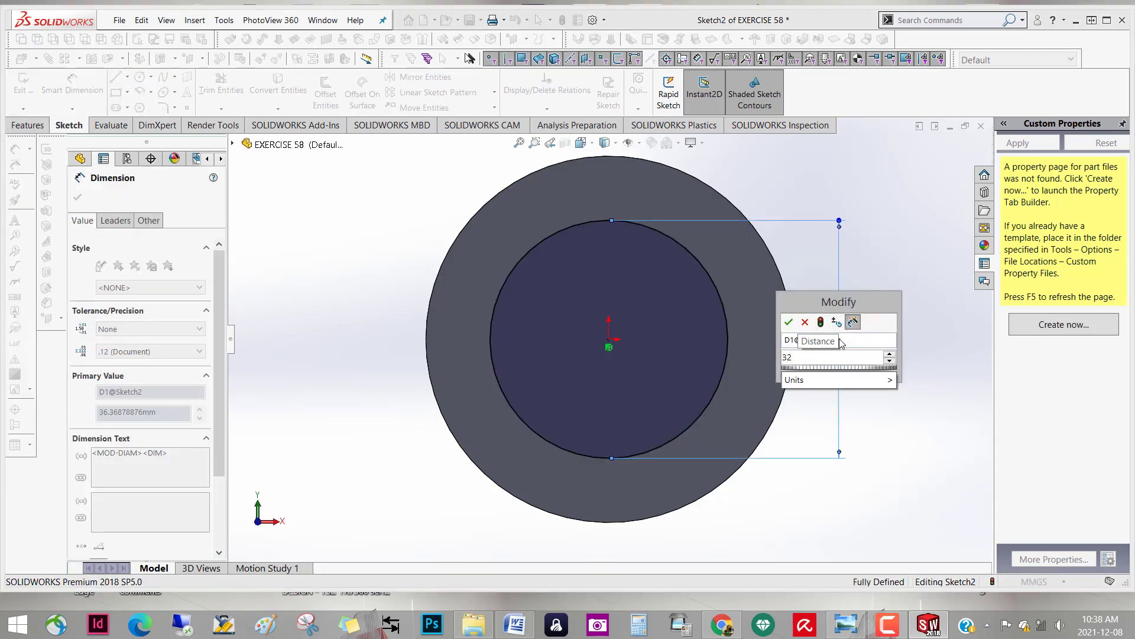
click(920, 499)
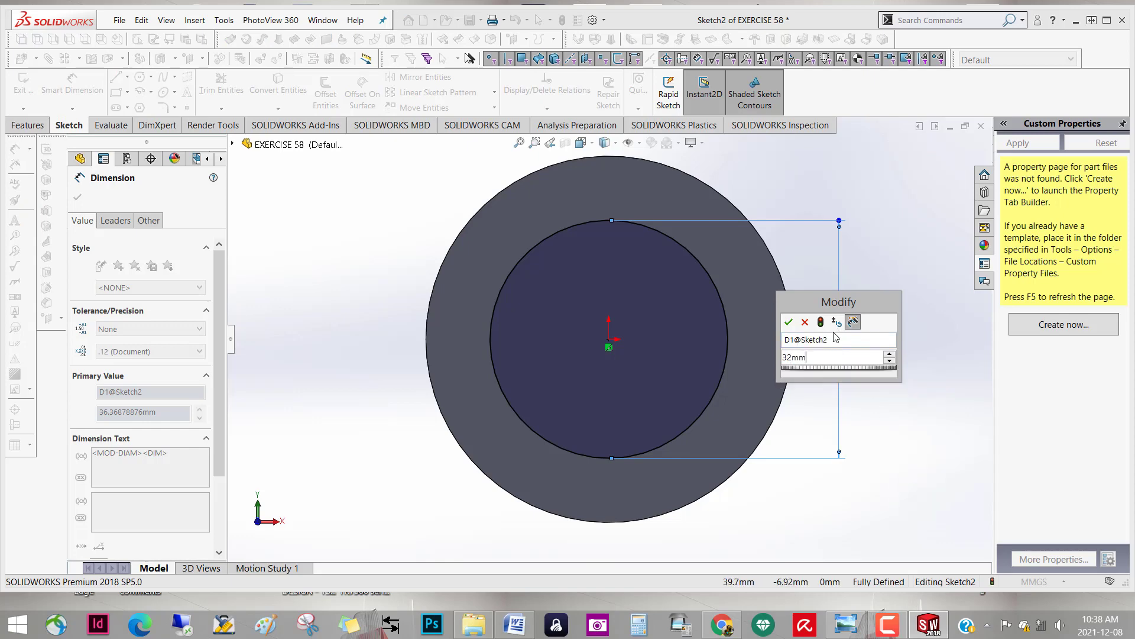
click(820, 323)
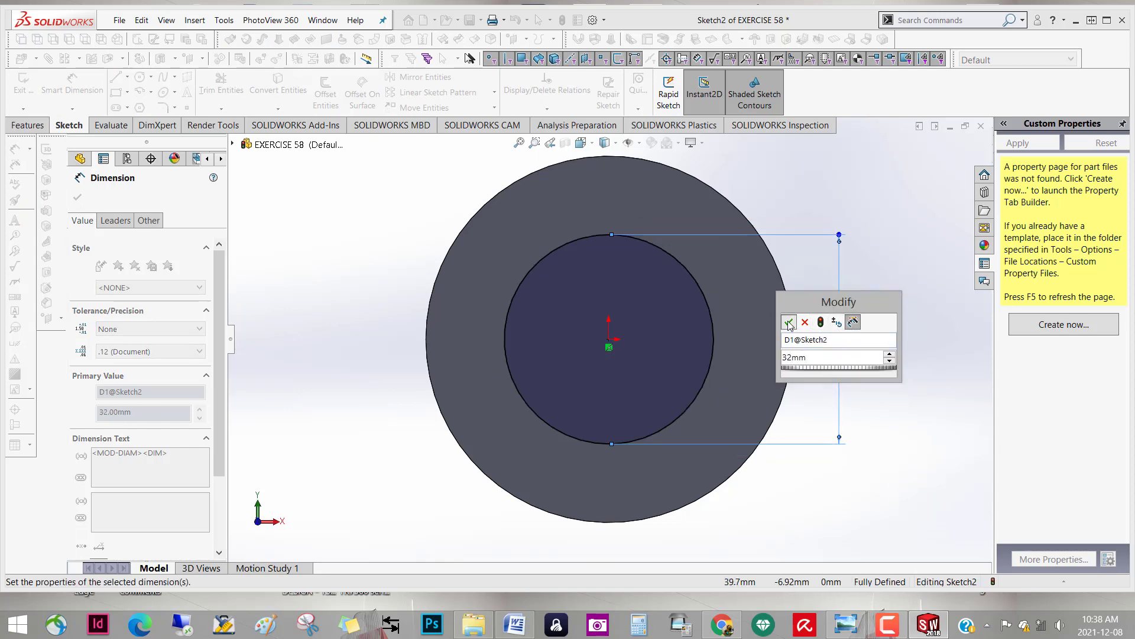
key(Return)
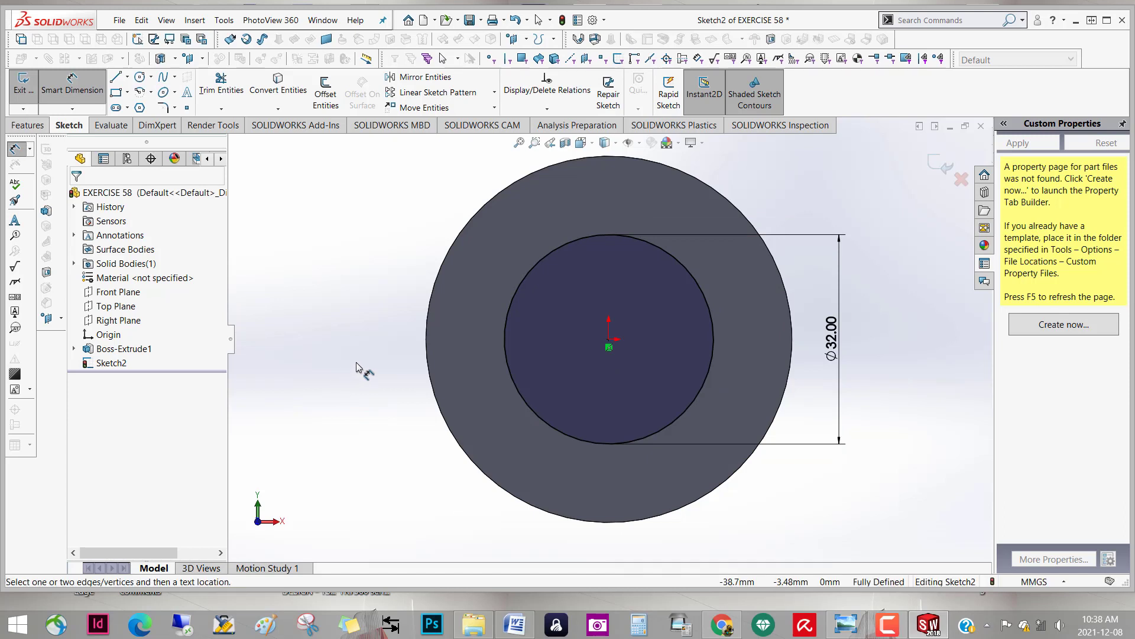
middle_drag(381, 423, 375, 400)
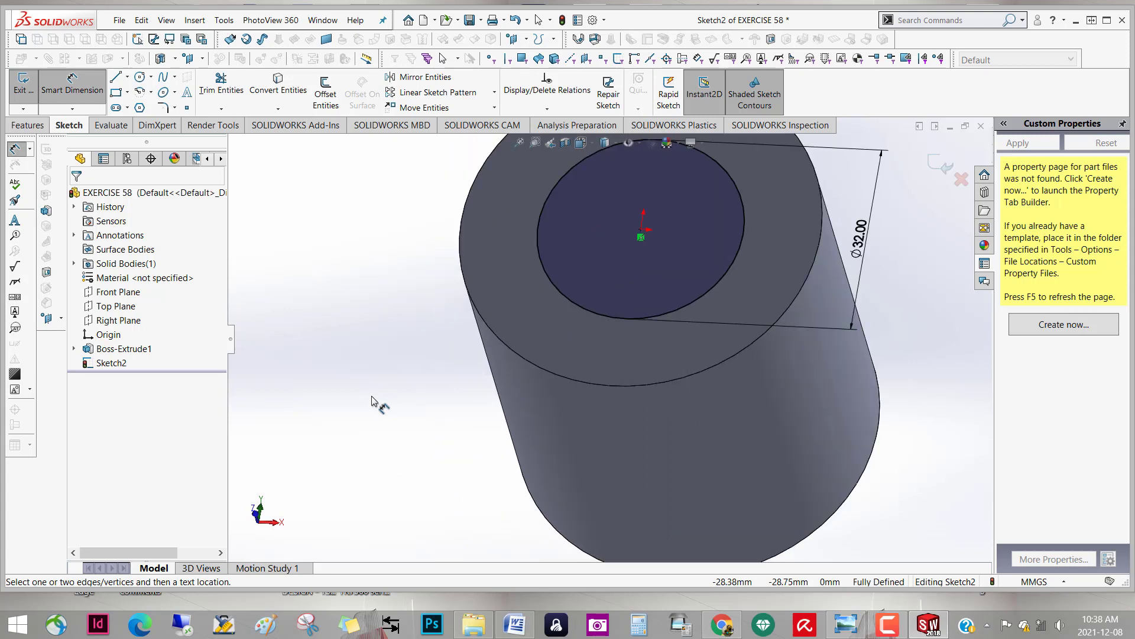
Extruded-cut the 32 mm circle Up To Surface, ending at the cylinder's bottom face
click(27, 125)
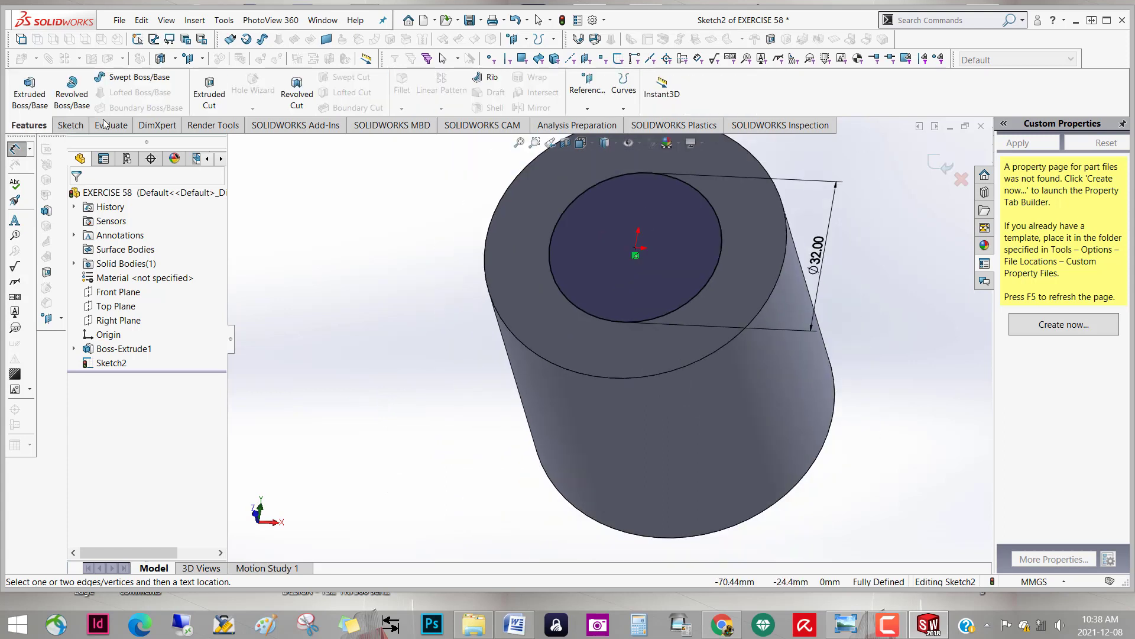
click(212, 100)
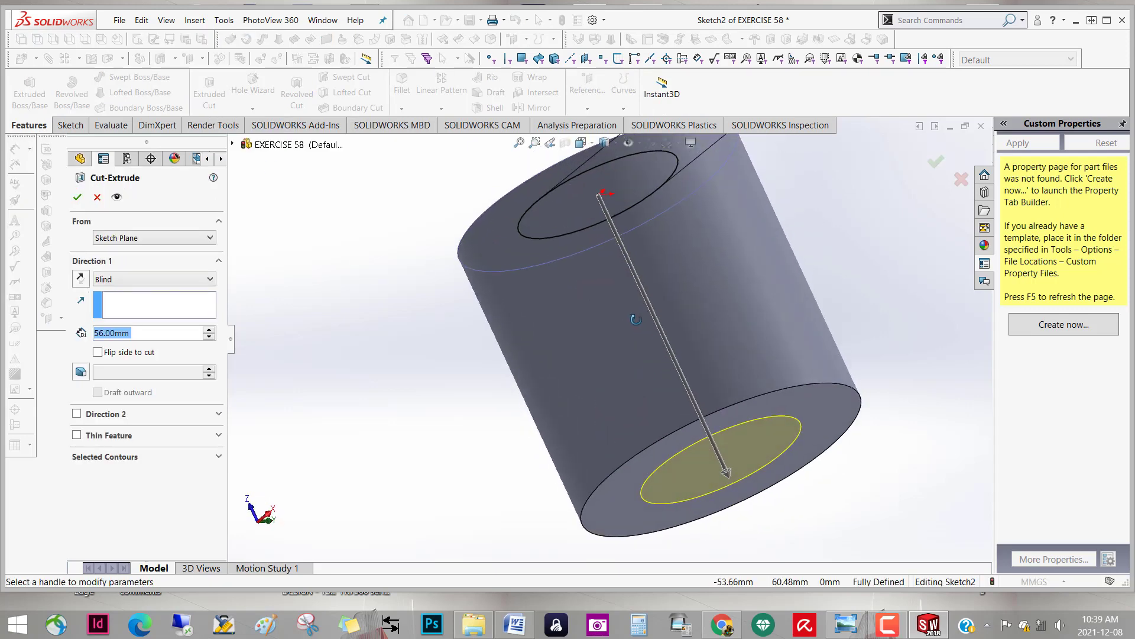
click(163, 283)
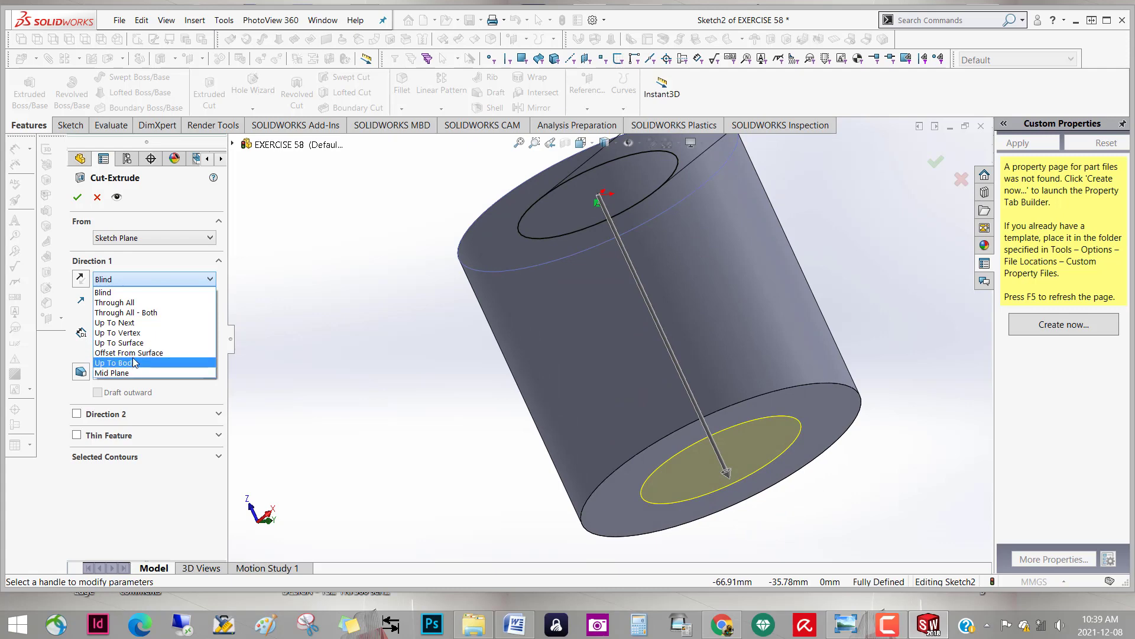
click(124, 342)
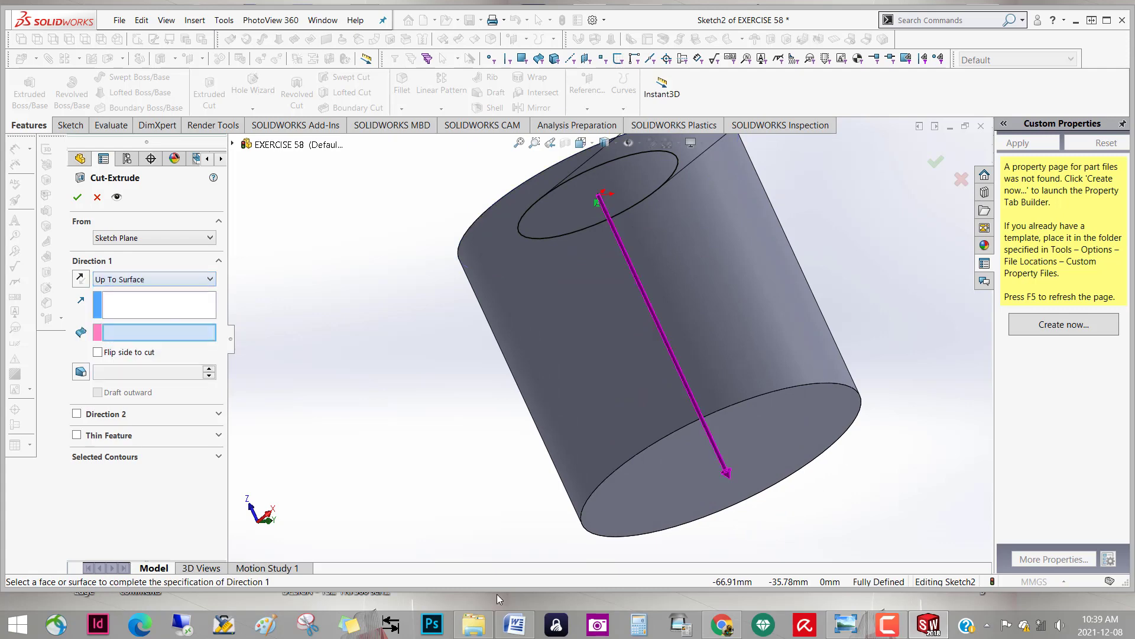
click(648, 516)
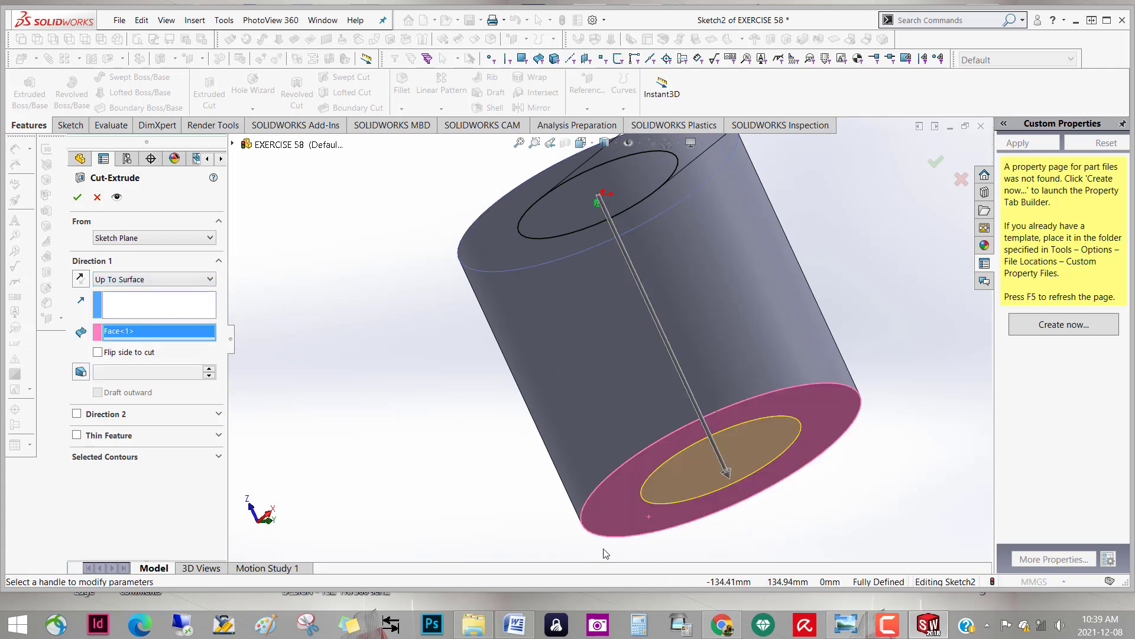
click(80, 201)
mouse_move(480, 339)
middle_down()
mouse_move(562, 457)
mouse_move(594, 464)
middle_up()
scroll(643, 408, down, 3)
mouse_move(643, 408)
middle_down()
mouse_move(657, 361)
mouse_move(551, 449)
middle_up()
click(518, 491)
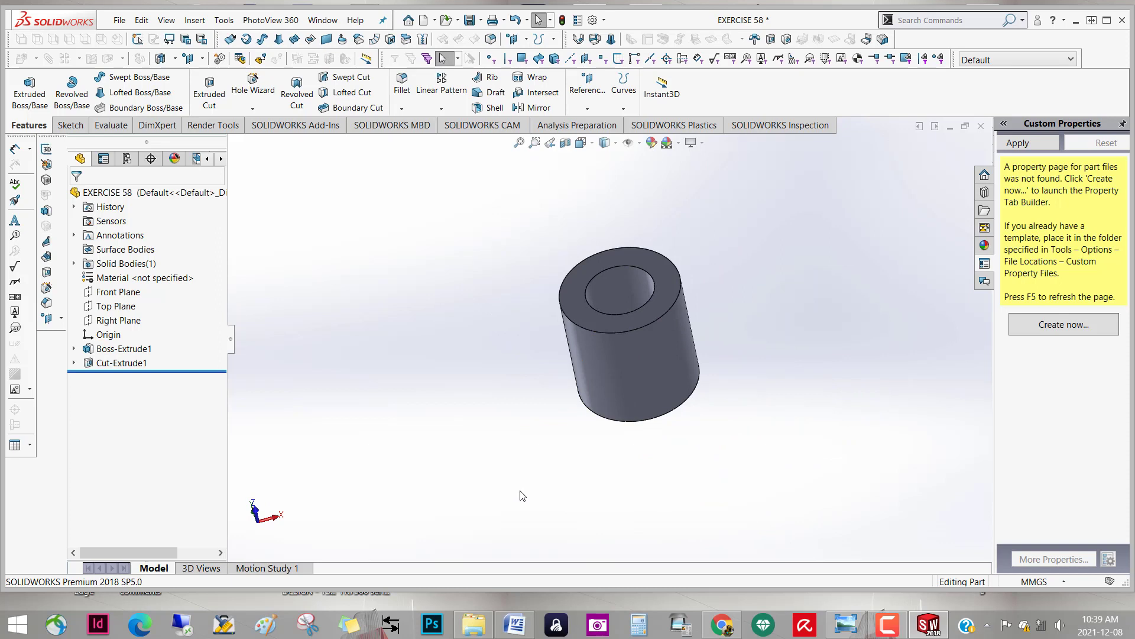
View the tube Normal To the Top, Right and Front Planes in turn
click(131, 306)
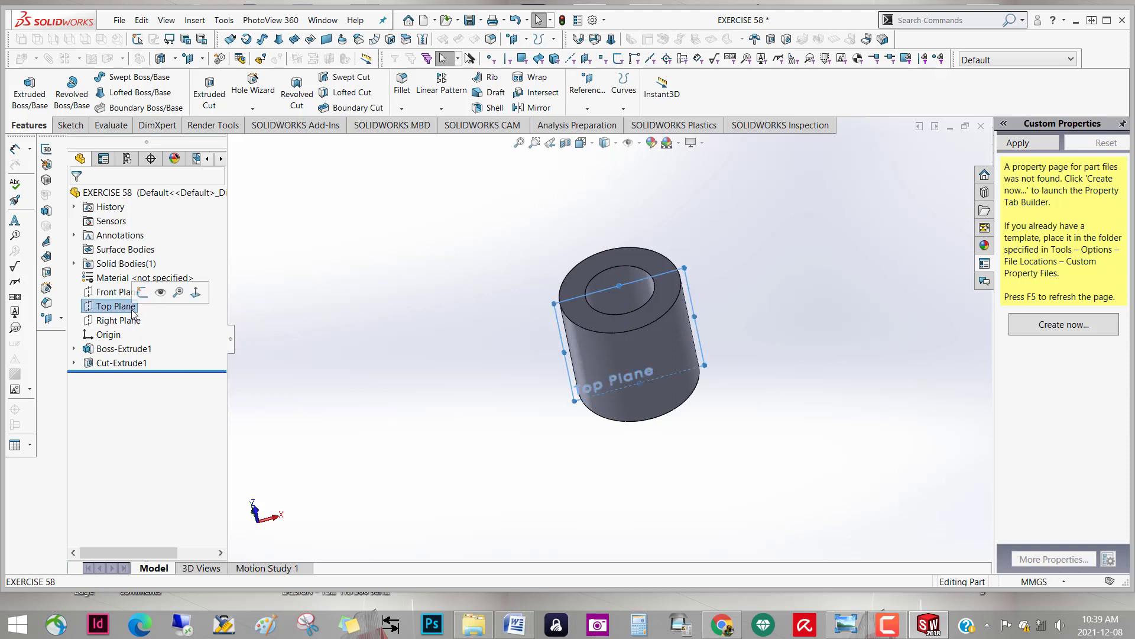
click(196, 291)
scroll(591, 372, down, 3)
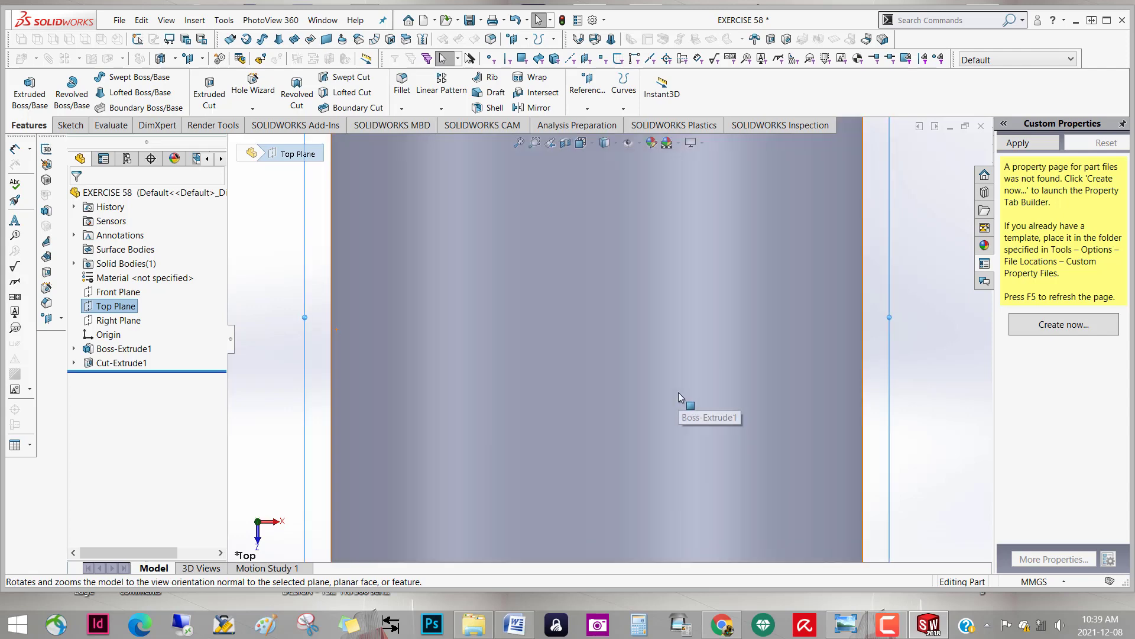
scroll(609, 320, up, 2)
scroll(492, 367, up, 3)
click(123, 321)
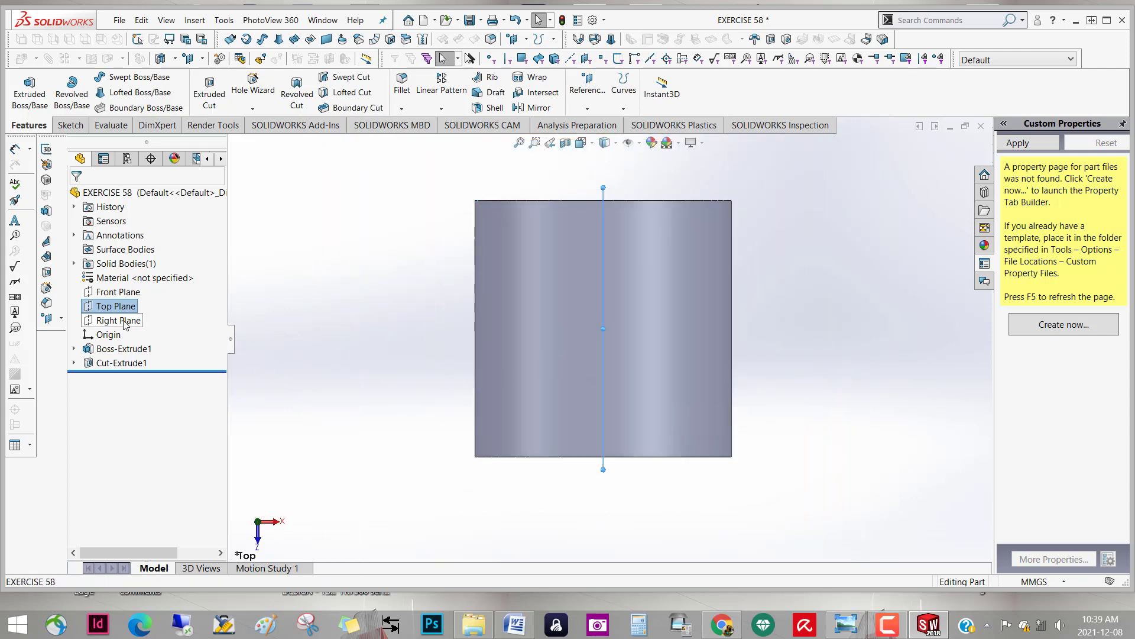
click(187, 304)
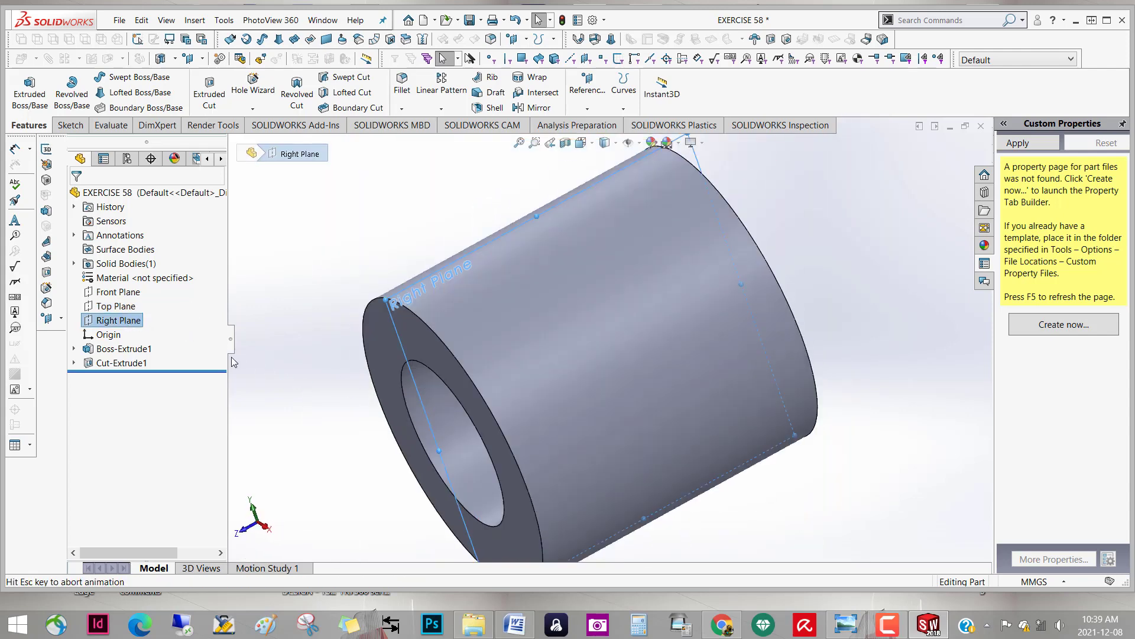
scroll(518, 386, down, 2)
scroll(506, 389, up, 3)
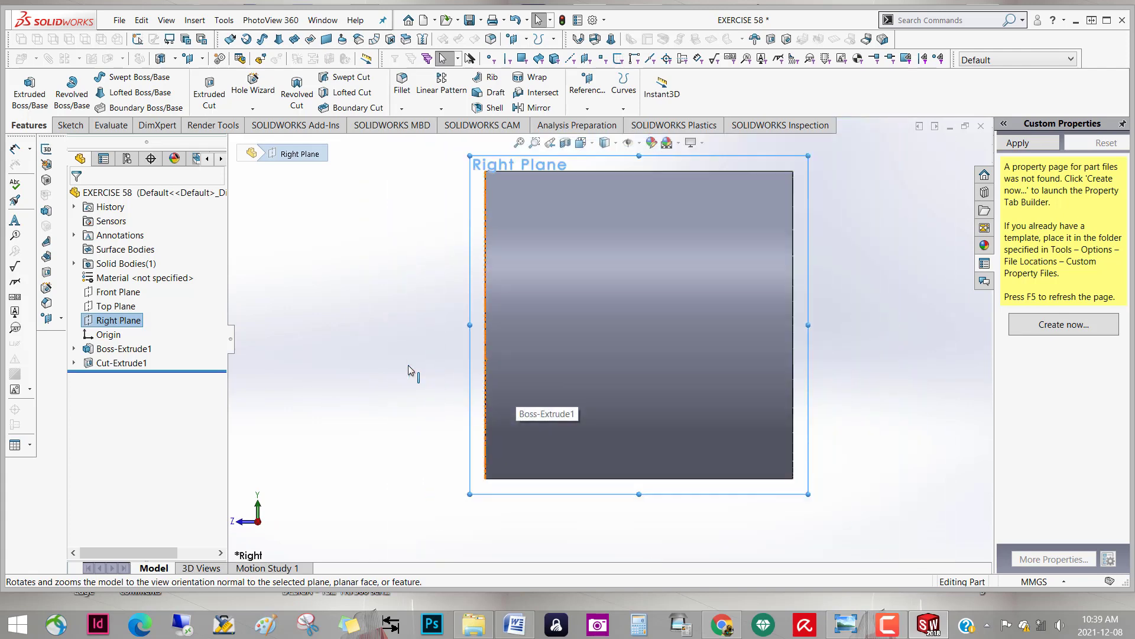
click(137, 295)
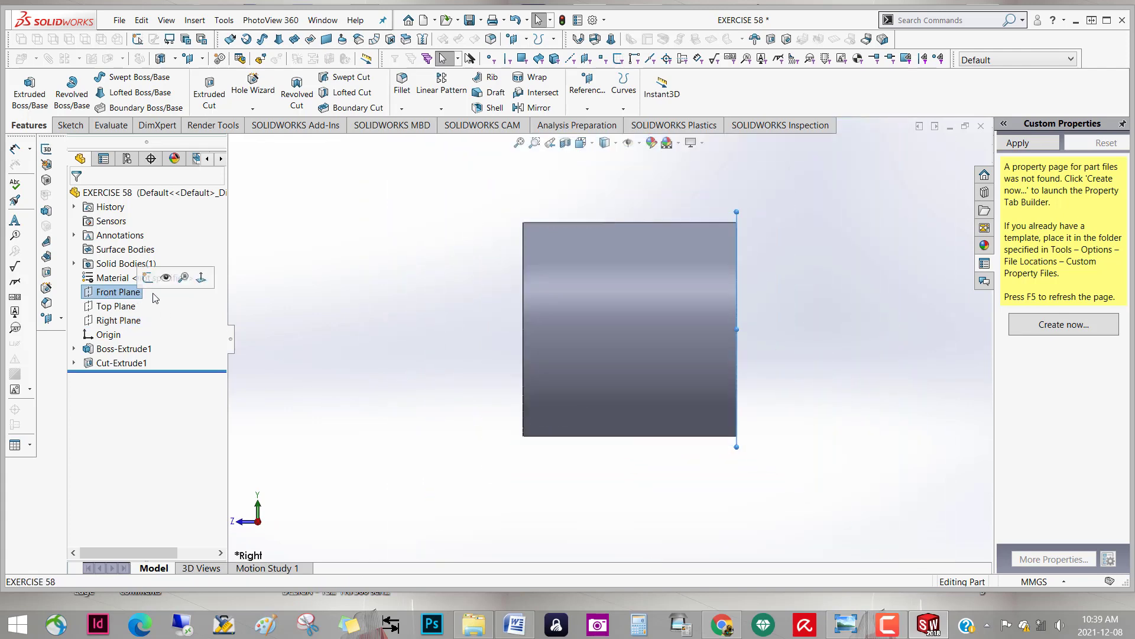
click(201, 278)
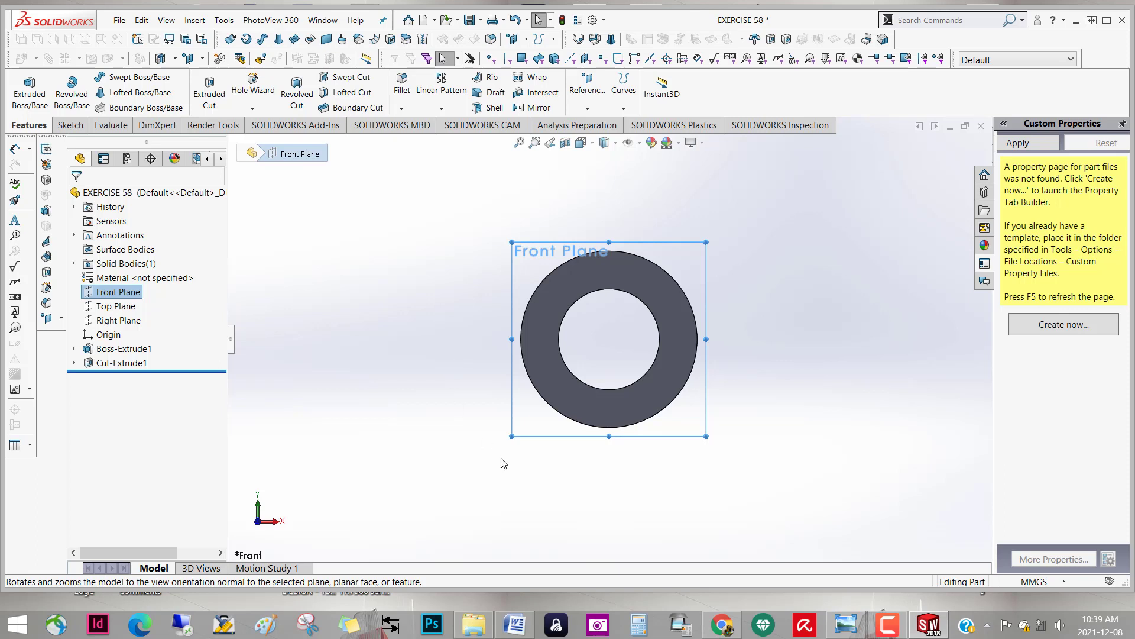
Cycle again through Top, Right and Front Plane views, ending face-on to Front
mouse_move(531, 478)
middle_down()
mouse_move(524, 448)
mouse_move(523, 497)
middle_up()
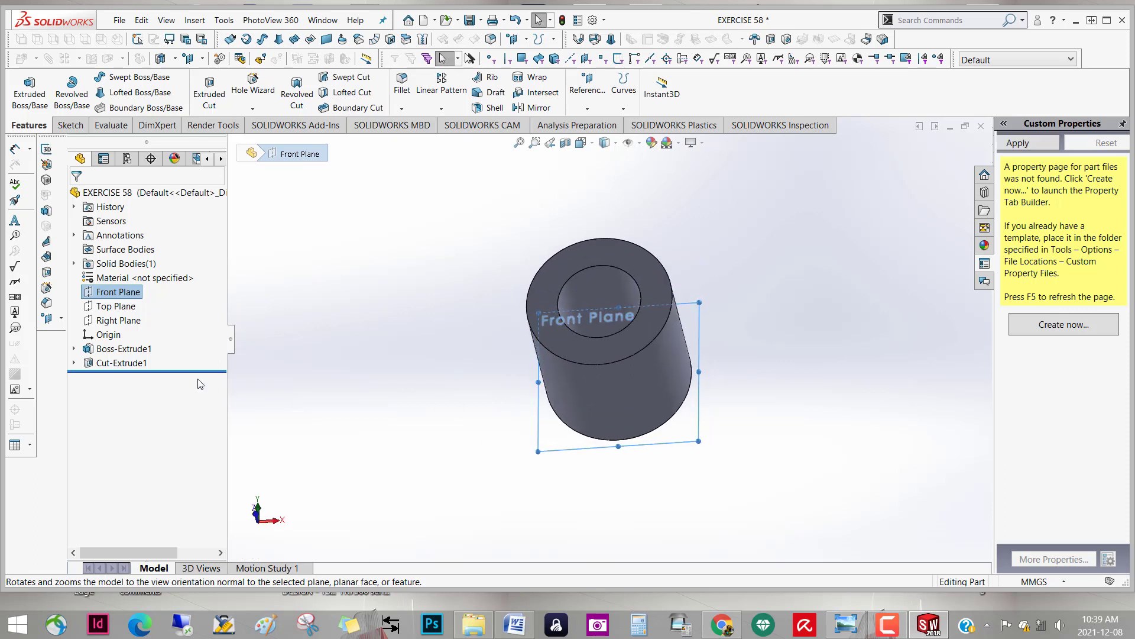
click(135, 313)
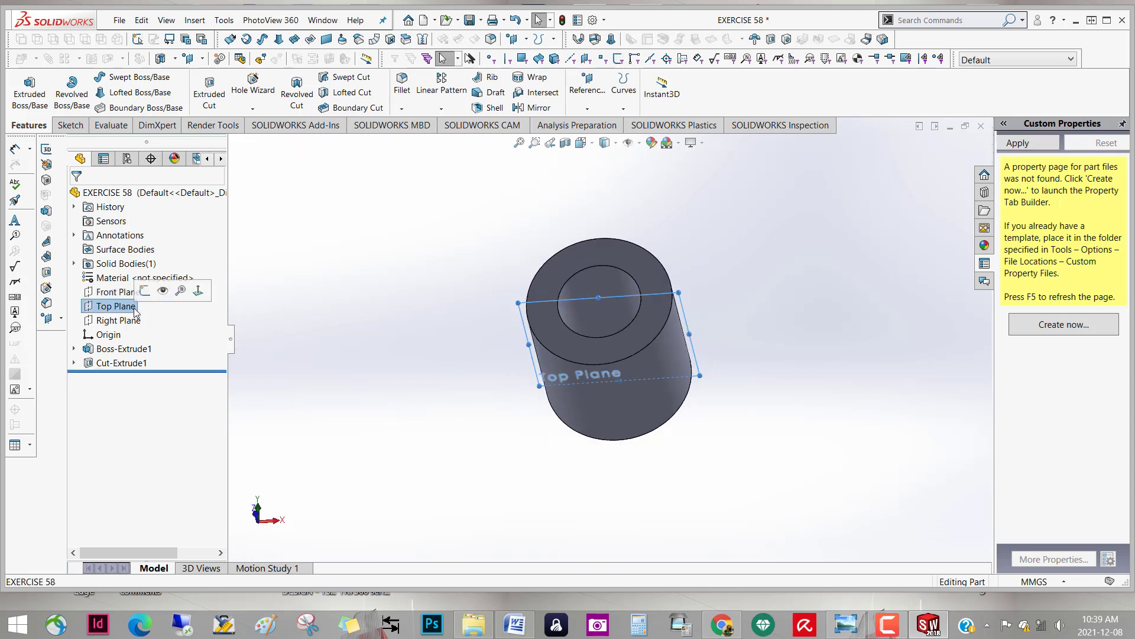
click(195, 300)
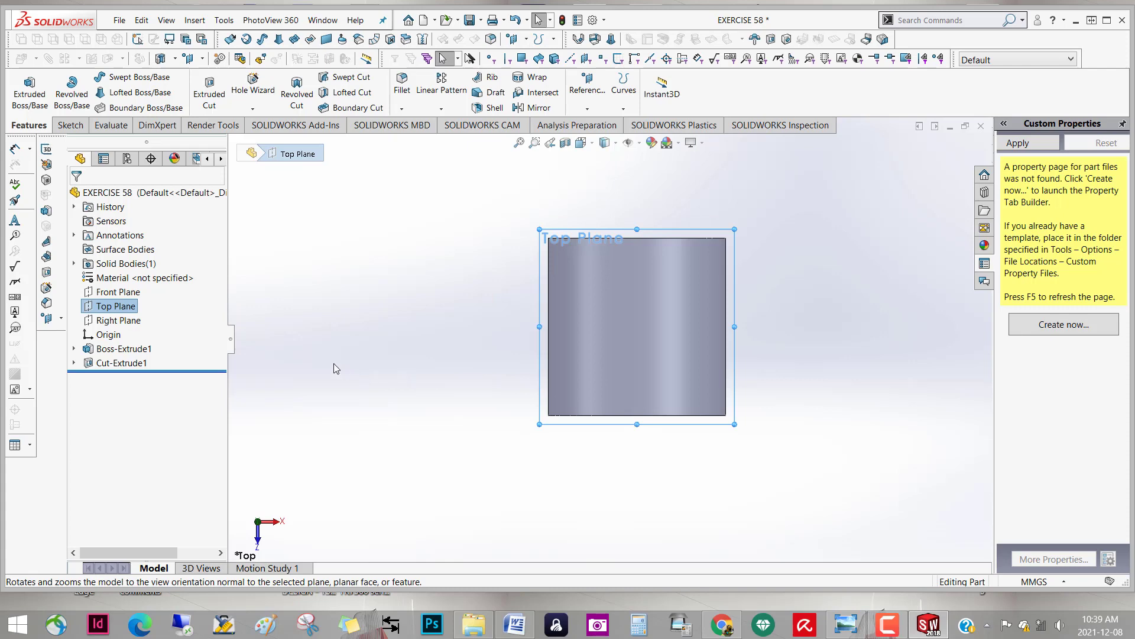
click(133, 321)
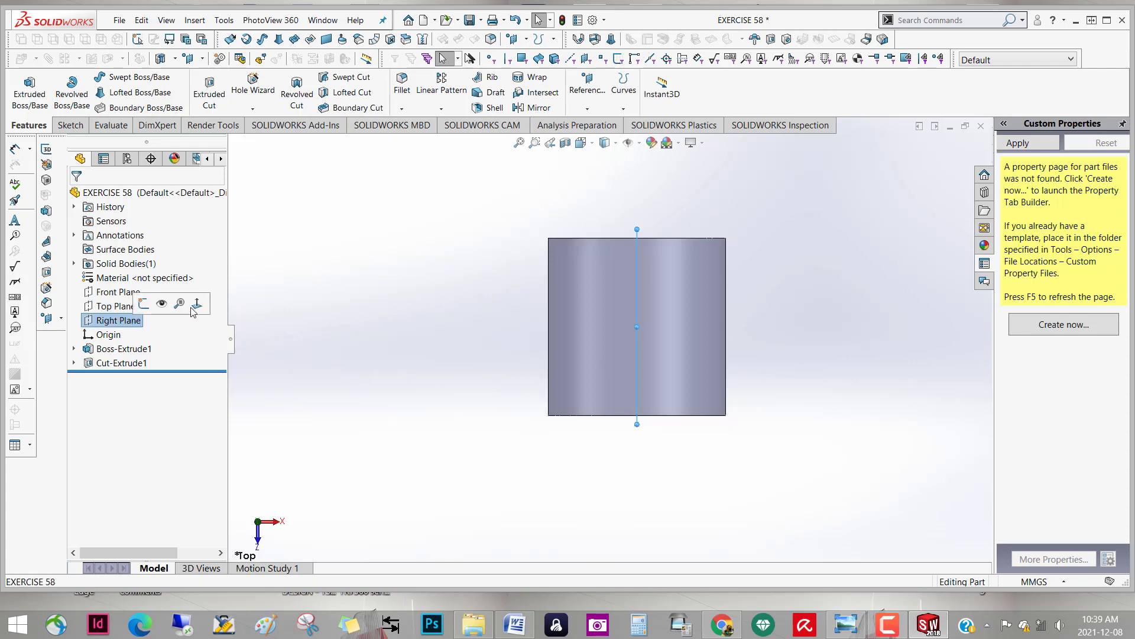
click(196, 303)
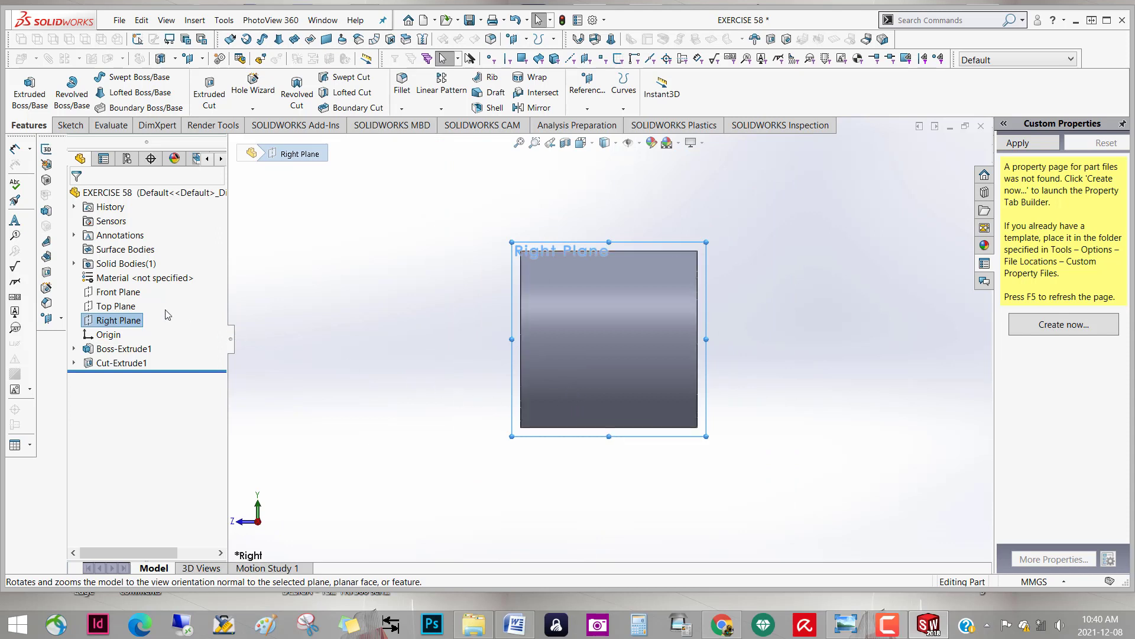
click(133, 295)
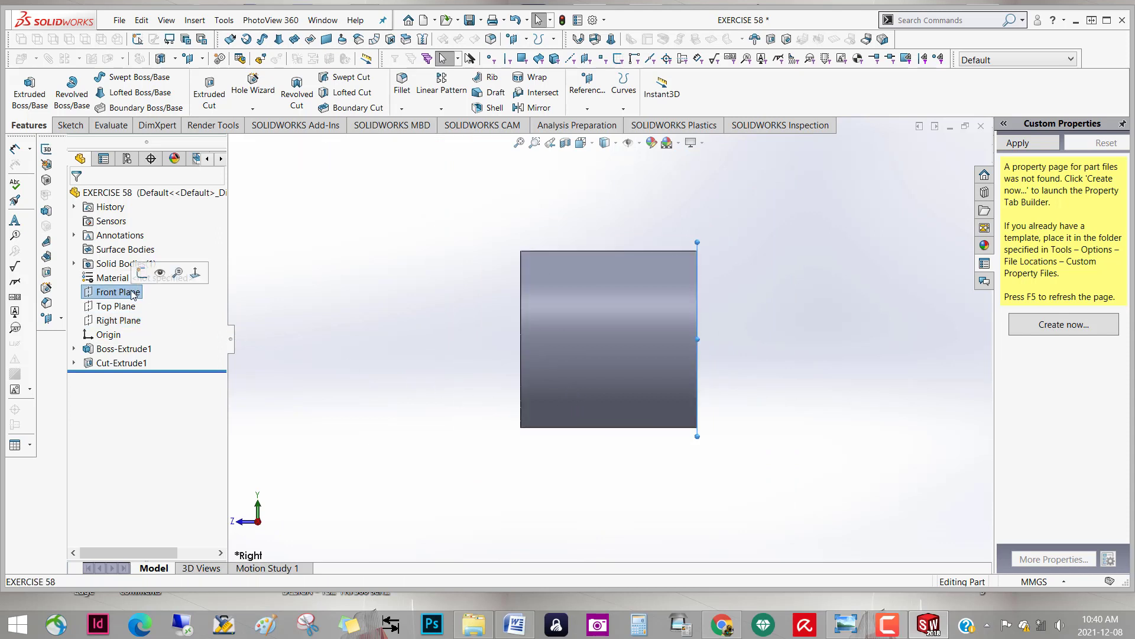
click(195, 272)
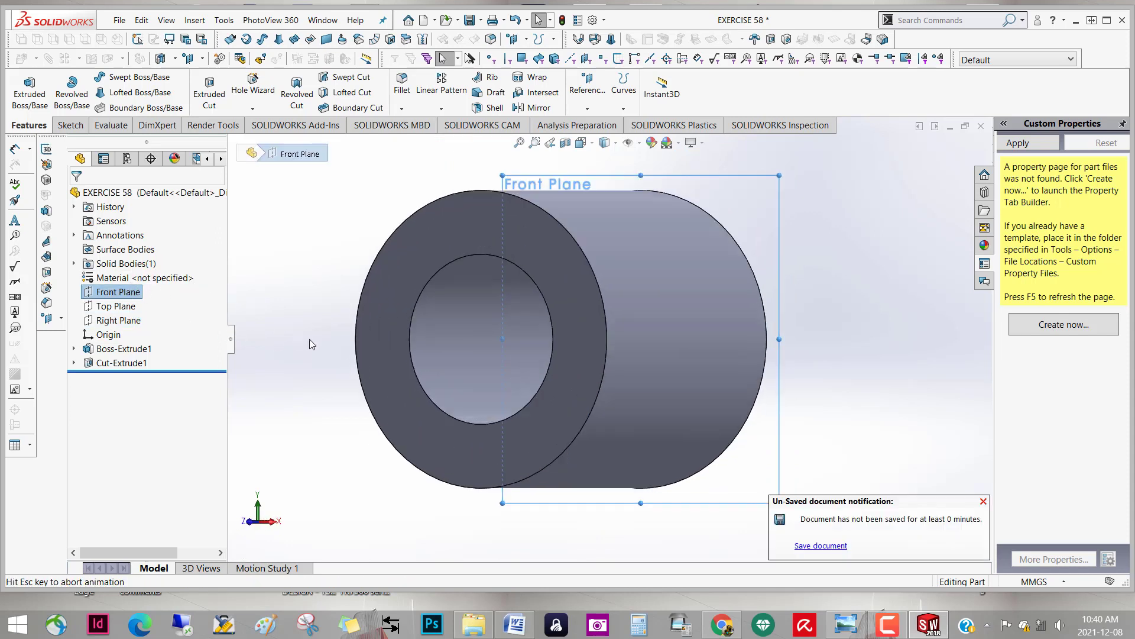
scroll(509, 339, up, 5)
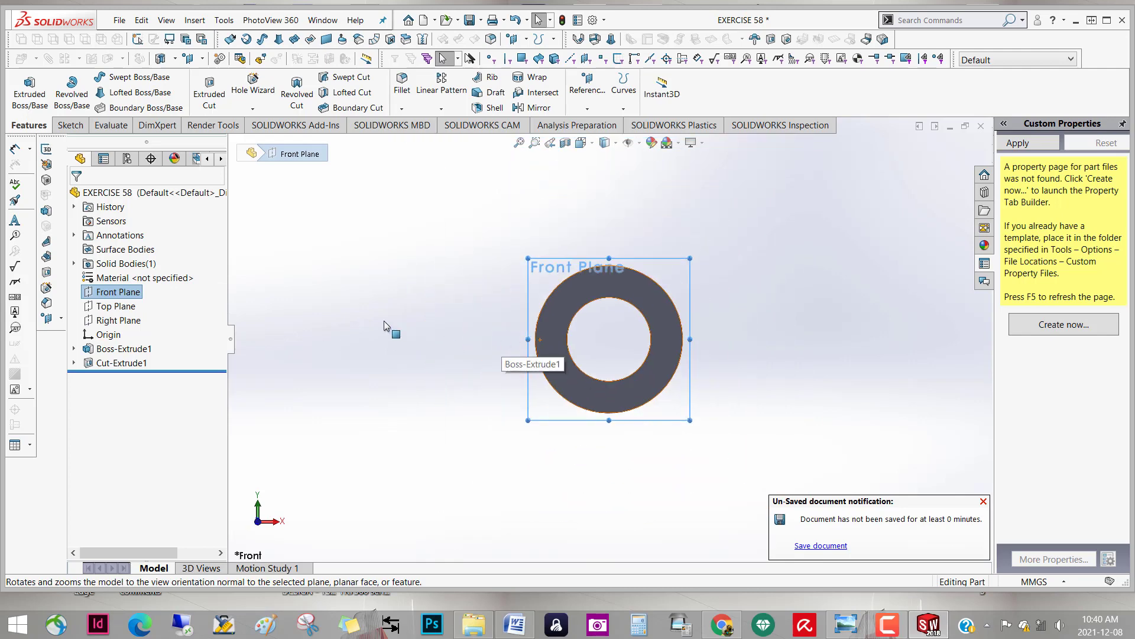
click(69, 124)
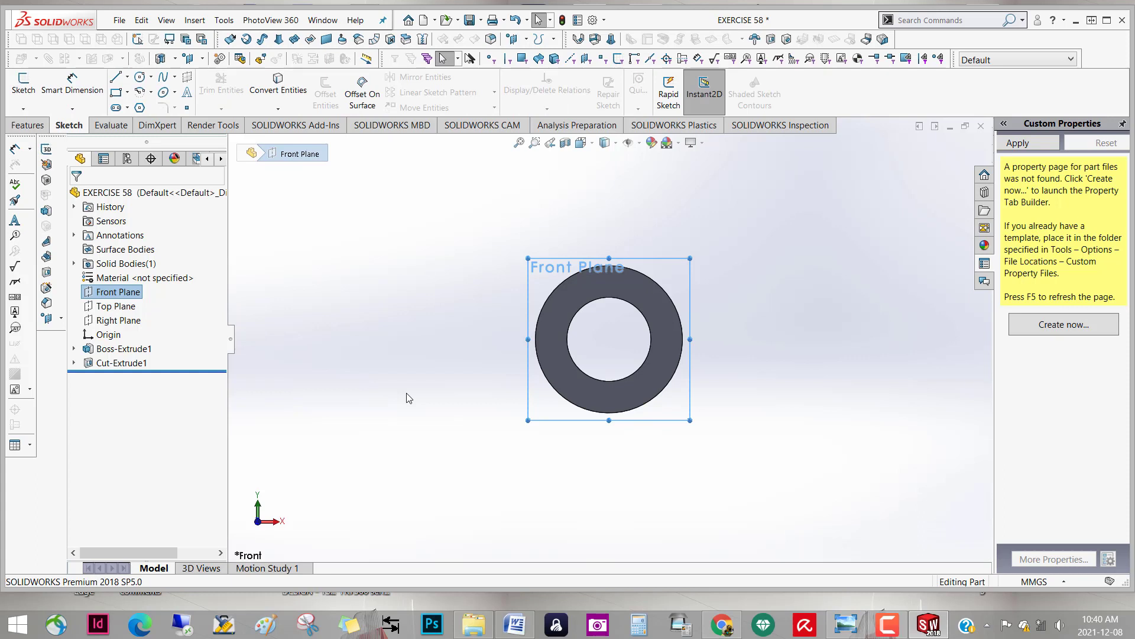
Return to the Front view and cancel the Smart Dimension command
key(Up)
key(Up)
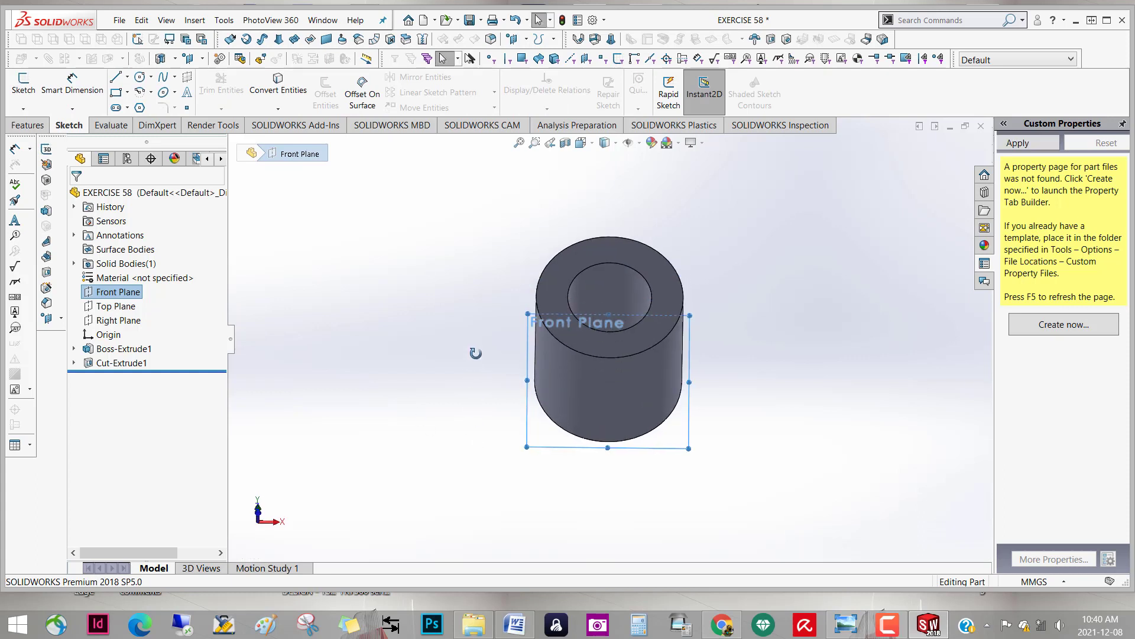
click(582, 143)
click(647, 208)
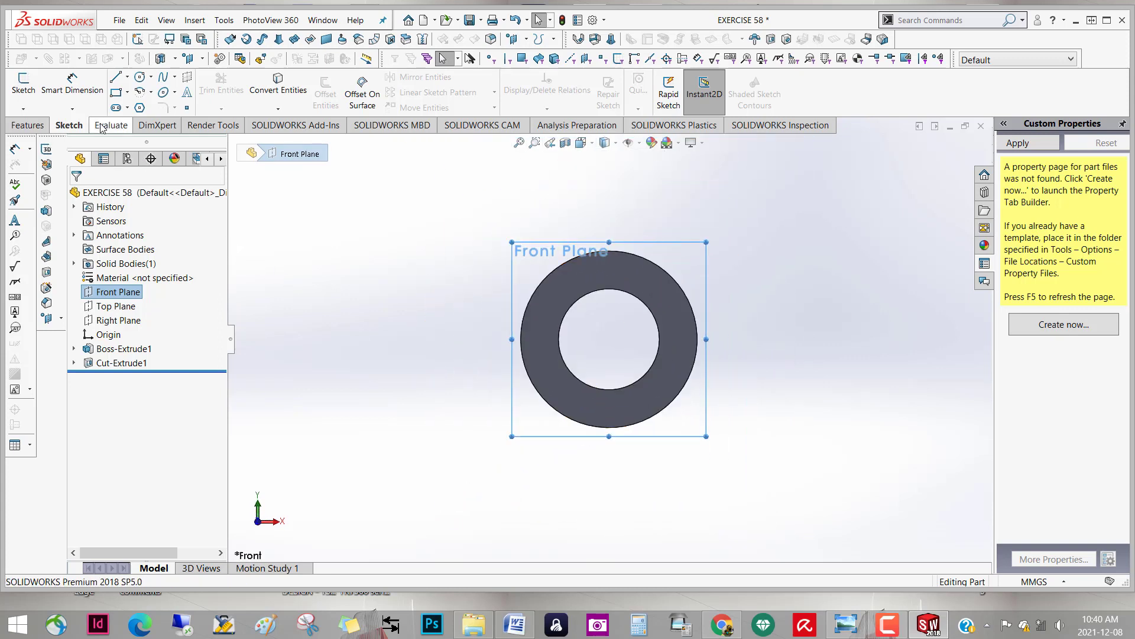
click(85, 93)
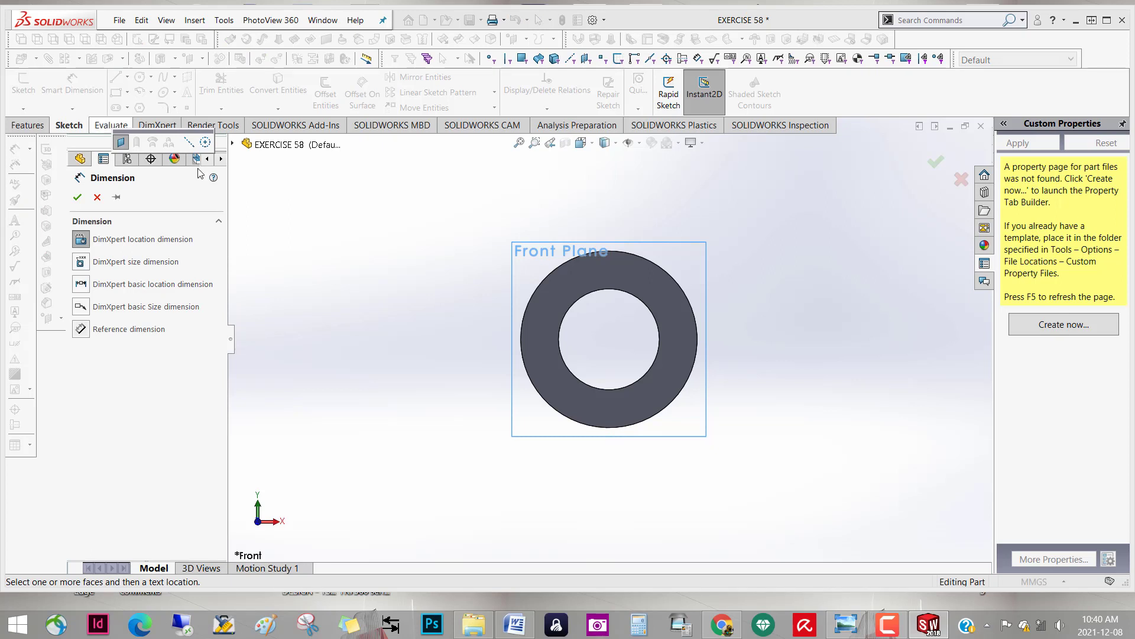
click(97, 198)
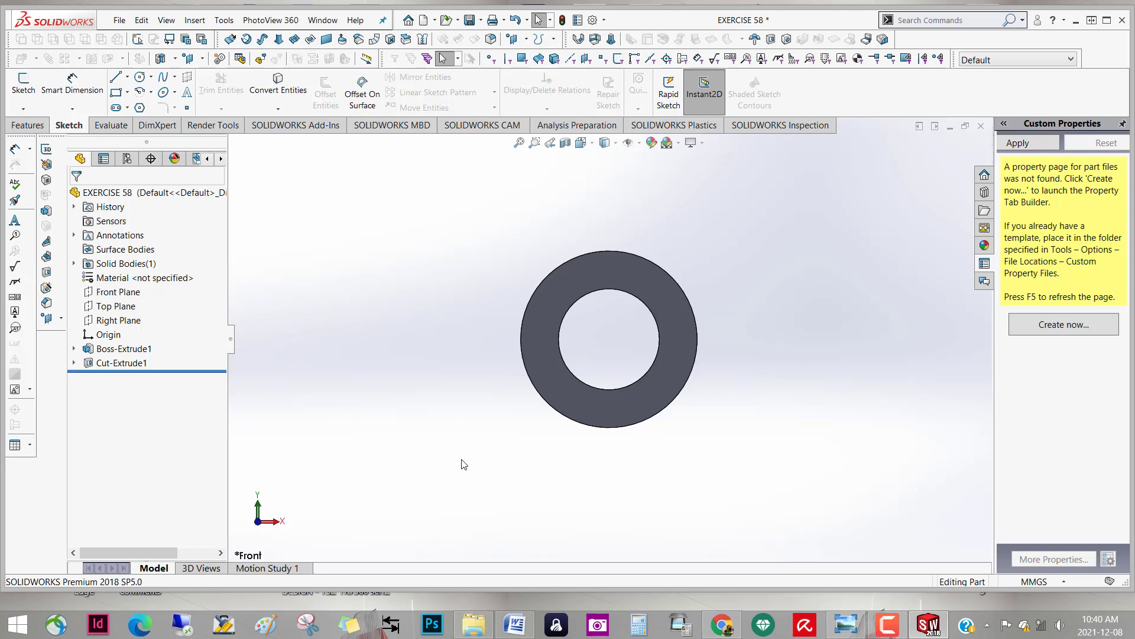
Orbit to a tilted view and start a new Reference Geometry plane
middle_drag(464, 465, 467, 301)
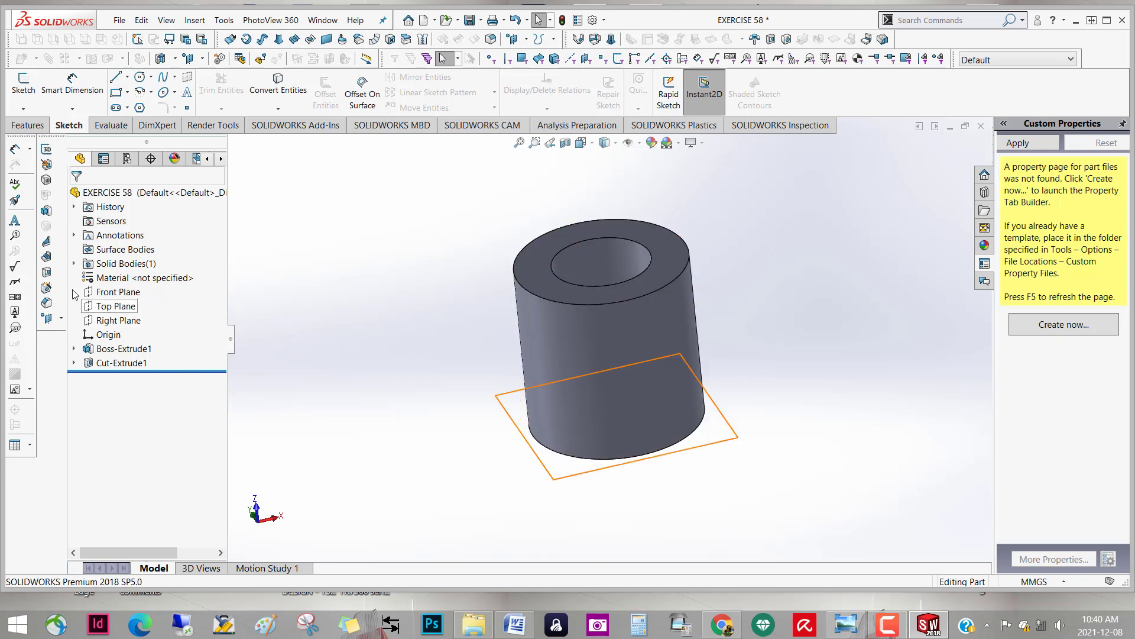
click(61, 318)
click(97, 322)
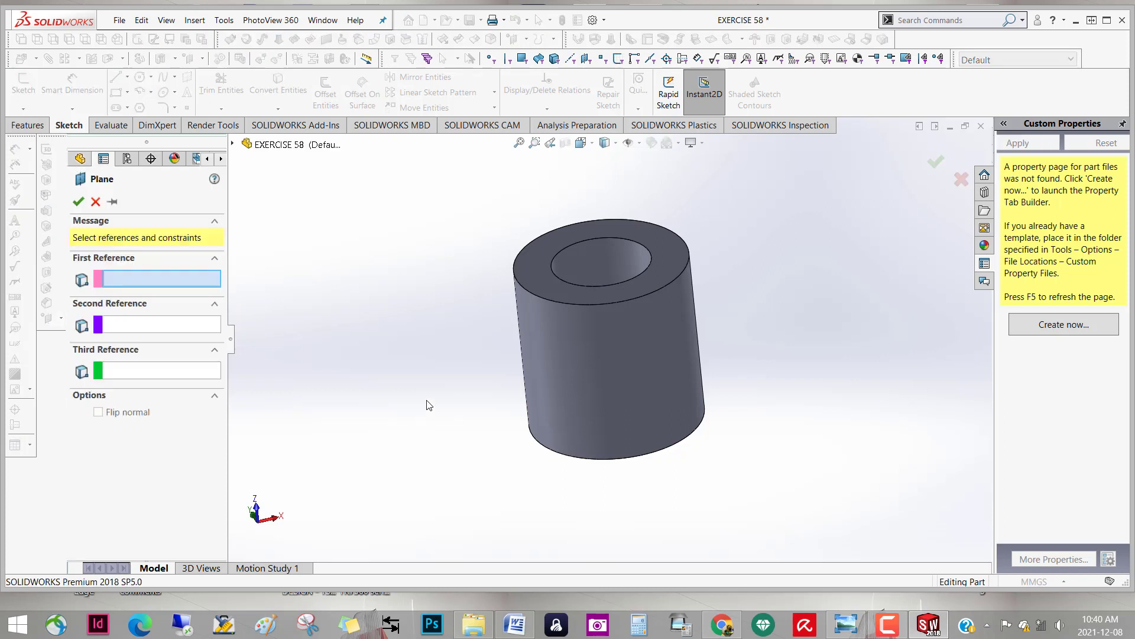
Create Plane2 offset 90 mm from the Right Plane, with the offset flipped
click(232, 145)
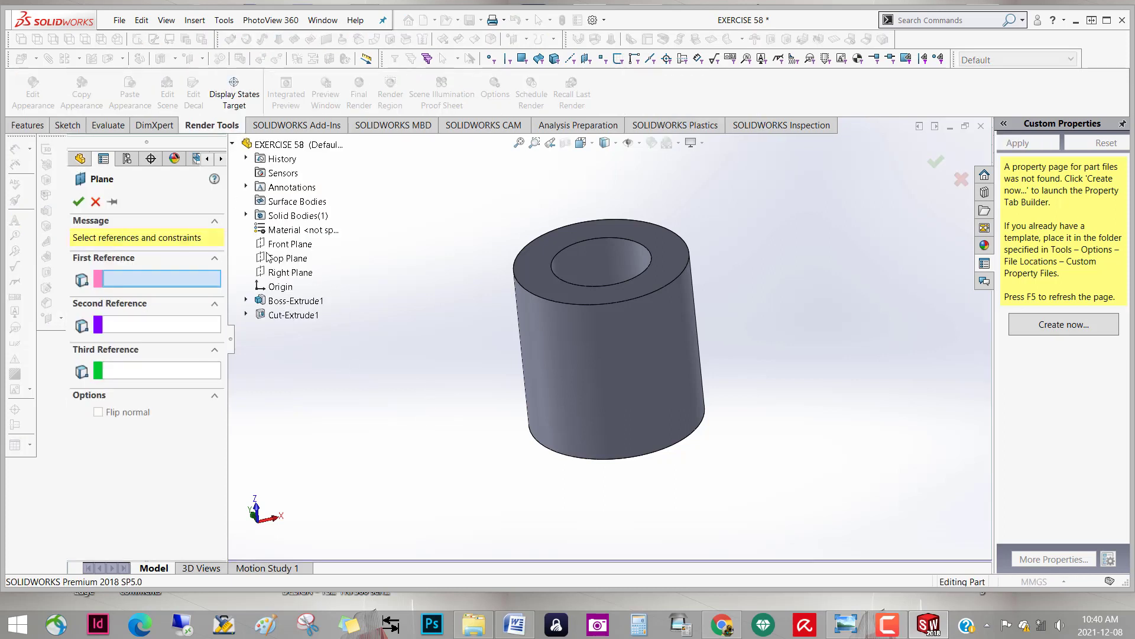
click(290, 272)
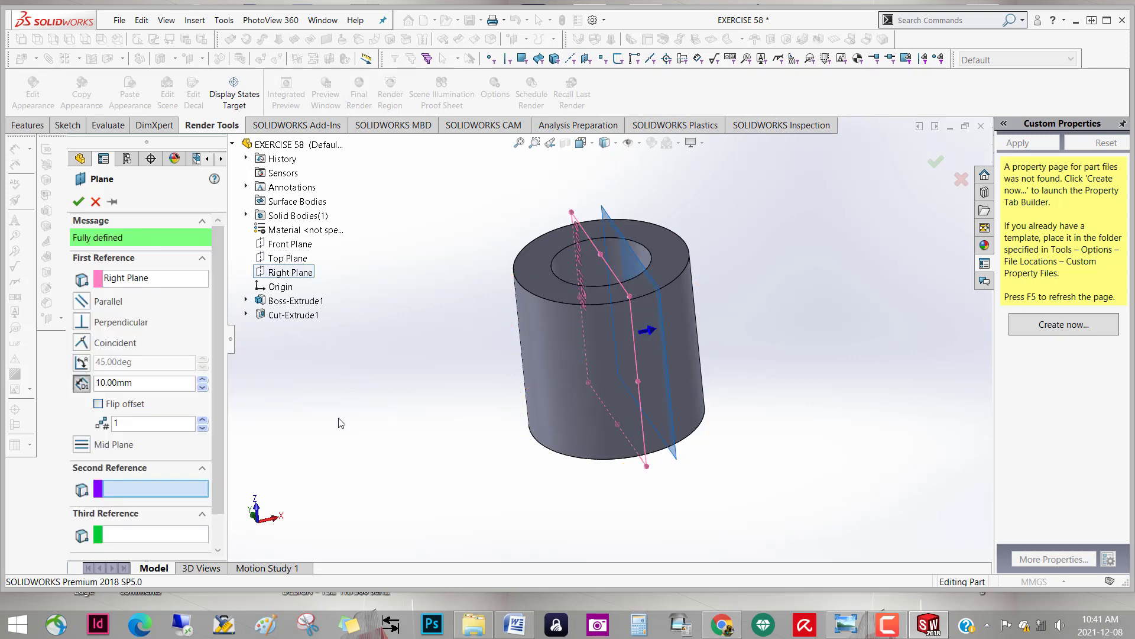
double_click(162, 384)
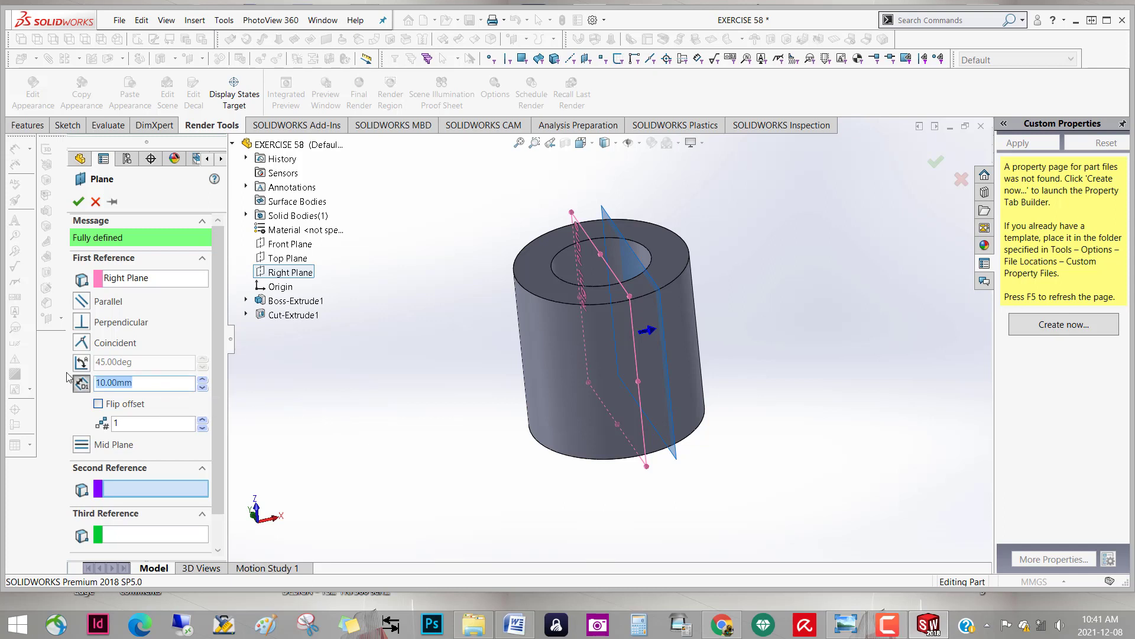
text(90)
key(Return)
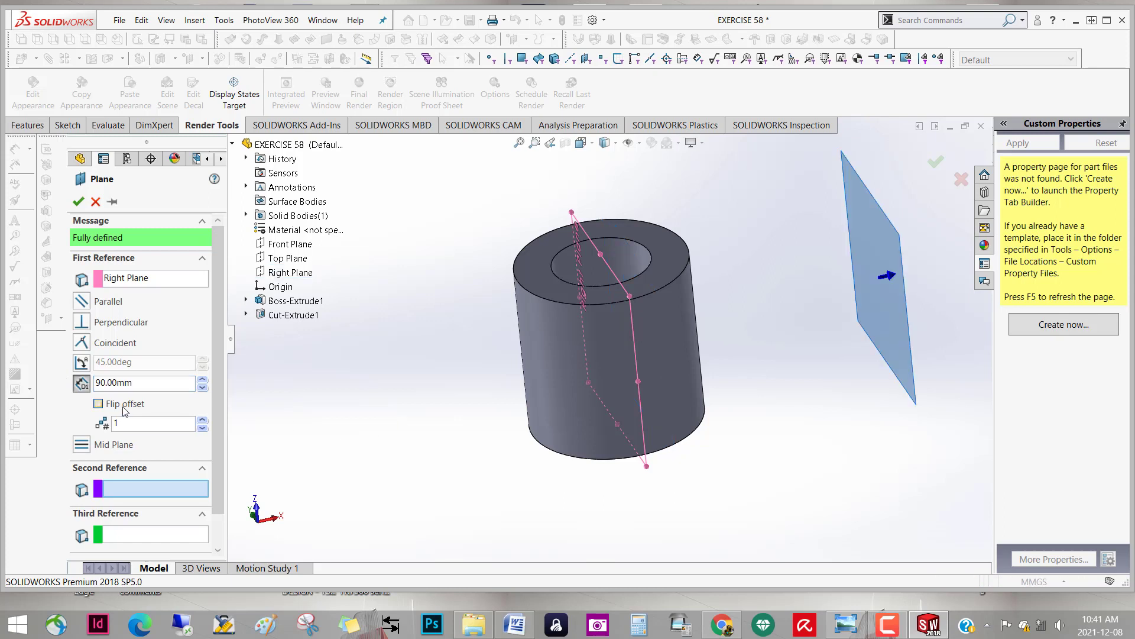
click(98, 404)
click(512, 390)
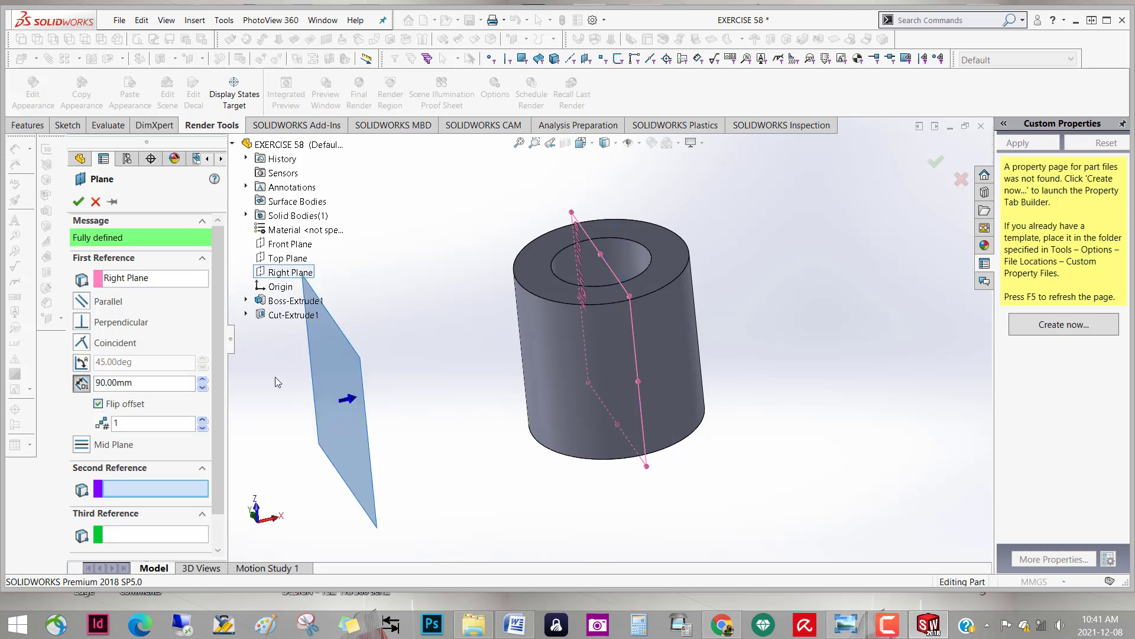
right_click(488, 462)
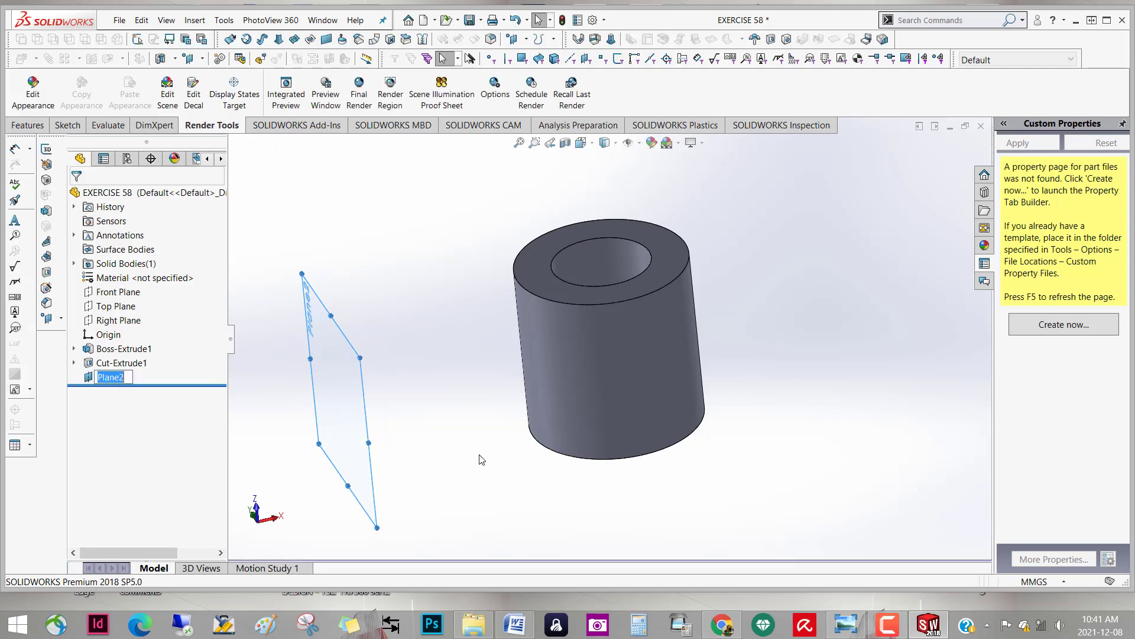
Turn the view Normal To Plane2 and zoom out
key(z)
click(110, 377)
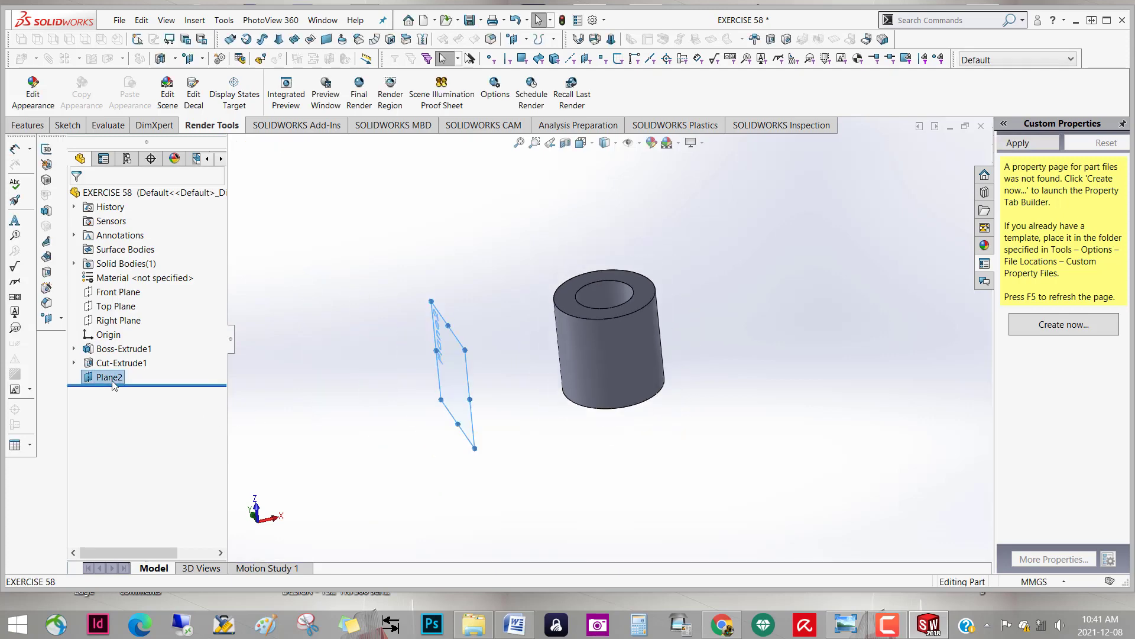
right_click(136, 379)
click(176, 361)
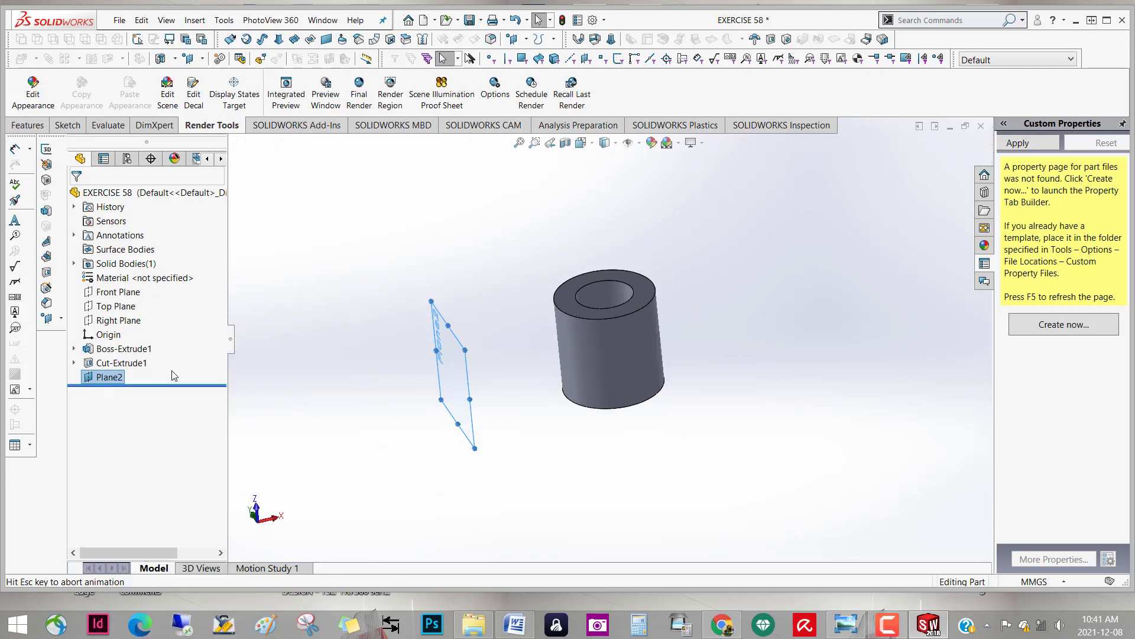
key(z)
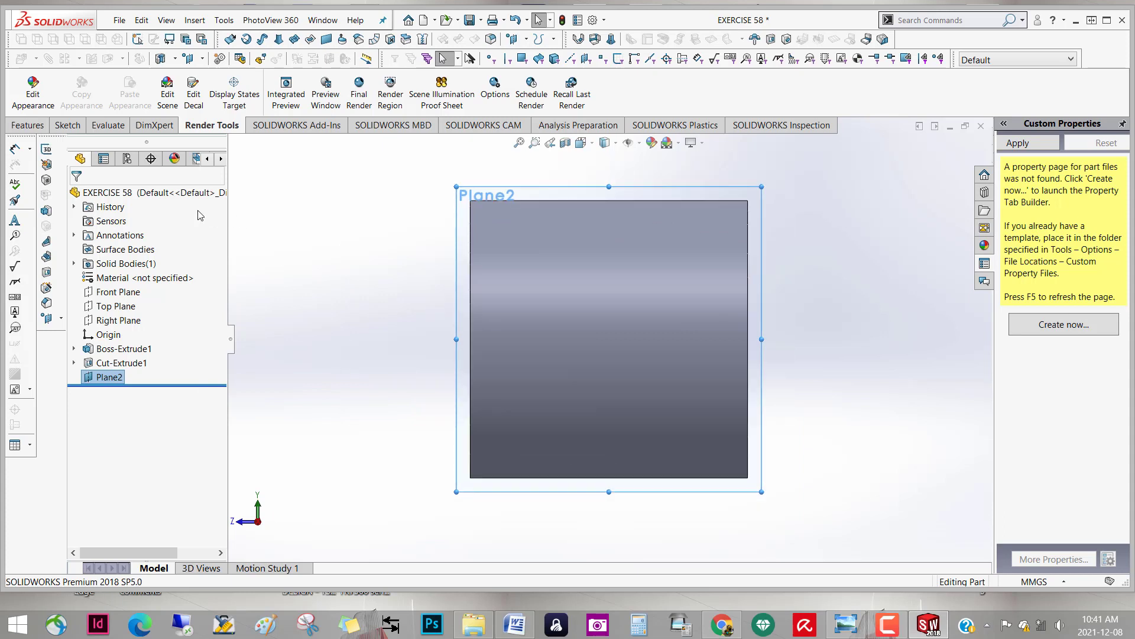
Start a sketch on Plane2 and draw a tall corner rectangle across the body
click(67, 125)
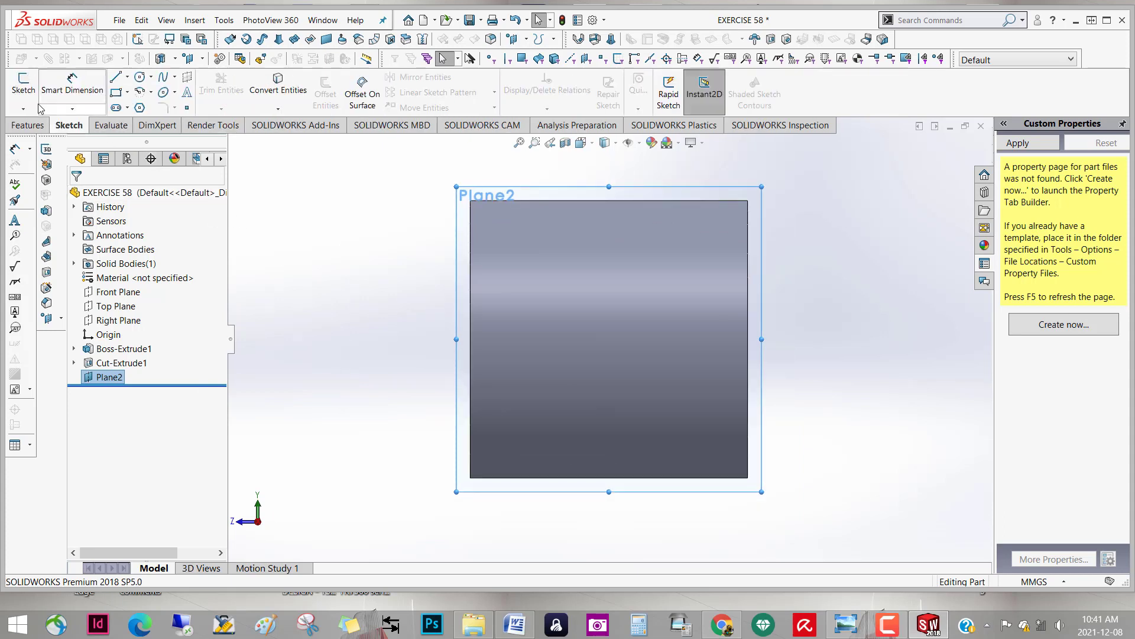
click(22, 85)
click(140, 80)
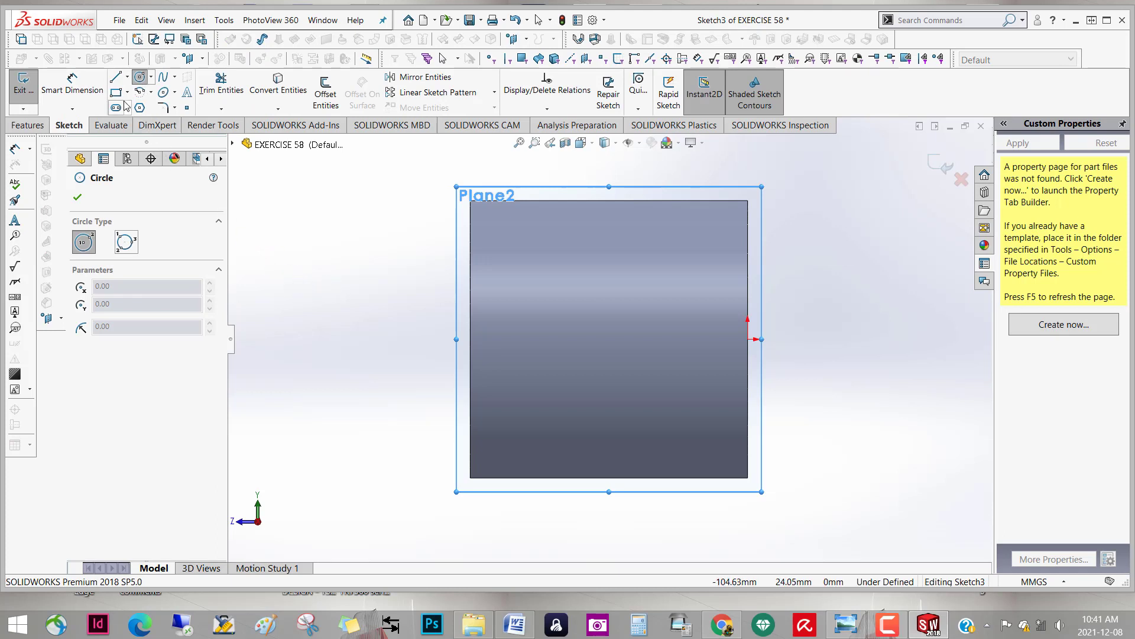
click(78, 198)
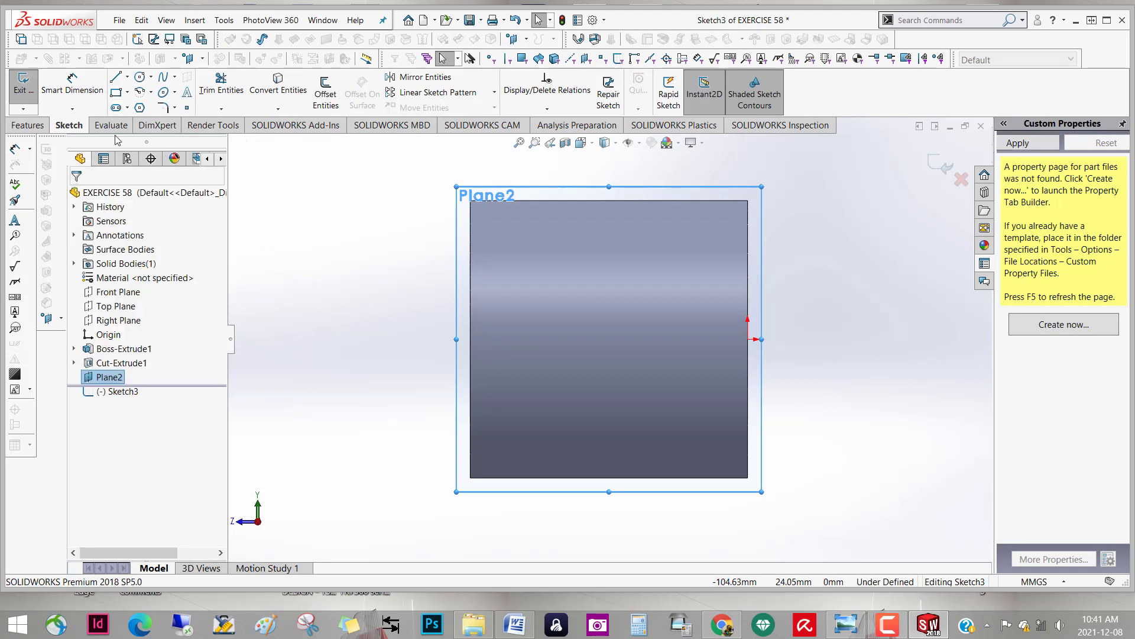
click(116, 93)
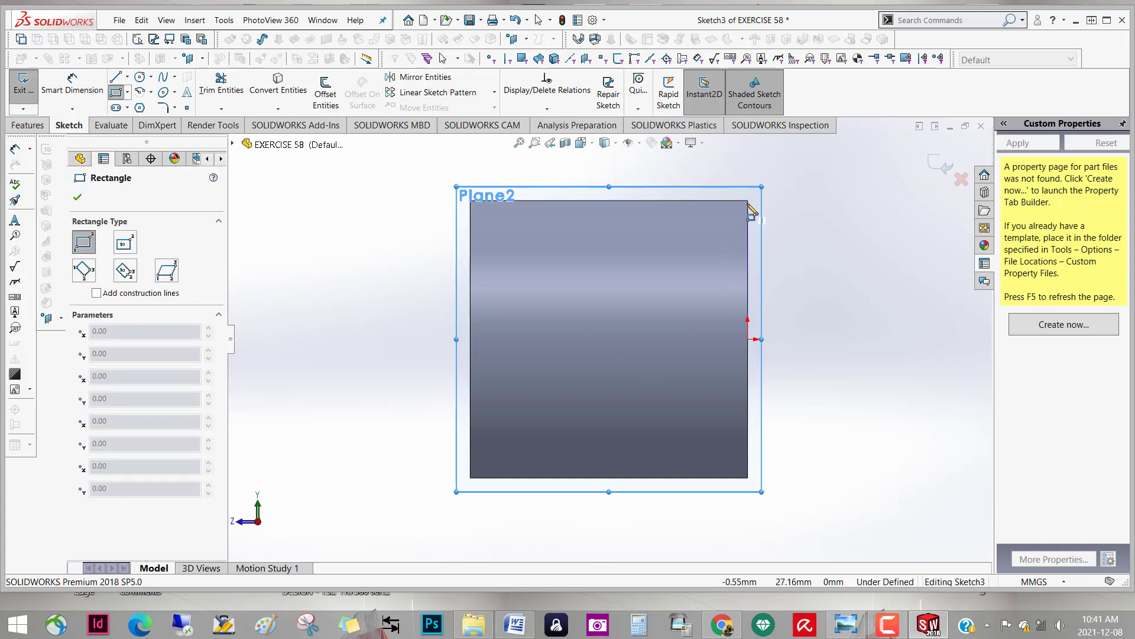
click(743, 173)
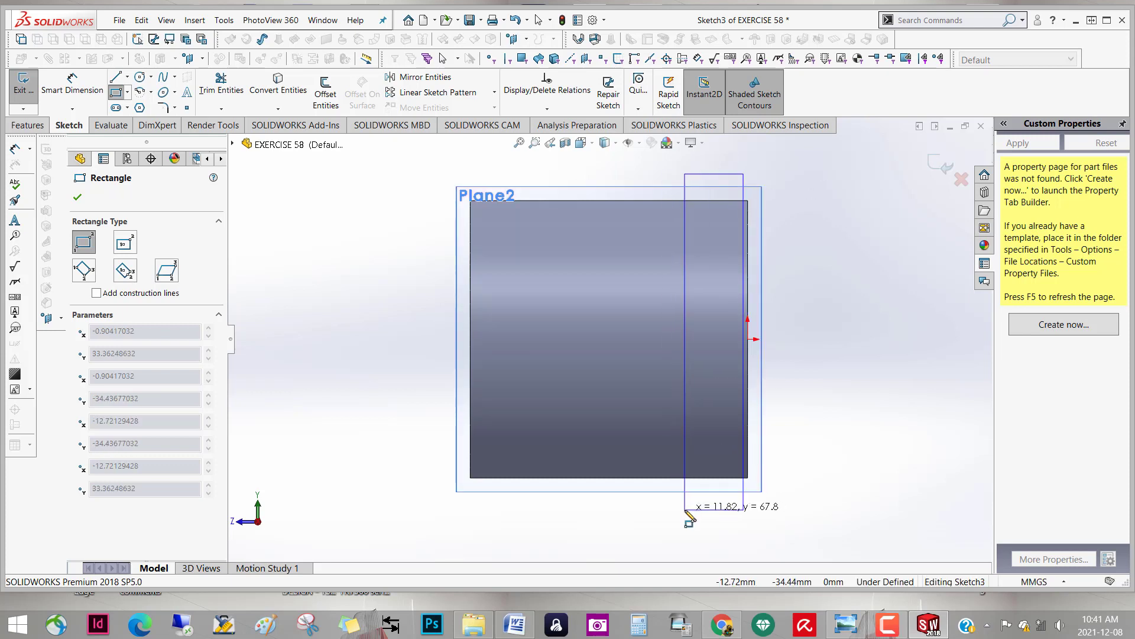
click(667, 519)
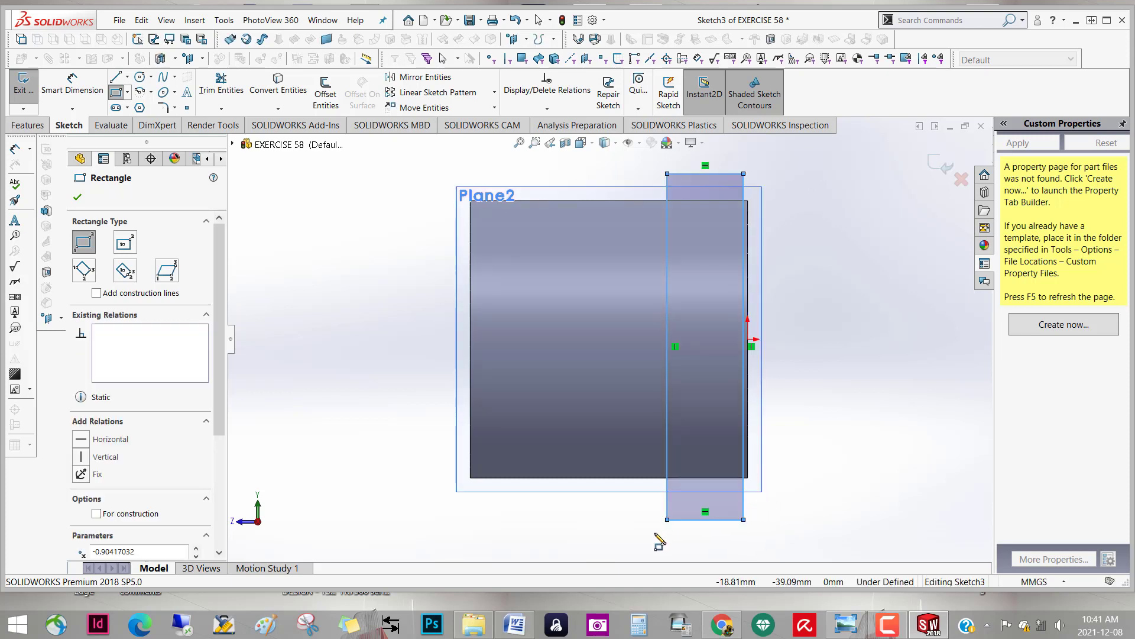
key(Escape)
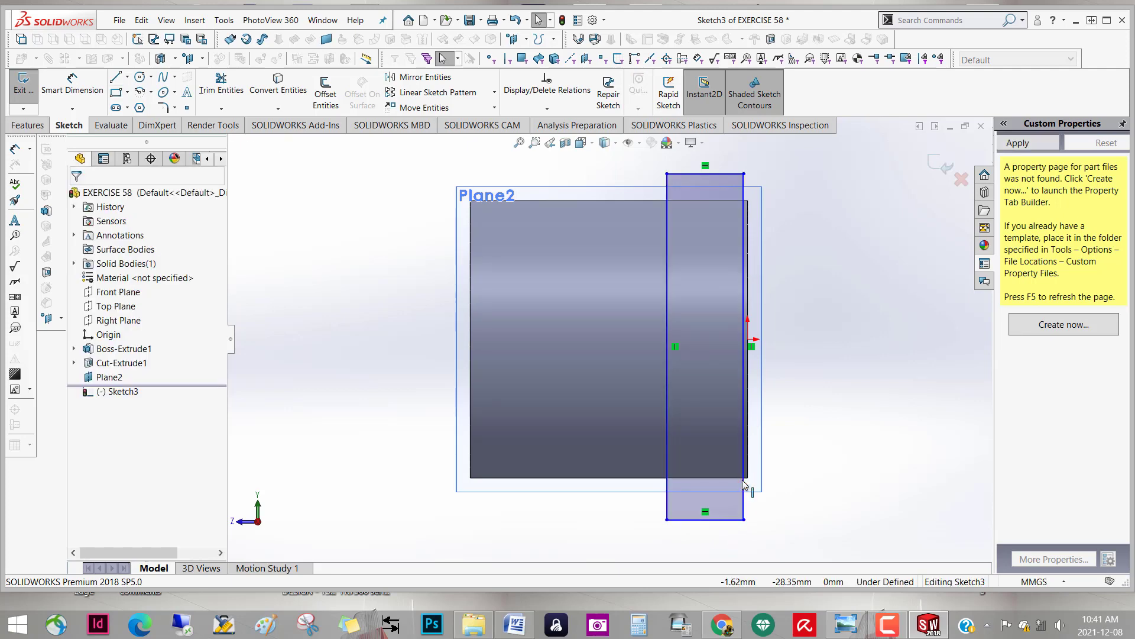
Make the rectangle's right edge coincident with the origin
click(743, 485)
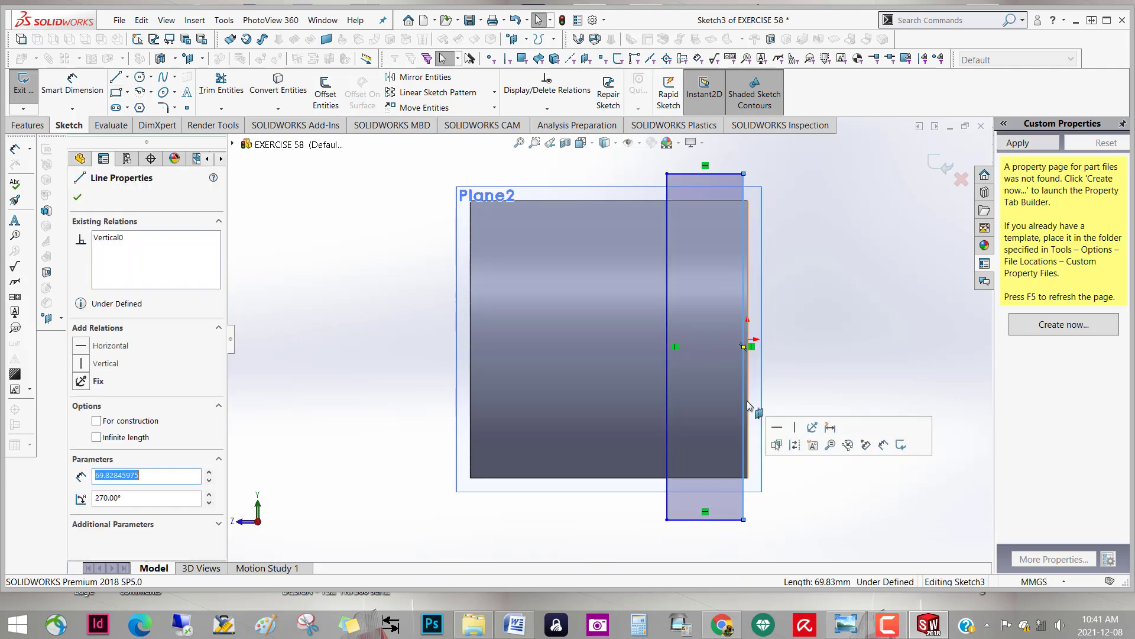
ctrl+click(748, 340)
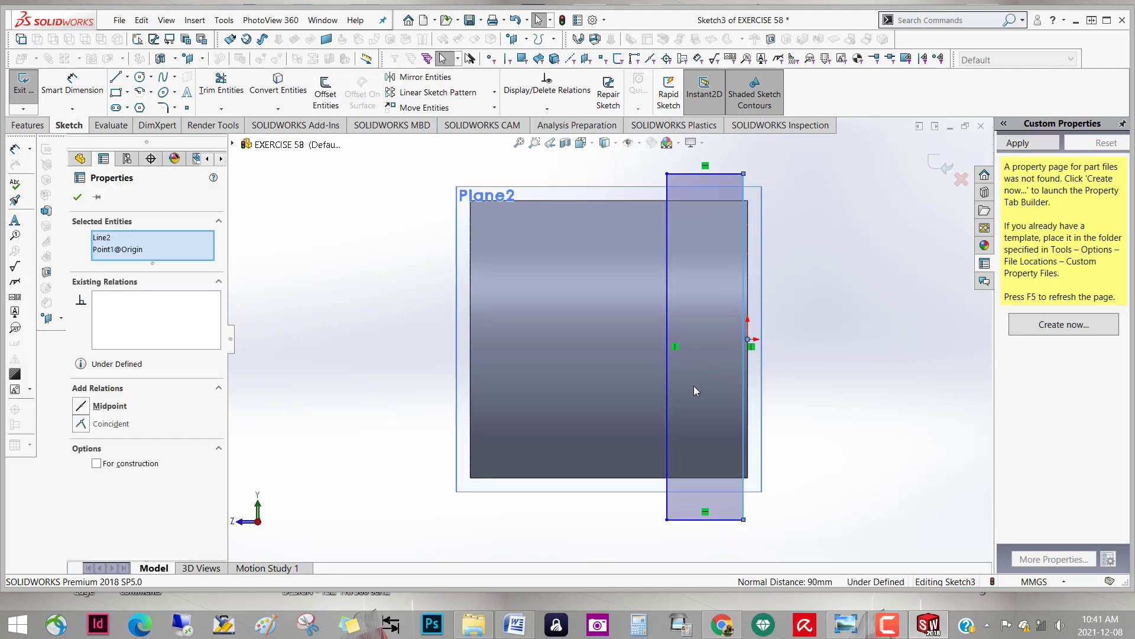
click(84, 423)
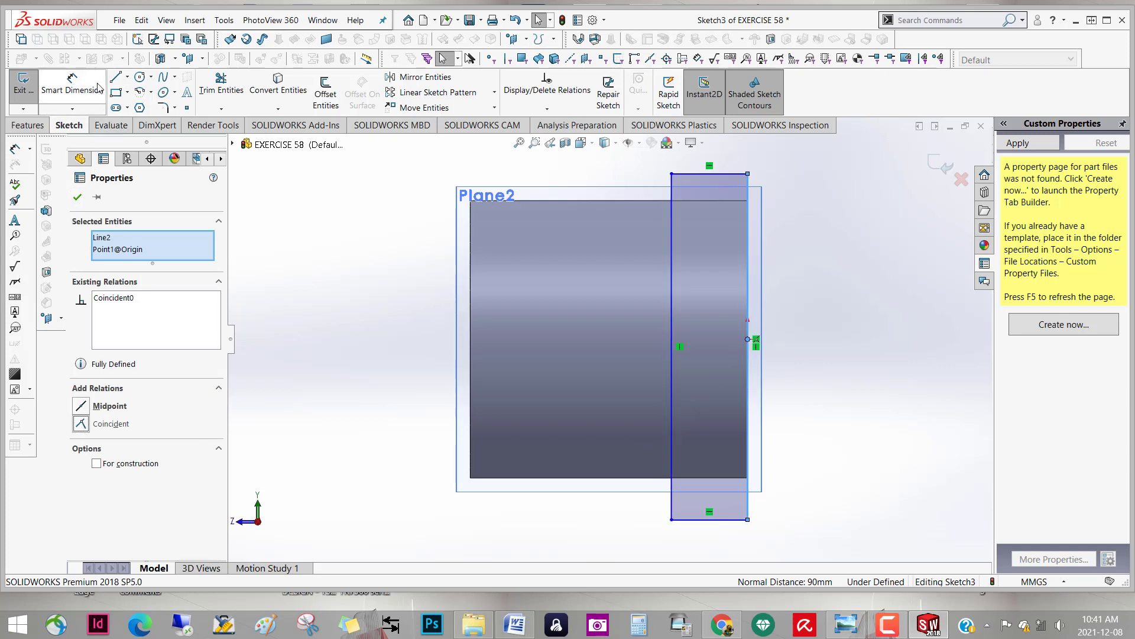
click(72, 87)
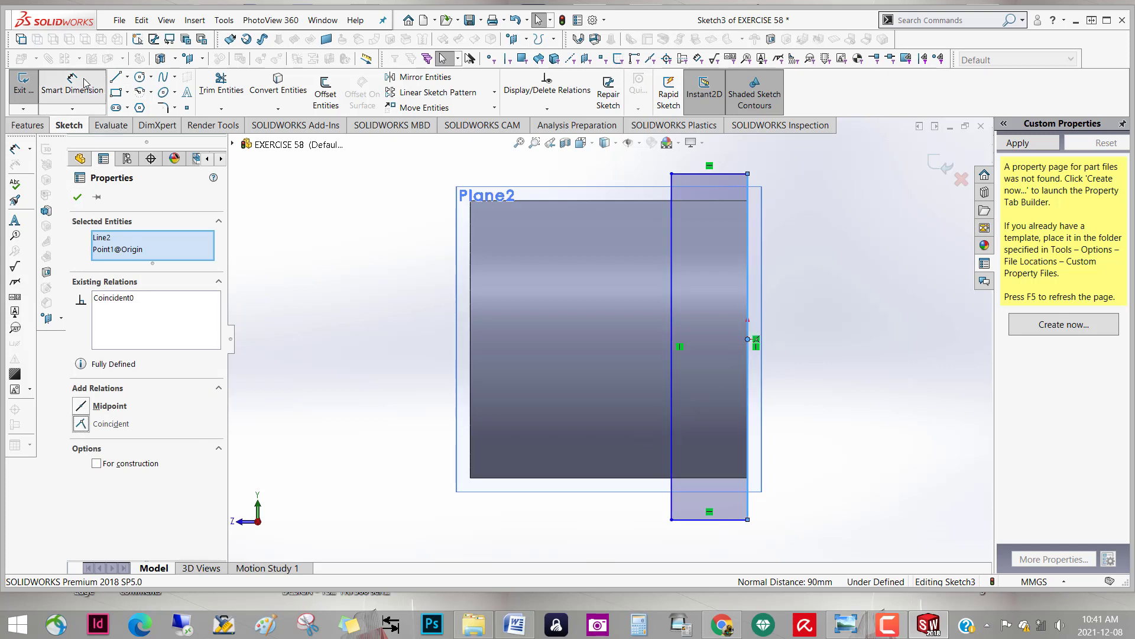
Dimension the rectangle's right edge to 48 mm
click(748, 318)
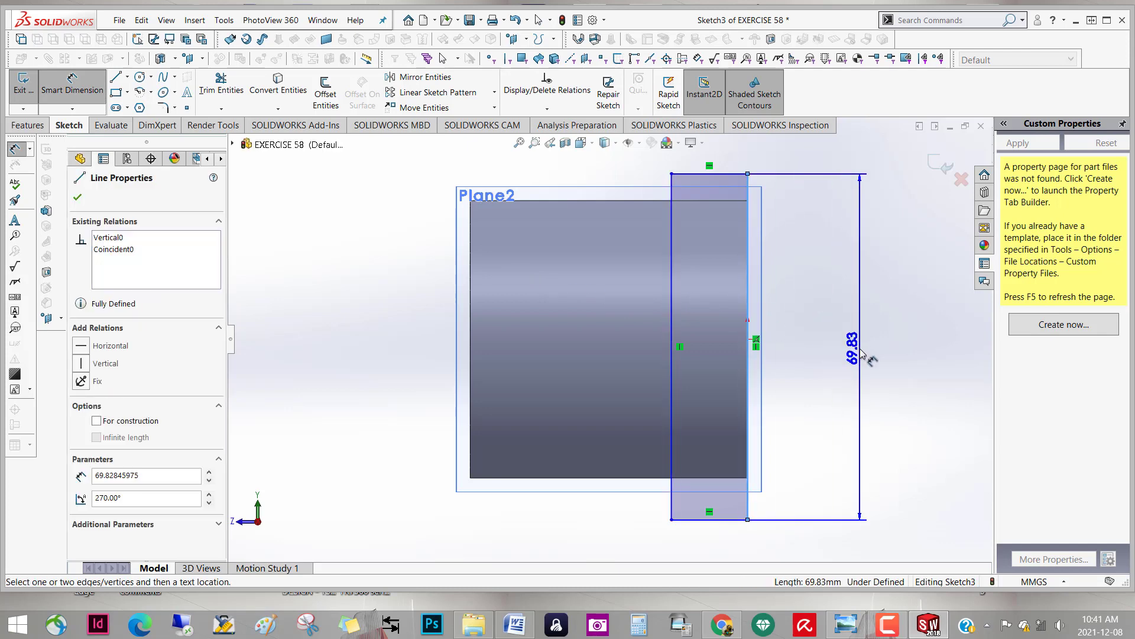
click(861, 352)
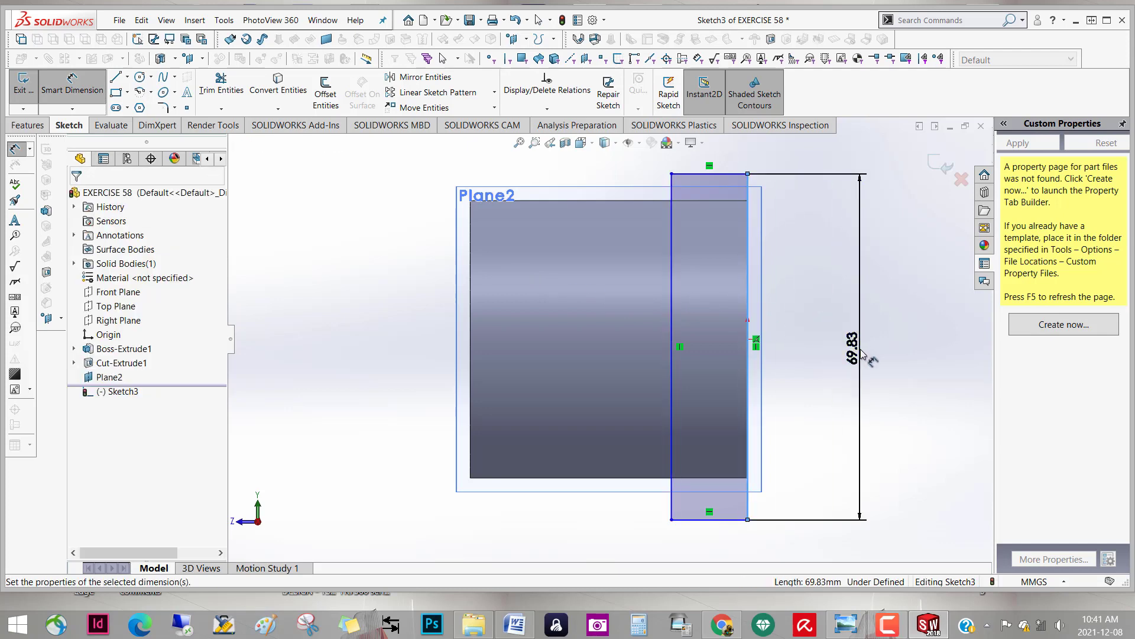
text(48)
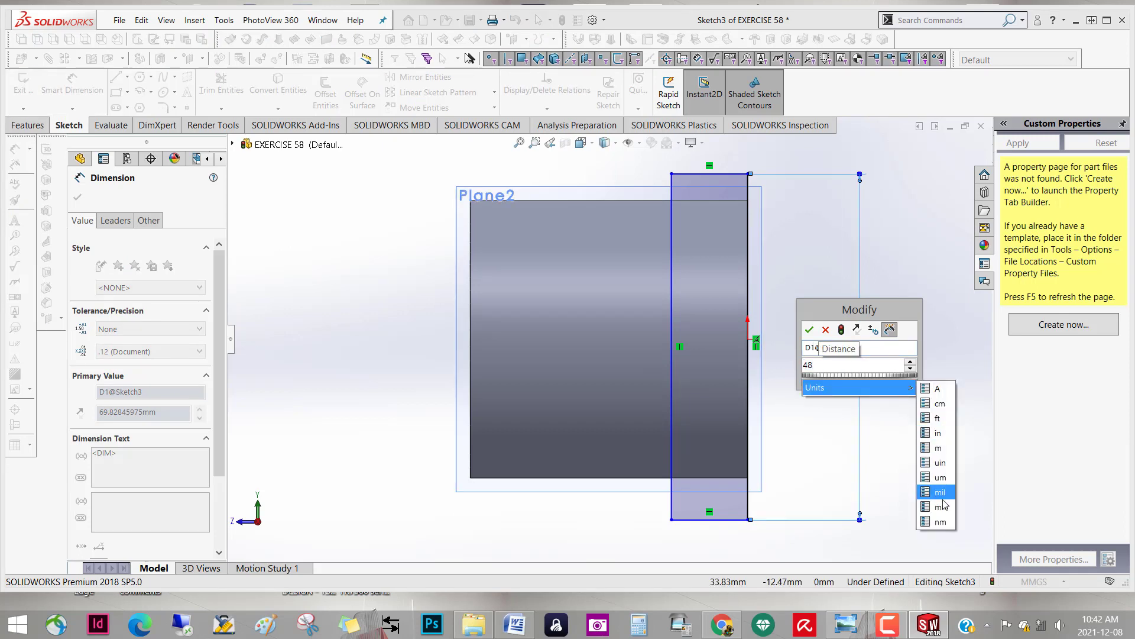
click(935, 427)
click(843, 333)
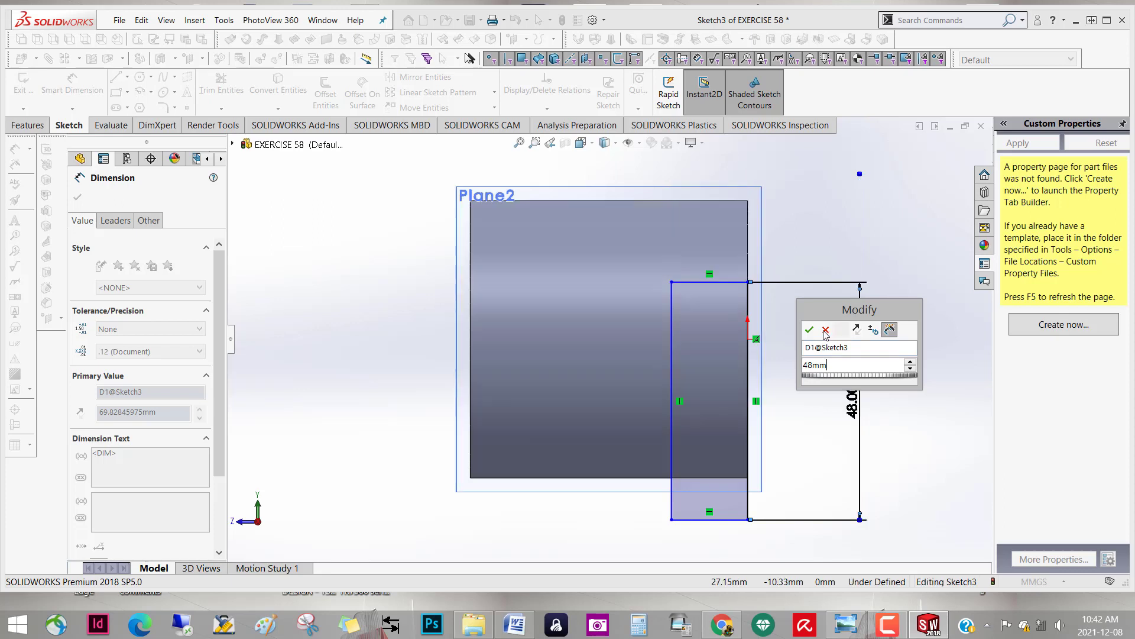
click(809, 329)
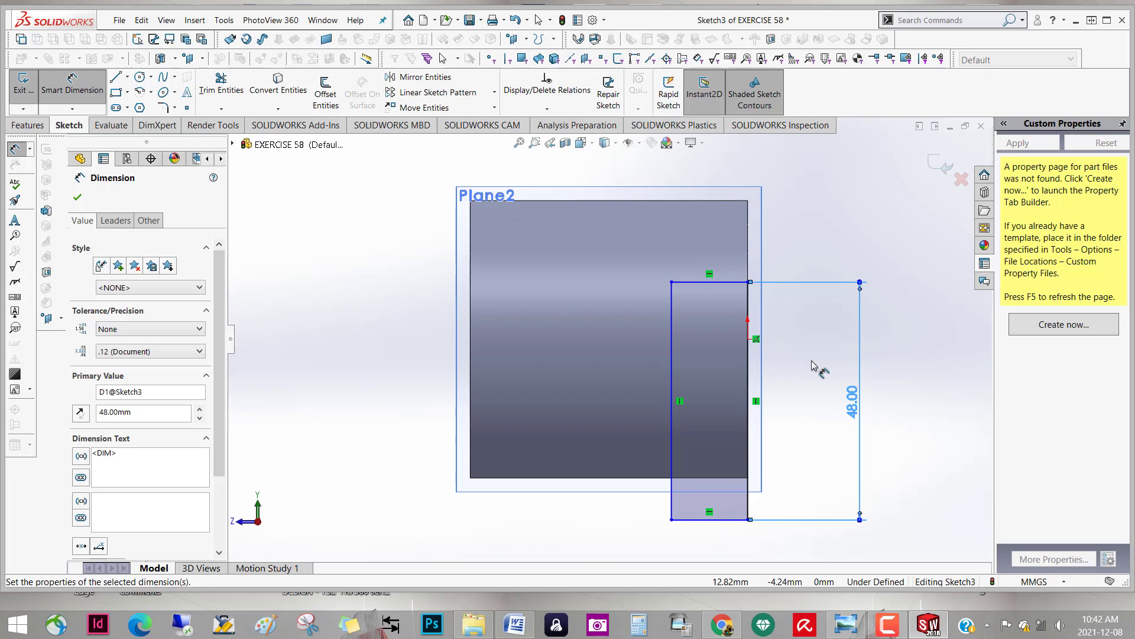
Add a 15.40 width dimension on the top edge, then delete it
click(738, 281)
click(728, 195)
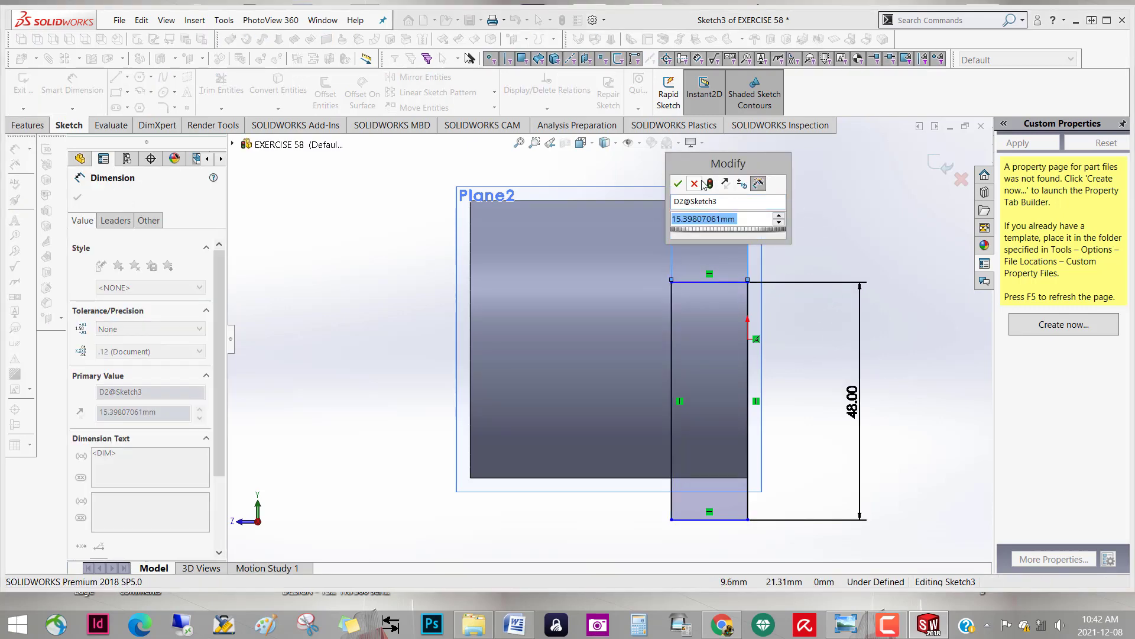
key(Return)
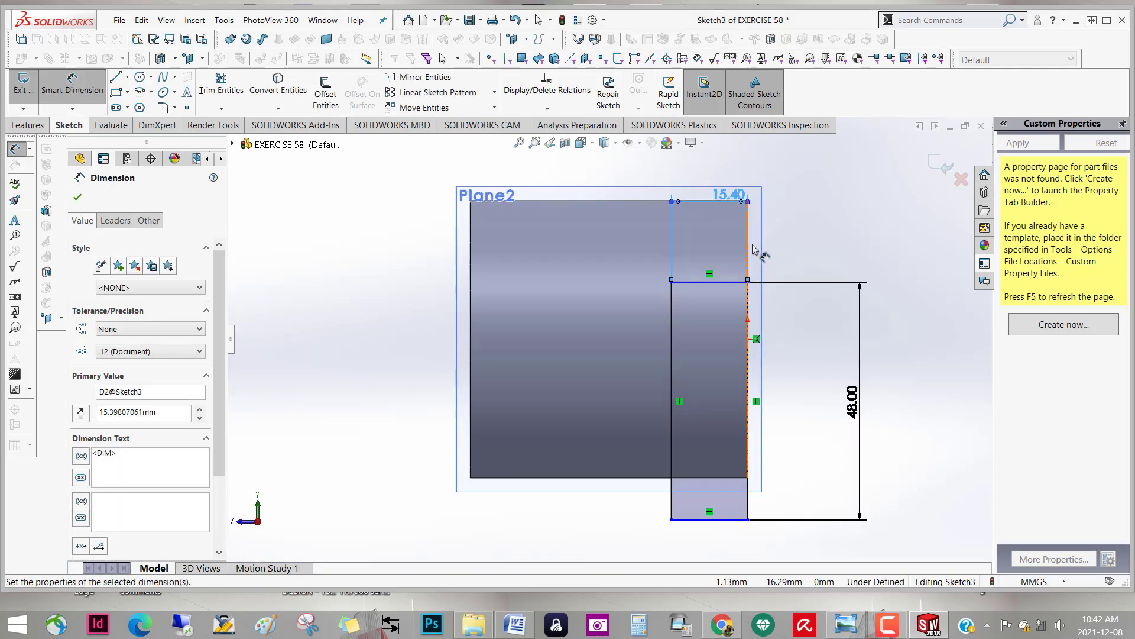
key(Escape)
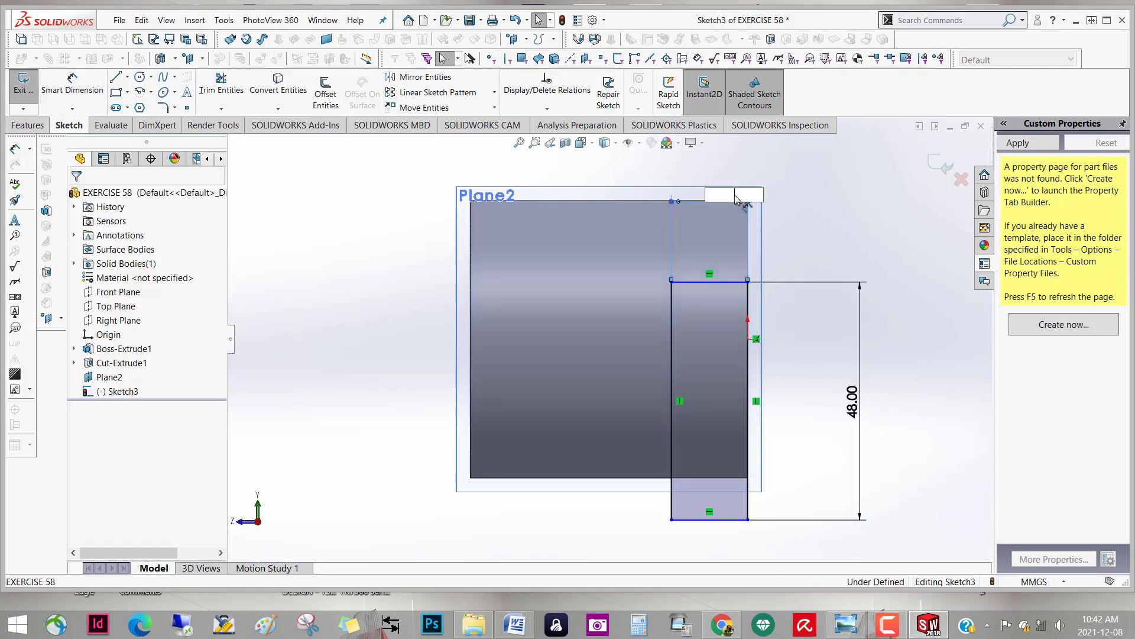
click(772, 207)
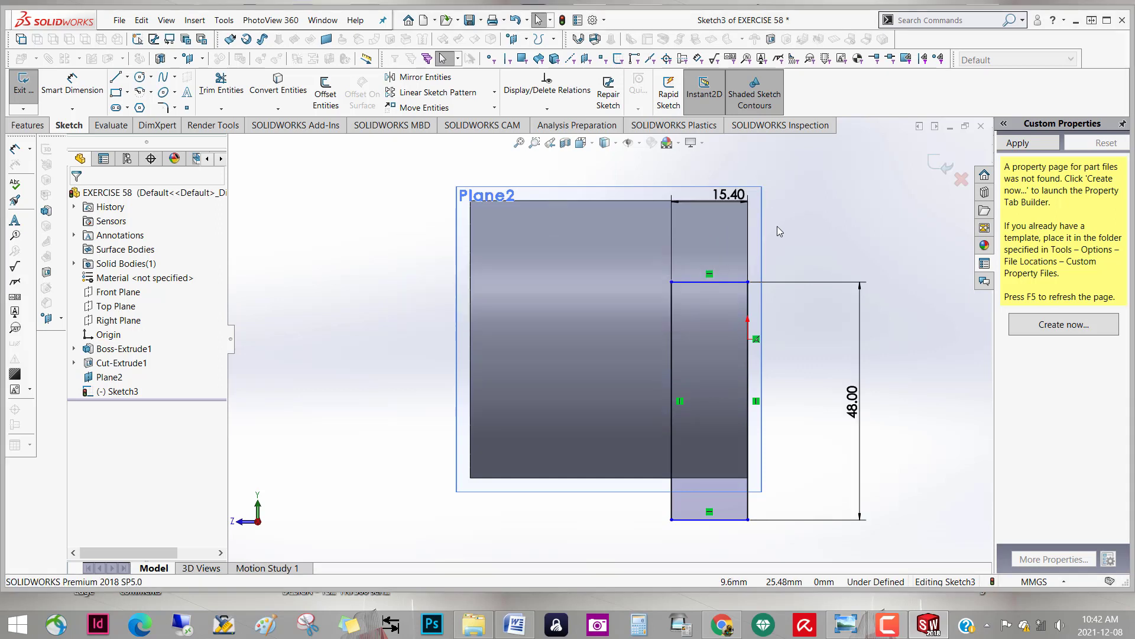
click(729, 195)
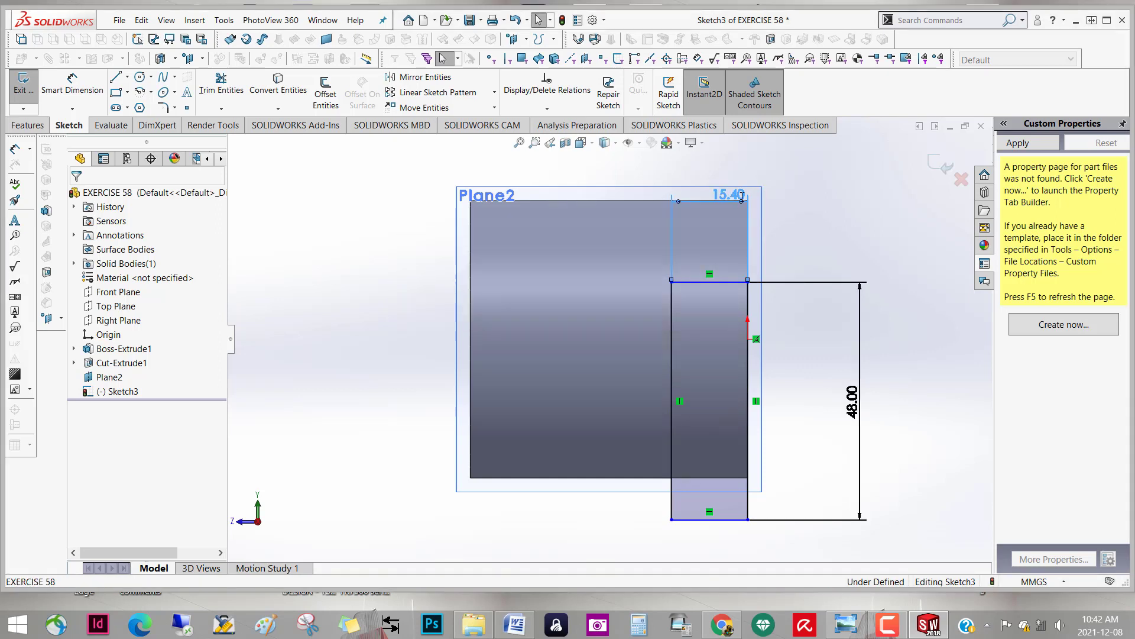
key(Escape)
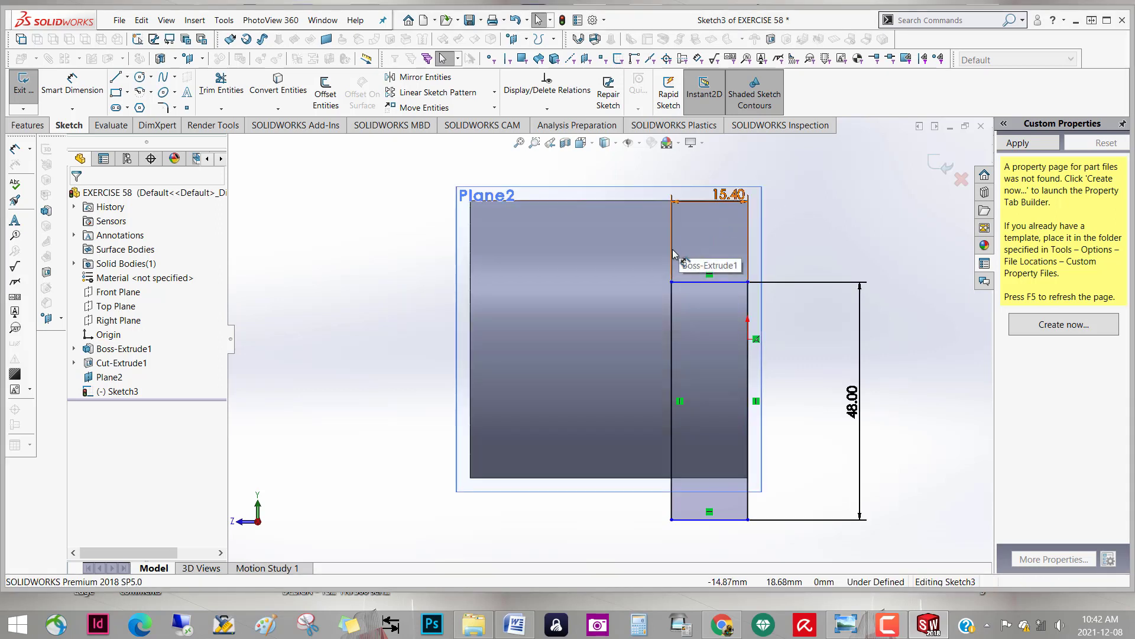
key(Delete)
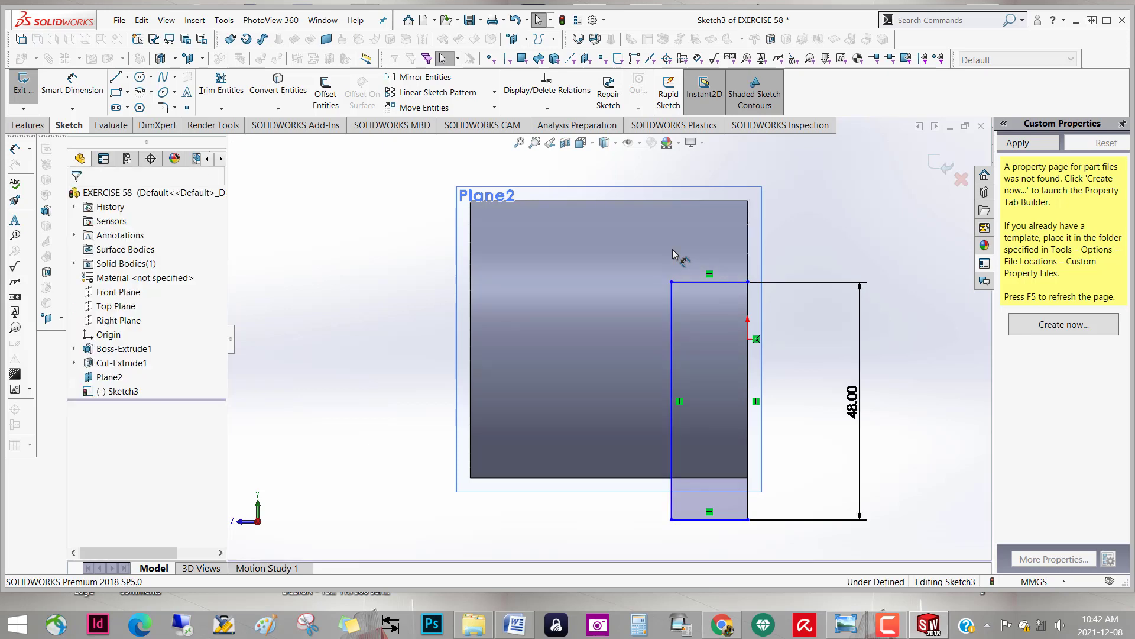
Dimension a 4 mm vertical gap from the body edge to the rectangle's top corner
click(71, 79)
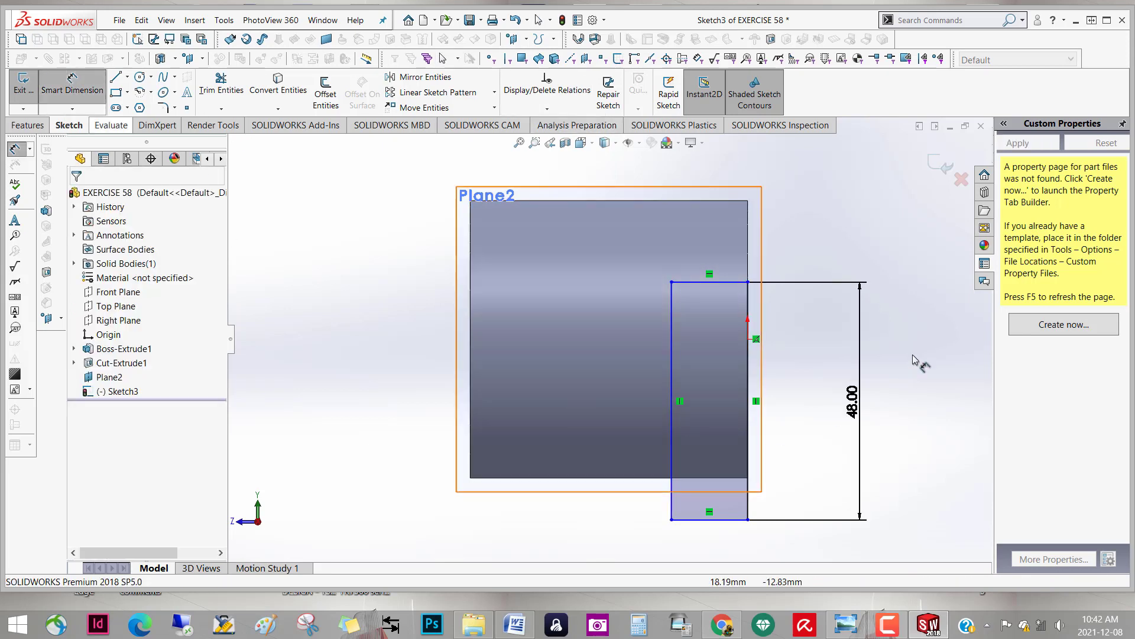
click(748, 283)
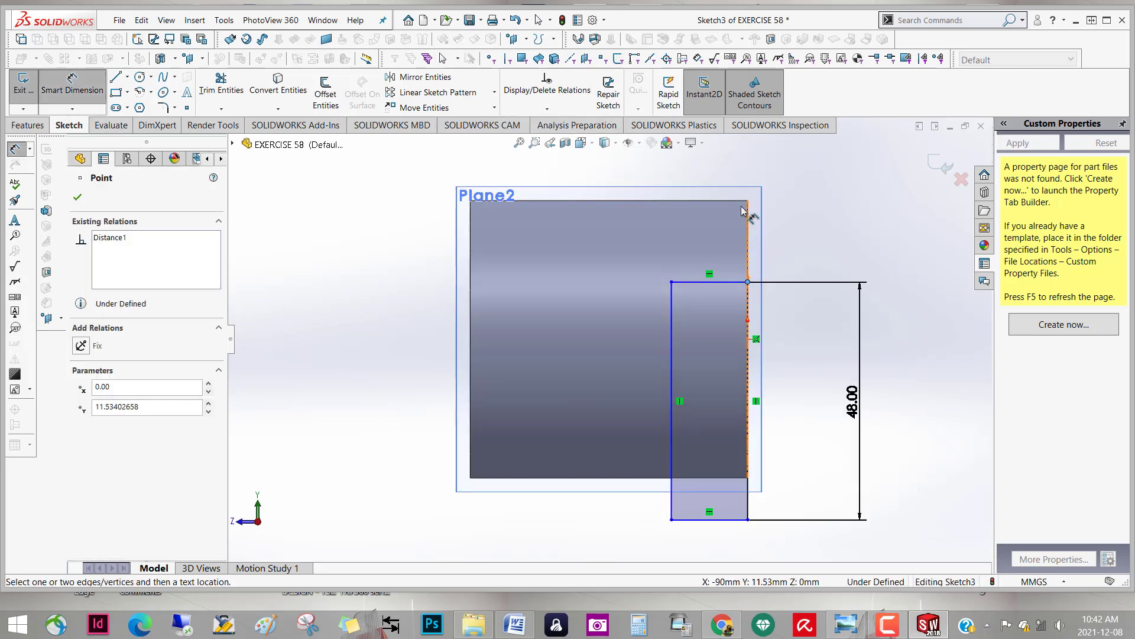
click(748, 202)
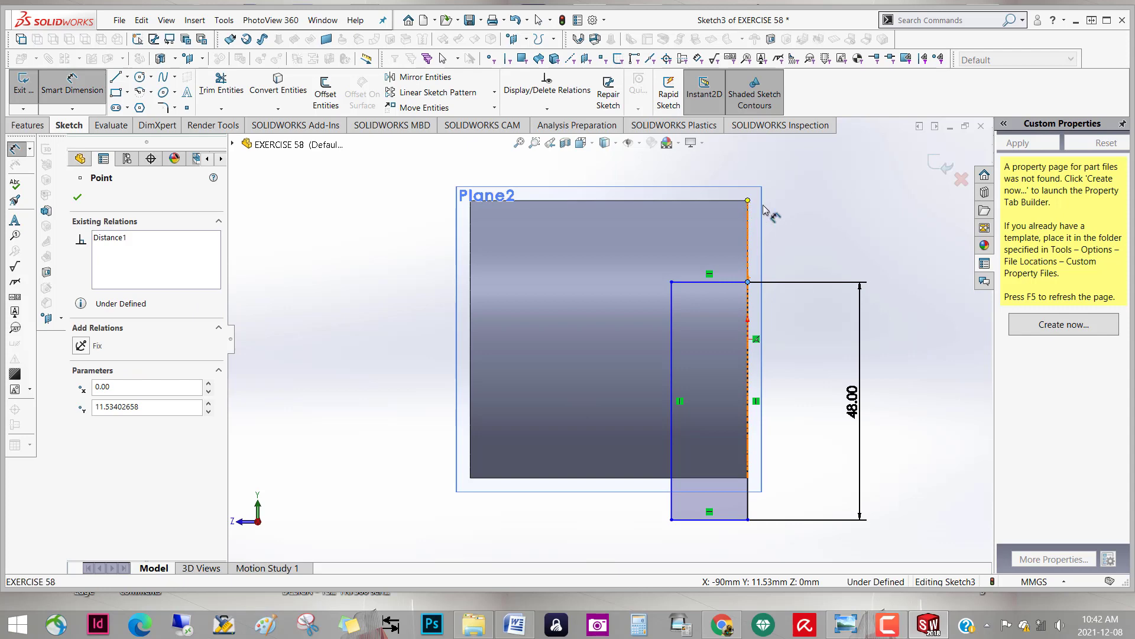
click(805, 235)
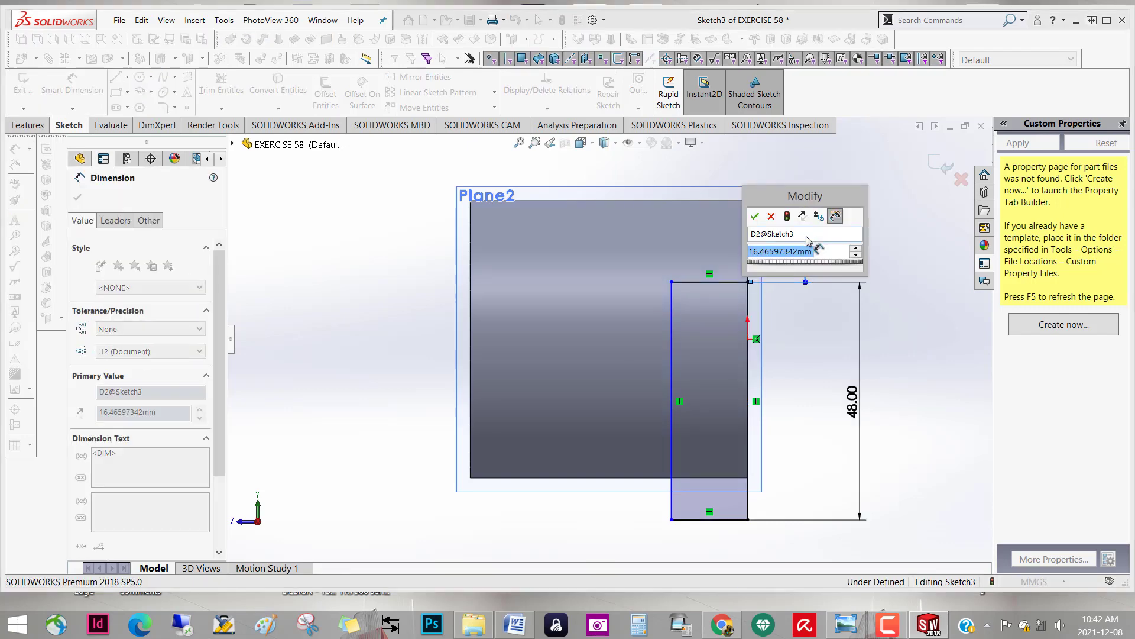
text(4)
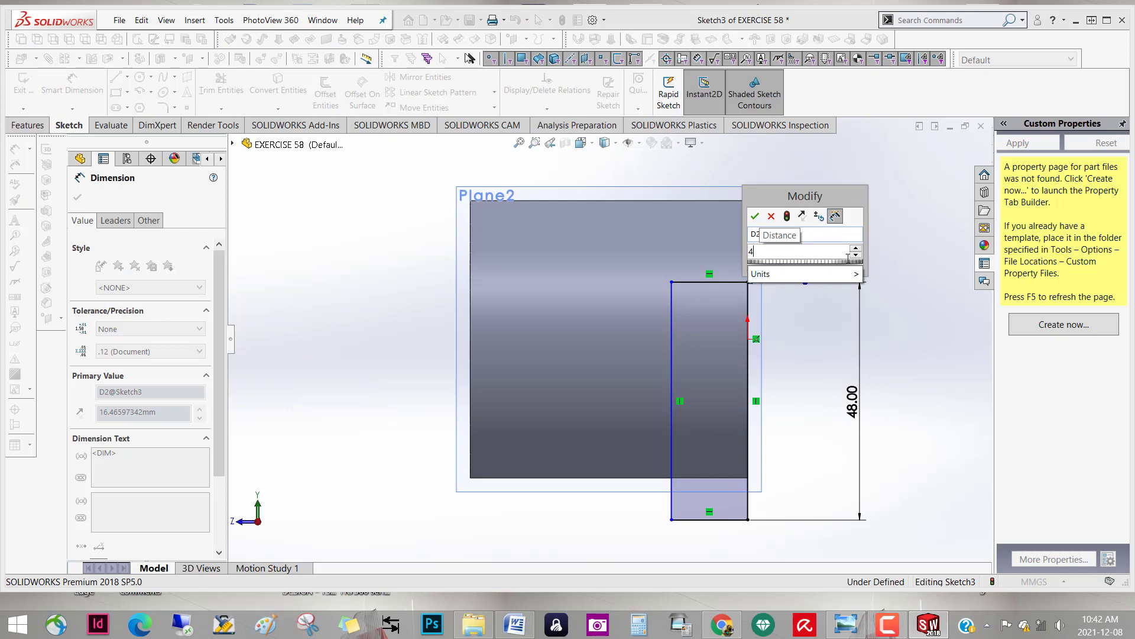
click(881, 386)
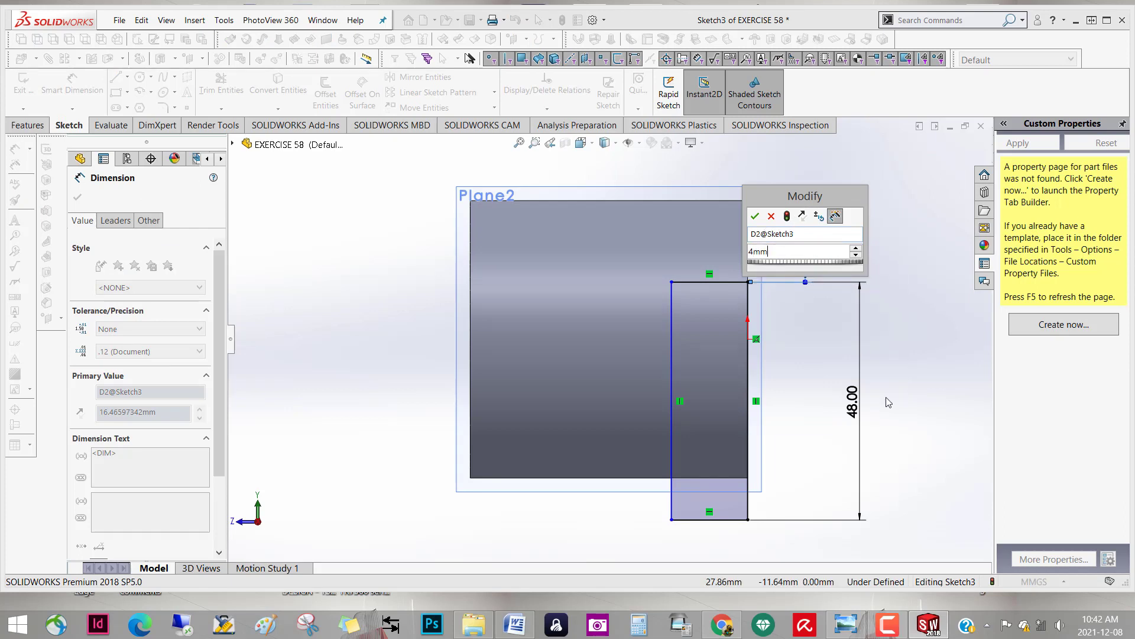
click(787, 215)
click(755, 216)
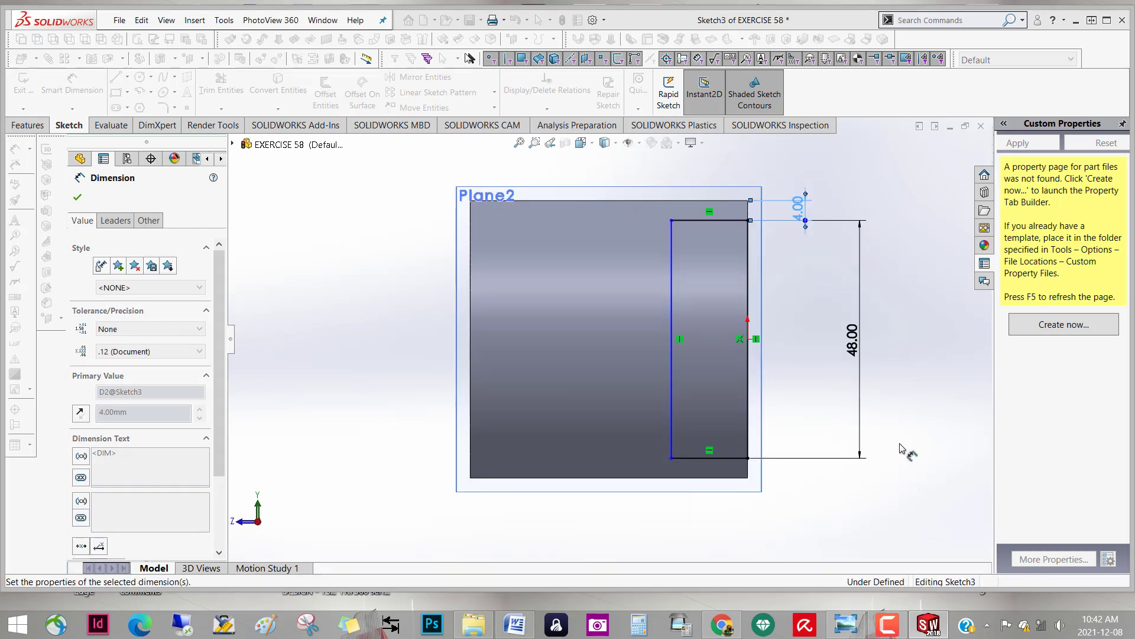
Set the rectangle's bottom-edge width to 24 mm
click(709, 459)
click(712, 519)
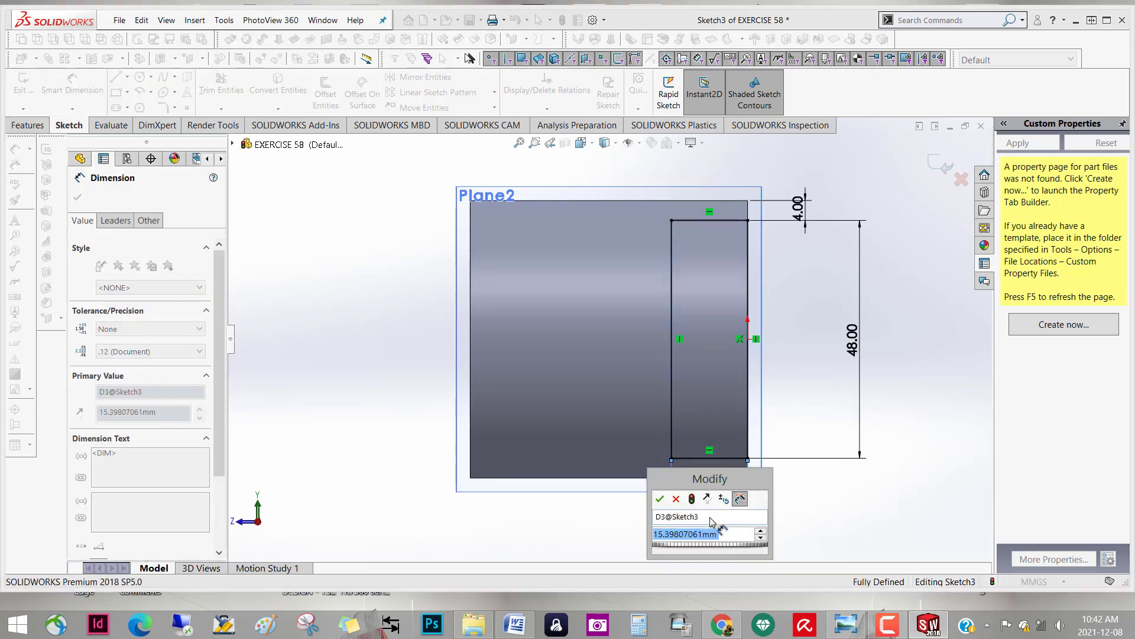
text(34.00mm)
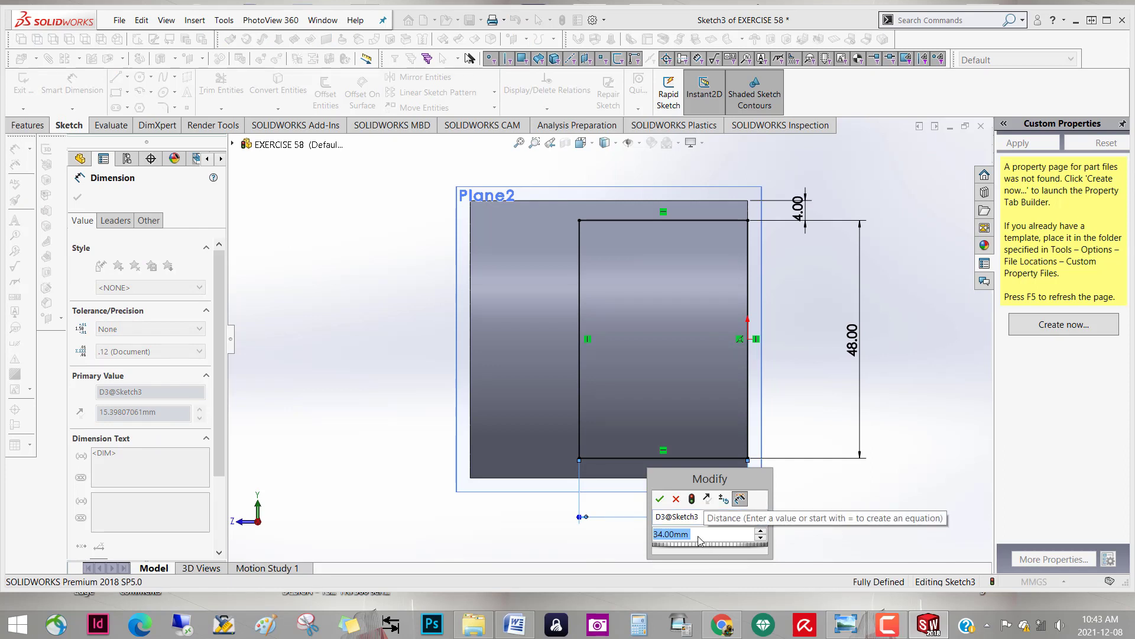
text(24m)
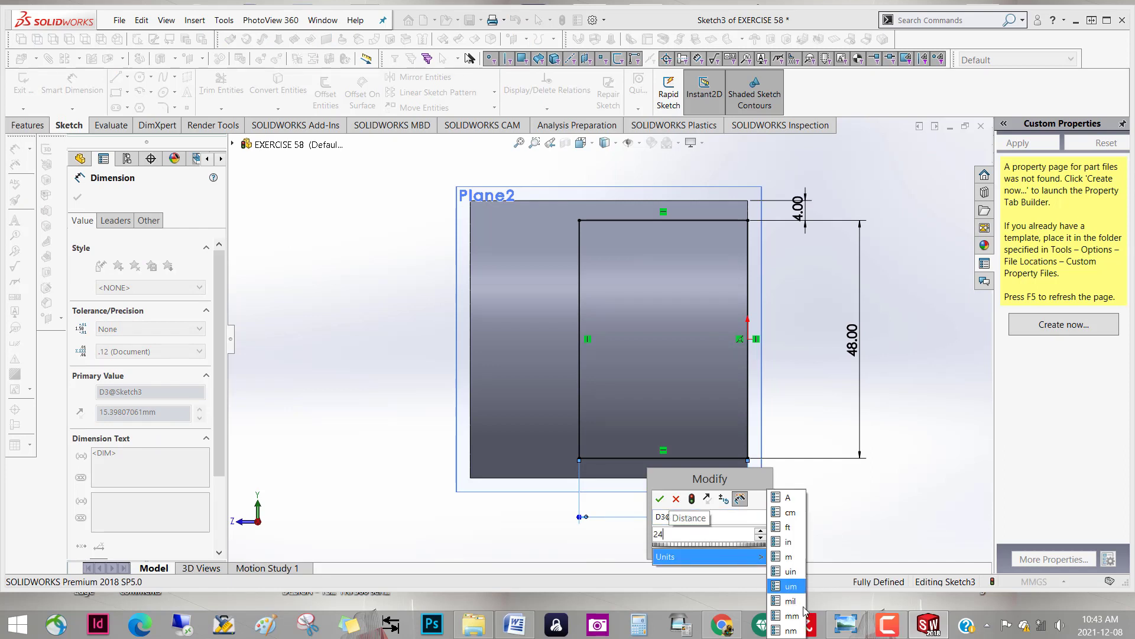
click(804, 619)
key(Return)
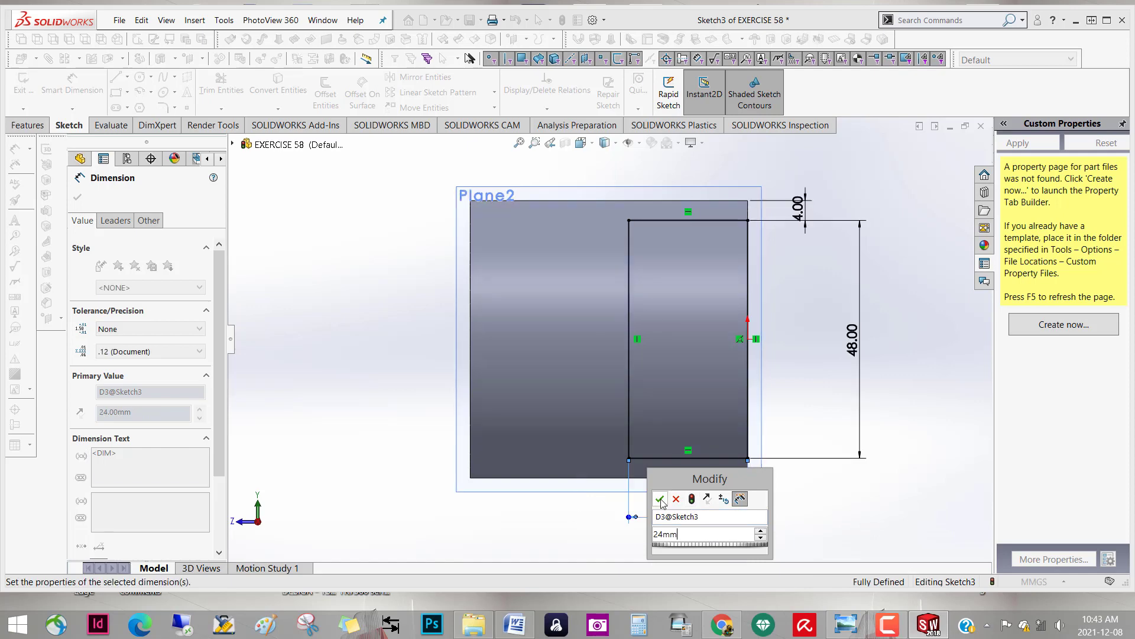
mouse_move(804, 433)
middle_down()
mouse_move(833, 383)
mouse_move(651, 473)
mouse_move(676, 375)
mouse_move(697, 351)
middle_up()
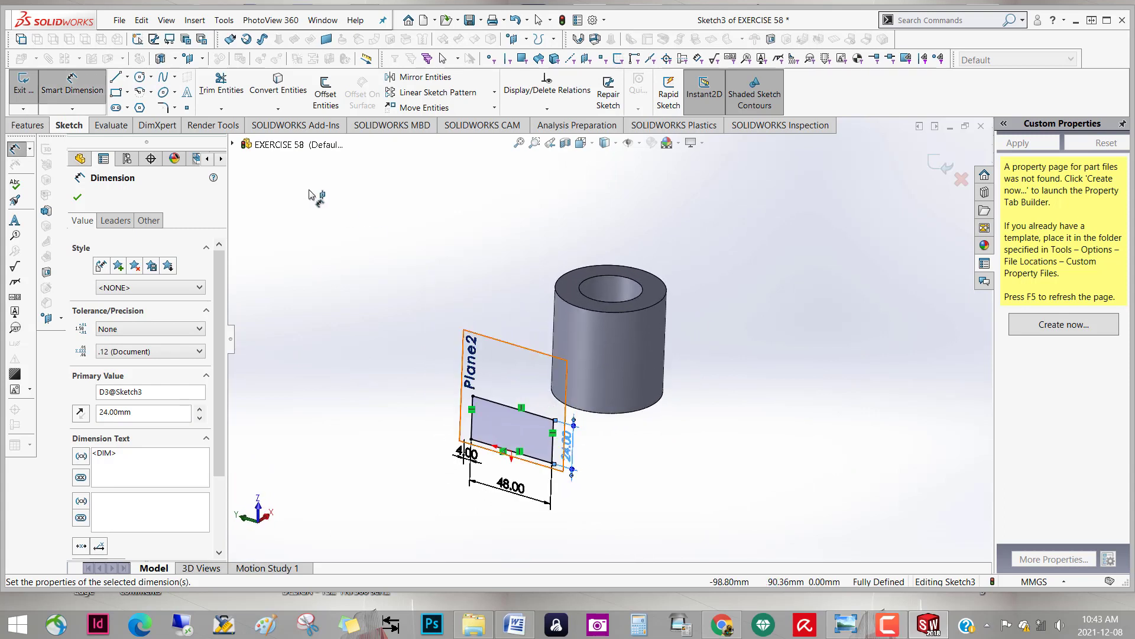
Extrude the rectangle Up To Body onto the cylinder, merged, as Boss-Extrude2
click(39, 127)
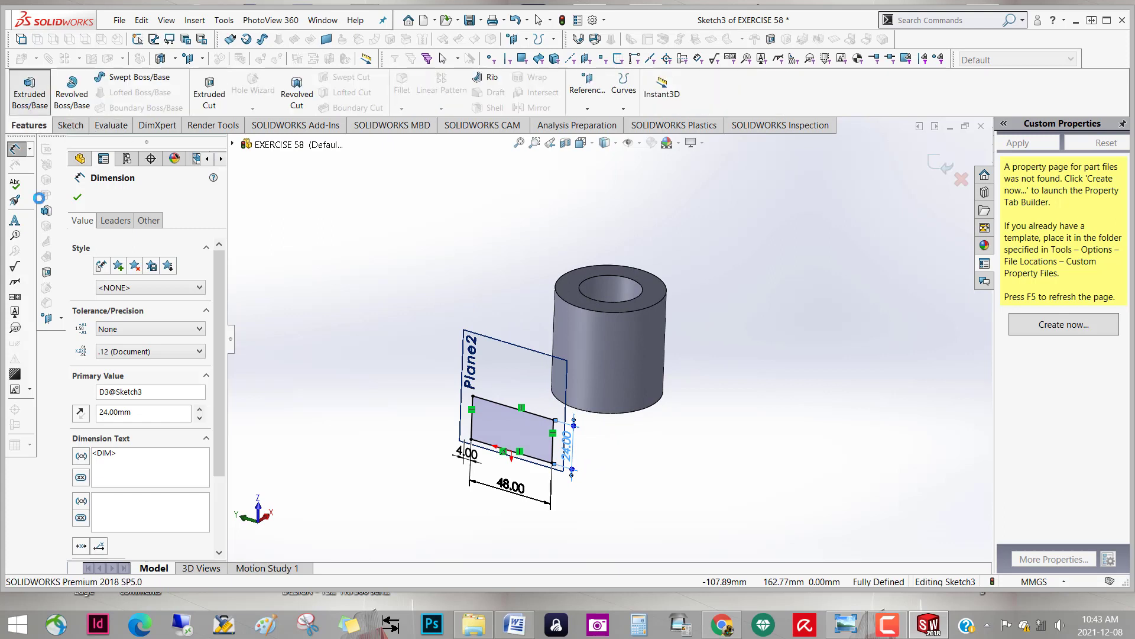
click(30, 92)
middle_drag(646, 450, 611, 471)
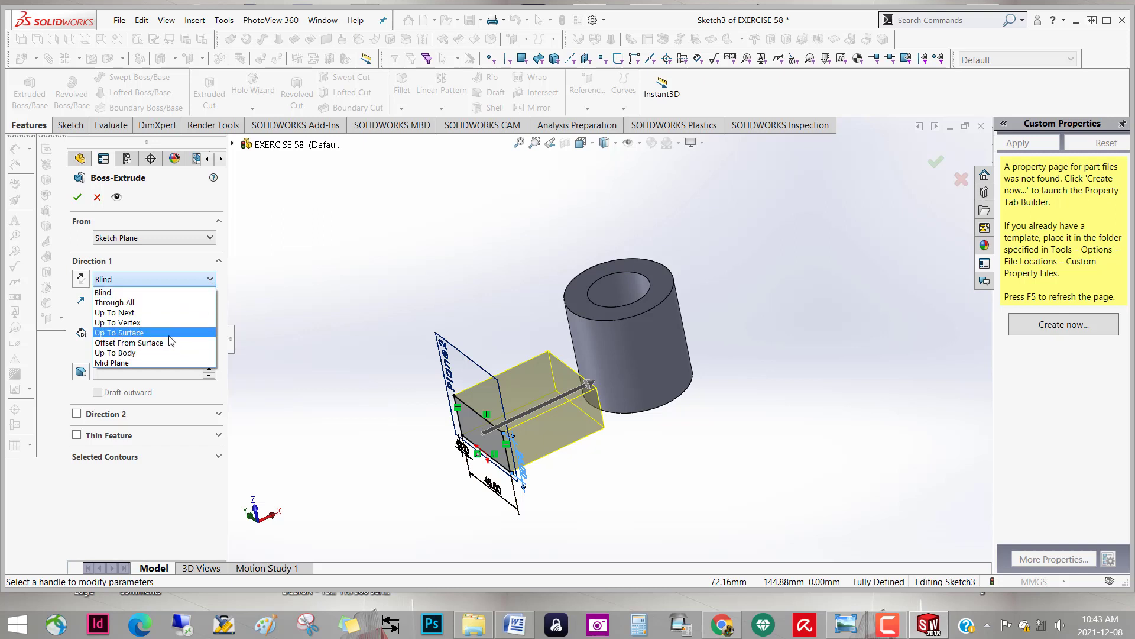
click(170, 353)
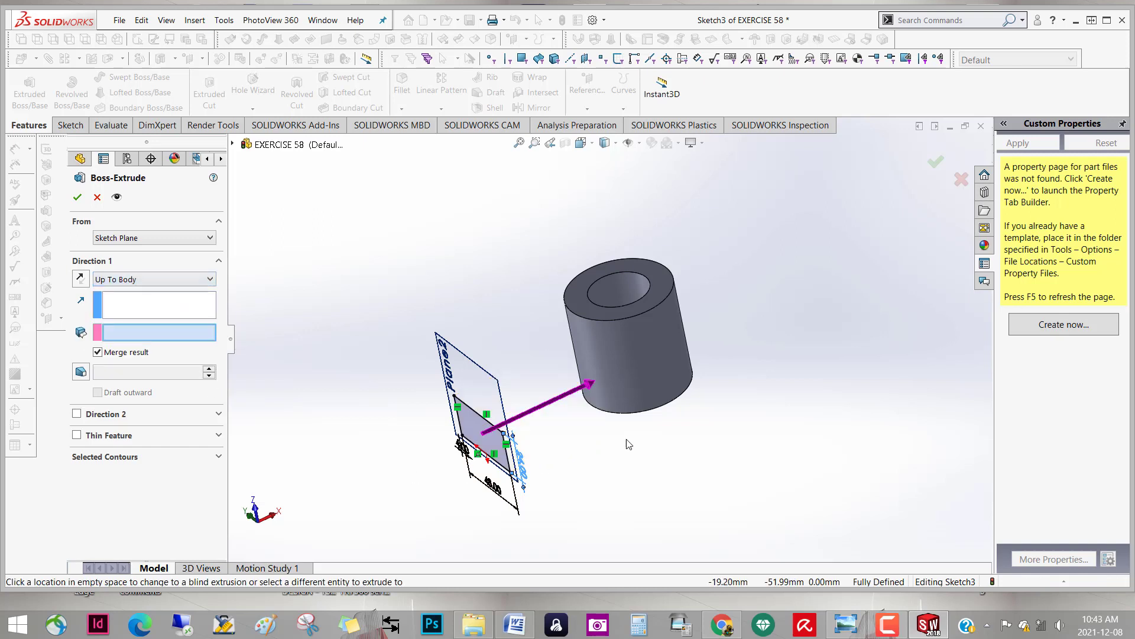
click(626, 399)
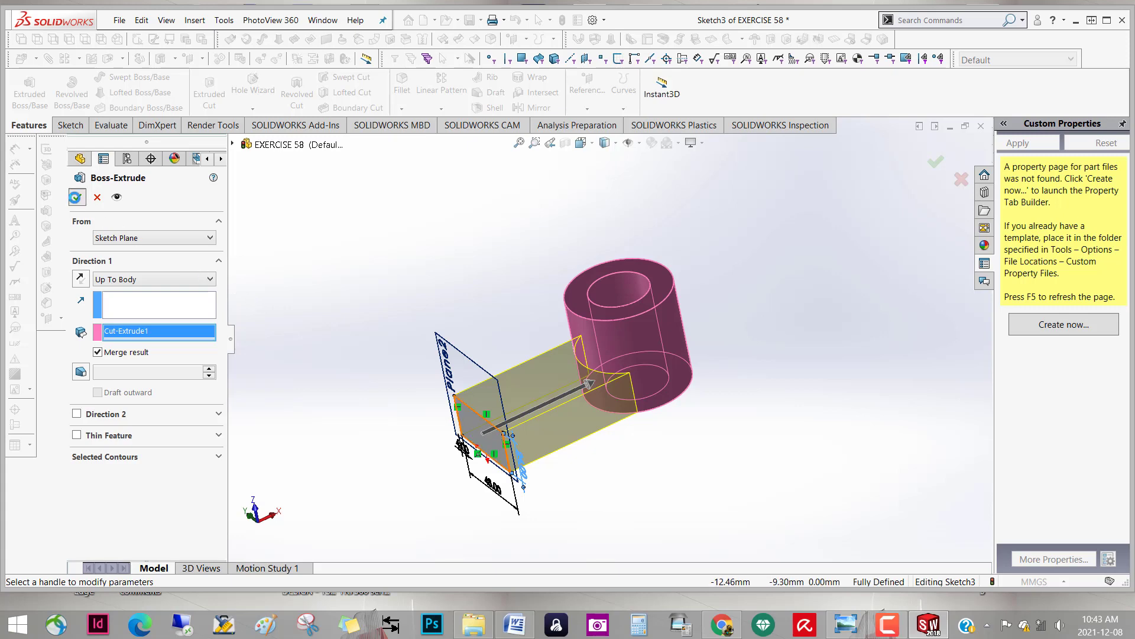
click(75, 197)
mouse_move(674, 477)
middle_down()
mouse_move(515, 455)
mouse_move(517, 377)
middle_up()
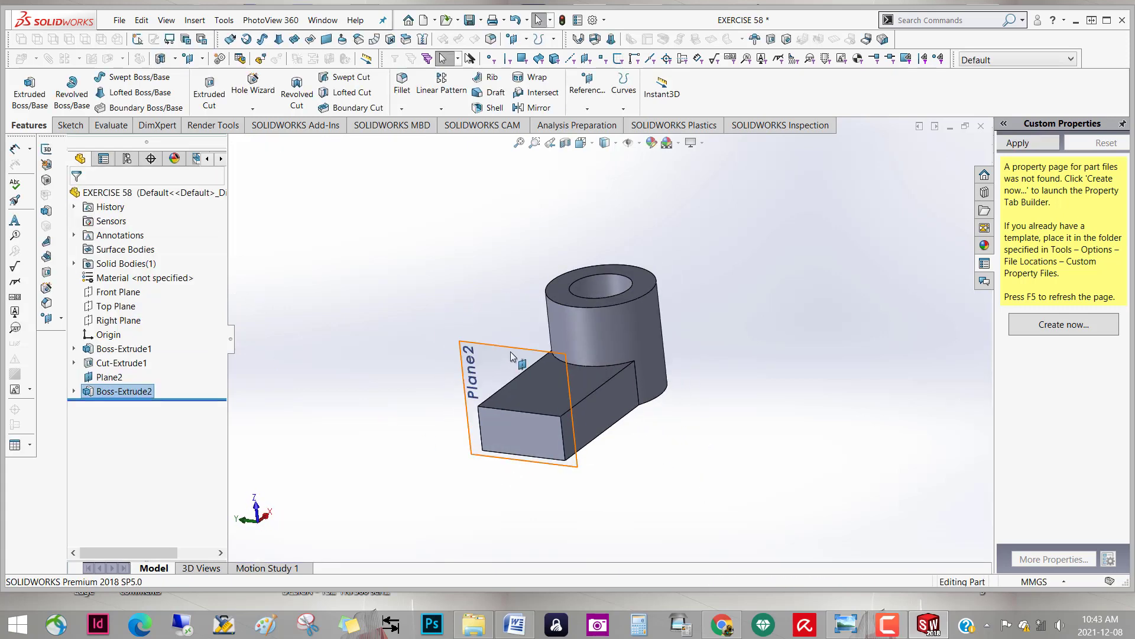
Hide Plane2
right_click(511, 349)
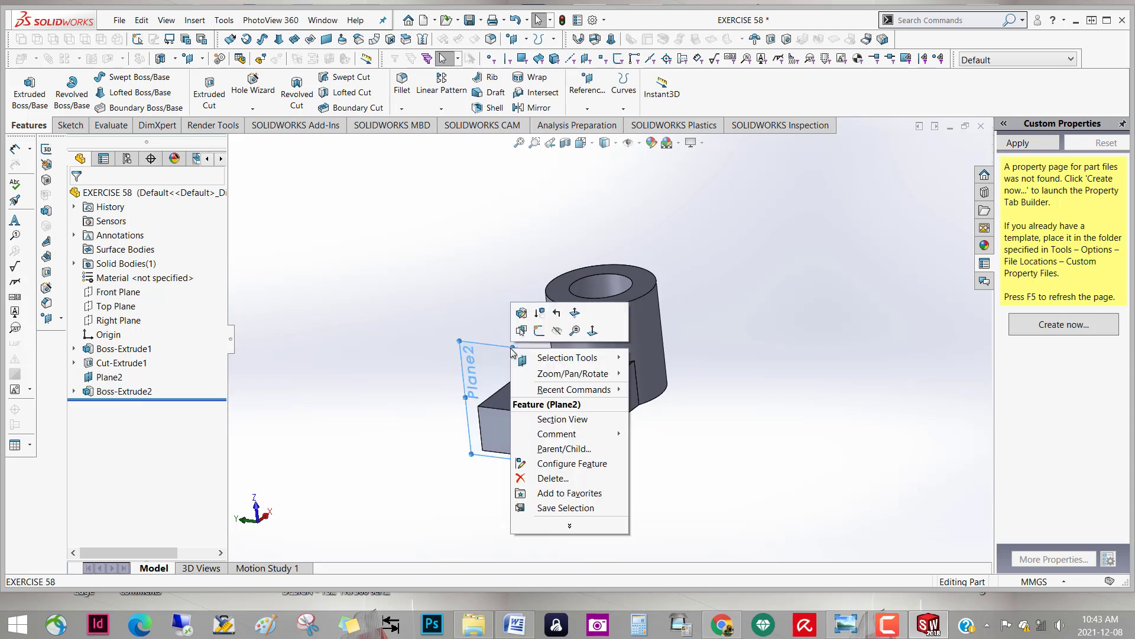
click(556, 332)
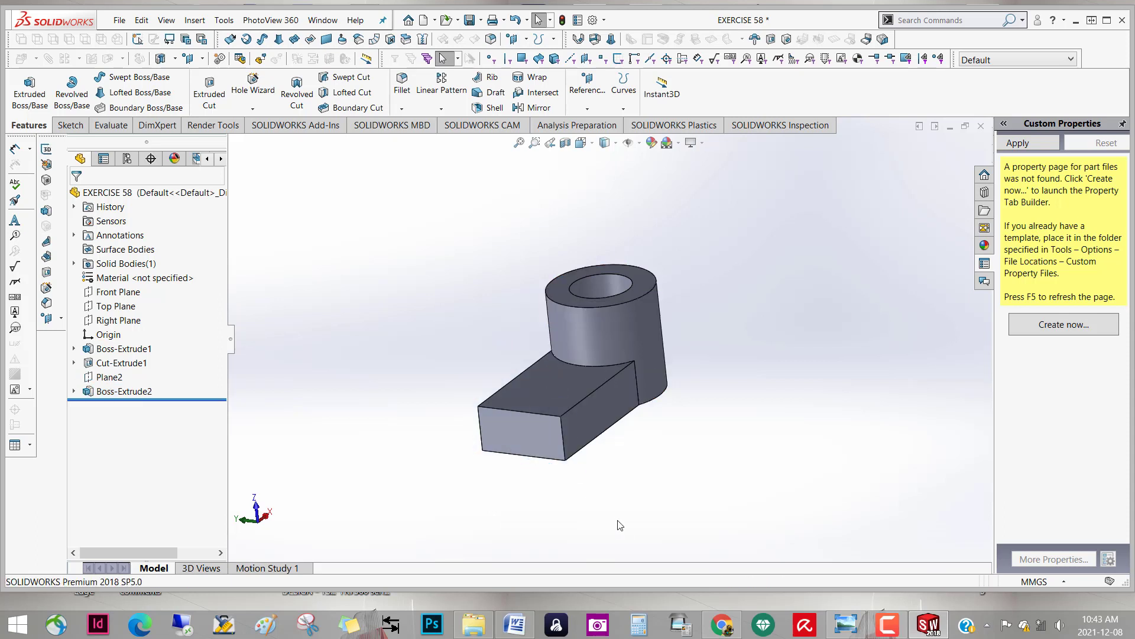
mouse_move(619, 525)
middle_down()
mouse_move(612, 434)
mouse_move(590, 481)
middle_up()
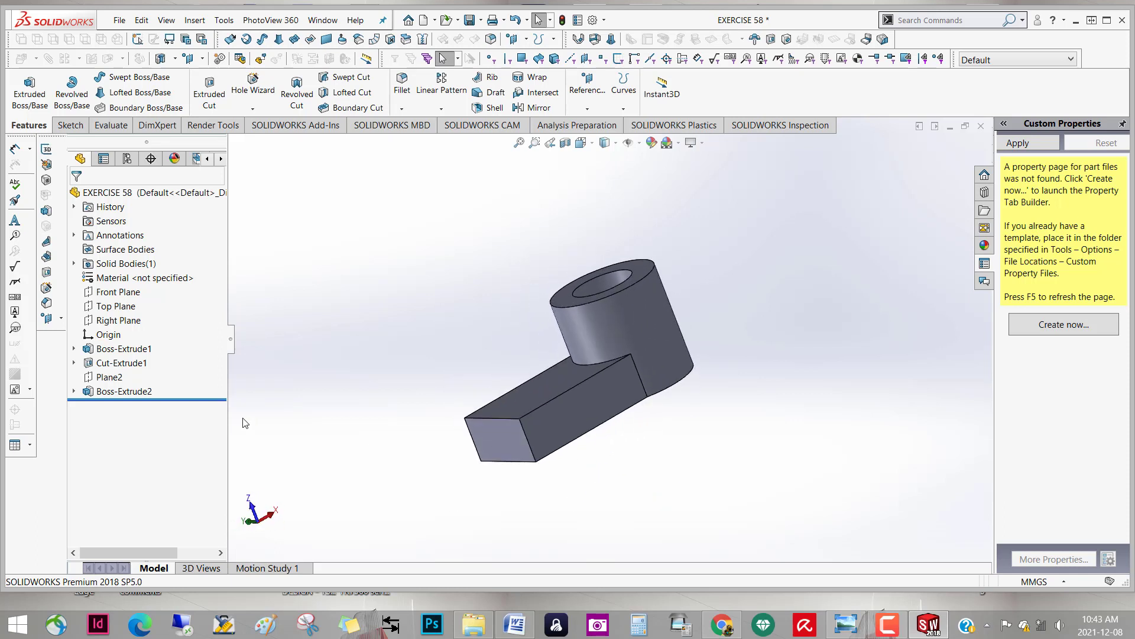
Reopen Boss-Extrude2's definition and close it unchanged
right_click(116, 397)
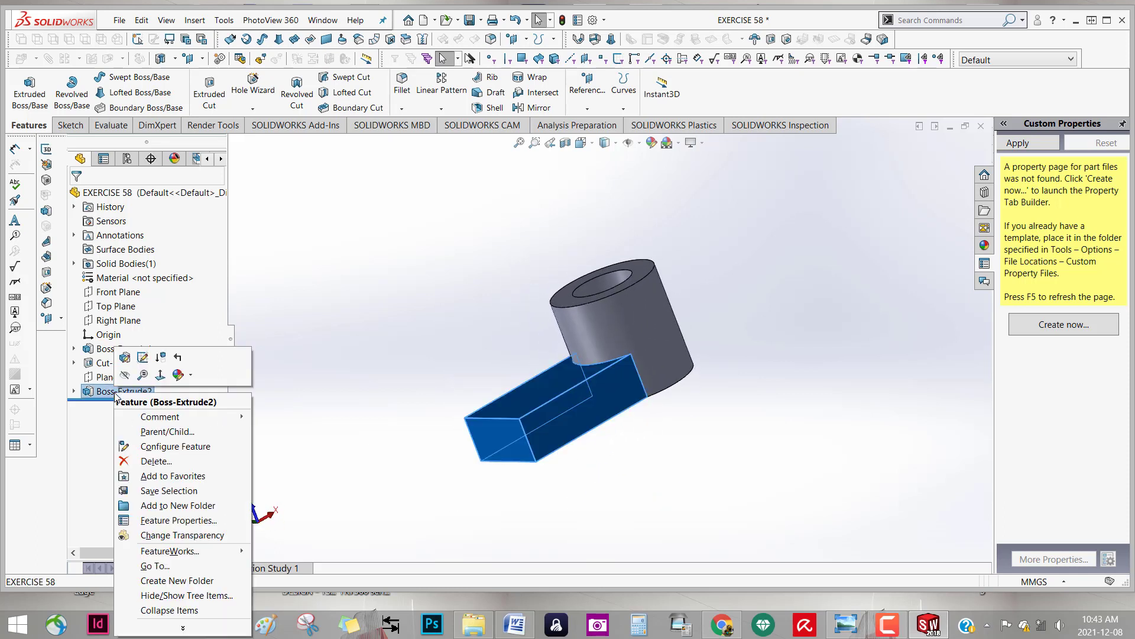
click(125, 357)
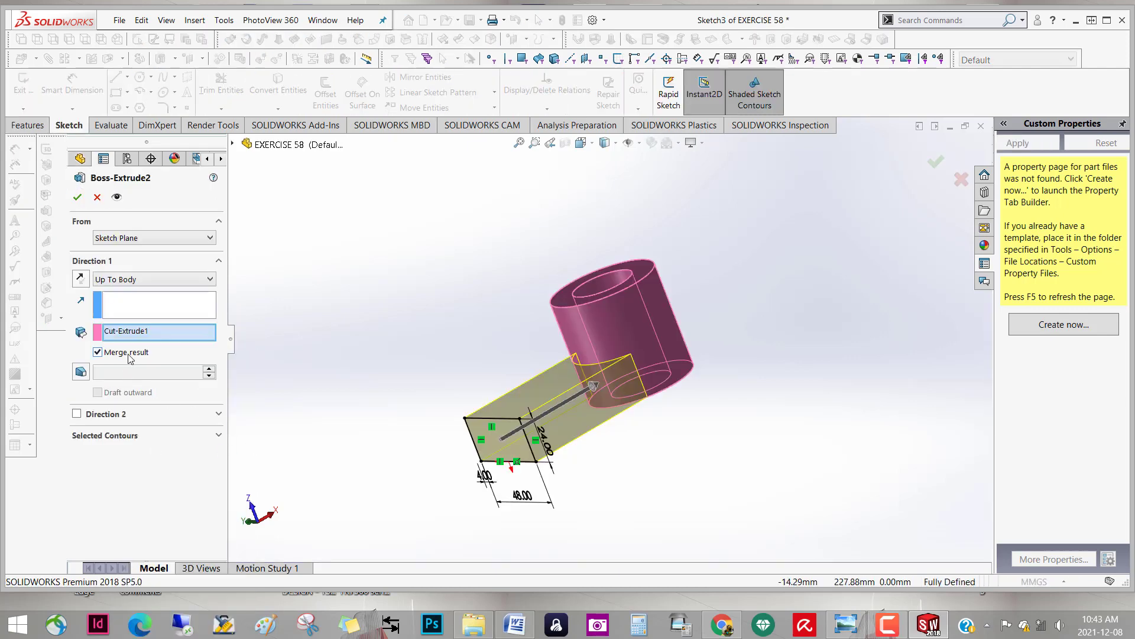
click(77, 197)
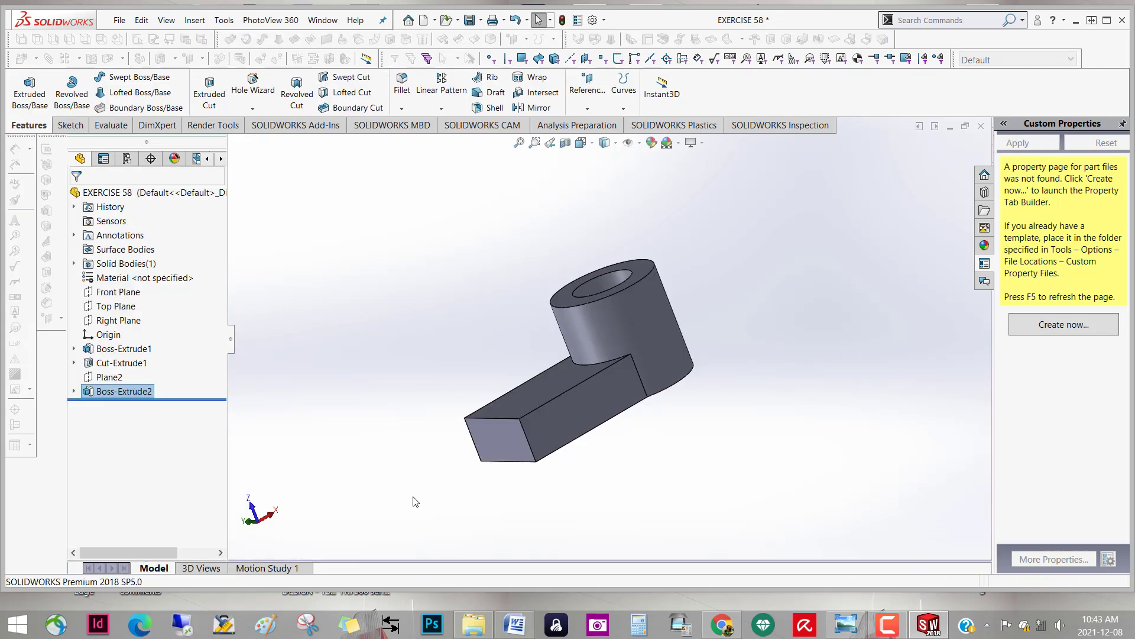
middle_drag(413, 492, 467, 466)
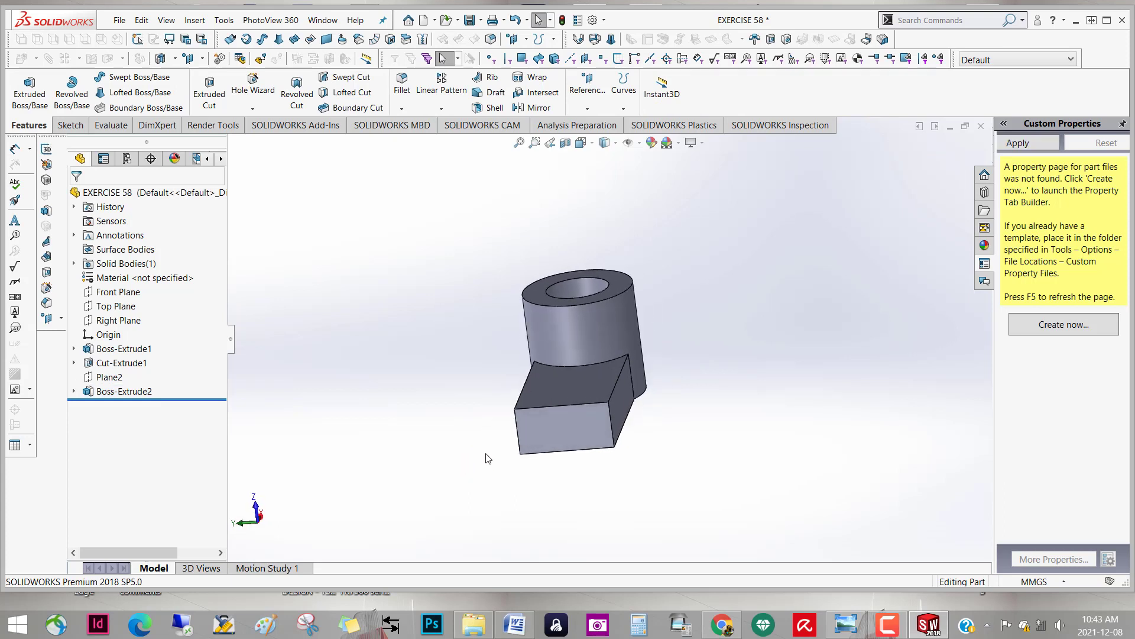
Turn the arm's end face Normal To and start a sketch on it
right_click(555, 438)
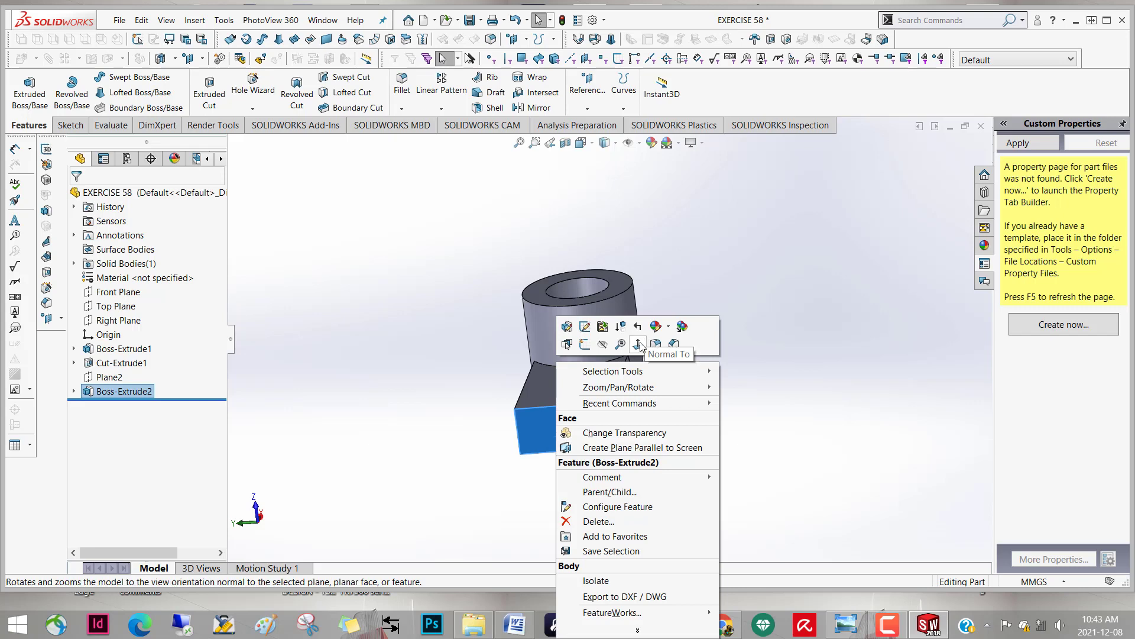
click(611, 361)
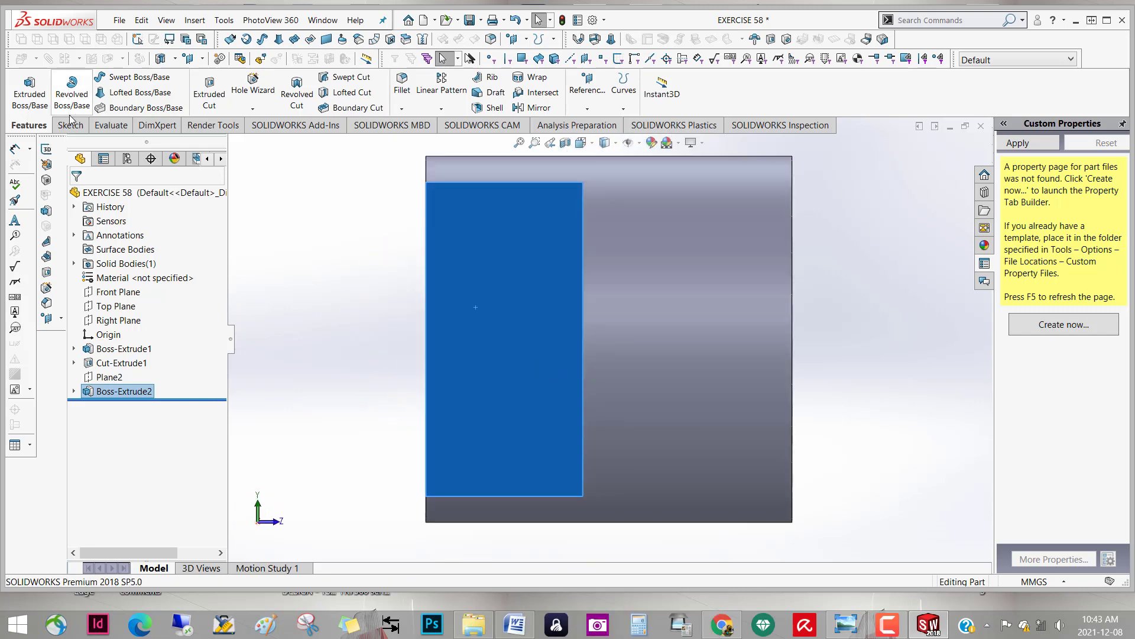
click(69, 125)
click(23, 86)
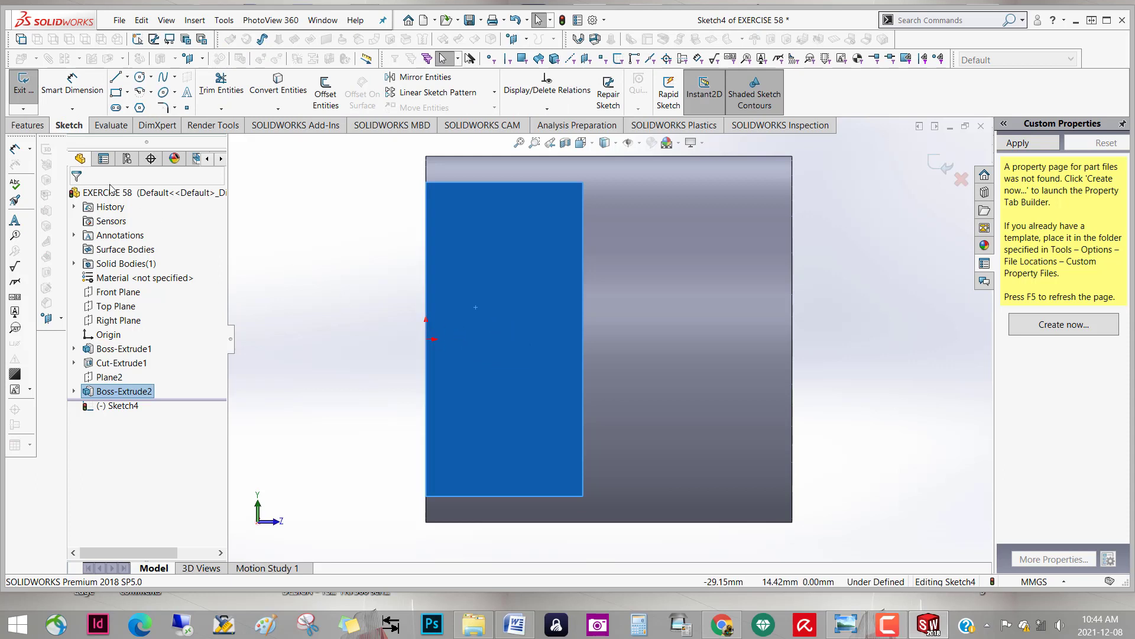
Draw a circle centred on the arm edge and dimension it to 32 mm diameter
click(140, 78)
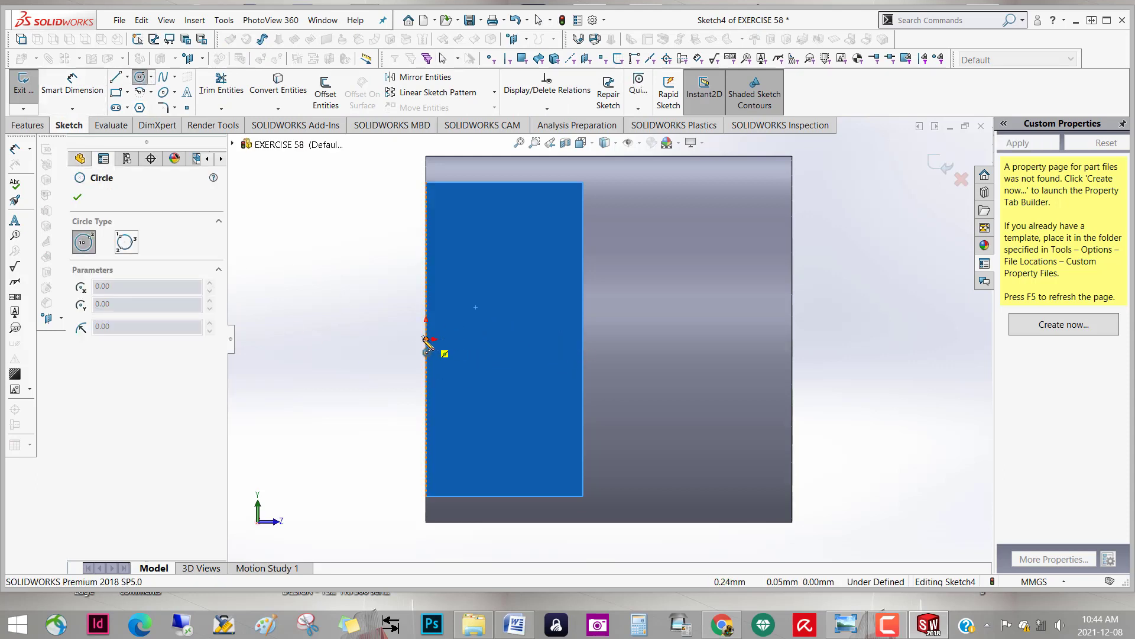
click(582, 339)
click(512, 269)
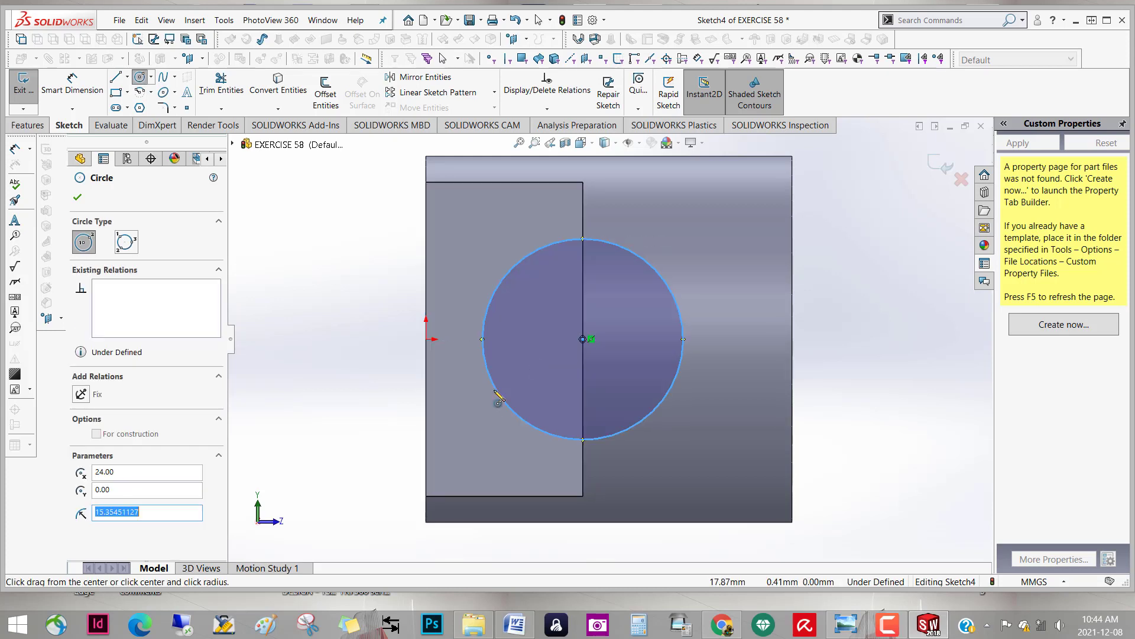
click(72, 85)
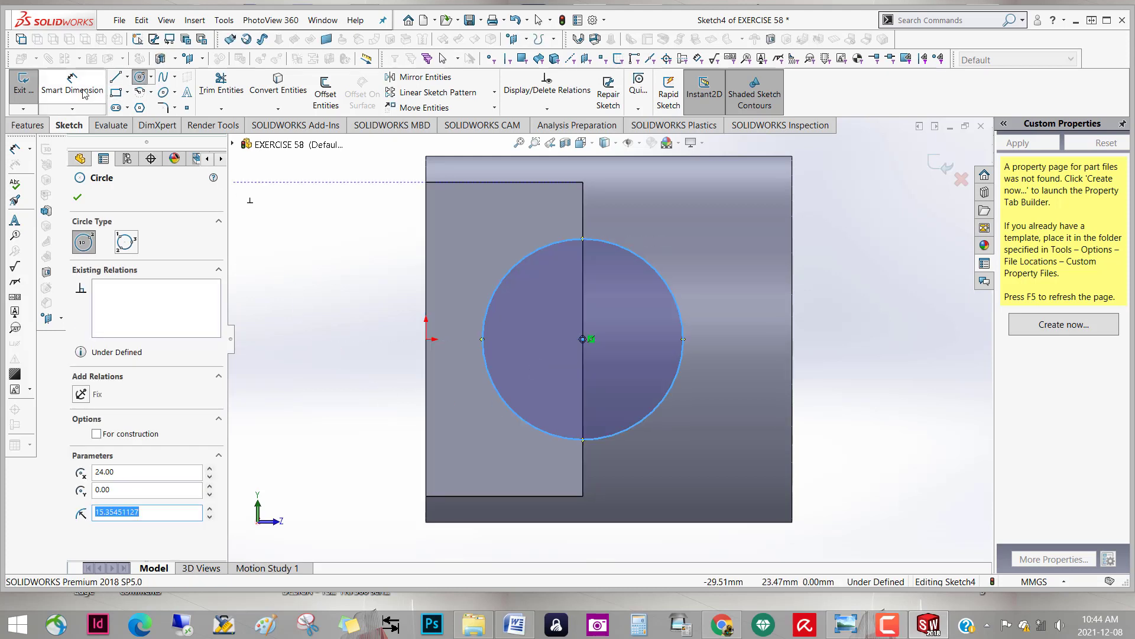
click(556, 441)
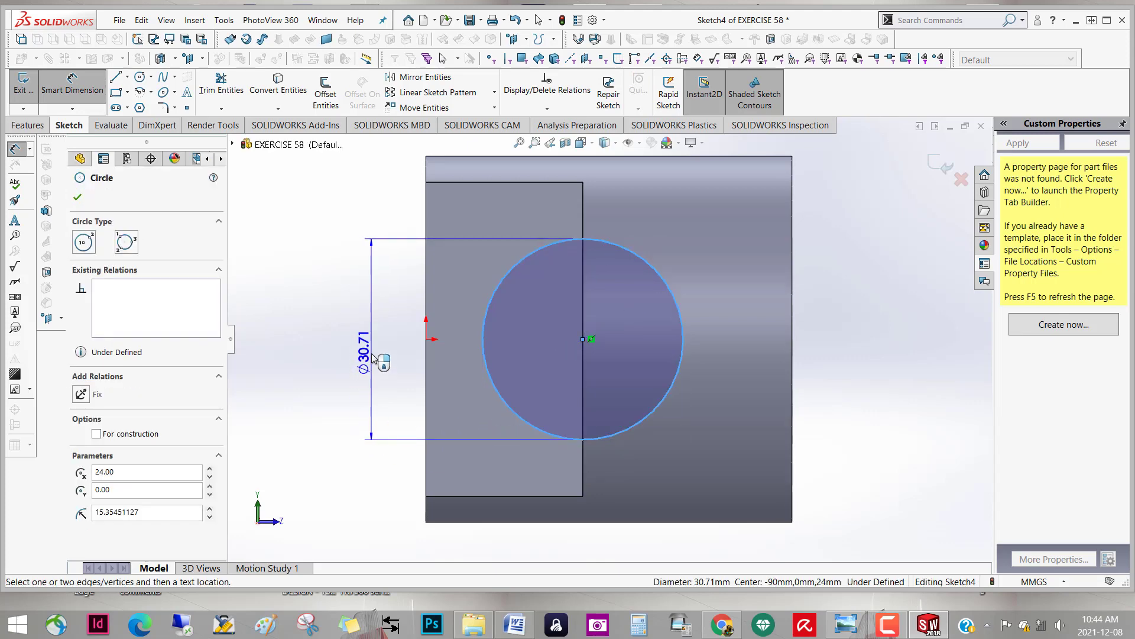
click(373, 355)
text(32)
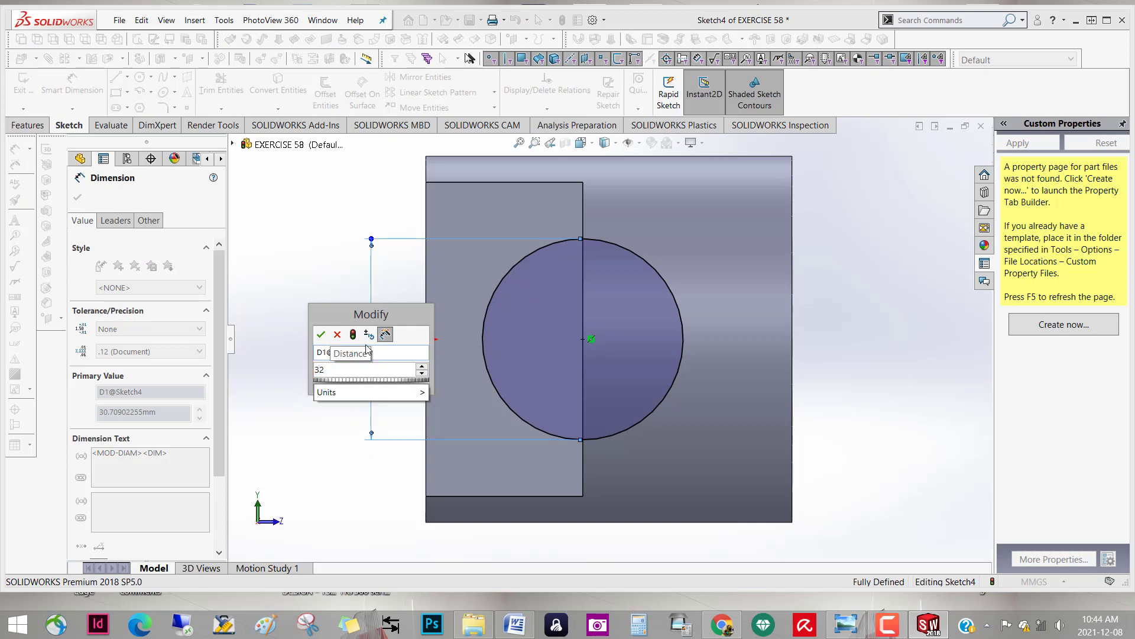
mouse_move(368, 391)
click(449, 509)
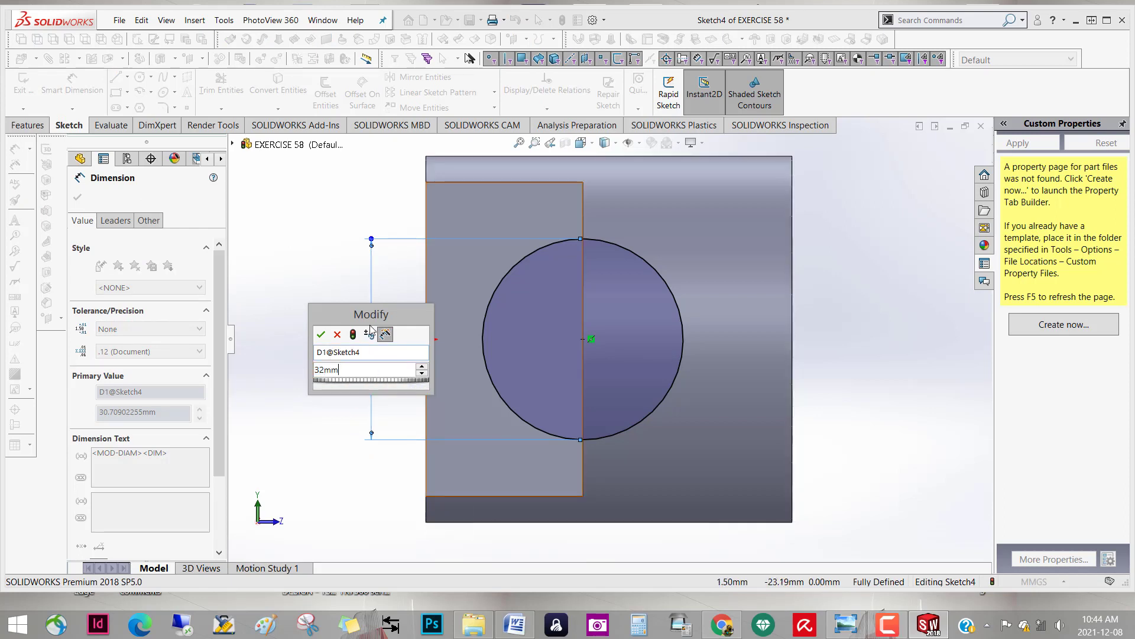
click(352, 335)
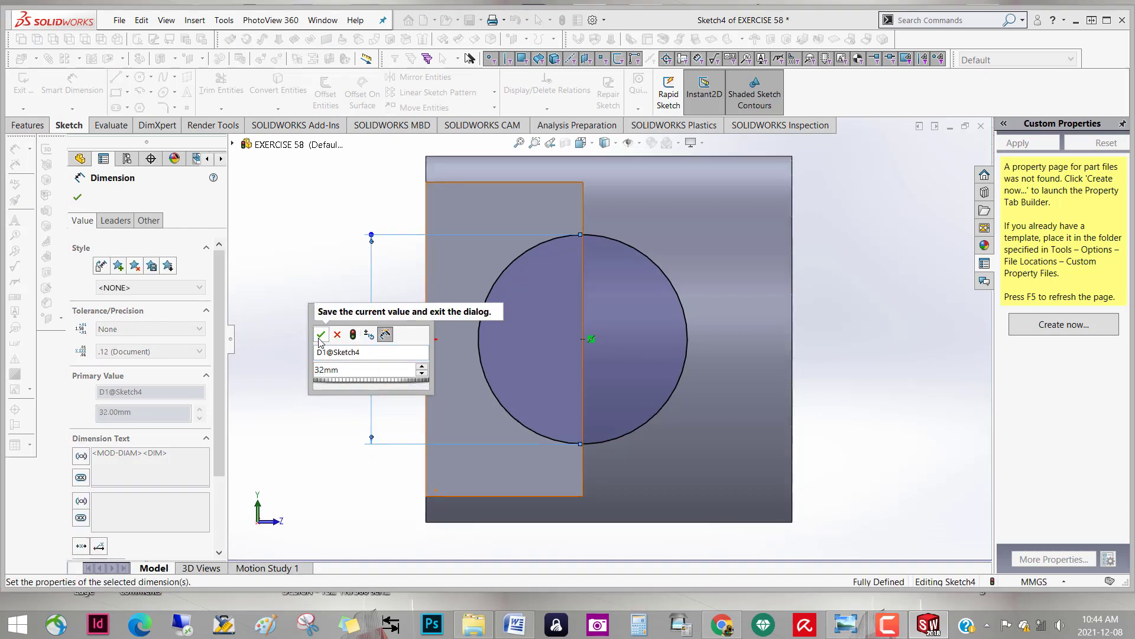
Draw a vertical centerline through the circle's top and bottom points
click(321, 335)
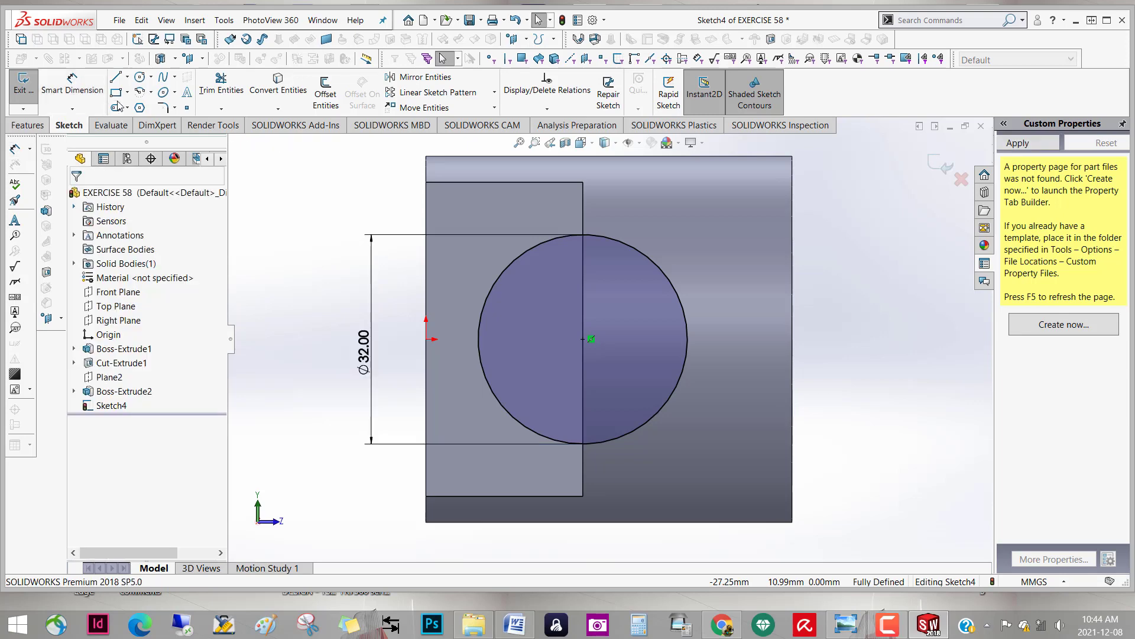
click(78, 199)
click(126, 78)
click(148, 107)
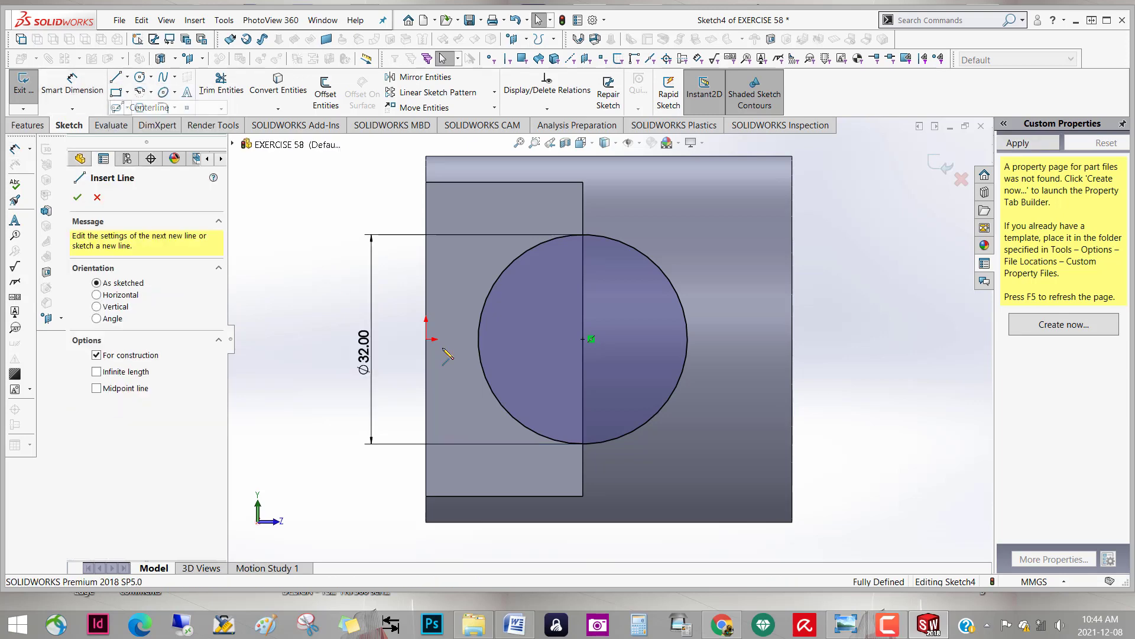
click(583, 235)
click(583, 443)
right_click(585, 444)
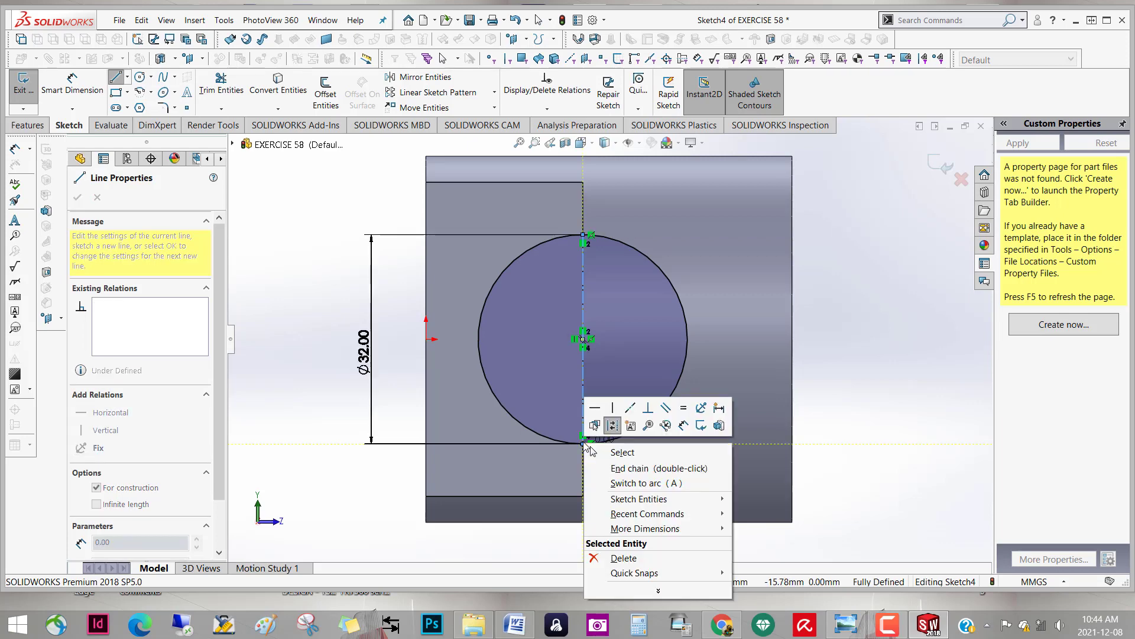
click(629, 468)
key(Escape)
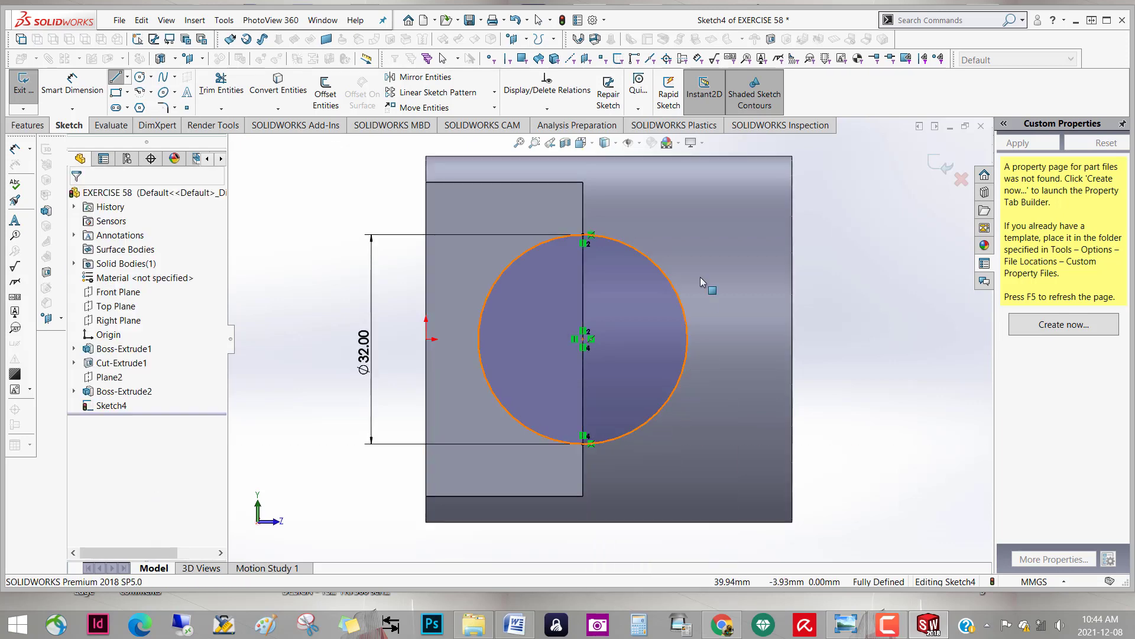
Trim away the circle's right half
click(221, 86)
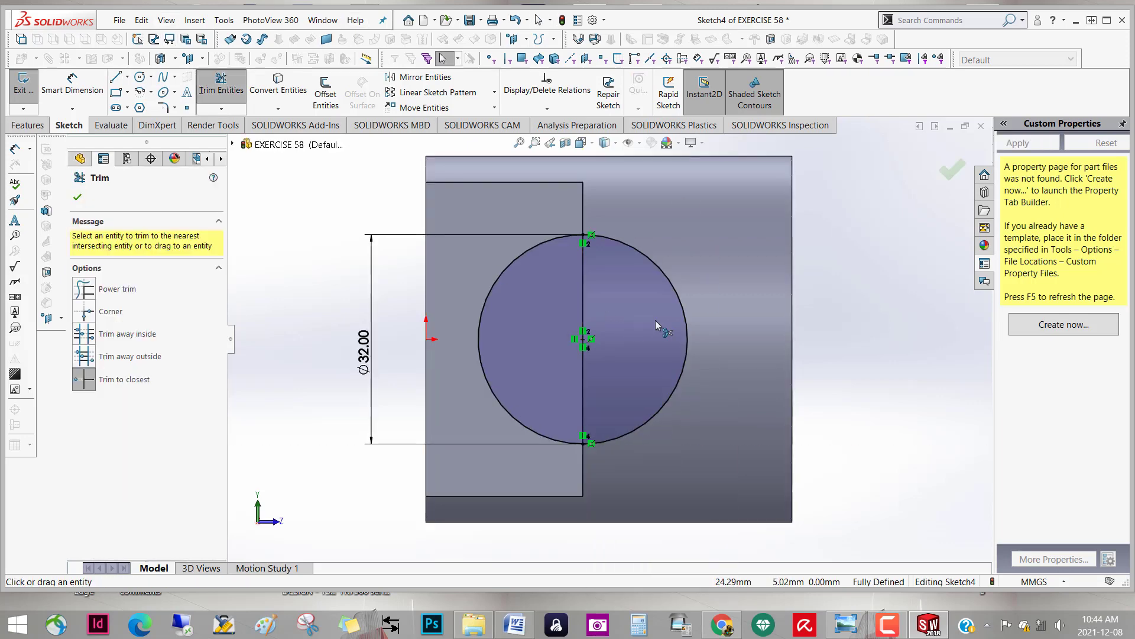
click(686, 323)
middle_drag(857, 422, 793, 358)
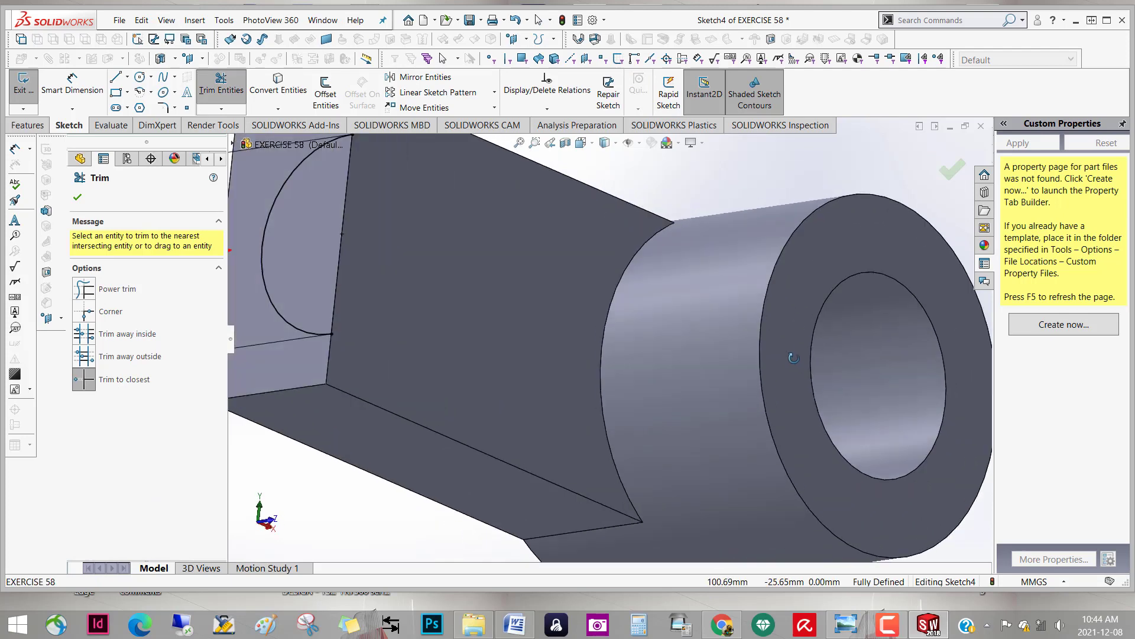
scroll(783, 354, up, 5)
mouse_move(727, 413)
middle_down()
mouse_move(634, 362)
mouse_move(643, 471)
middle_up()
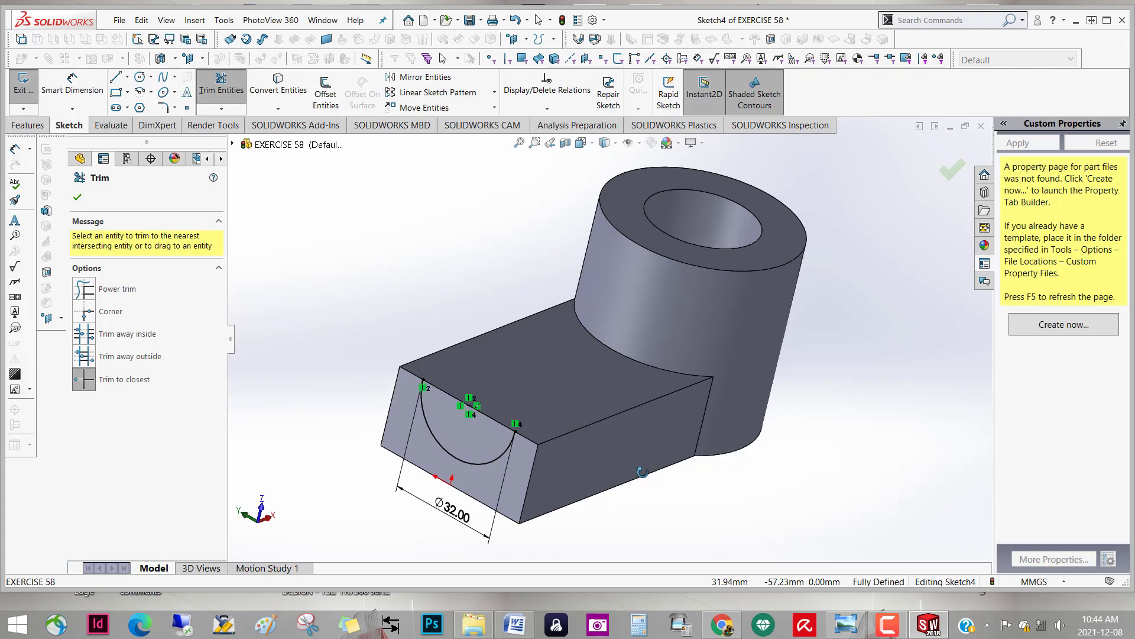
middle_drag(606, 512, 496, 436)
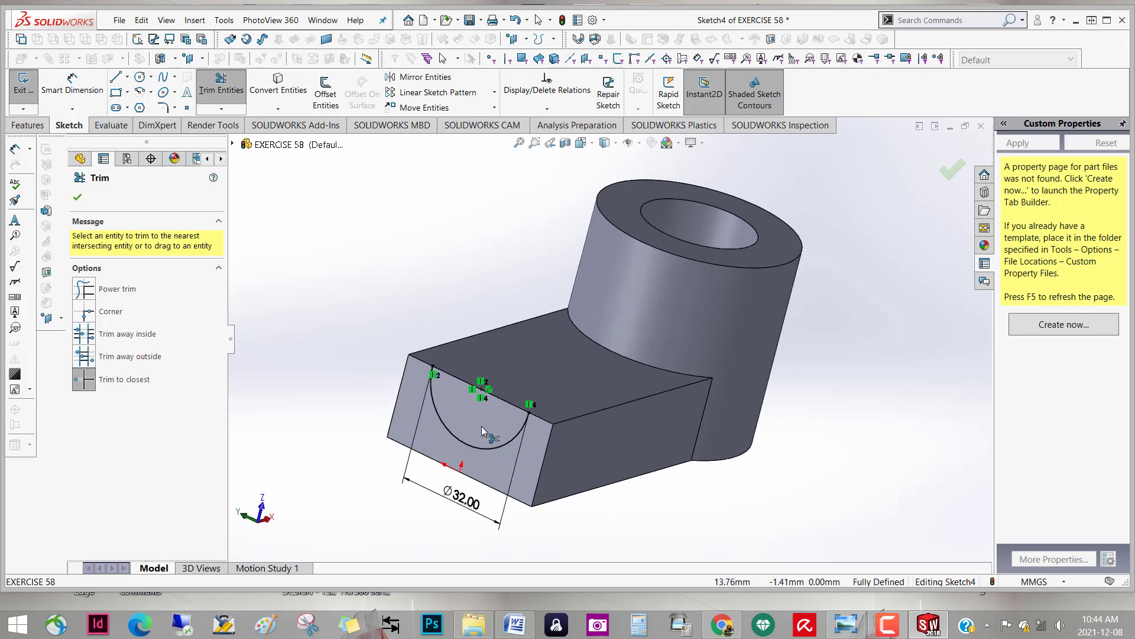
click(78, 200)
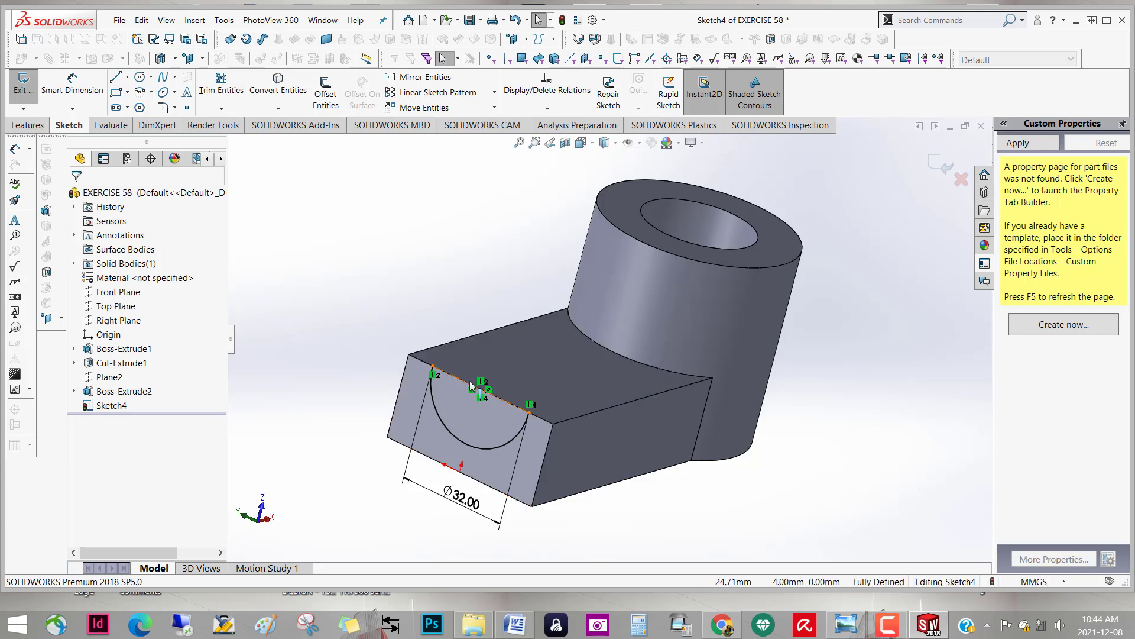
Uncheck For construction on the closing line so it becomes a regular line
click(471, 387)
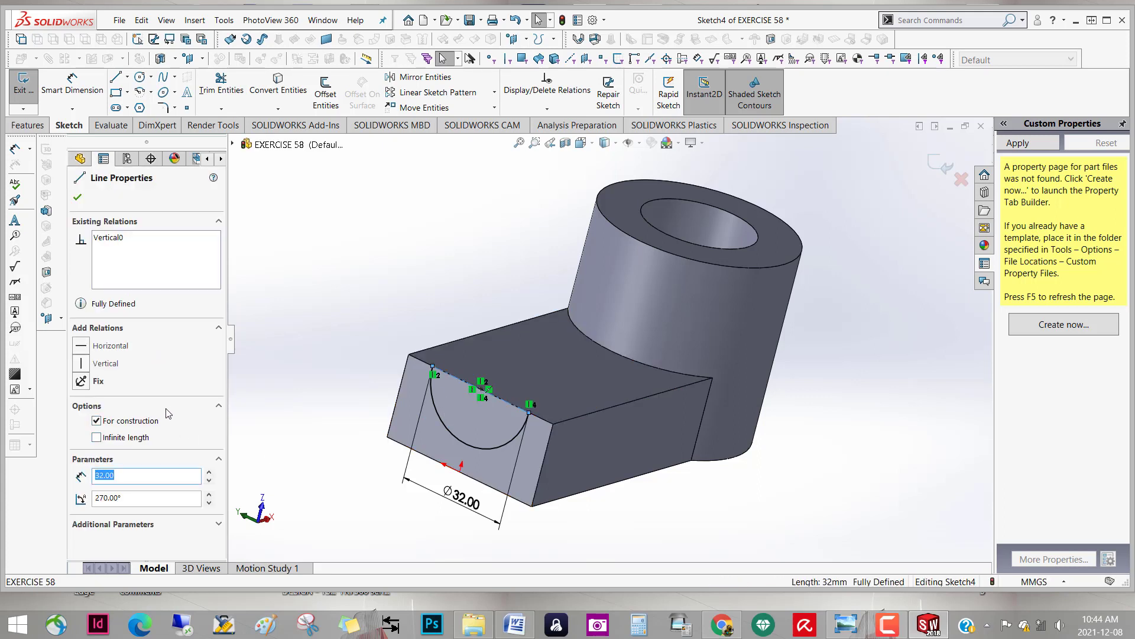
click(96, 421)
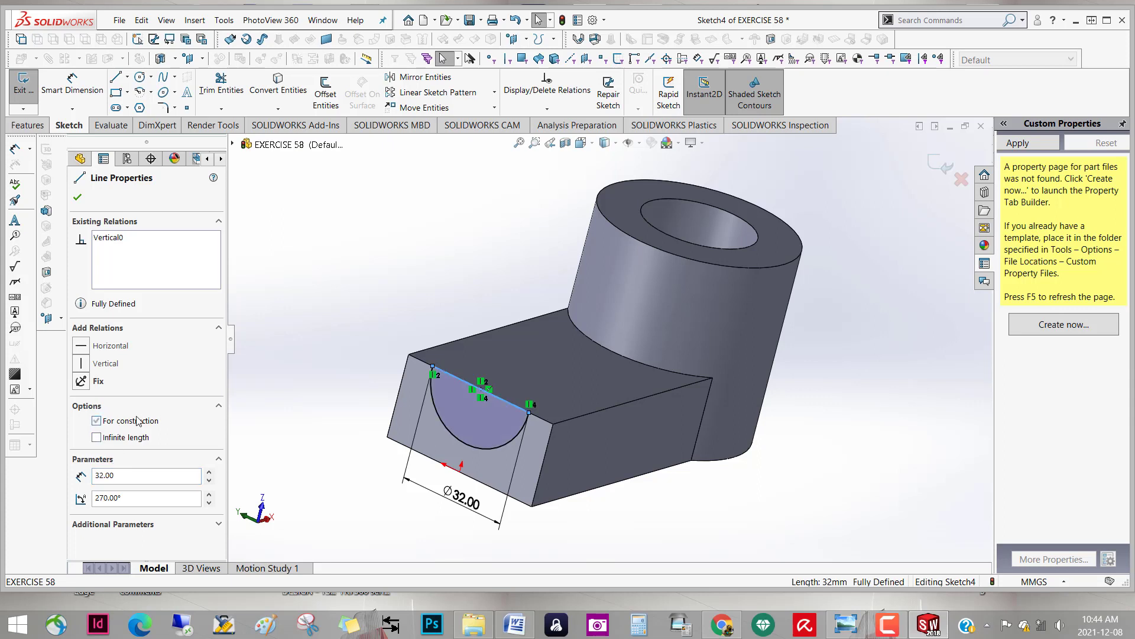
click(77, 199)
mouse_move(355, 414)
middle_down()
mouse_move(298, 462)
mouse_move(296, 443)
middle_up()
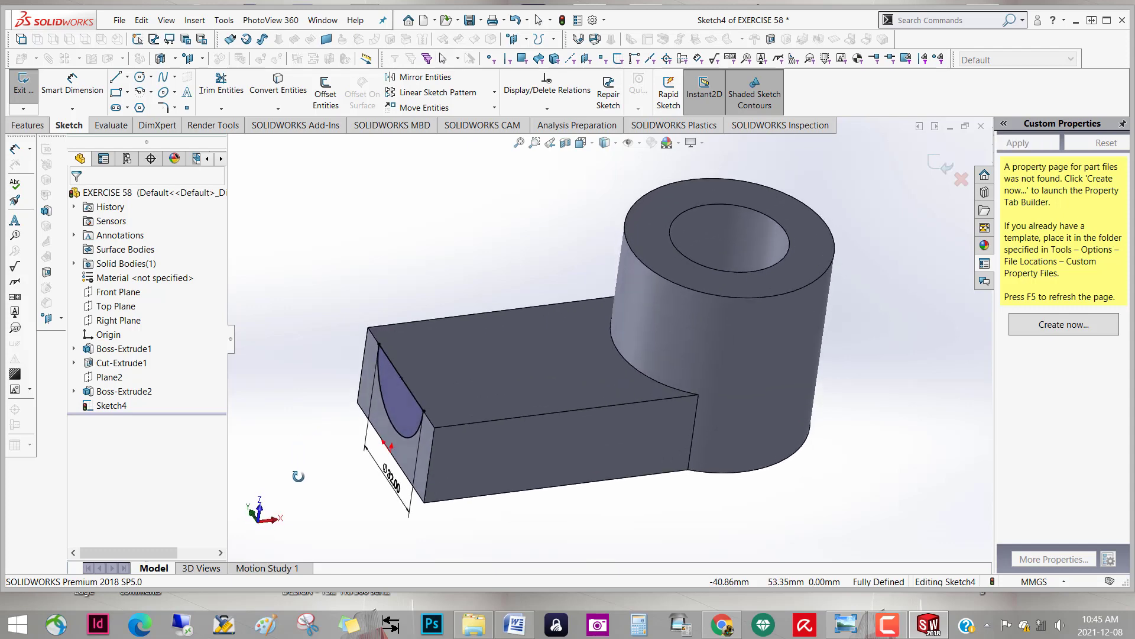
Cut the half-circle sketch 40 mm Blind into the arm end as Cut-Extrude2
click(28, 124)
click(72, 92)
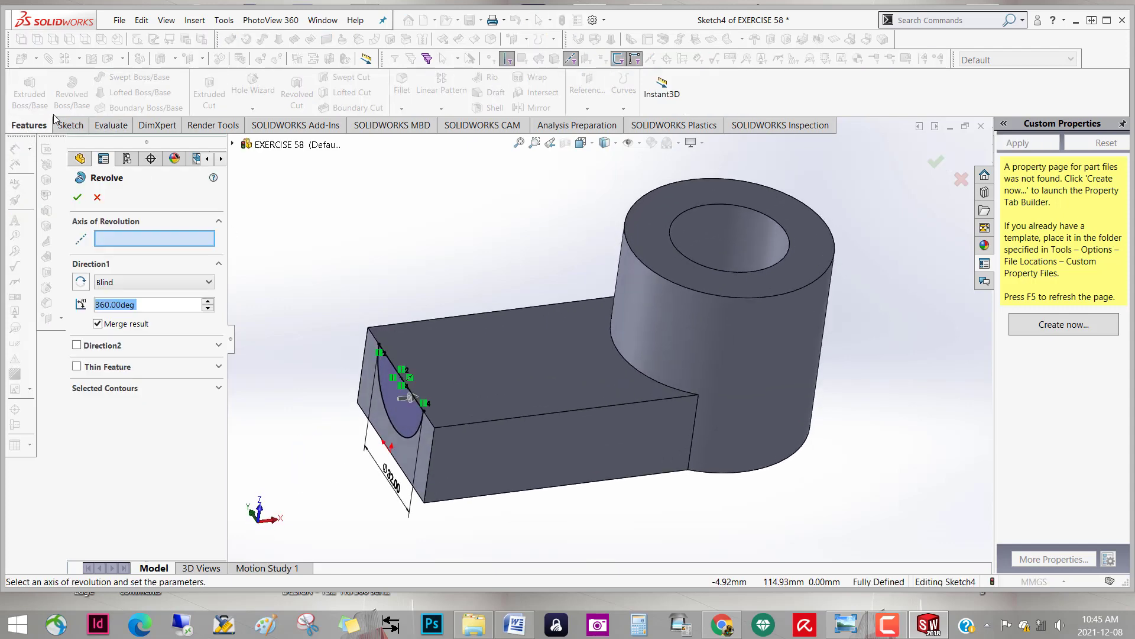
key(Escape)
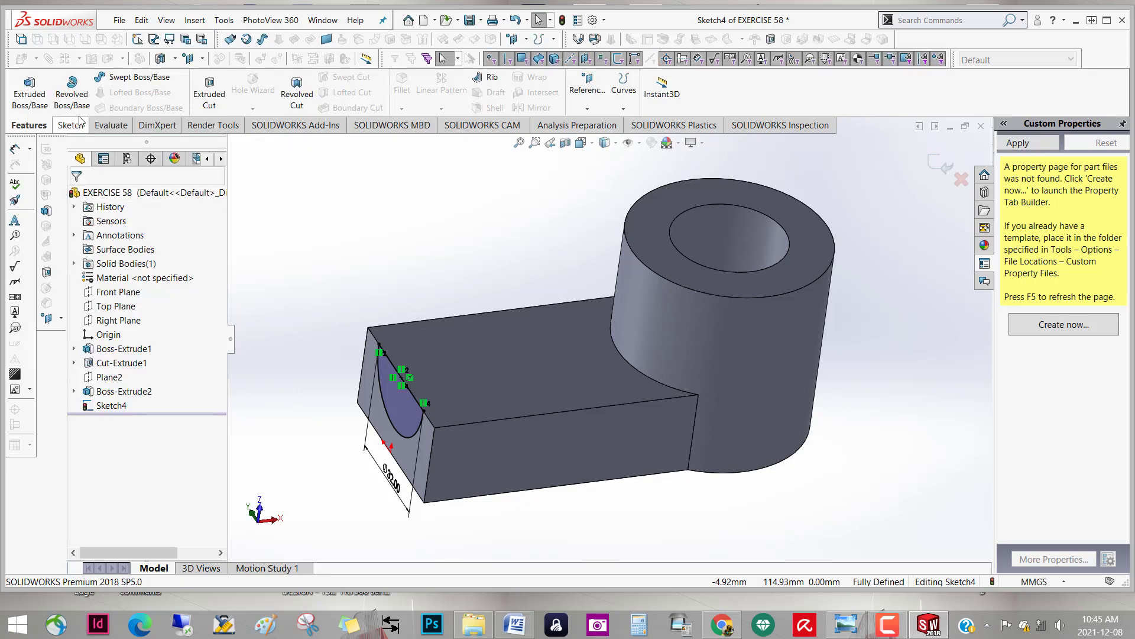
click(209, 90)
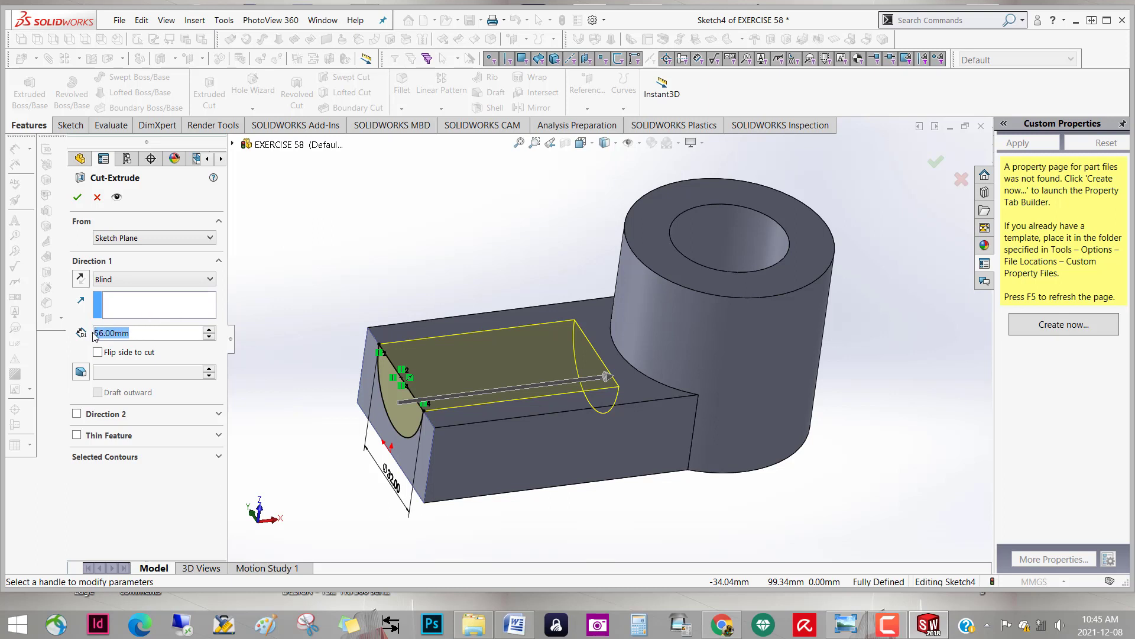
text(40)
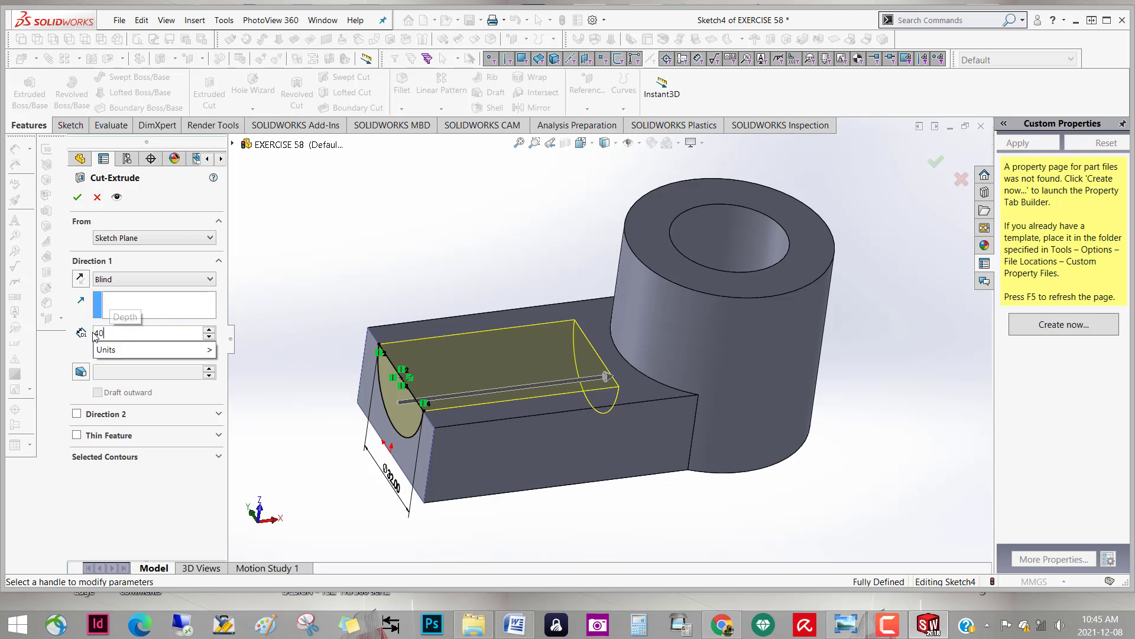
mouse_move(151, 350)
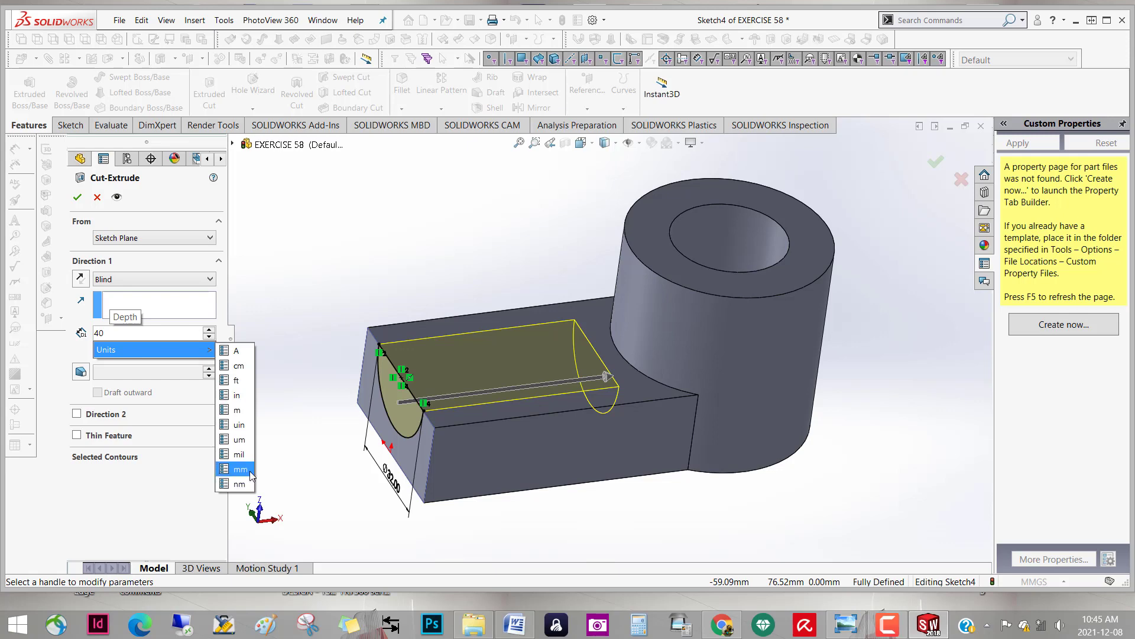
click(253, 470)
key(Return)
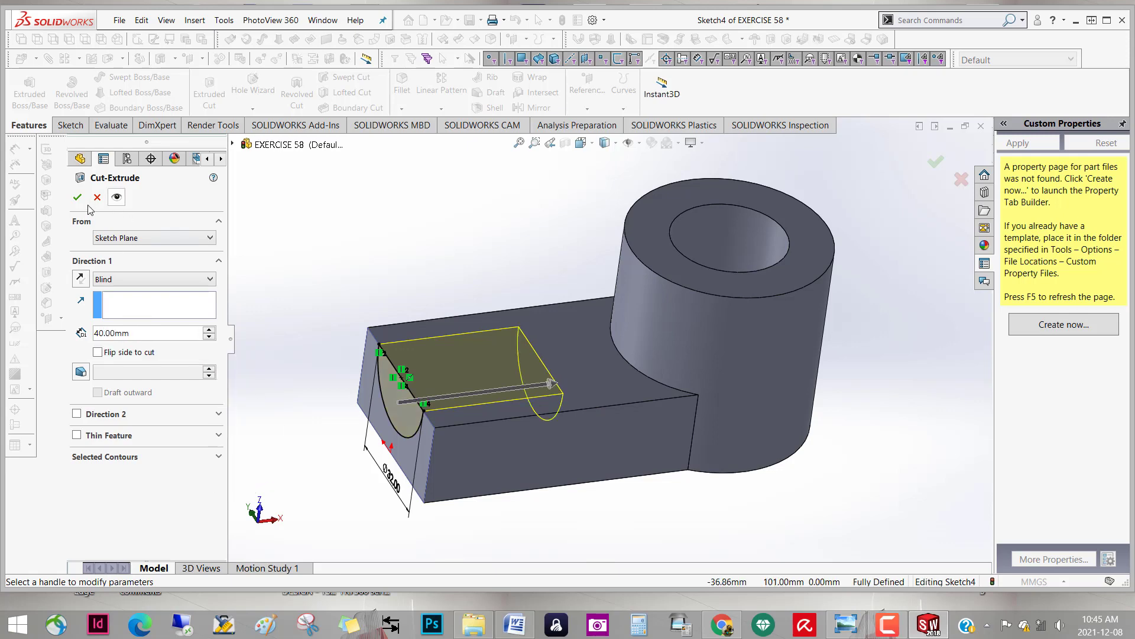
click(78, 199)
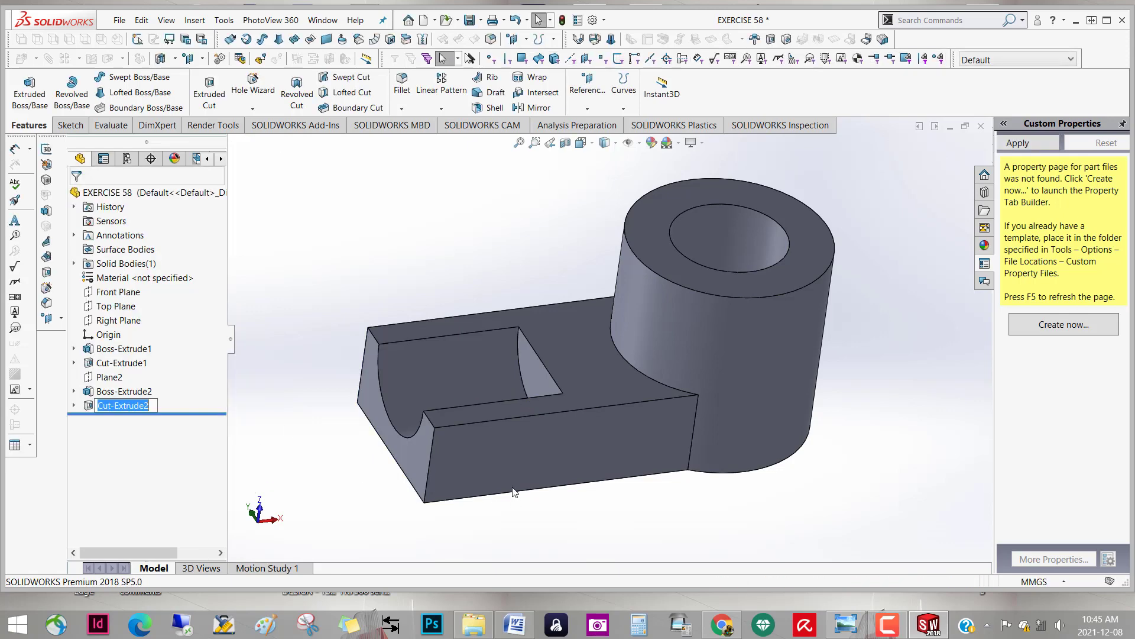
mouse_move(515, 492)
middle_down()
mouse_move(593, 495)
mouse_move(563, 526)
mouse_move(727, 415)
middle_up()
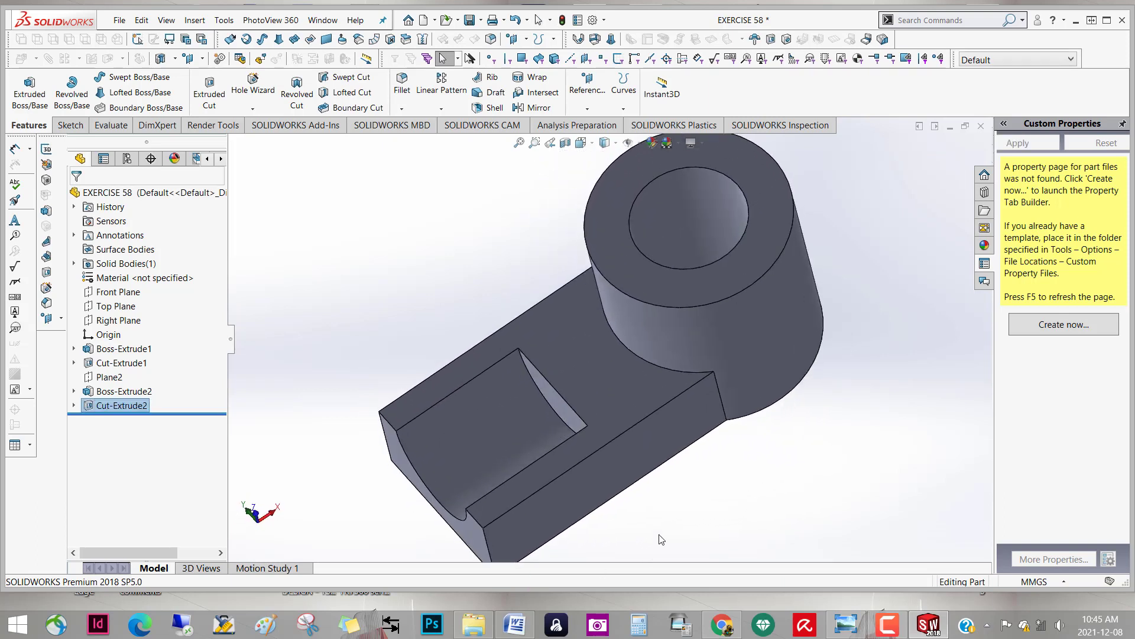
Save the part
scroll(726, 415, up, 2)
scroll(727, 415, up, 2)
scroll(727, 415, down, 2)
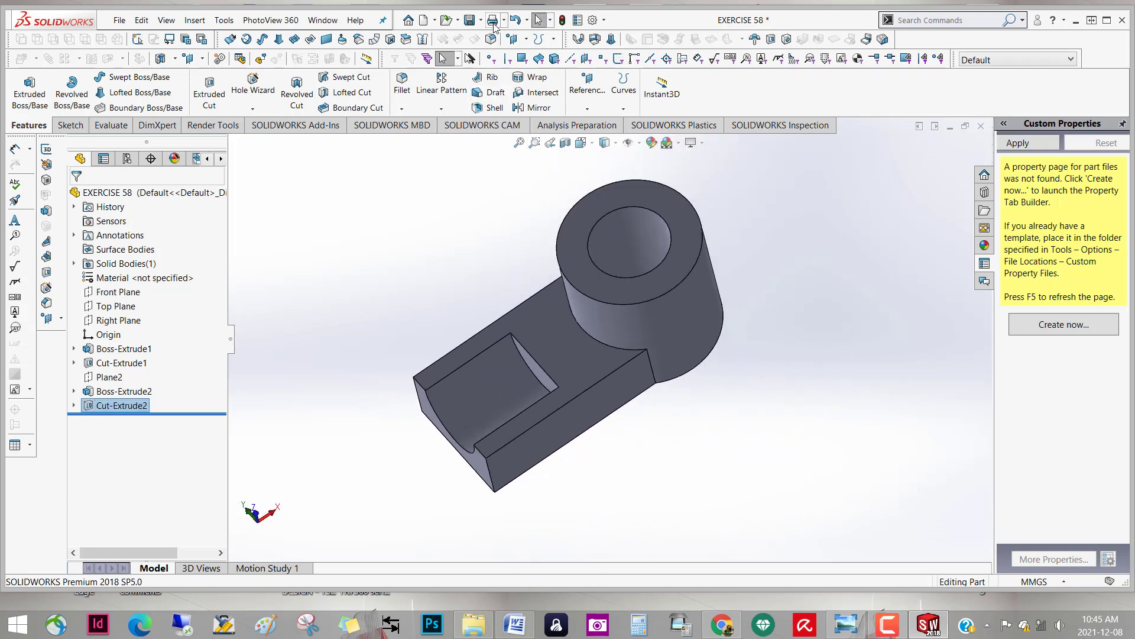
click(560, 21)
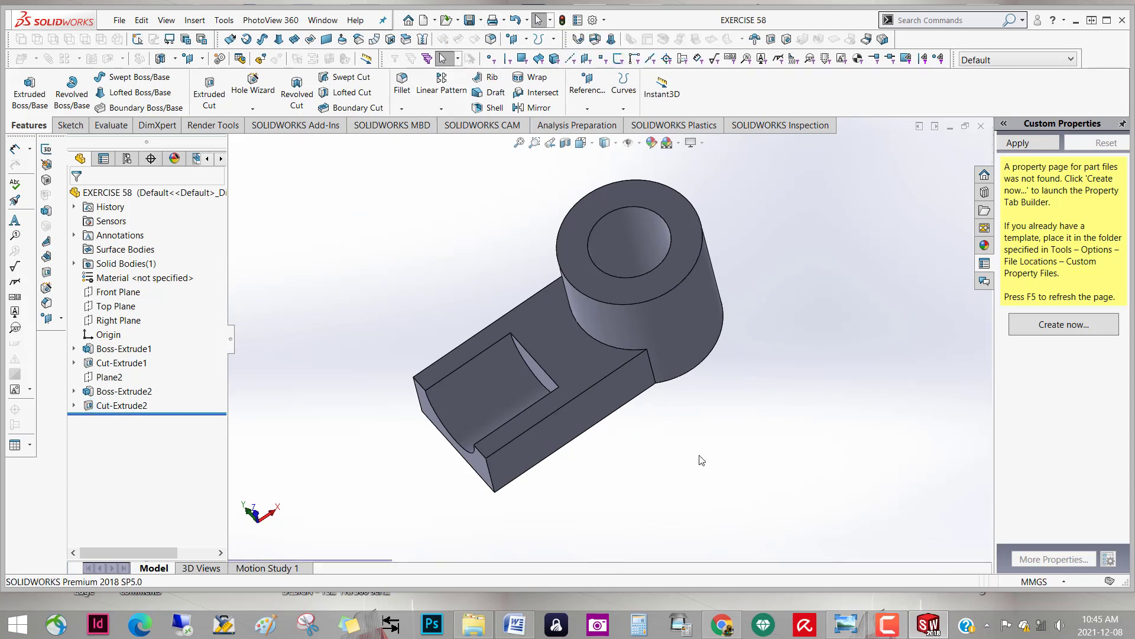
View the cylinder's top face Normal To and start a new sketch
mouse_move(699, 460)
middle_down()
mouse_move(680, 457)
mouse_move(732, 468)
middle_up()
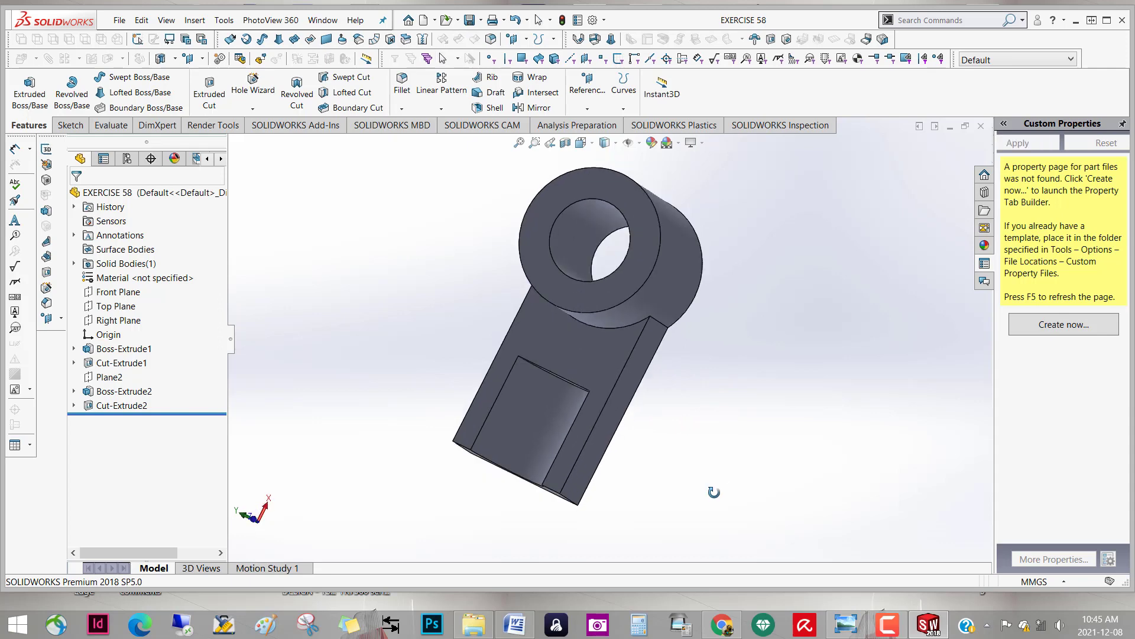
right_click(648, 259)
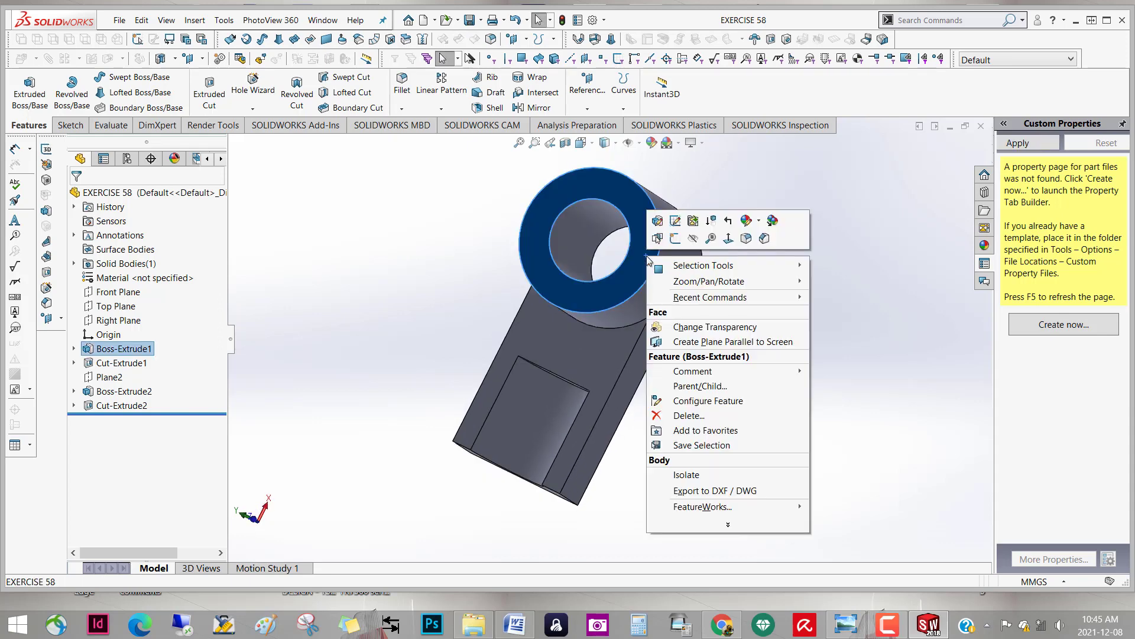
click(729, 238)
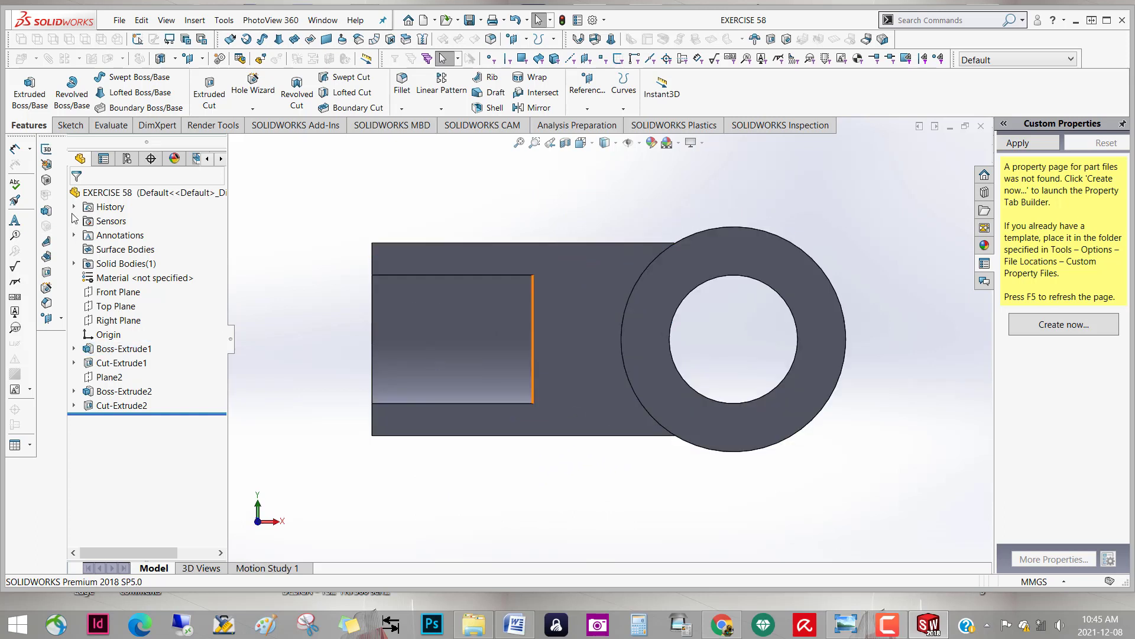
click(69, 126)
click(31, 100)
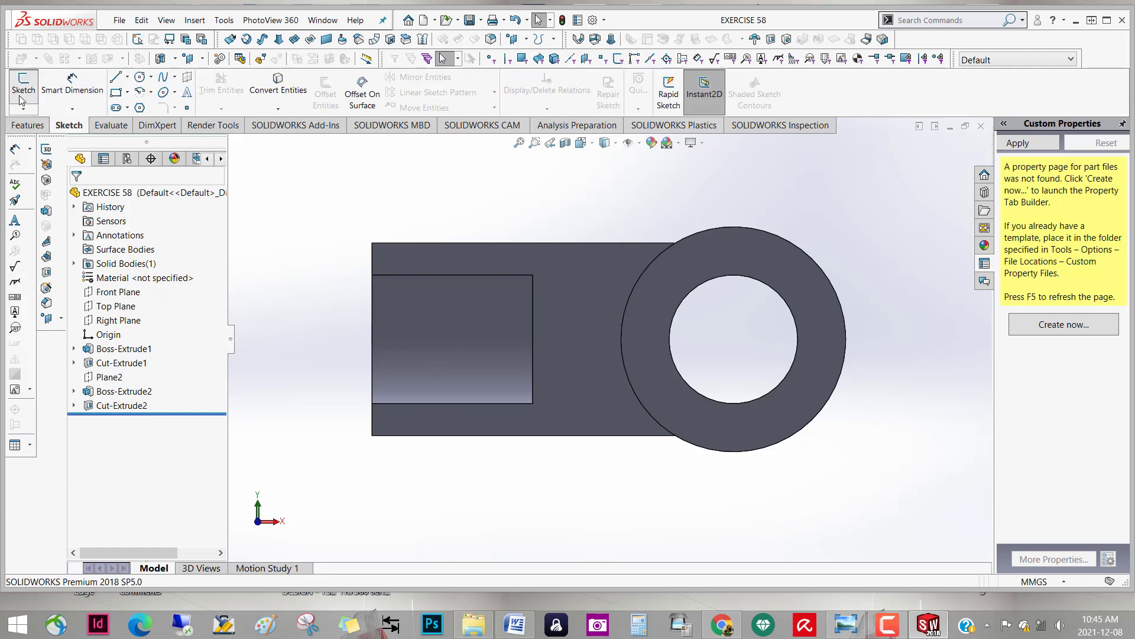
On the ring face, draw a horizontal line from the origin past the ring
click(815, 371)
scroll(914, 362, down, 2)
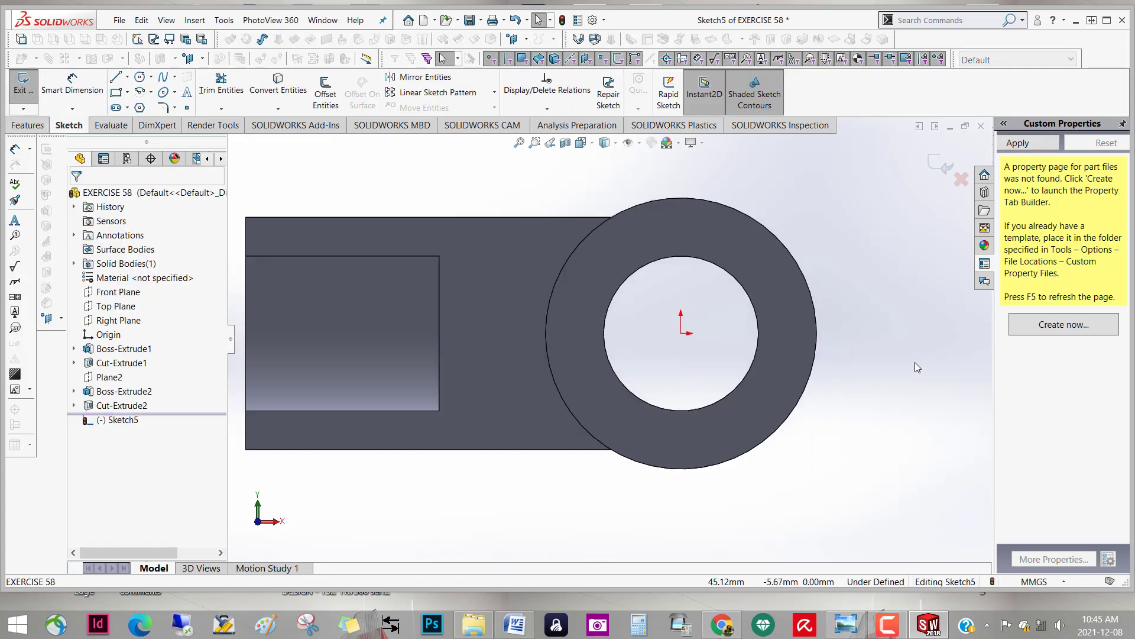
scroll(915, 362, down, 2)
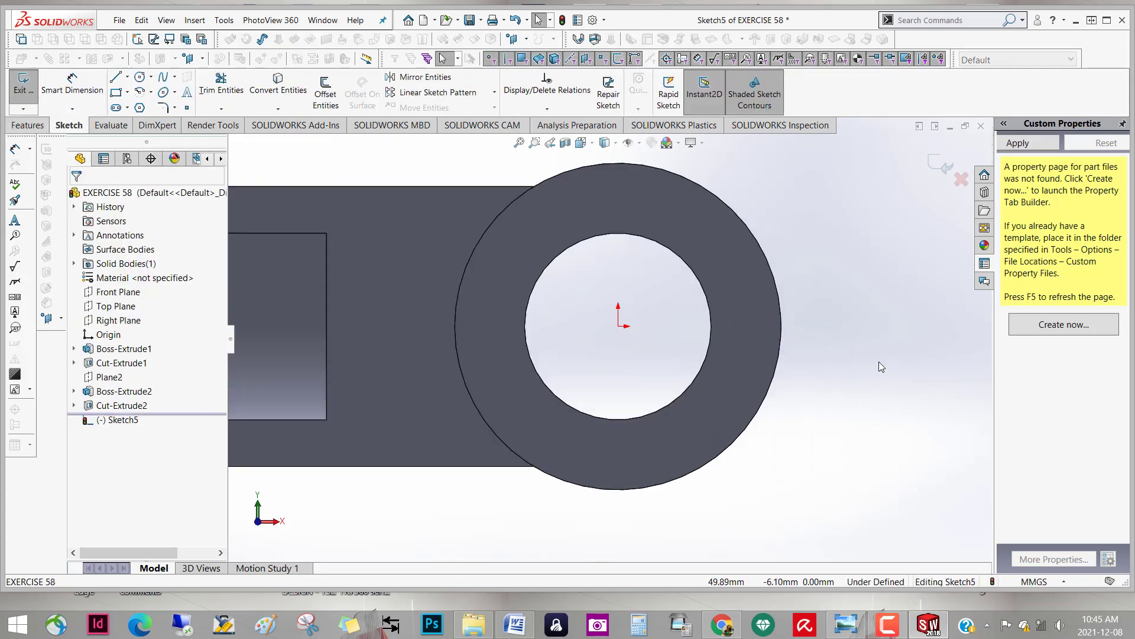
click(115, 77)
click(618, 327)
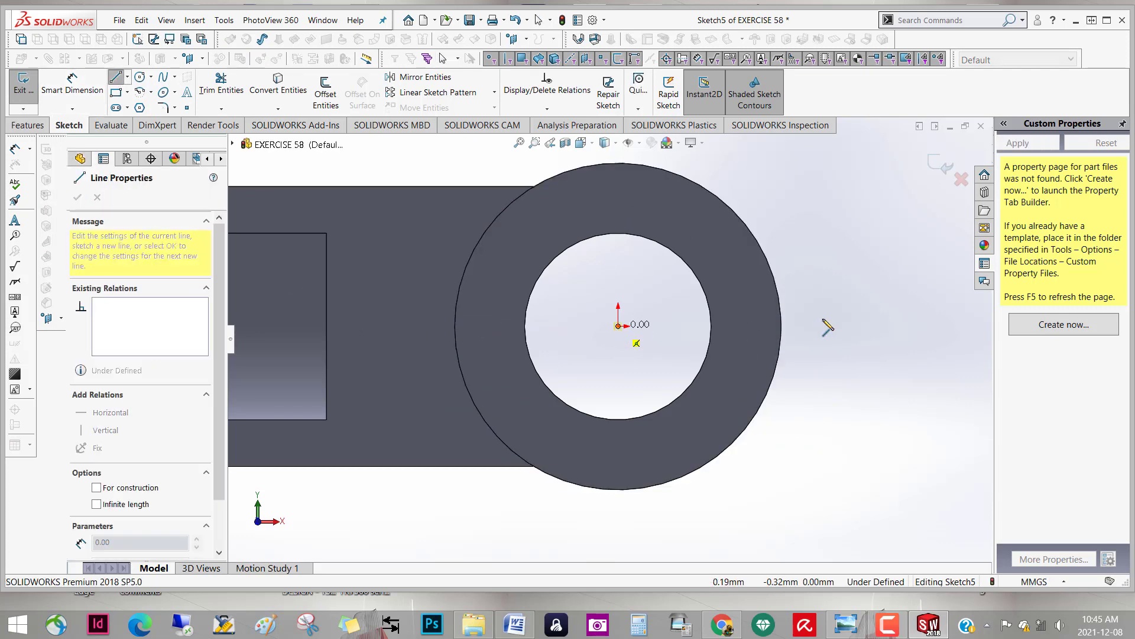
click(830, 326)
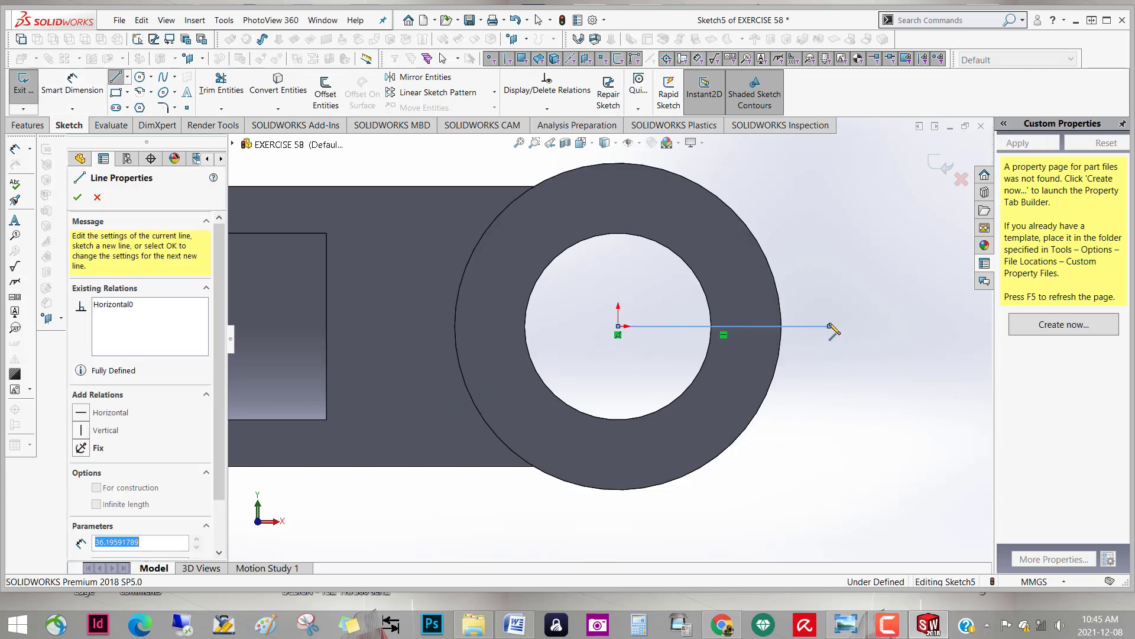
right_click(831, 327)
click(857, 333)
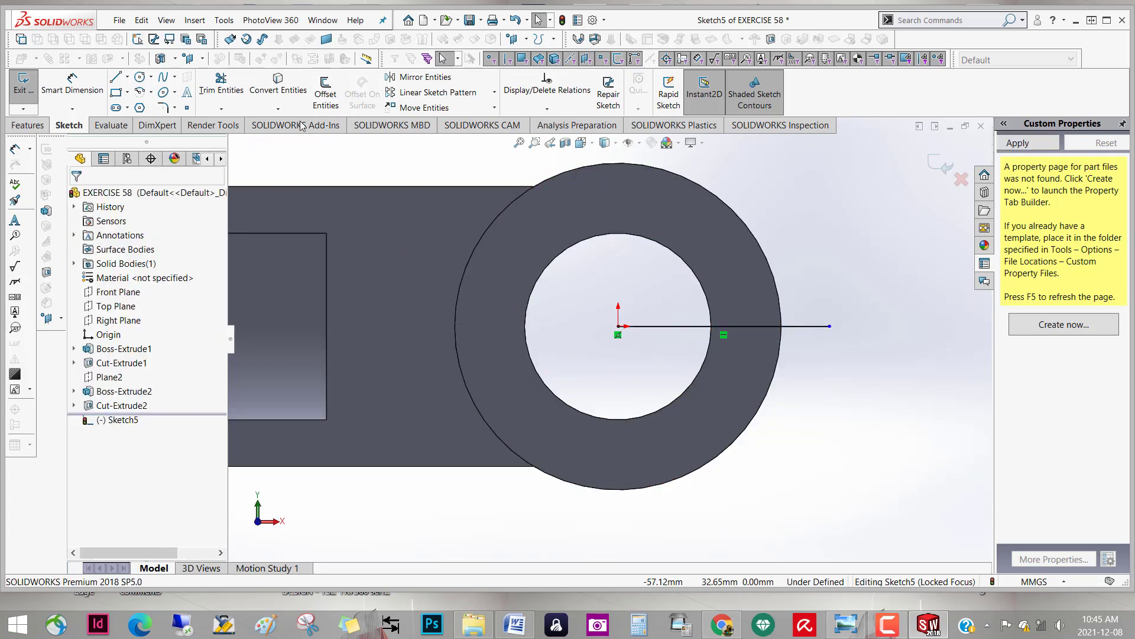
Offset the horizontal line 3 mm bi-directionally
click(325, 92)
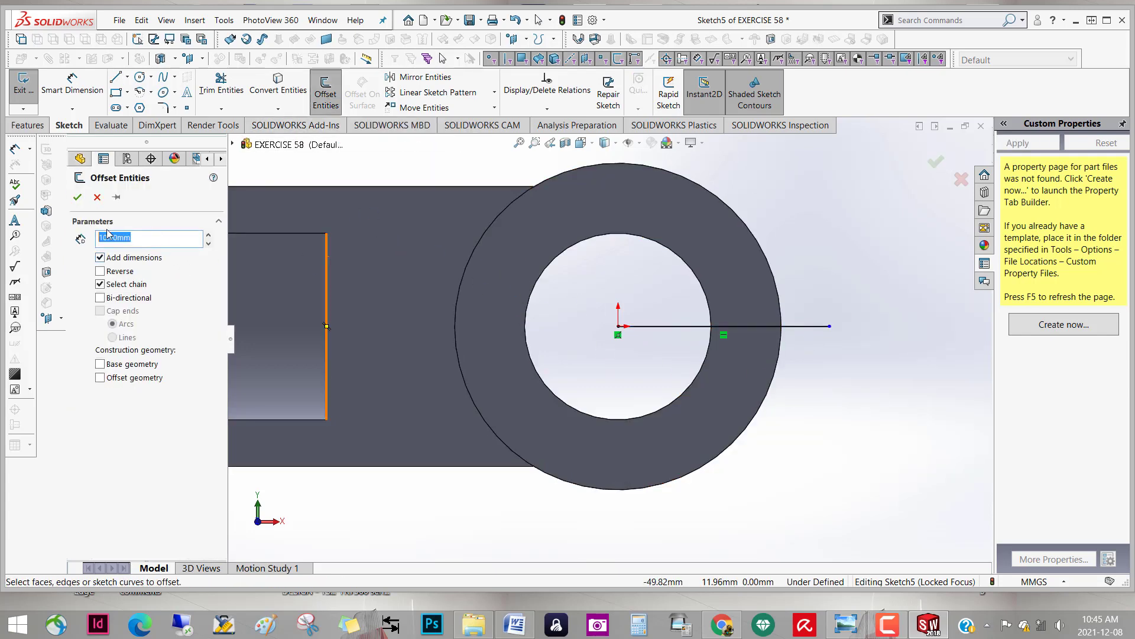
text(3)
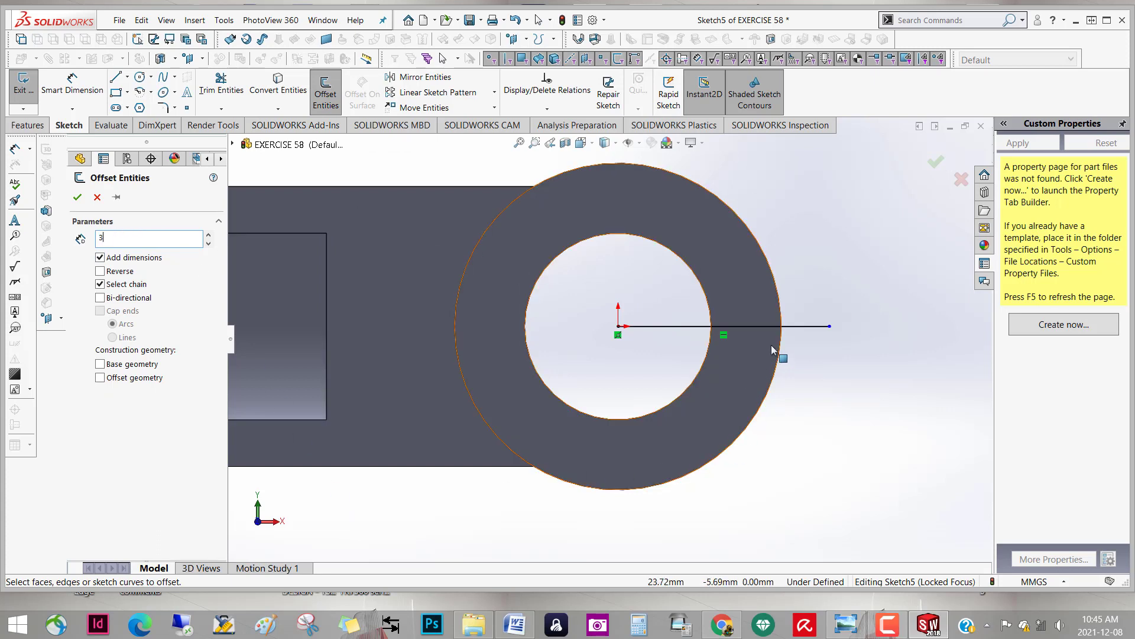
click(800, 327)
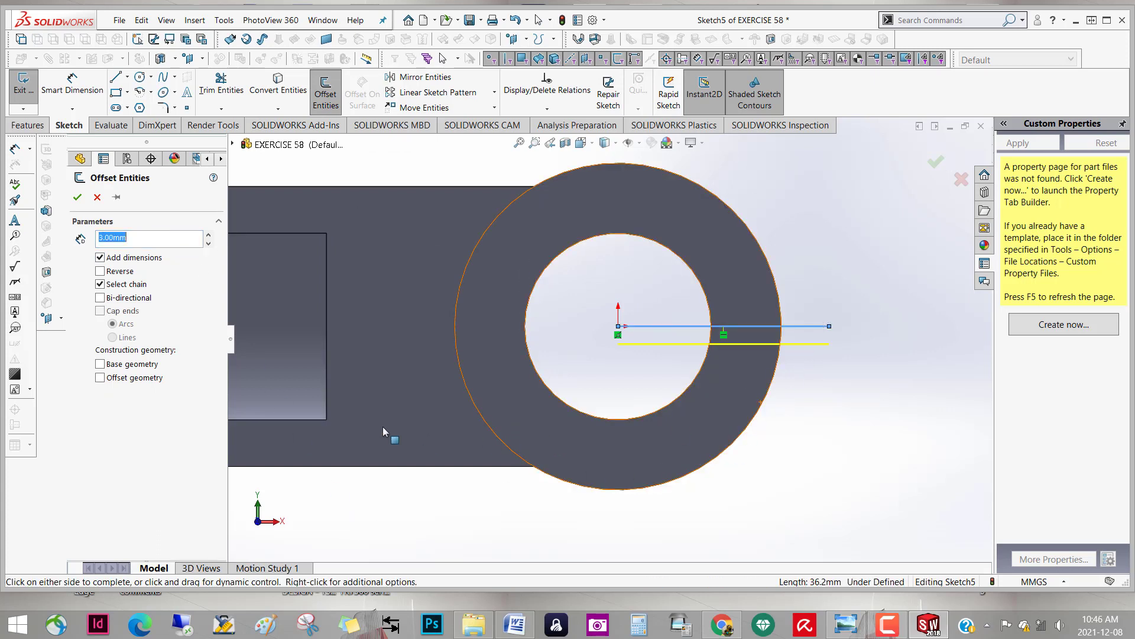
click(100, 298)
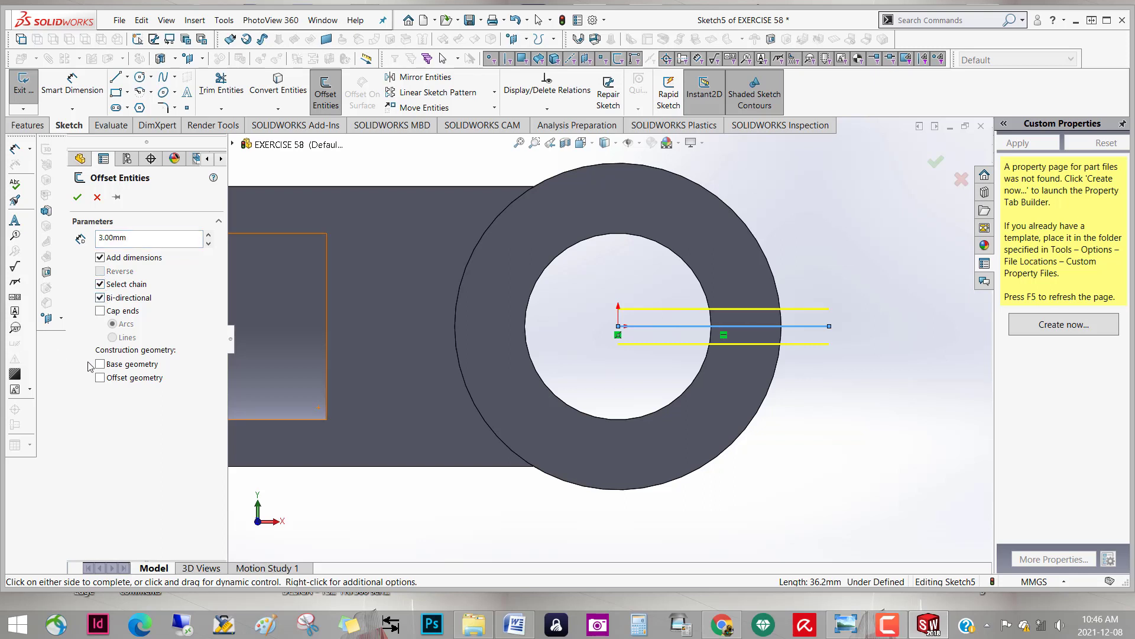
click(77, 198)
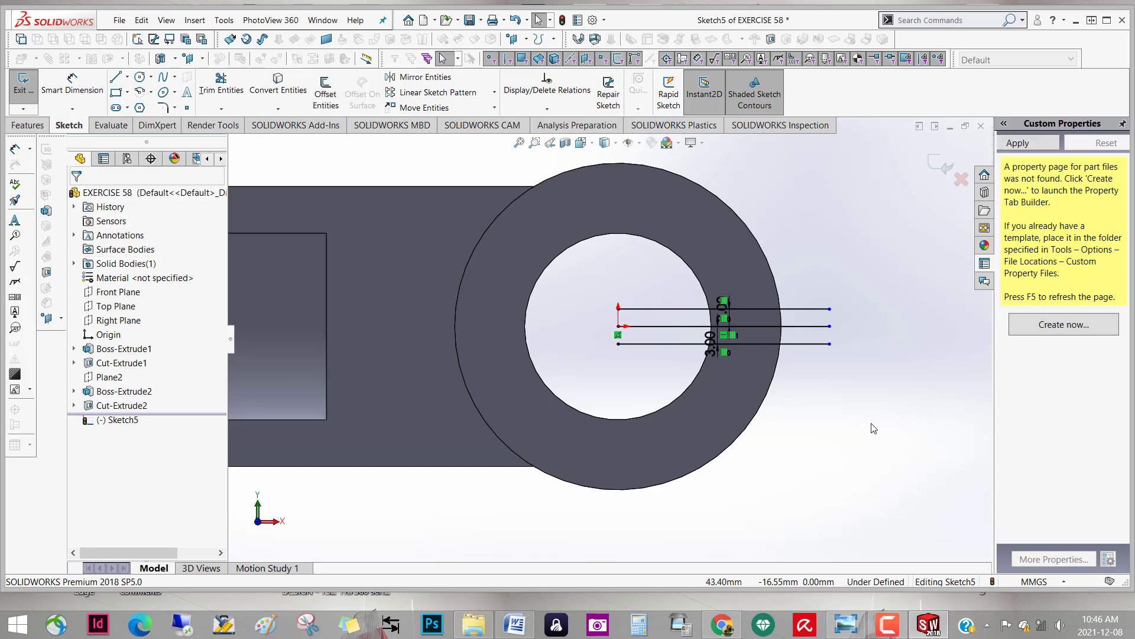
Make the middle line construction geometry
scroll(846, 372, down, 2)
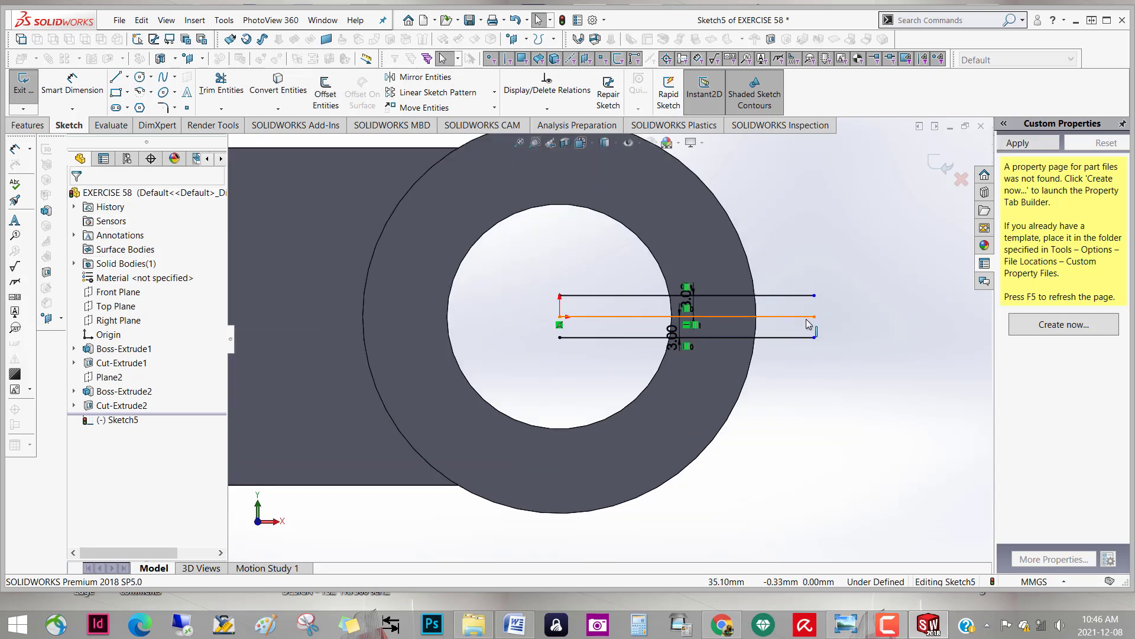
click(806, 318)
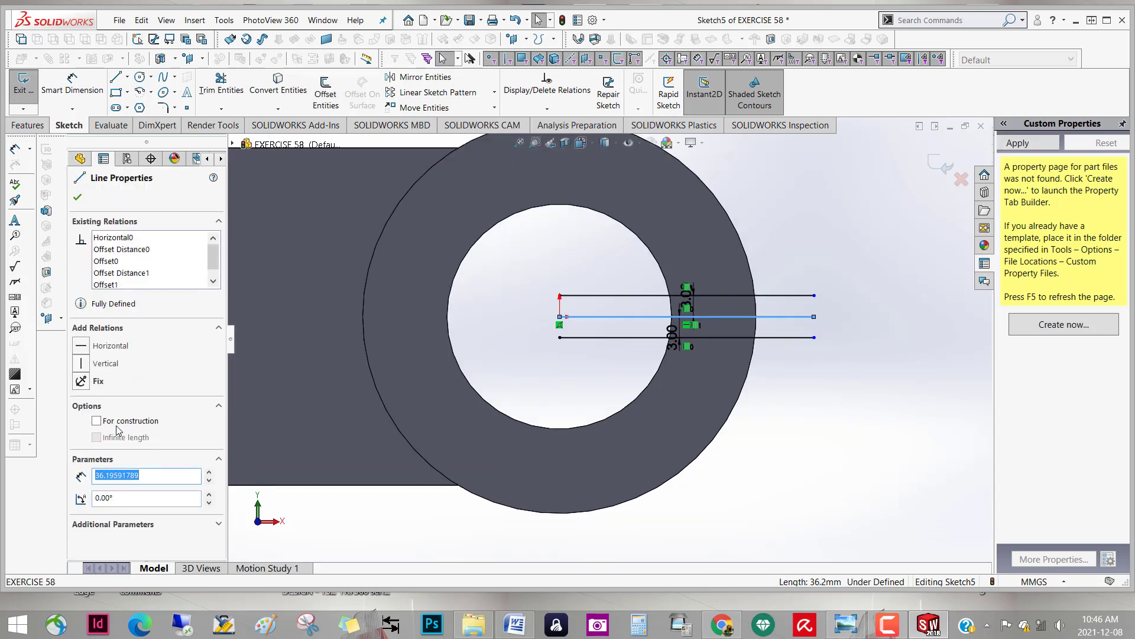
click(96, 422)
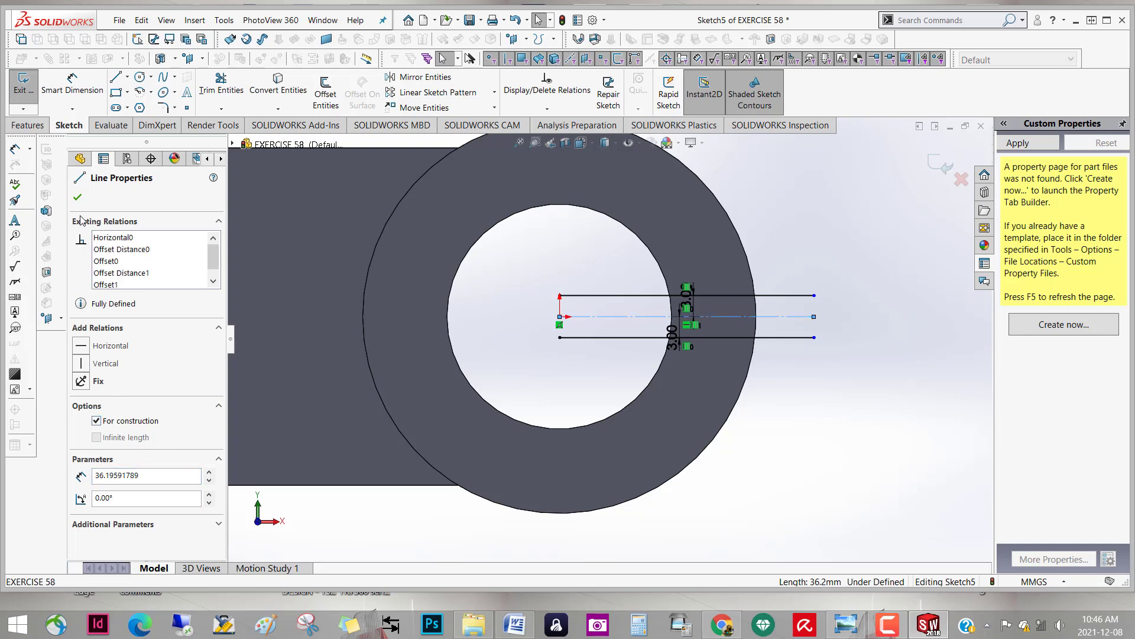
click(78, 198)
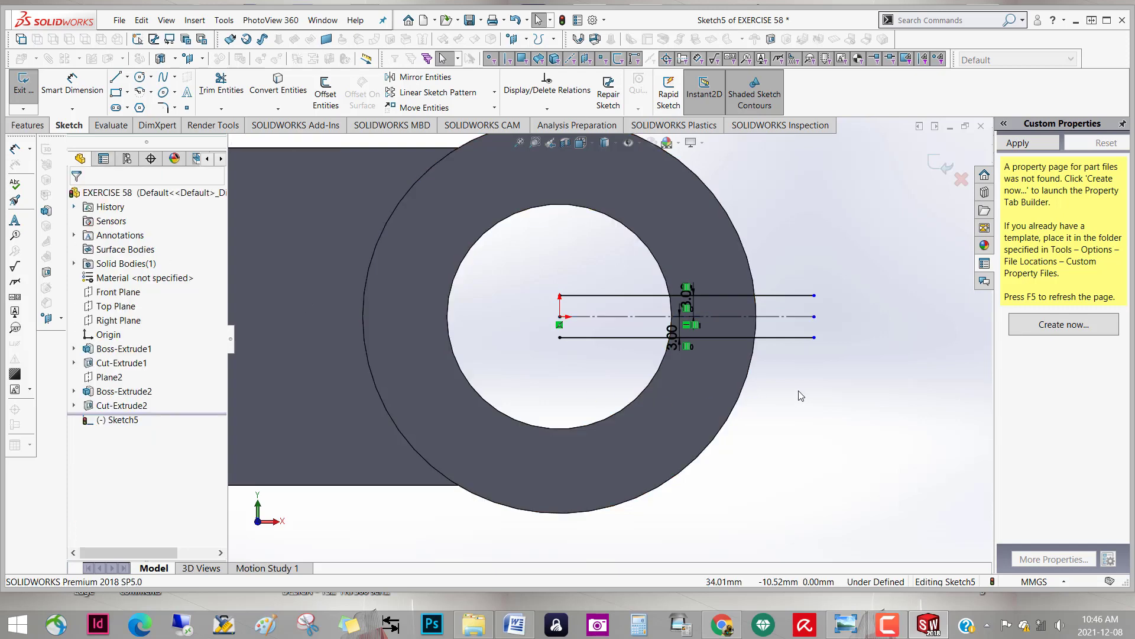
Try Convert Entities on the ring face with inner loops, then cancel
click(324, 94)
click(323, 105)
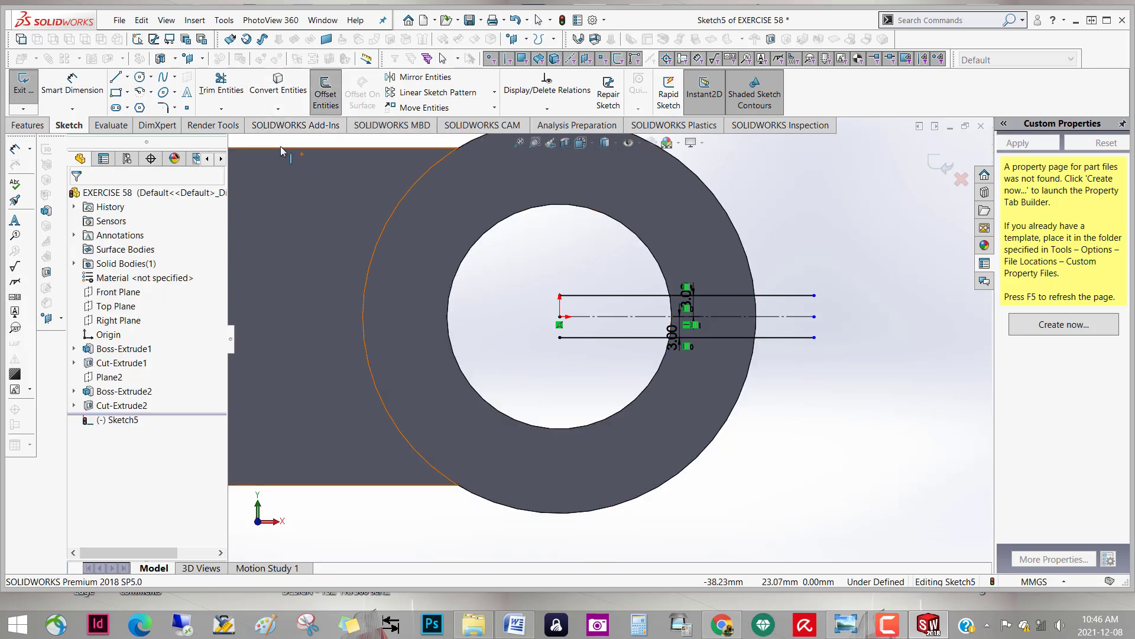
click(290, 94)
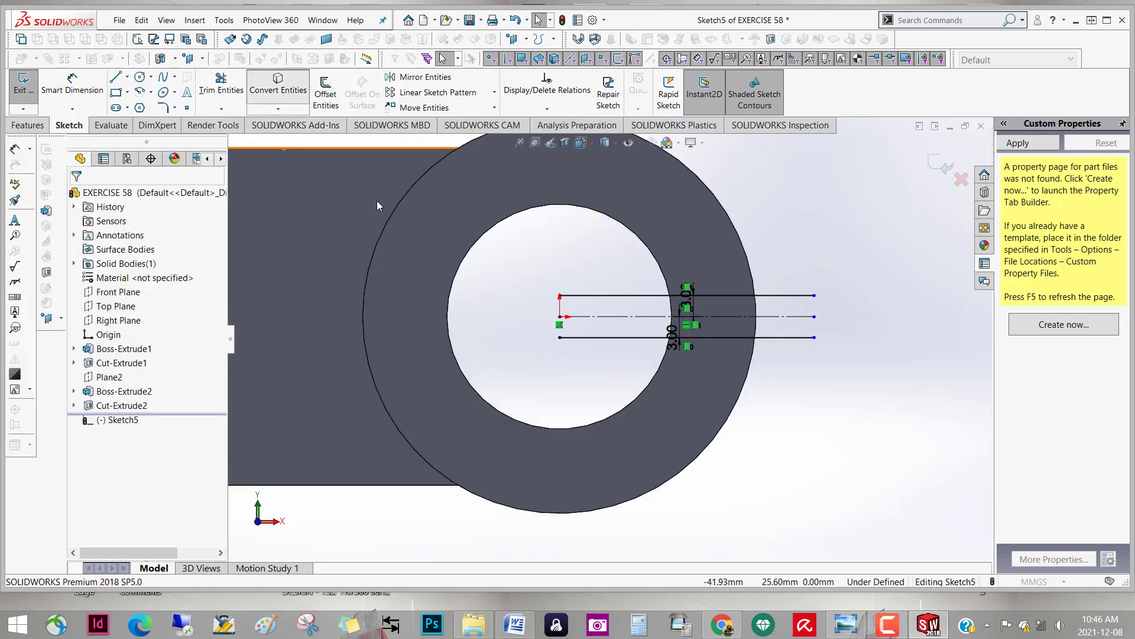
click(733, 254)
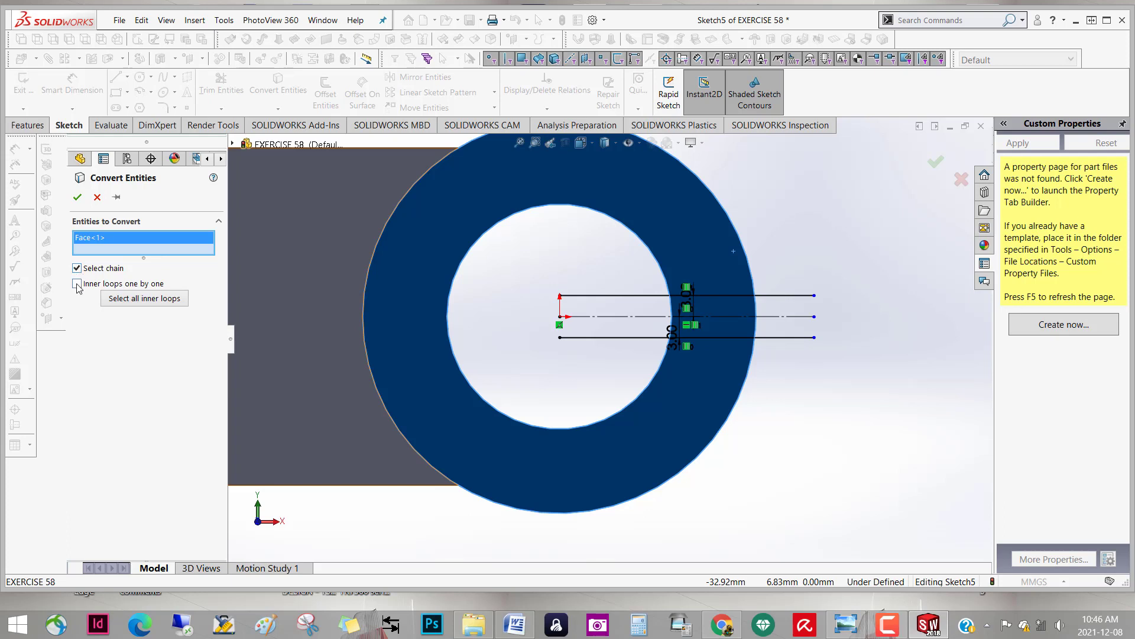
click(117, 301)
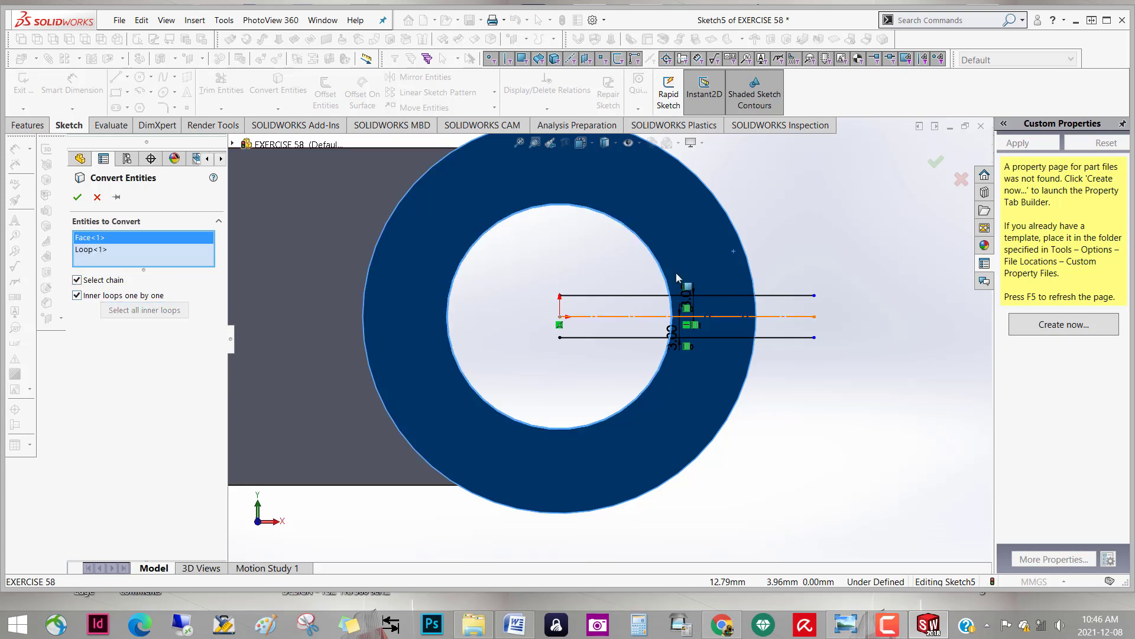
click(97, 198)
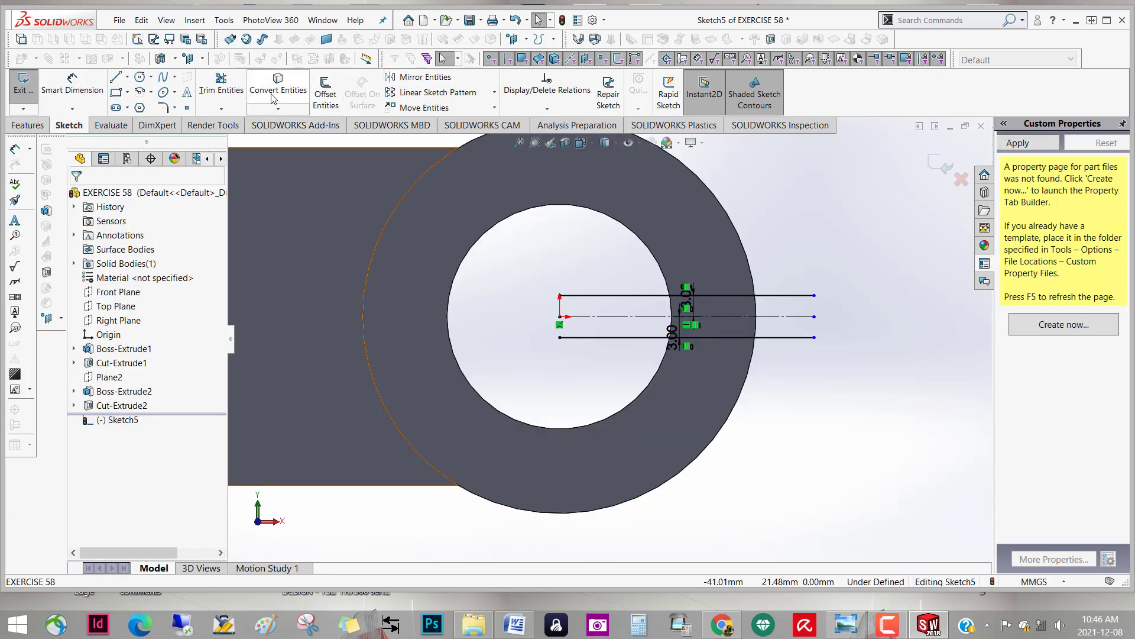
Convert the ring face's outer and bore edges, deleting the extra circle
click(273, 96)
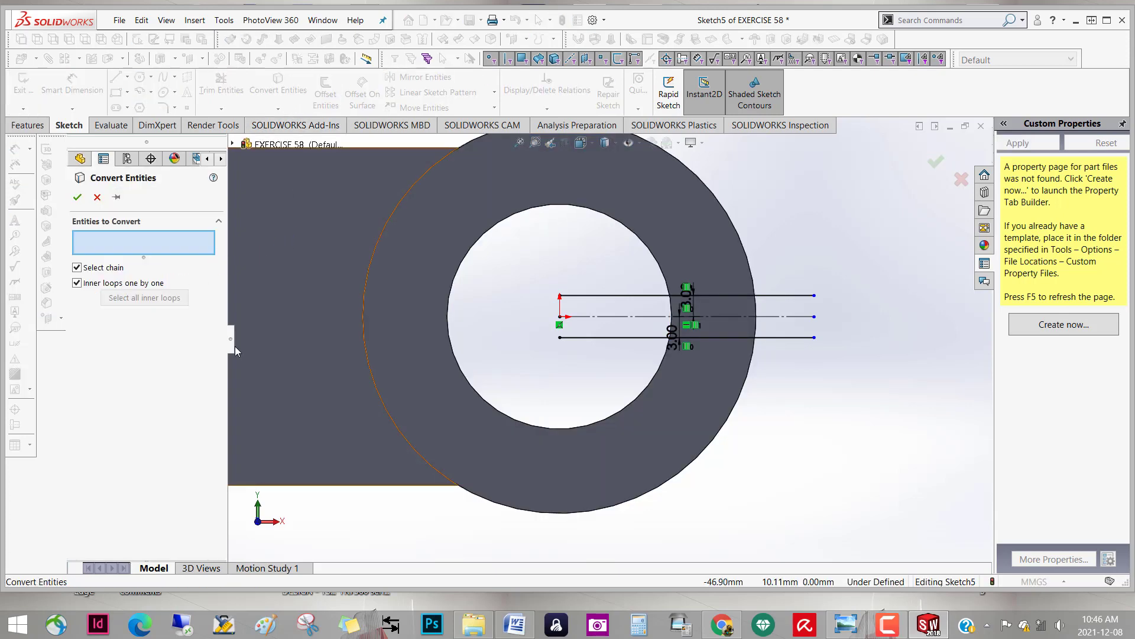
click(719, 275)
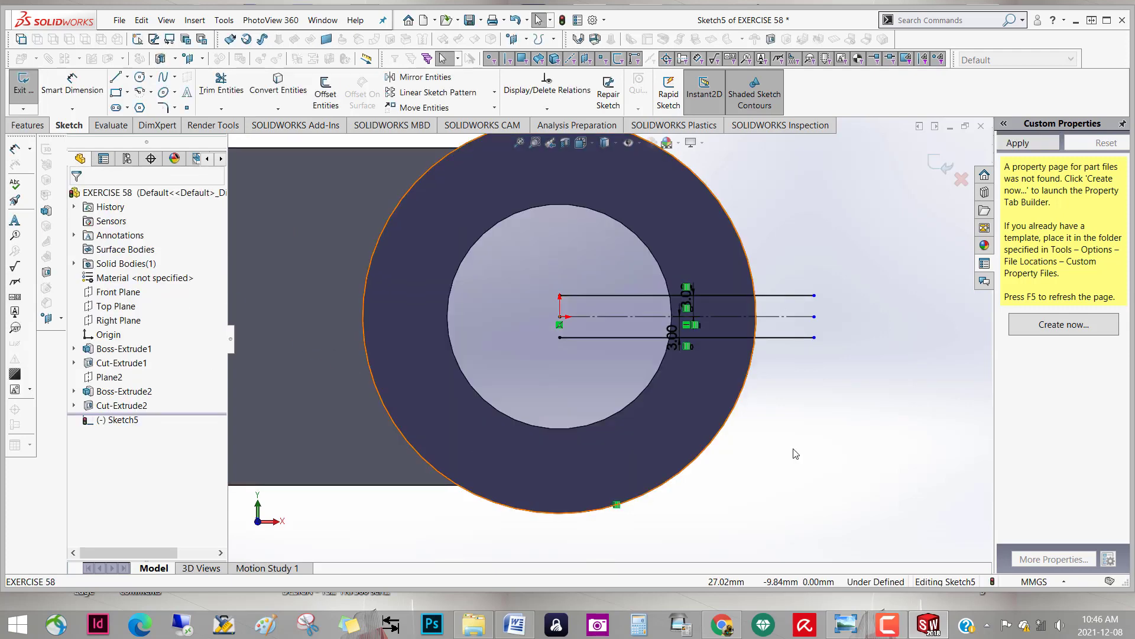
mouse_move(793, 451)
middle_down()
mouse_move(831, 486)
mouse_move(834, 473)
middle_up()
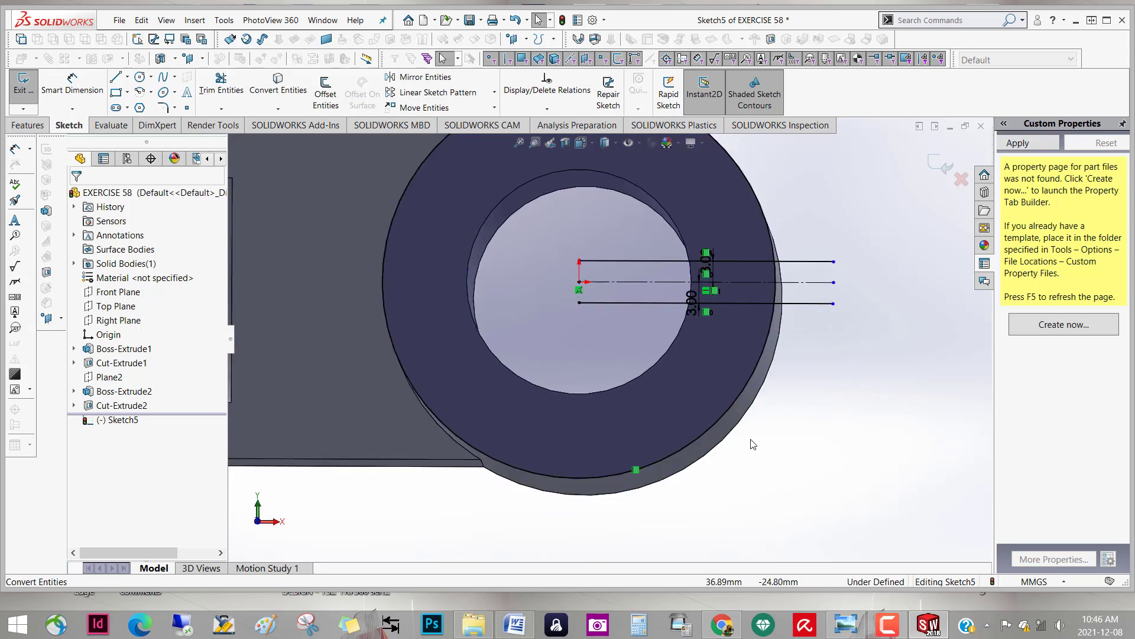
click(493, 214)
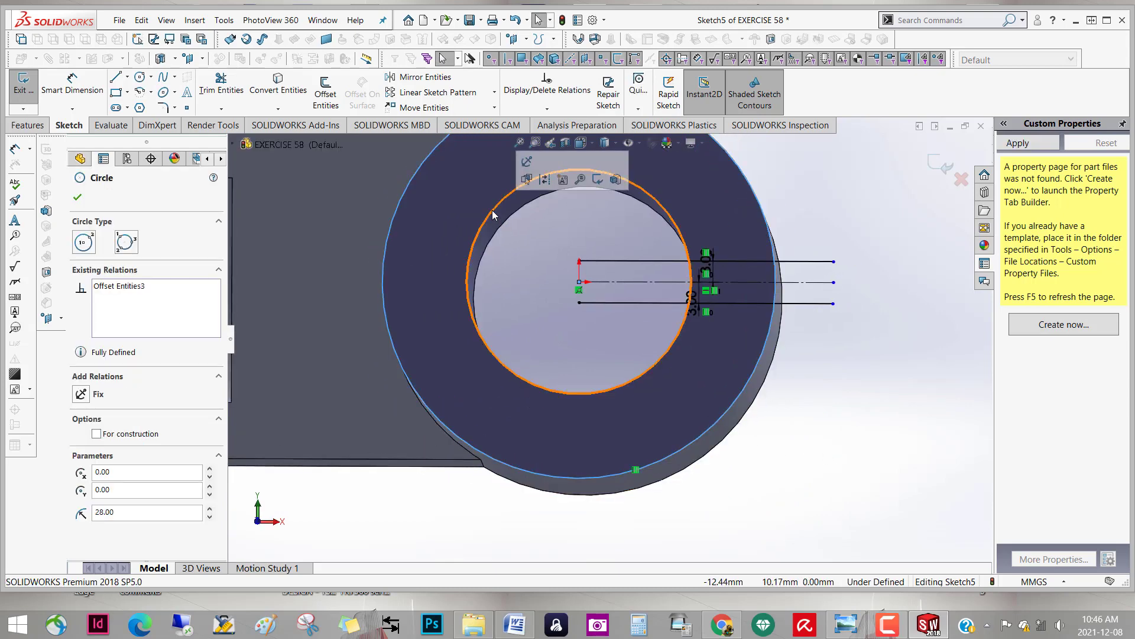
key(Delete)
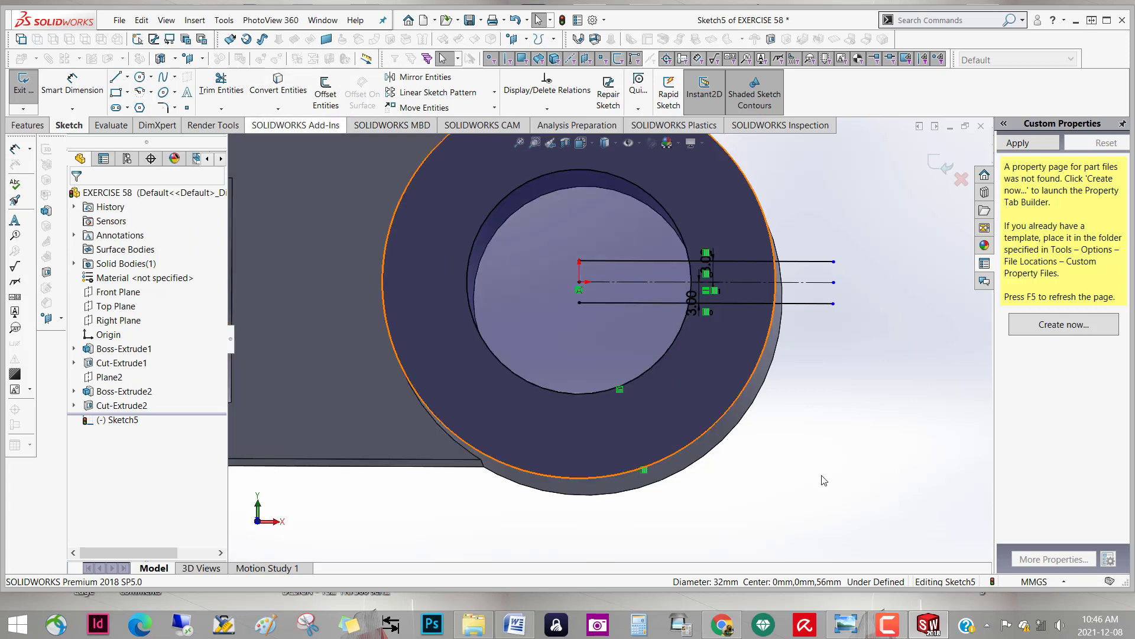
middle_drag(858, 439, 851, 461)
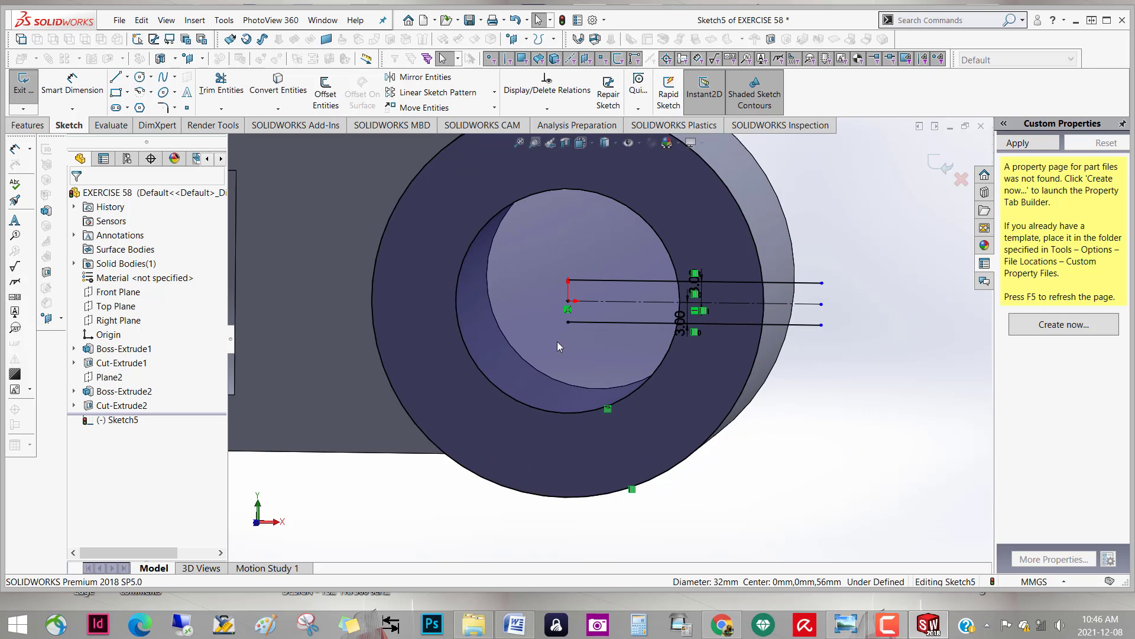
Trim both slot lines inside the bore and the lower line beyond the outer edge
click(221, 83)
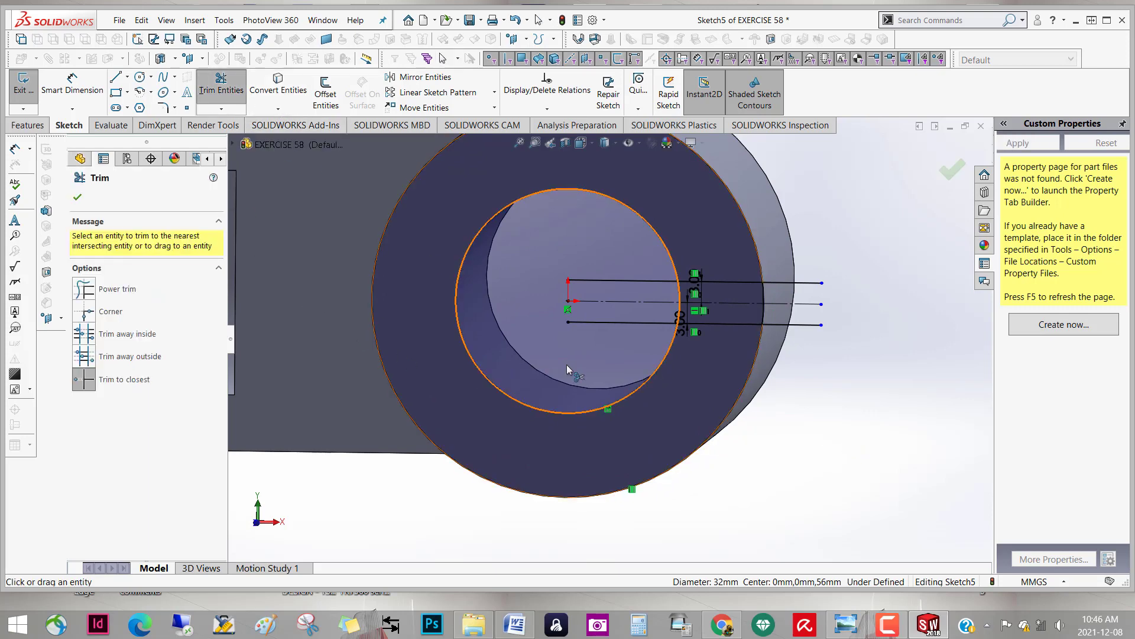
click(601, 324)
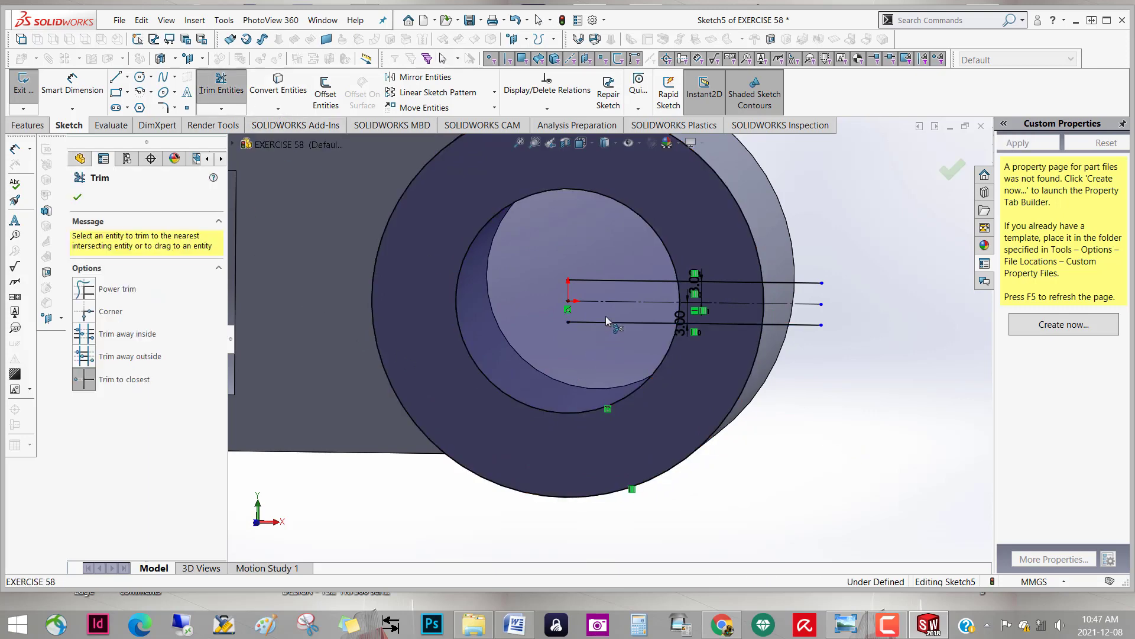
click(619, 281)
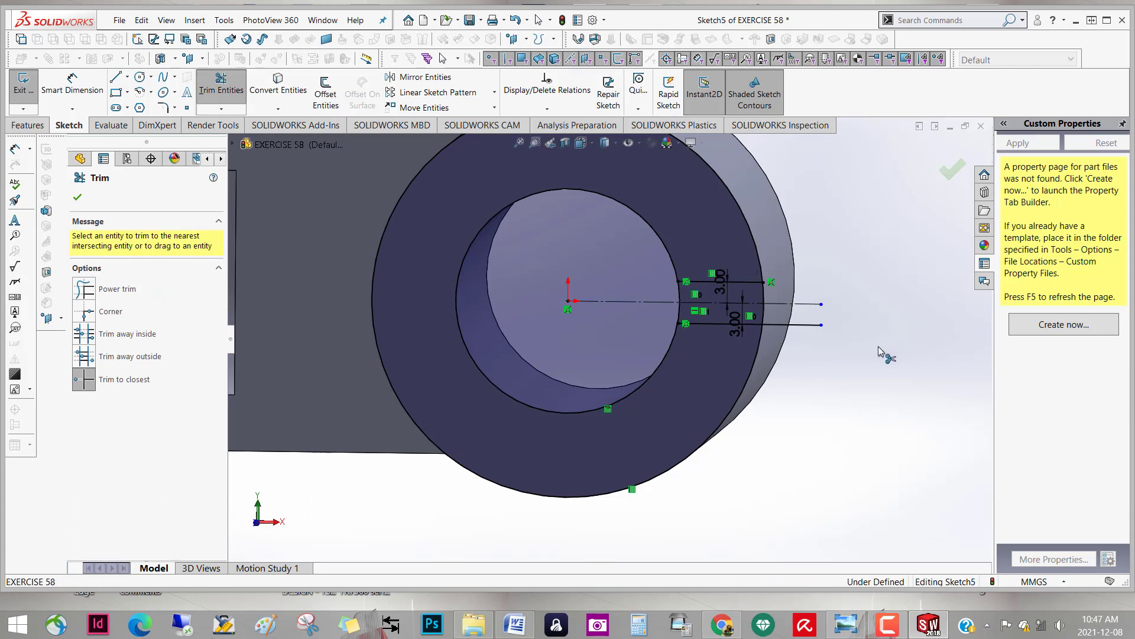
click(810, 329)
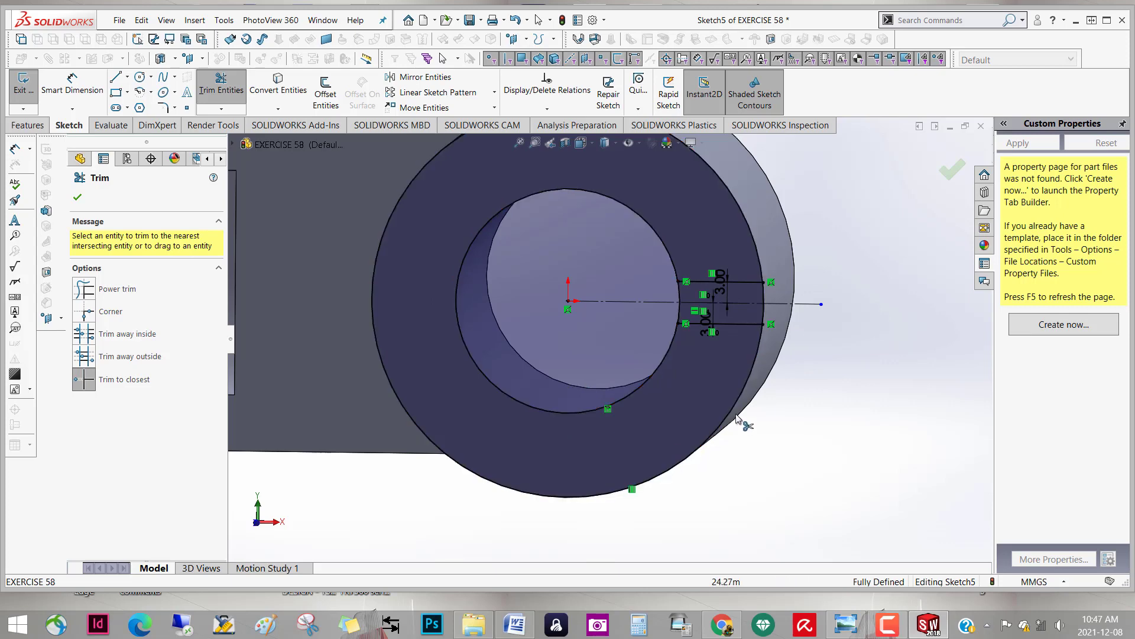
mouse_move(741, 413)
middle_down()
mouse_move(824, 418)
mouse_move(767, 463)
mouse_move(865, 467)
middle_up()
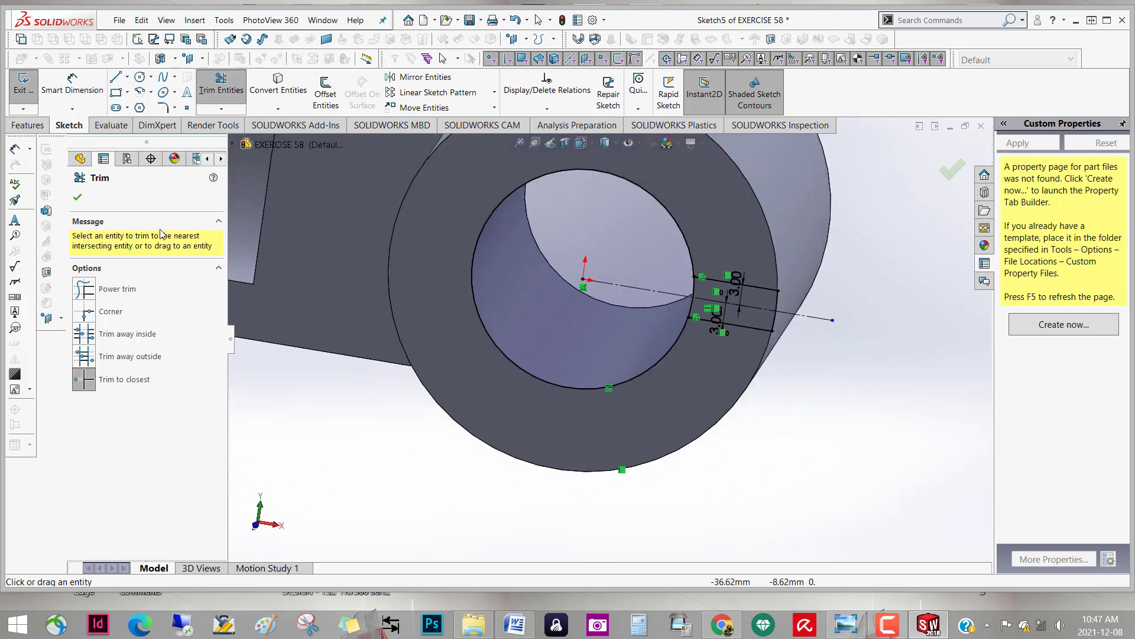
Trim away the leftover circle segment so the slot spans only the ring wall
click(77, 197)
mouse_move(763, 449)
middle_down()
mouse_move(797, 446)
mouse_move(777, 432)
middle_up()
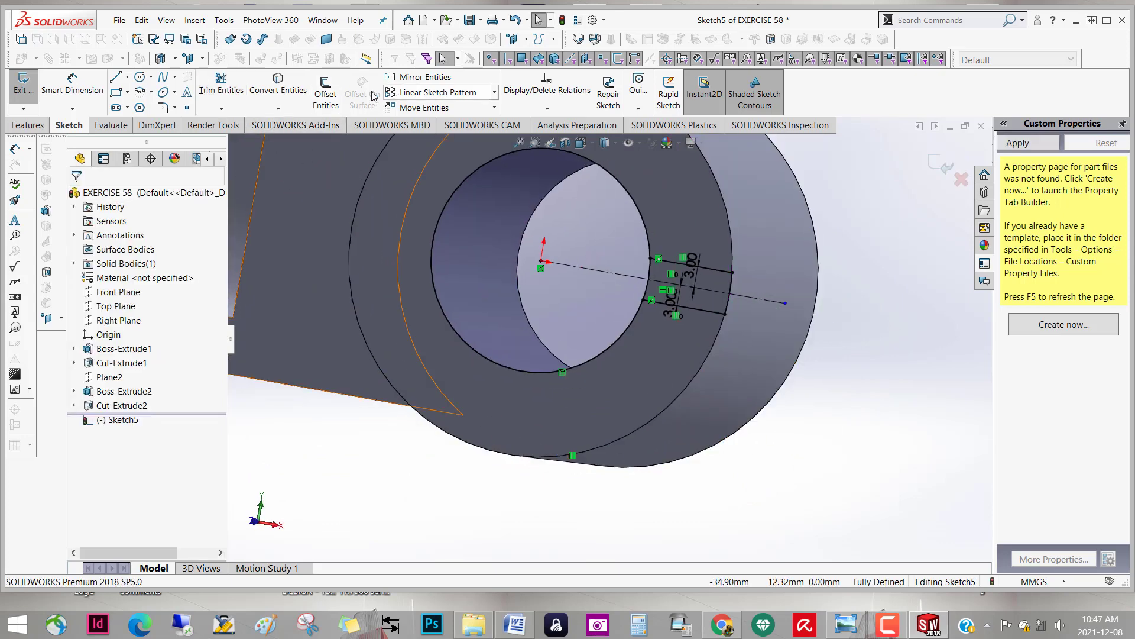
click(221, 88)
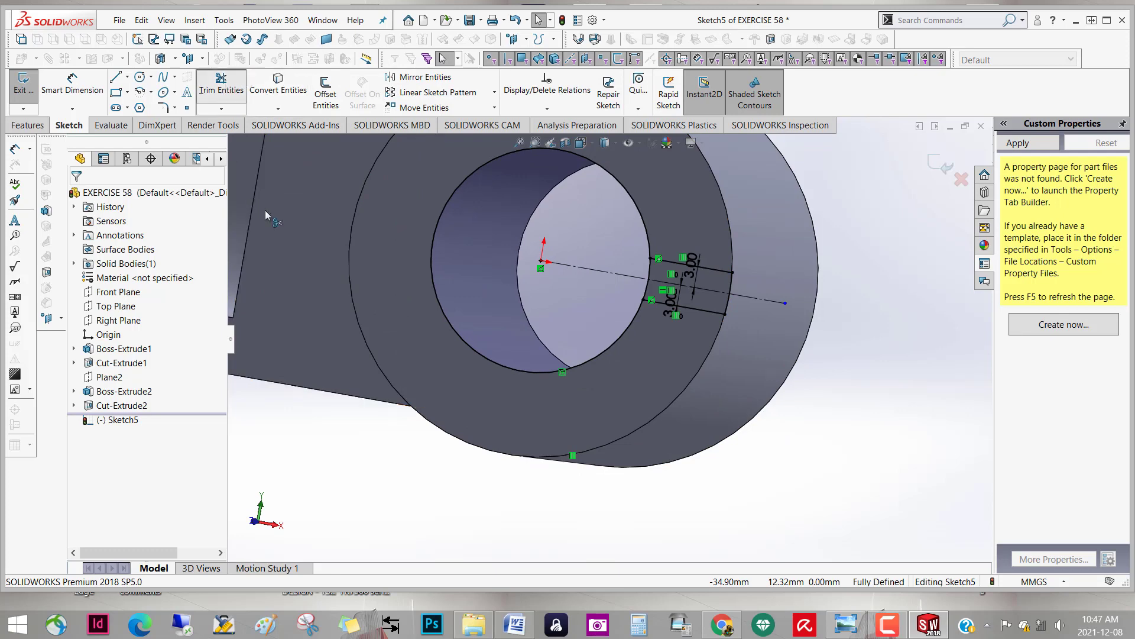
click(433, 250)
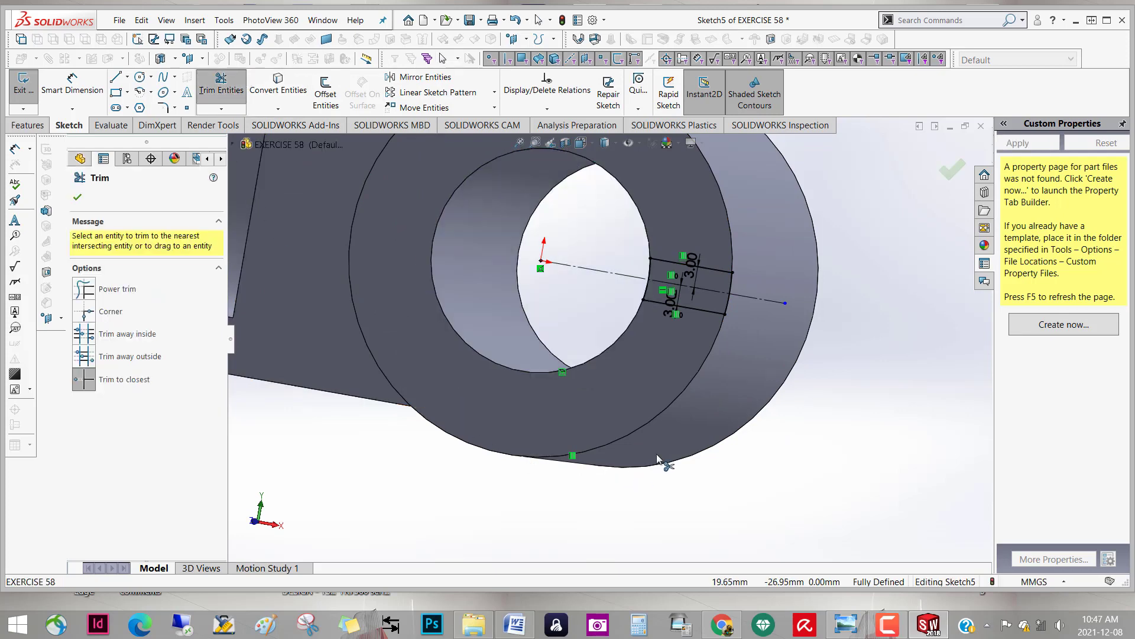
middle_drag(657, 459, 678, 469)
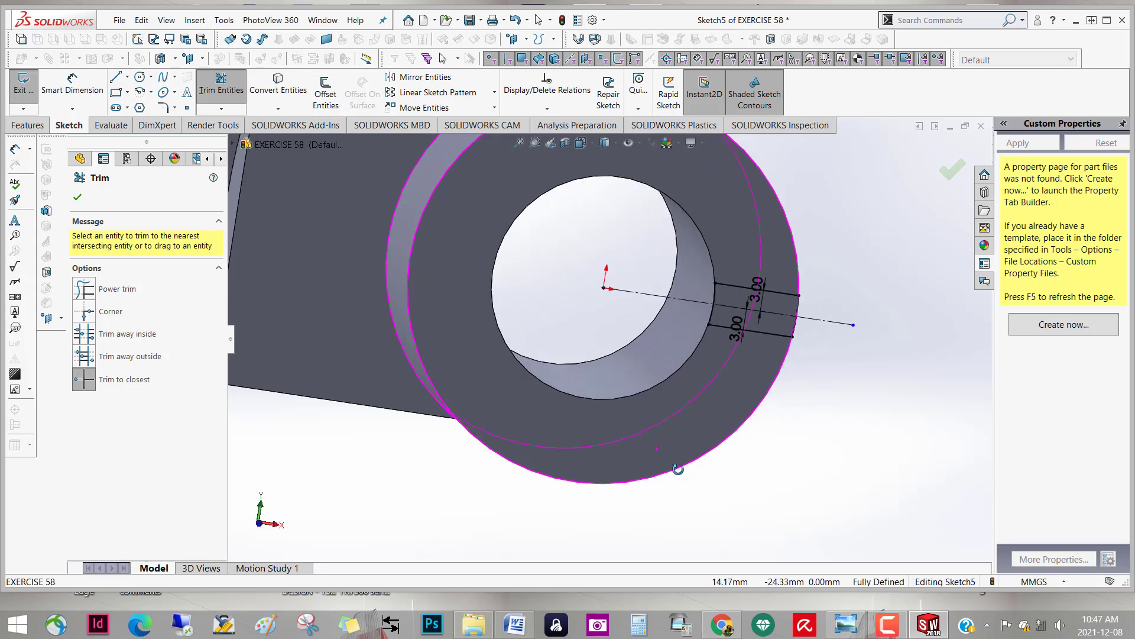
mouse_move(654, 274)
middle_down()
mouse_move(882, 457)
mouse_move(853, 401)
middle_up()
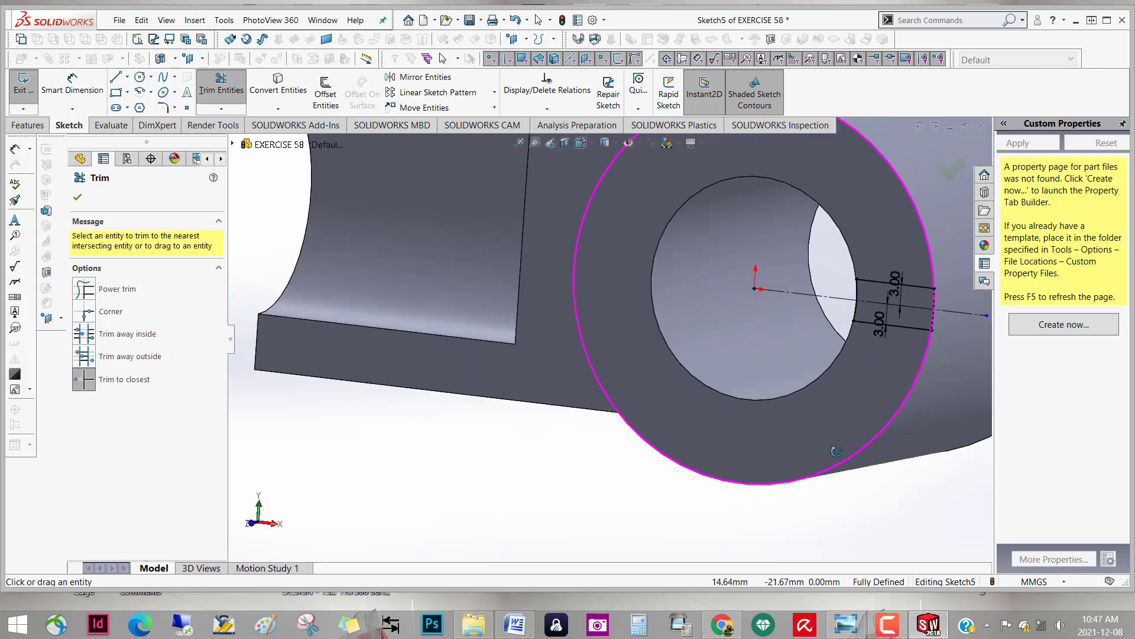
Extrude-cut the Sketch5 slot profile Blind 40 mm into the tube wall, checking the preview
key(f)
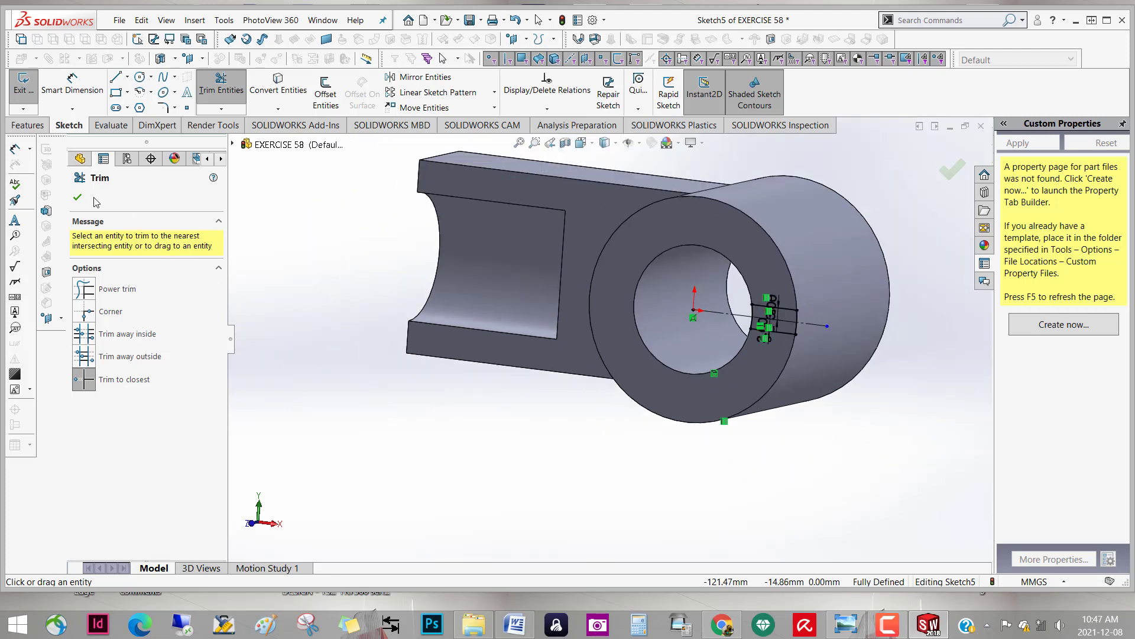
click(76, 199)
click(27, 124)
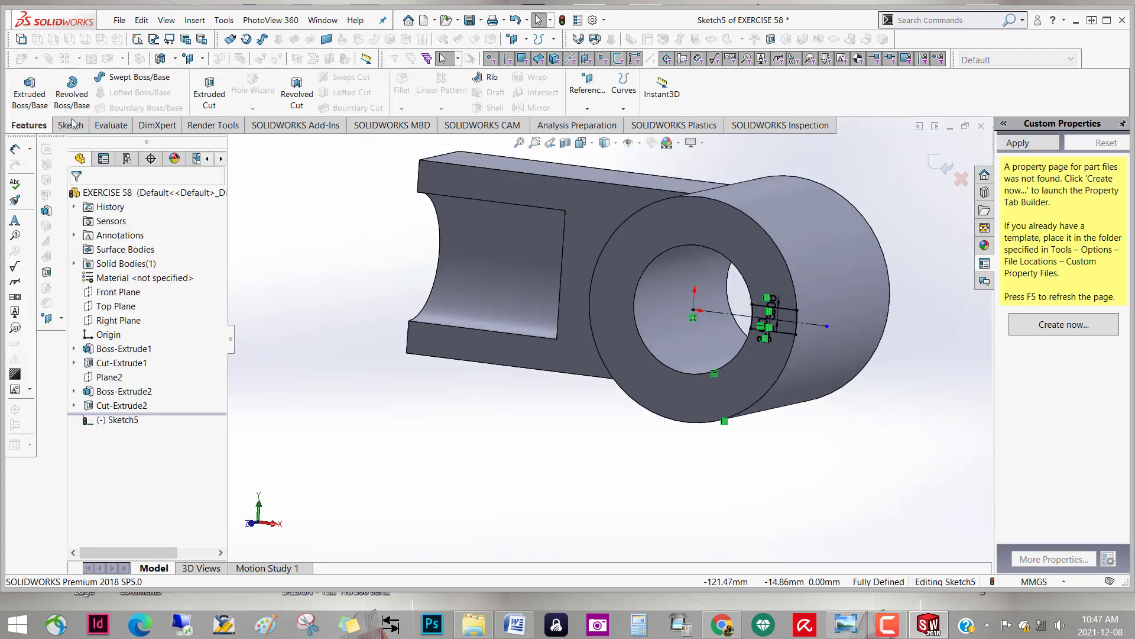
click(210, 95)
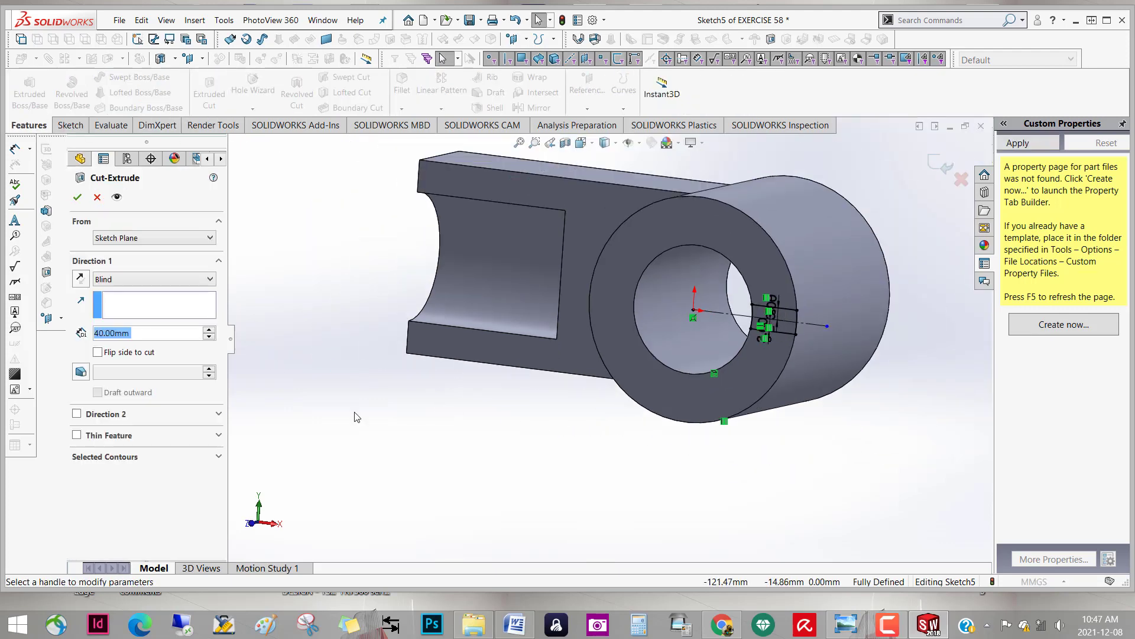
middle_drag(854, 368, 421, 416)
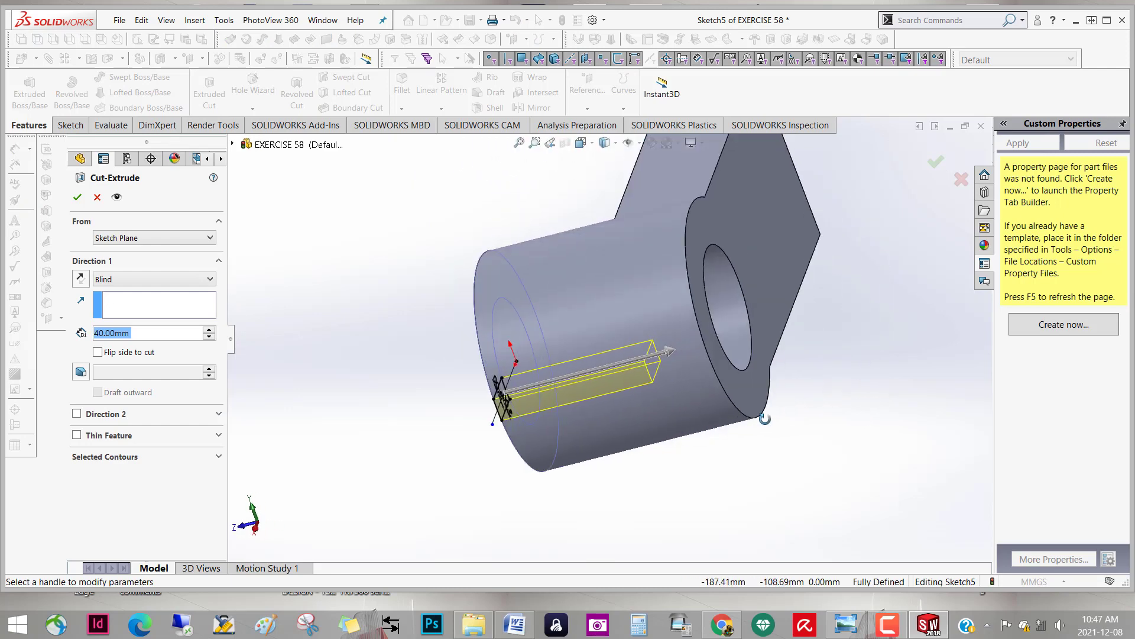
mouse_move(570, 526)
middle_down()
mouse_move(659, 503)
mouse_move(484, 466)
middle_up()
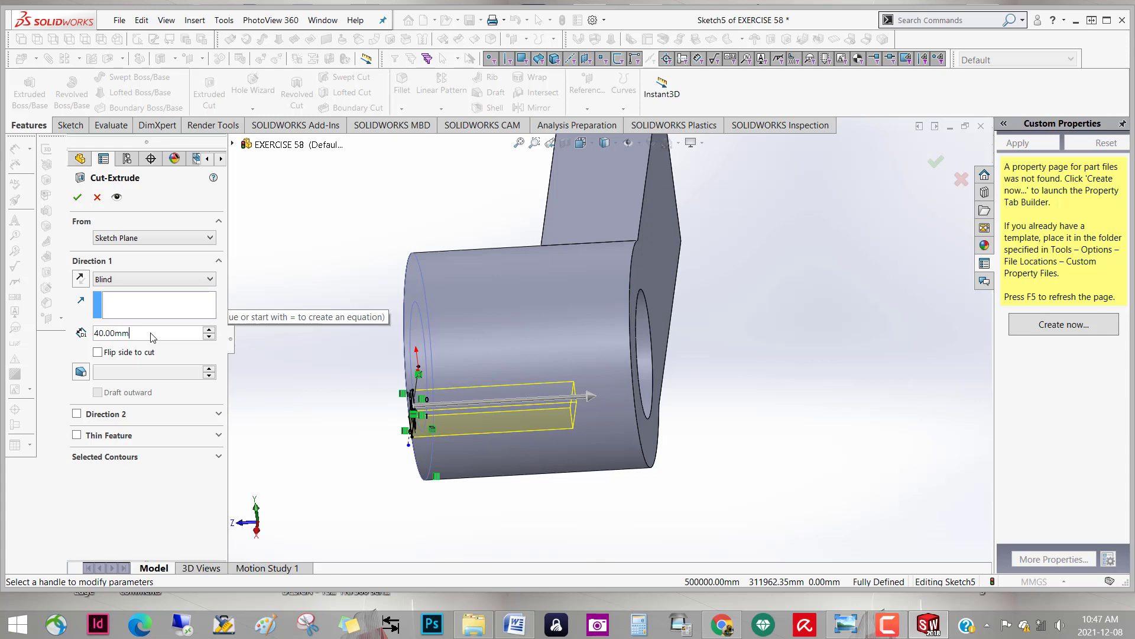
mouse_move(349, 461)
middle_down()
mouse_move(470, 431)
mouse_move(80, 198)
middle_up()
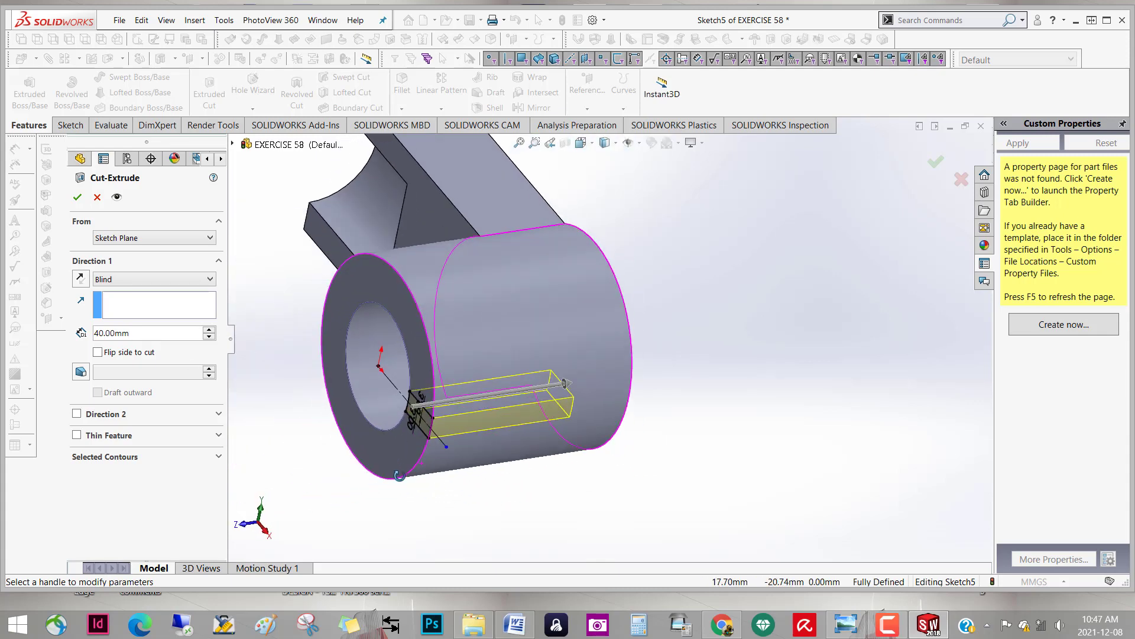
Accept Cut-Extrude3 and save the slotted part with Ctrl+S
click(79, 198)
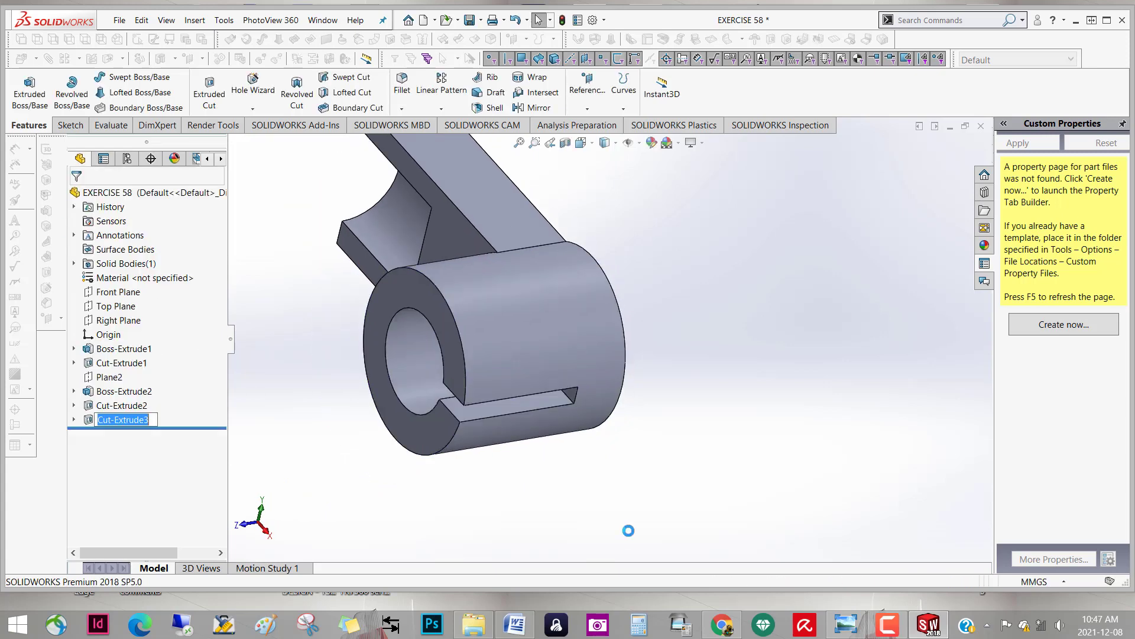
mouse_move(568, 470)
middle_down()
mouse_move(666, 430)
mouse_move(683, 295)
mouse_move(548, 397)
mouse_move(555, 429)
middle_up()
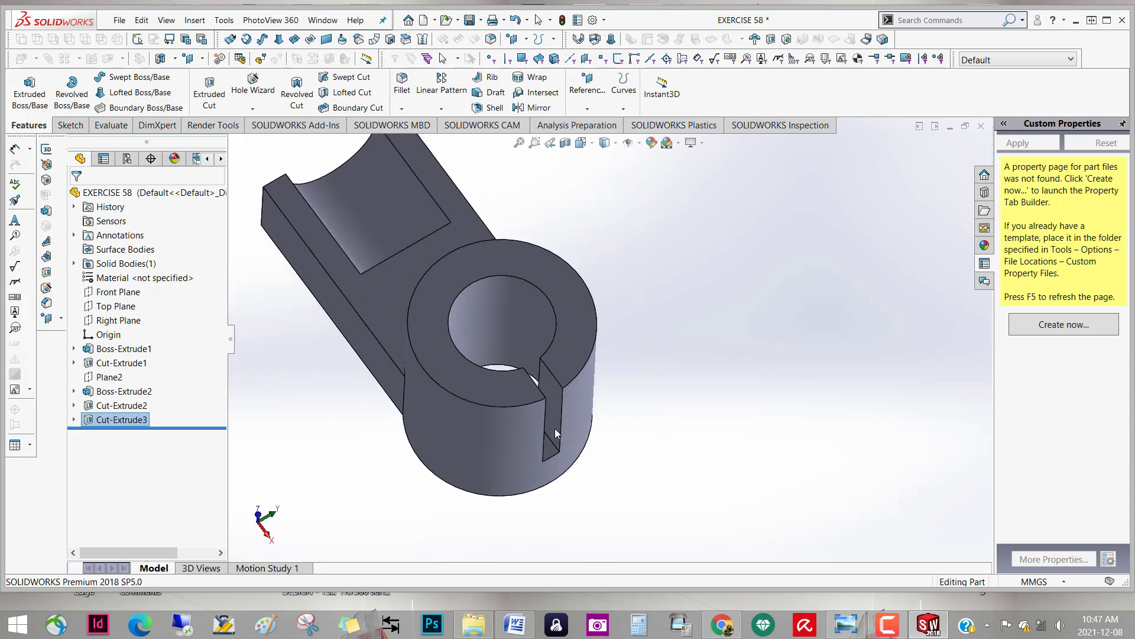
click(563, 20)
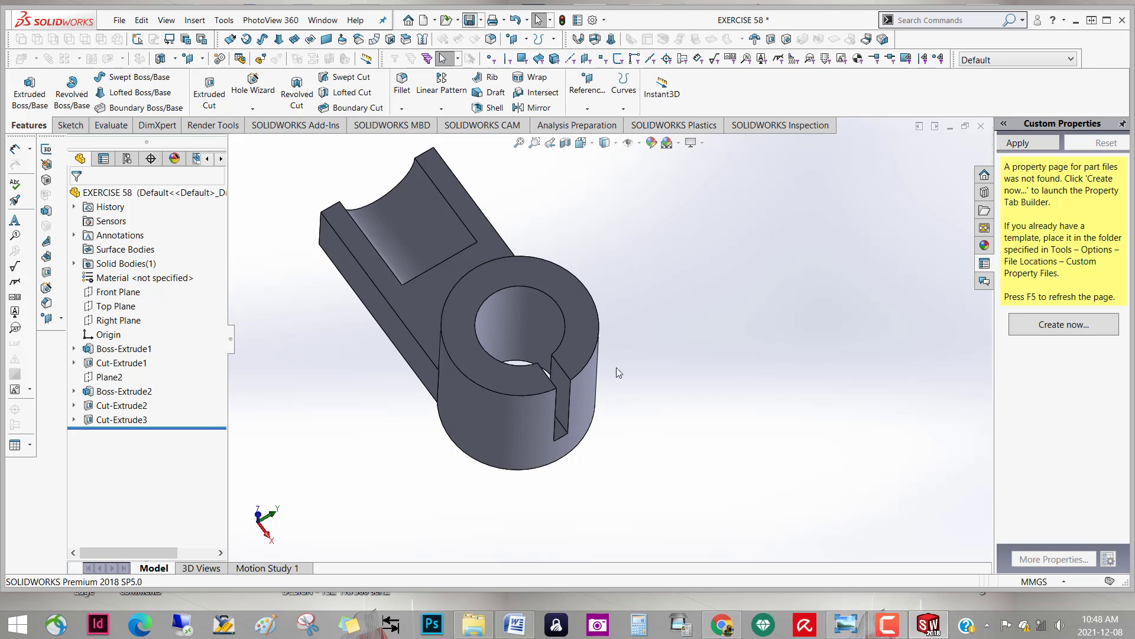
key(ctrl+s)
Orbit and zoom around the slotted part to inspect it from several angles
mouse_move(646, 424)
middle_down()
mouse_move(664, 309)
mouse_move(693, 433)
mouse_move(675, 394)
mouse_move(556, 328)
mouse_move(547, 279)
mouse_move(526, 456)
mouse_move(613, 410)
mouse_move(553, 483)
mouse_move(502, 356)
mouse_move(502, 283)
mouse_move(547, 209)
middle_up()
scroll(675, 394, down, 3)
scroll(661, 392, up, 3)
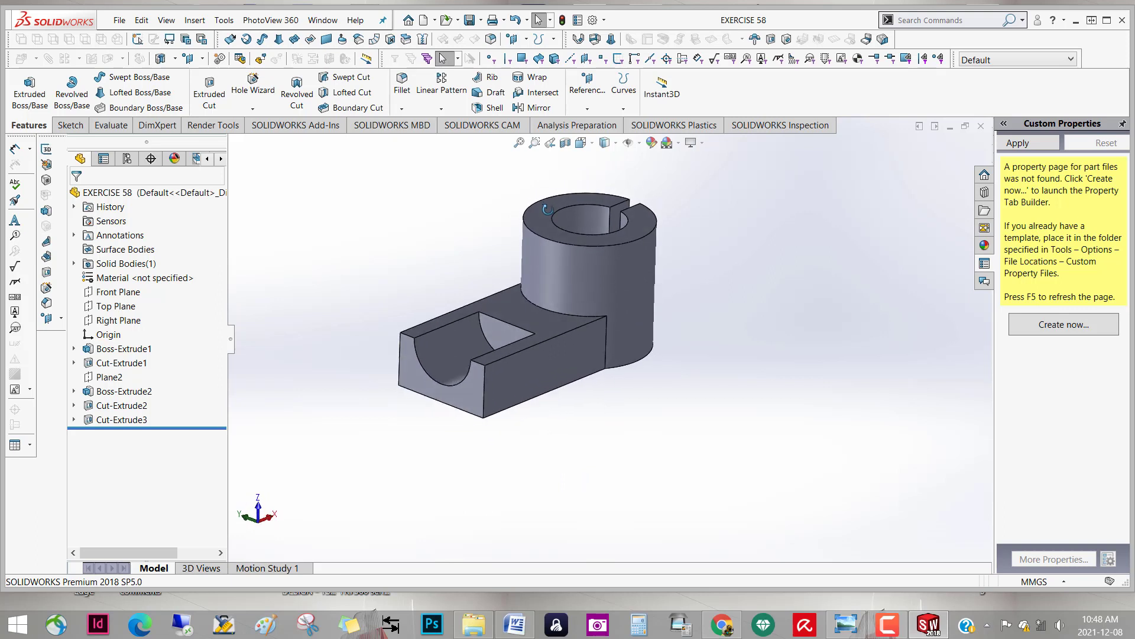
scroll(650, 249, up, 2)
scroll(580, 269, down, 3)
scroll(663, 360, down, 2)
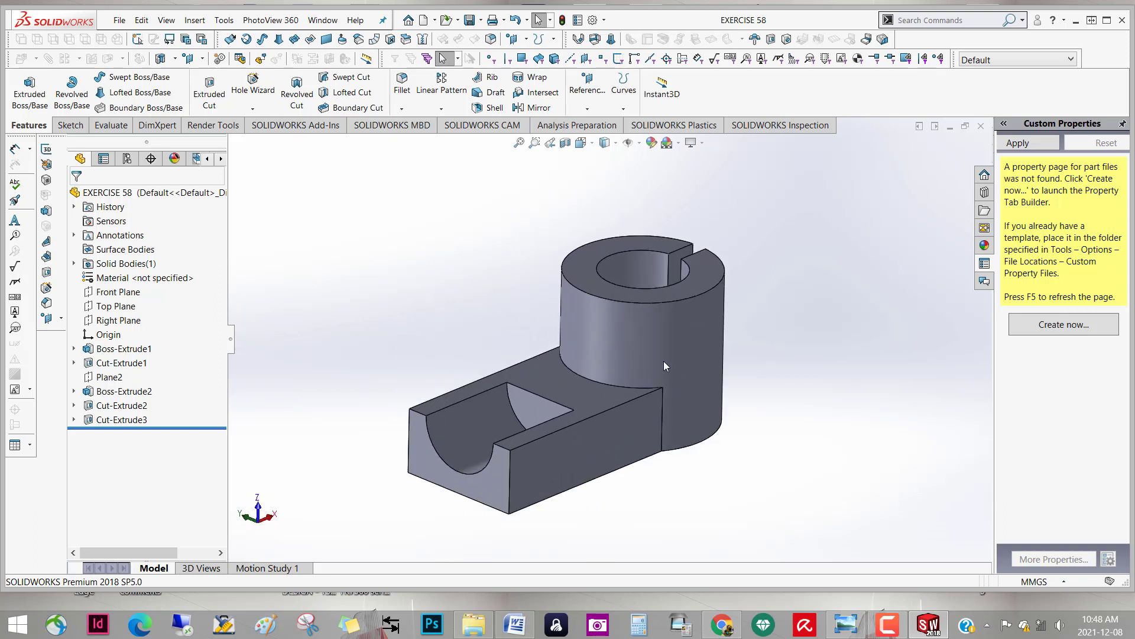
scroll(635, 470, up, 2)
scroll(635, 470, down, 2)
middle_drag(698, 502, 655, 508)
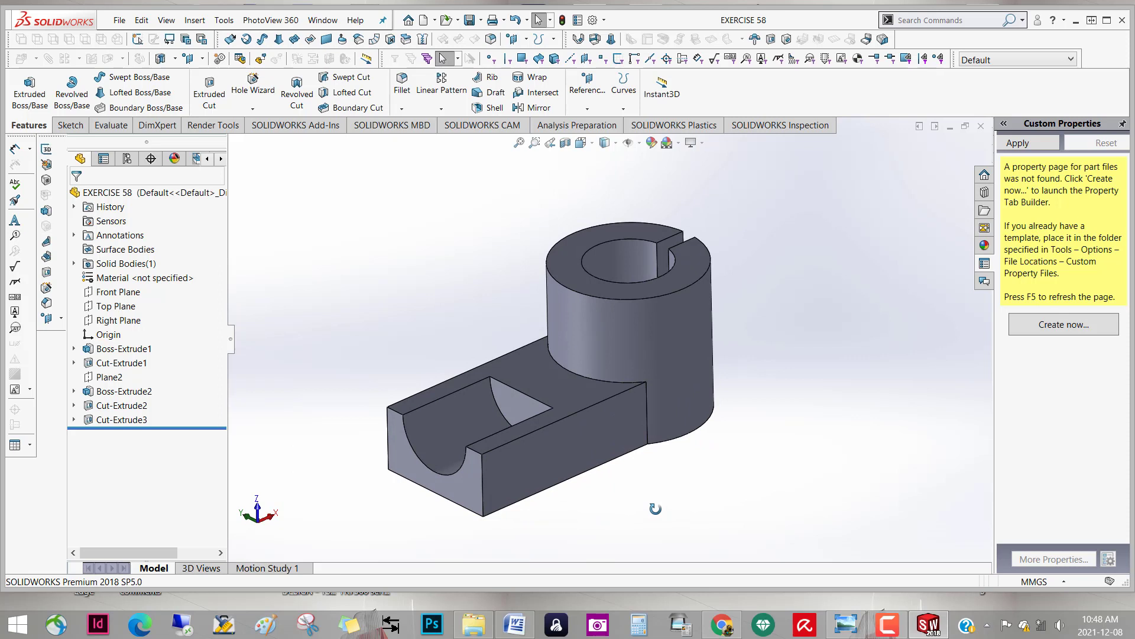
mouse_move(706, 490)
middle_down()
mouse_move(680, 482)
mouse_move(683, 496)
middle_up()
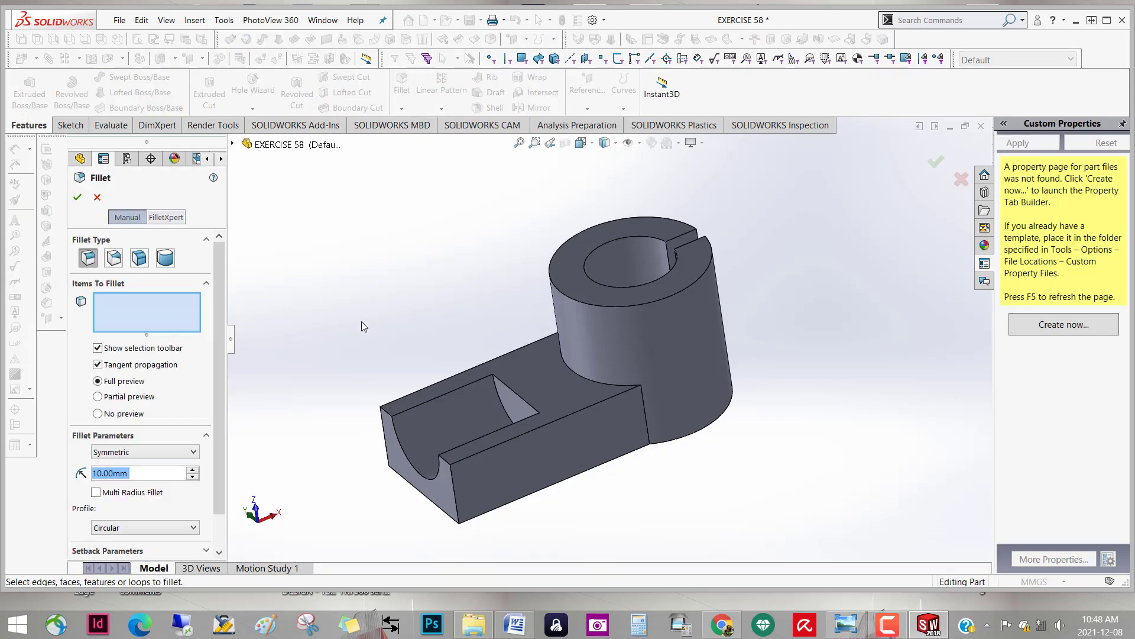
Fillet the two arm-to-cylinder edges, the arm's vertical edge and the semicircular slot edge at 2 mm
click(139, 473)
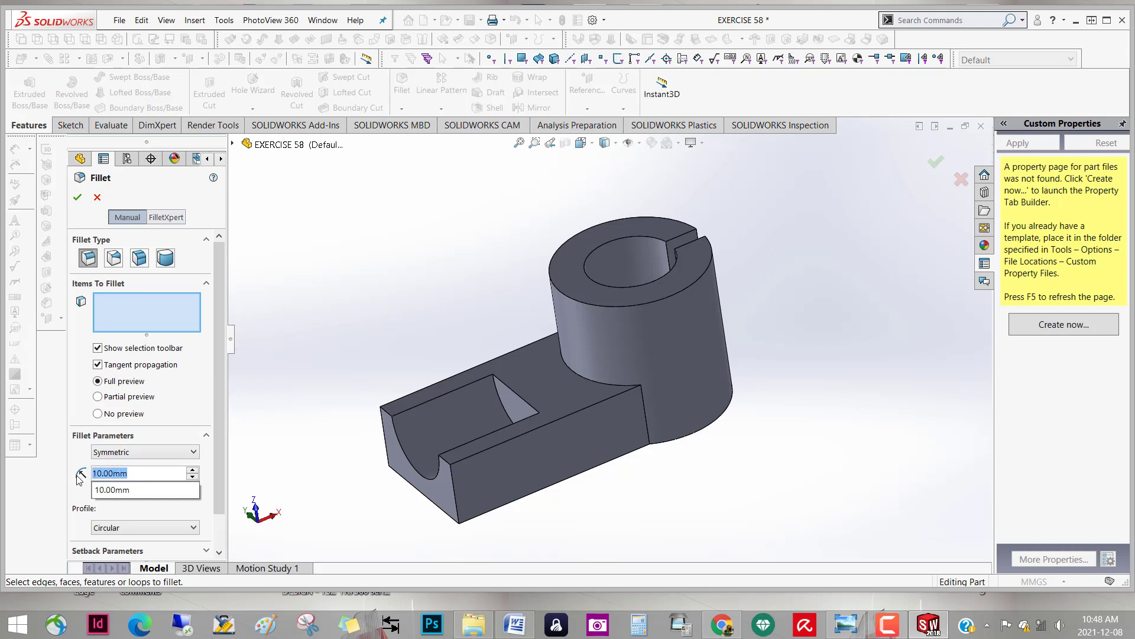
text(2)
key(Return)
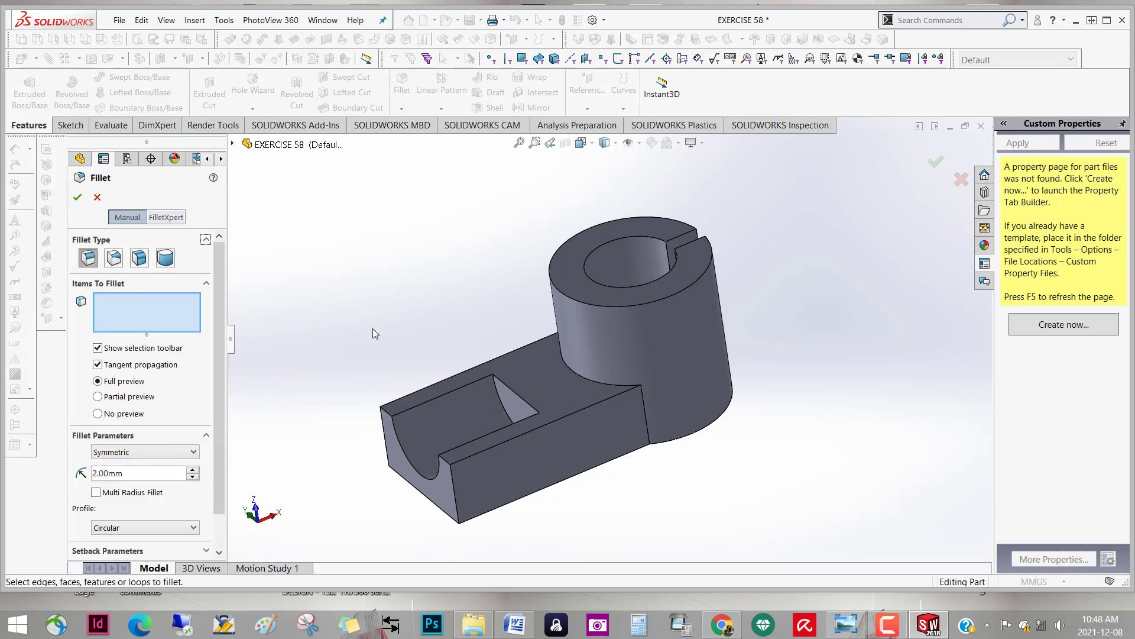
click(567, 370)
mouse_move(591, 414)
middle_down()
mouse_move(624, 424)
mouse_move(474, 387)
middle_up()
click(623, 424)
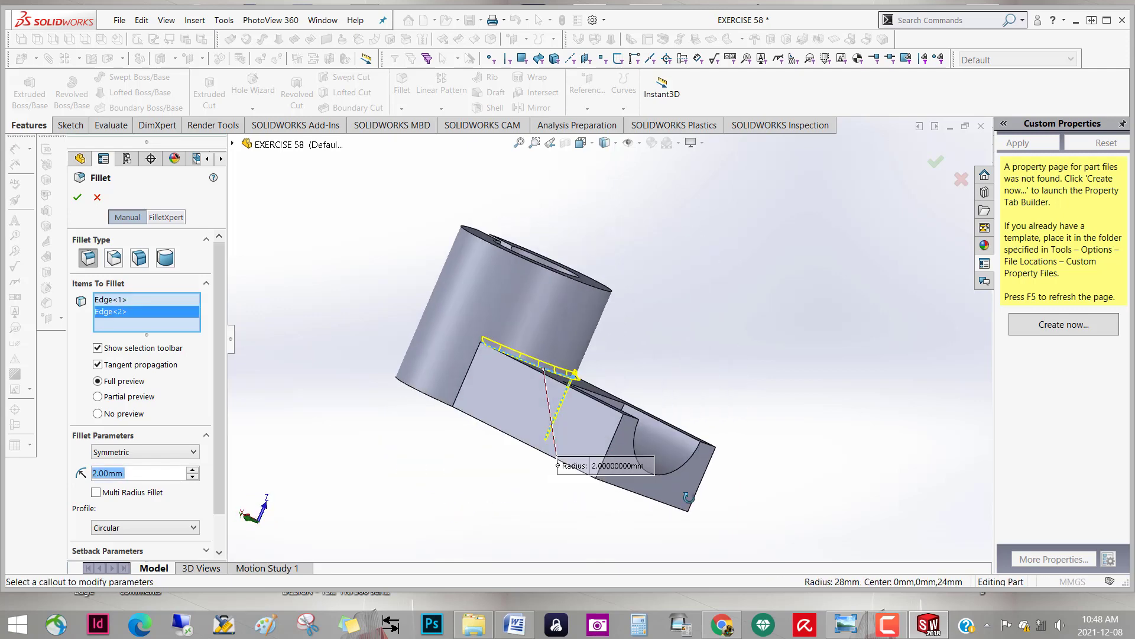
click(467, 372)
middle_drag(460, 519, 367, 525)
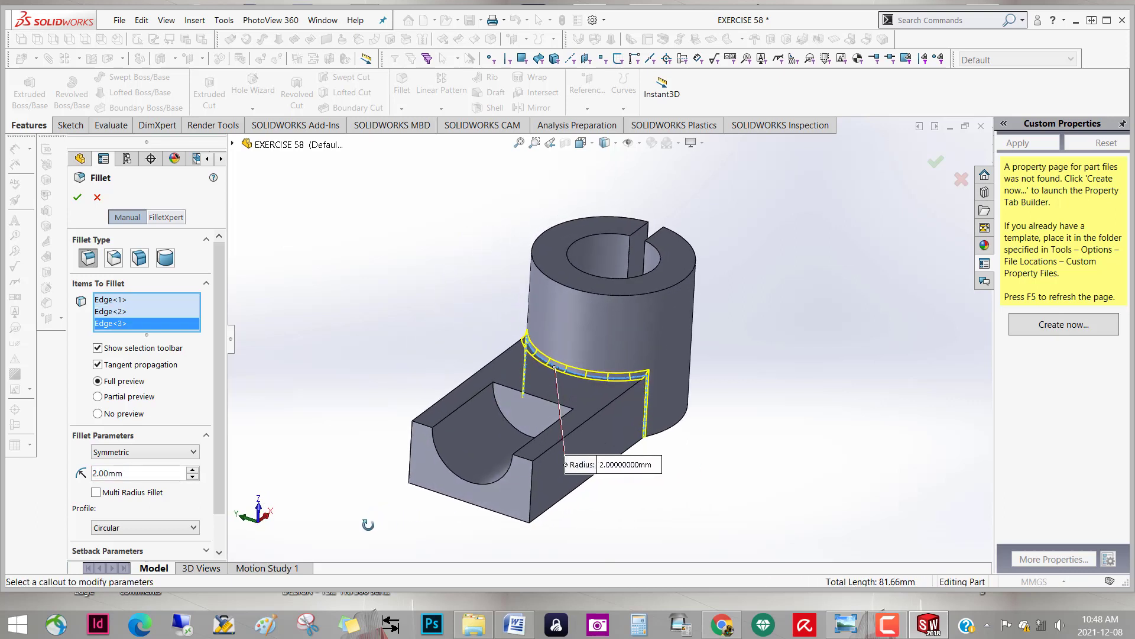
click(519, 434)
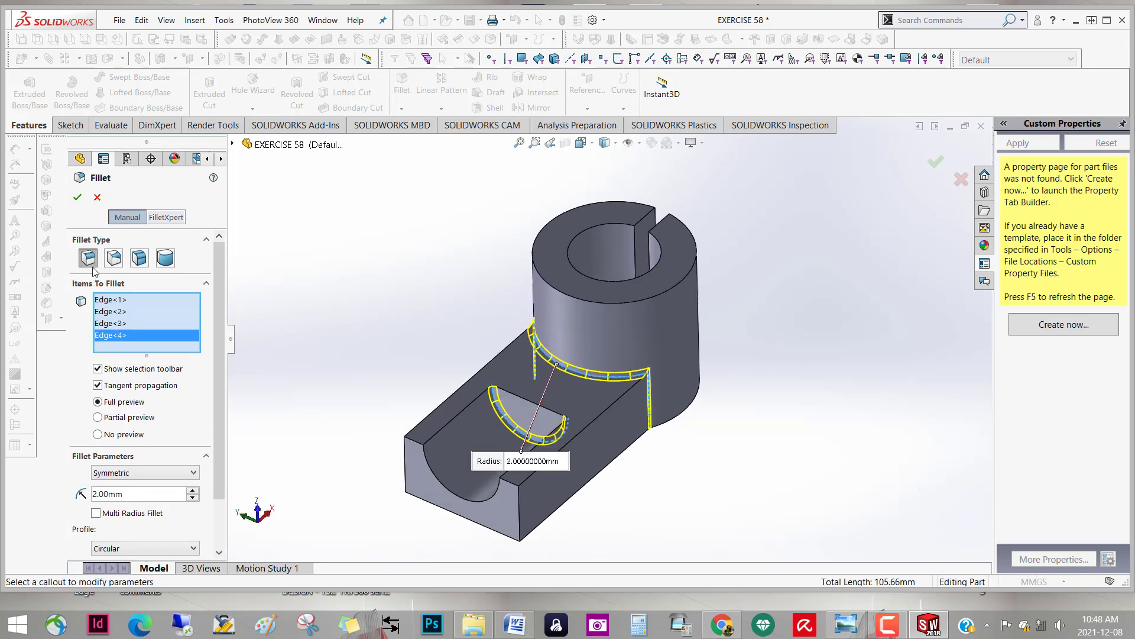
mouse_move(247, 321)
middle_down()
mouse_move(695, 451)
mouse_move(765, 436)
mouse_move(733, 473)
mouse_move(666, 489)
mouse_move(625, 529)
mouse_move(661, 433)
middle_up()
mouse_move(741, 467)
middle_down()
mouse_move(685, 431)
mouse_move(721, 443)
mouse_move(727, 466)
mouse_move(672, 457)
middle_up()
scroll(604, 421, down, 2)
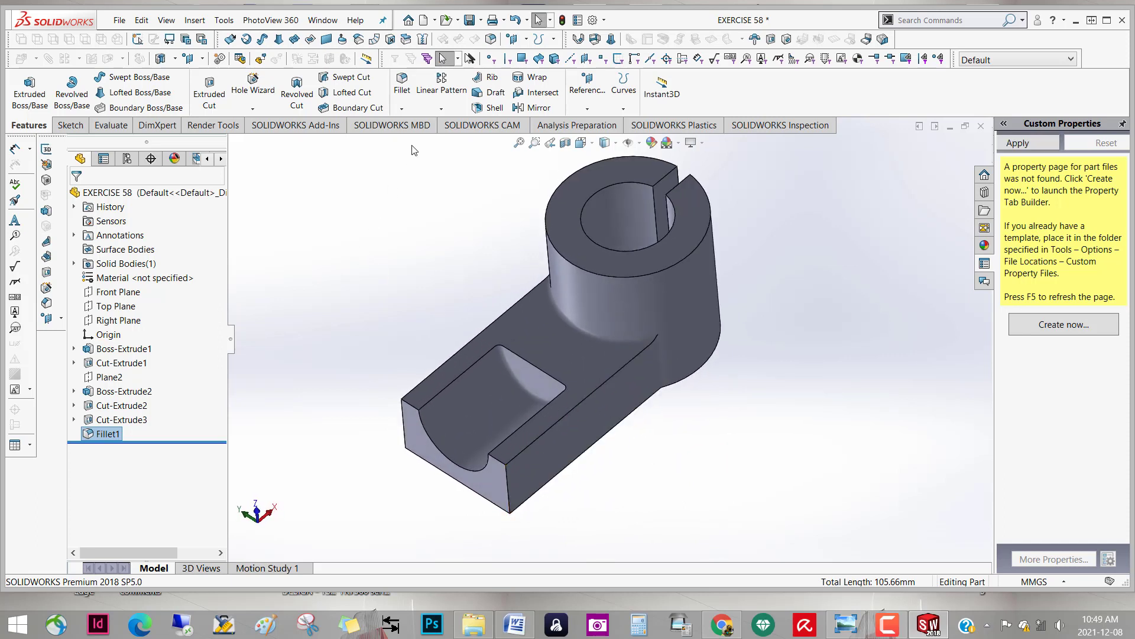
Fillet the cylinder's top outer and bore edges, lower hole edge and bottom outer edges at 2 mm
click(401, 92)
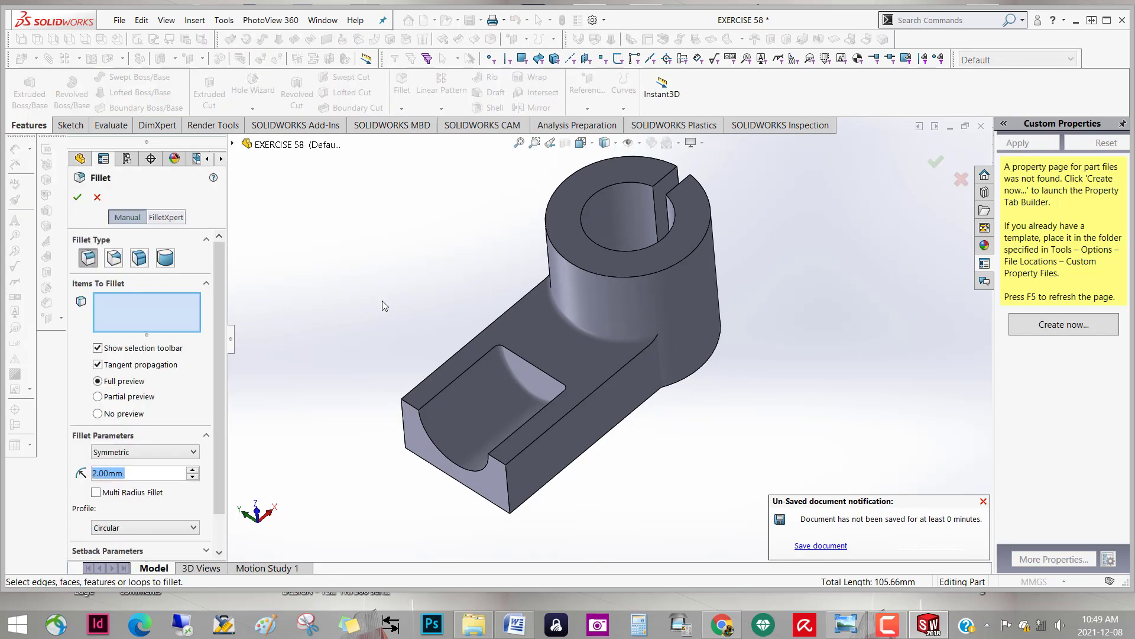
click(546, 210)
click(612, 239)
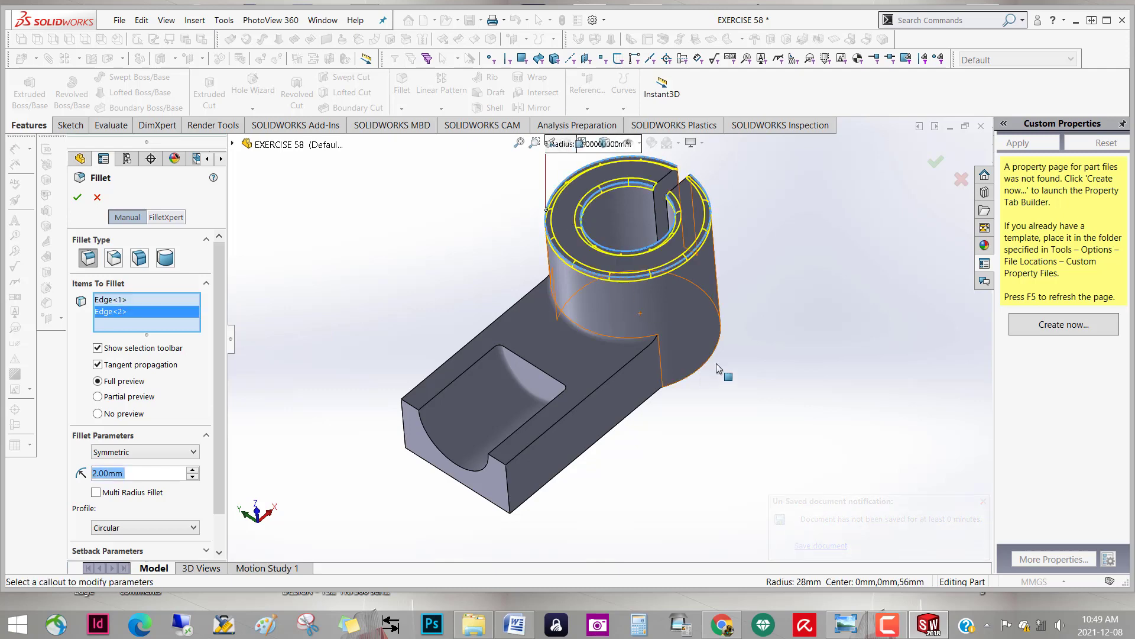
mouse_move(722, 373)
middle_down()
mouse_move(706, 297)
mouse_move(633, 396)
middle_up()
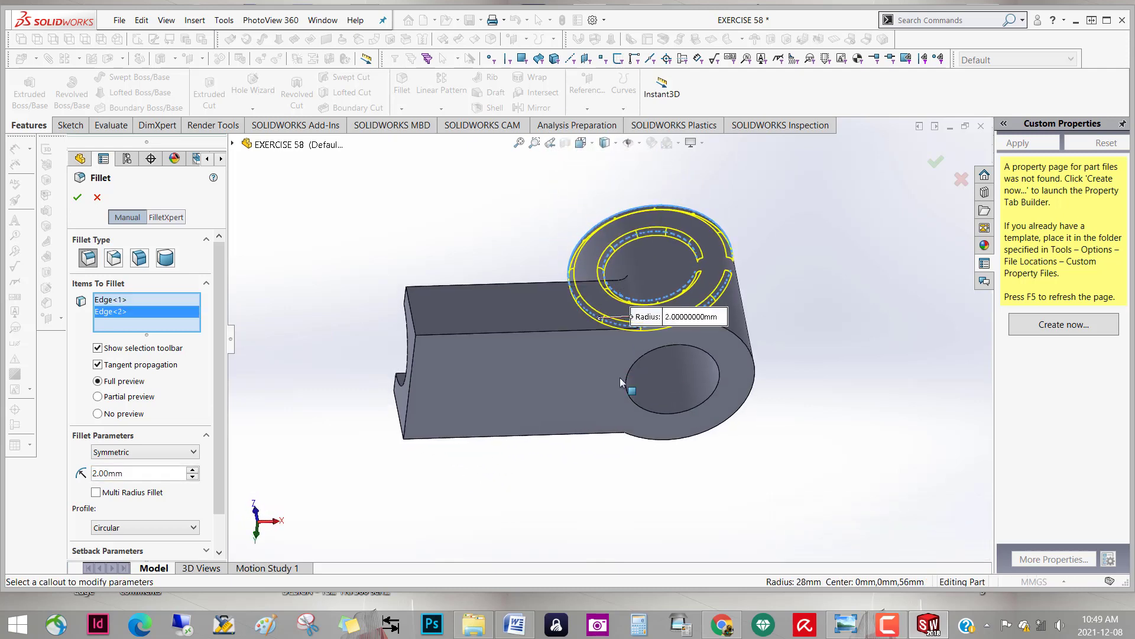
click(633, 395)
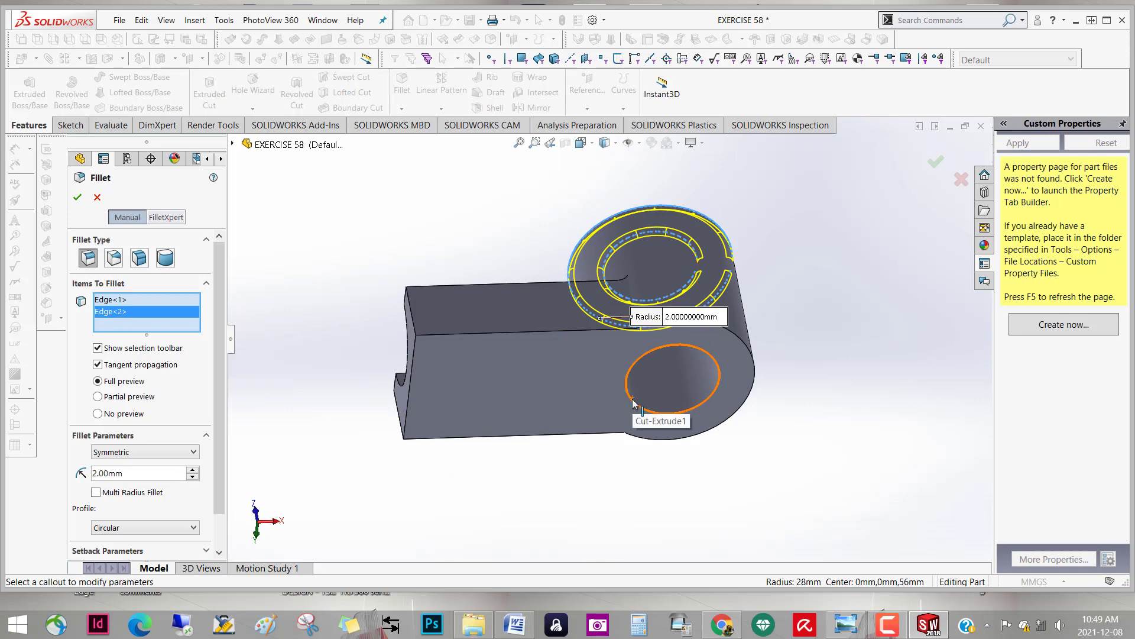
mouse_move(763, 450)
middle_down()
mouse_move(745, 490)
mouse_move(743, 464)
middle_up()
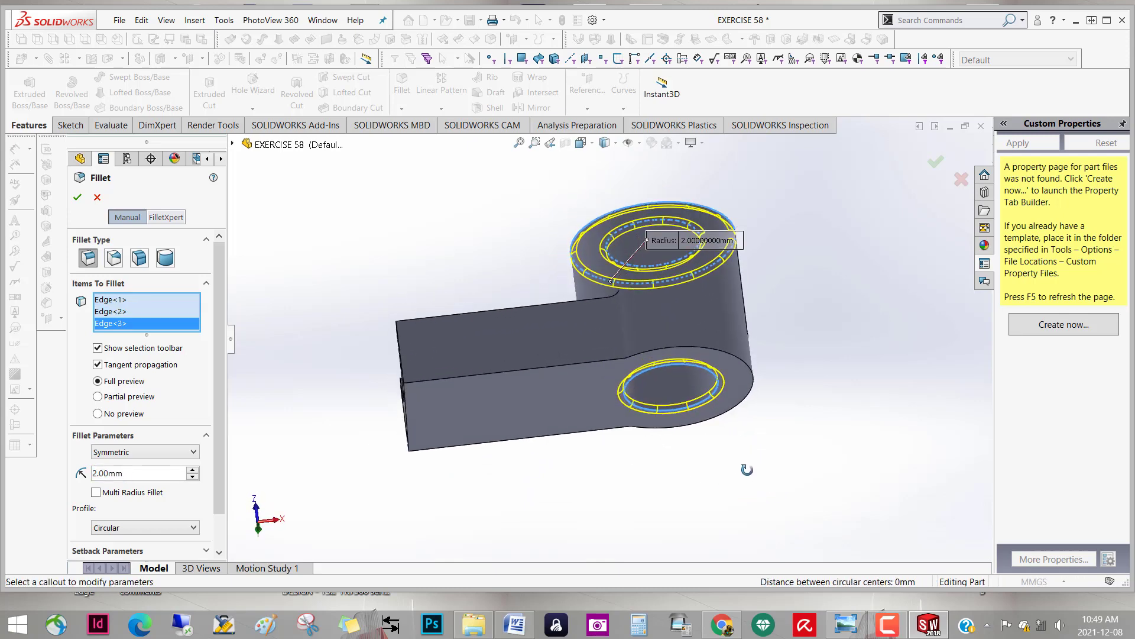
click(755, 390)
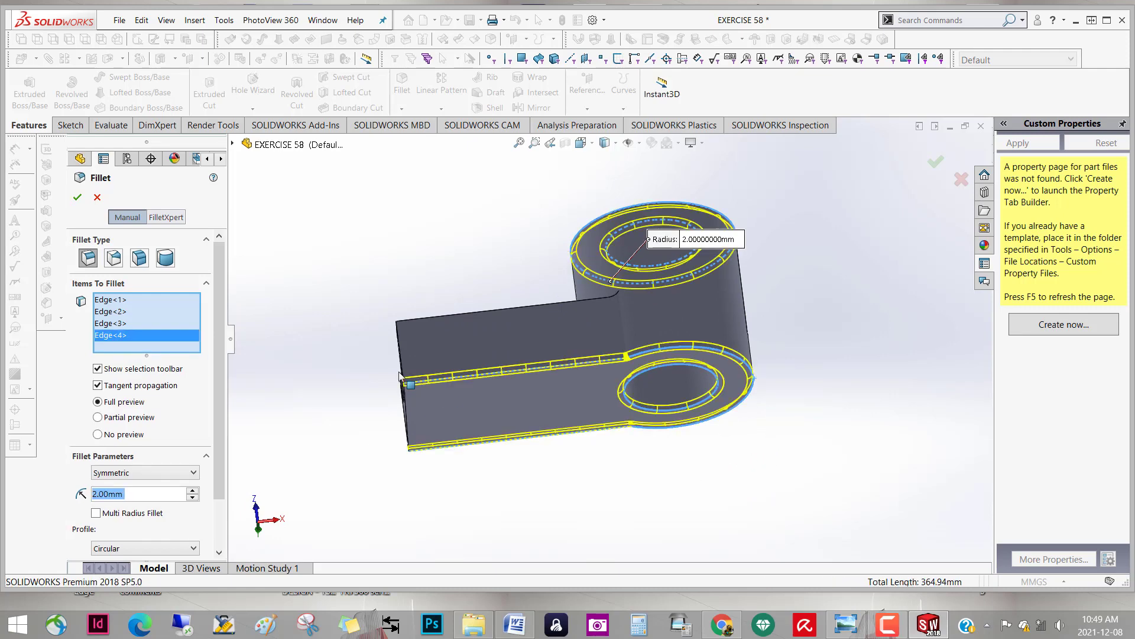
click(78, 198)
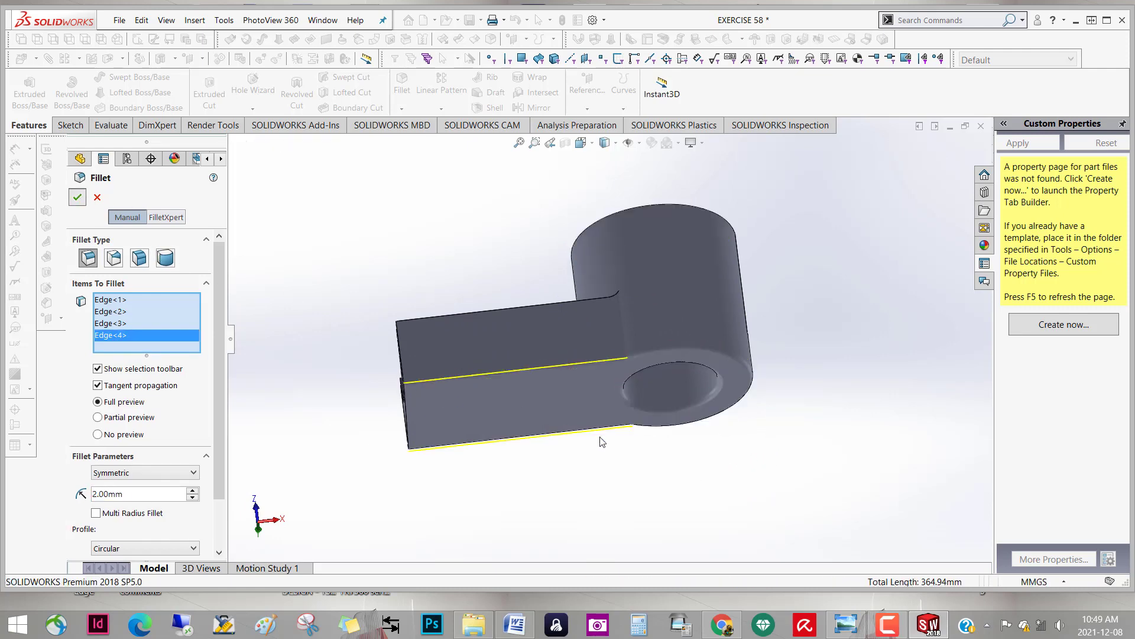
mouse_move(562, 387)
middle_down()
mouse_move(621, 246)
mouse_move(569, 352)
mouse_move(672, 444)
mouse_move(641, 428)
mouse_move(639, 468)
mouse_move(714, 388)
mouse_move(635, 399)
mouse_move(617, 441)
mouse_move(560, 489)
mouse_move(587, 463)
mouse_move(685, 422)
mouse_move(550, 362)
middle_up()
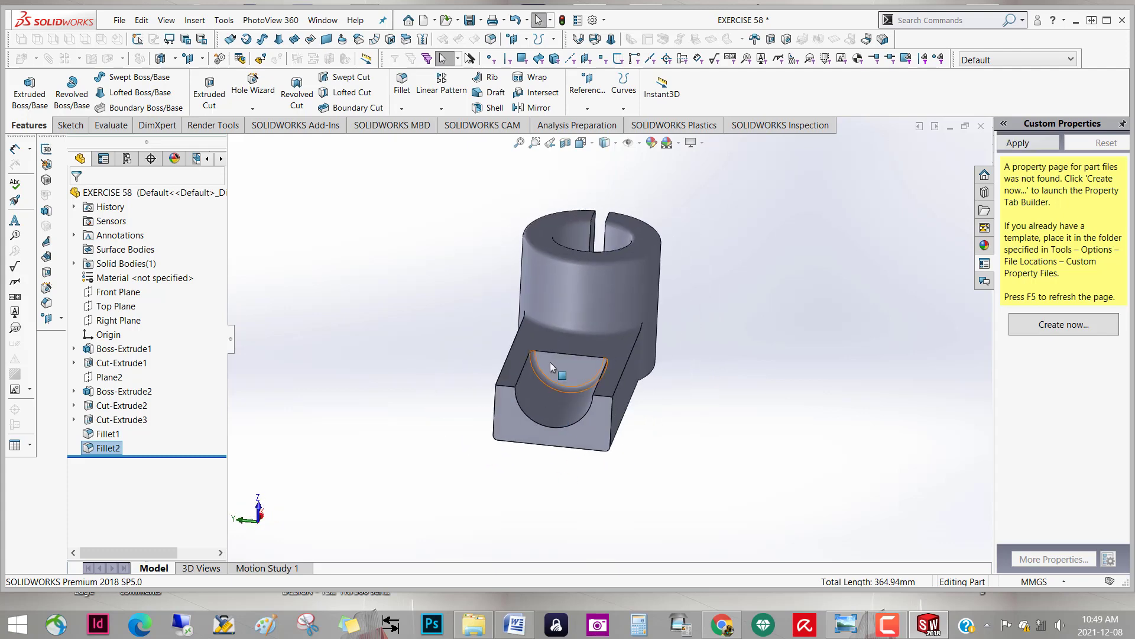
Start Sketch6 on the semicircular slot face viewed Normal To, with the Circle tool ready
click(567, 363)
click(674, 328)
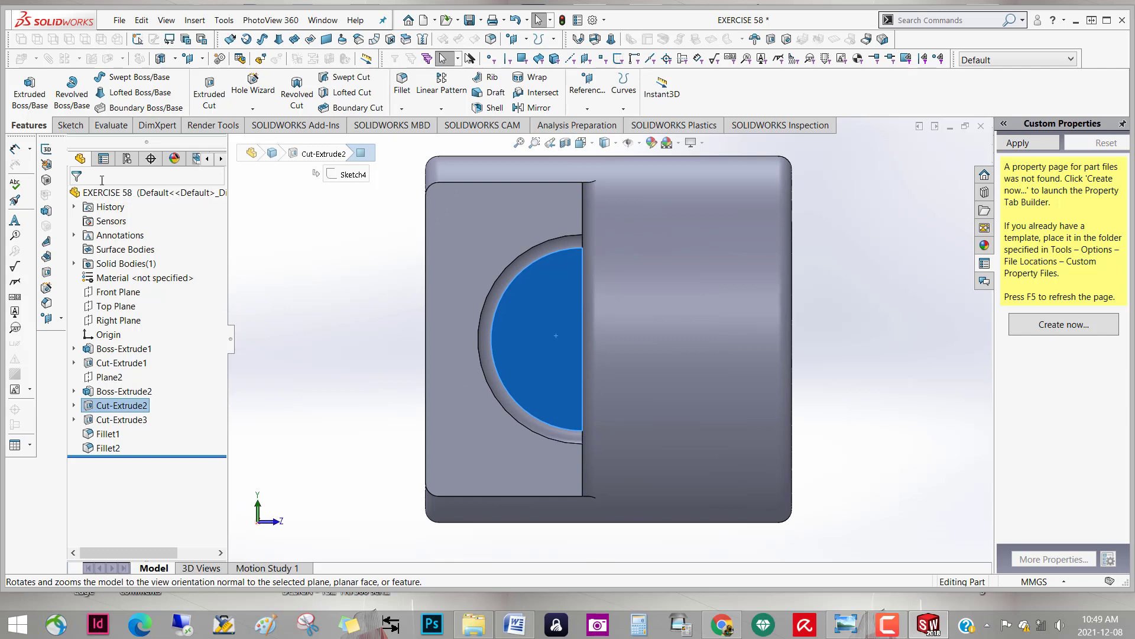
click(70, 125)
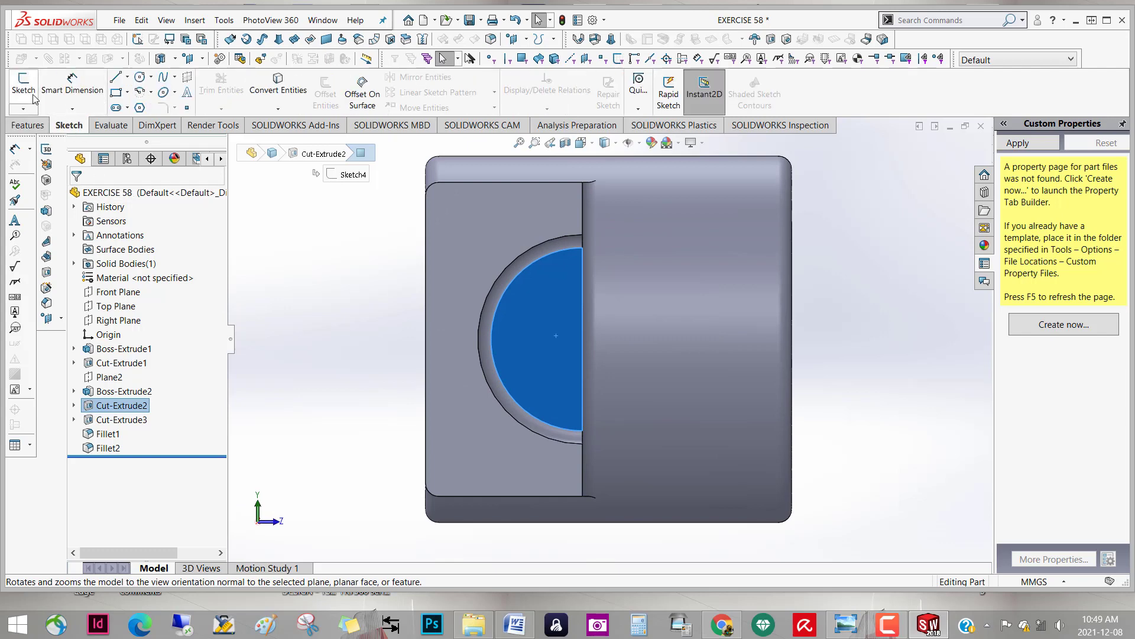
click(22, 88)
click(141, 77)
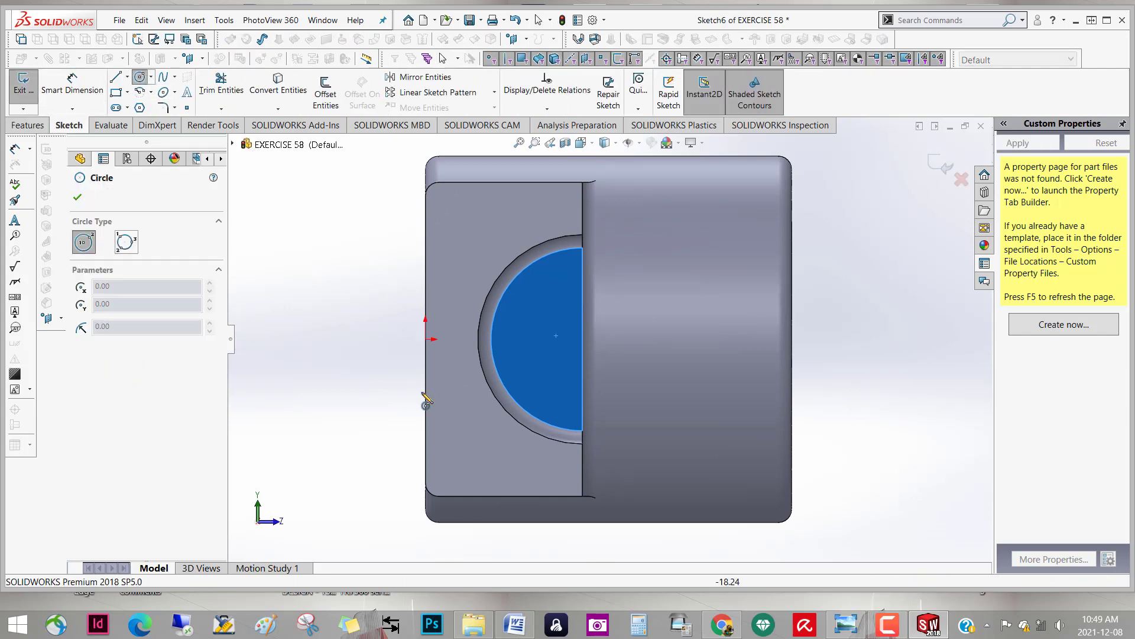
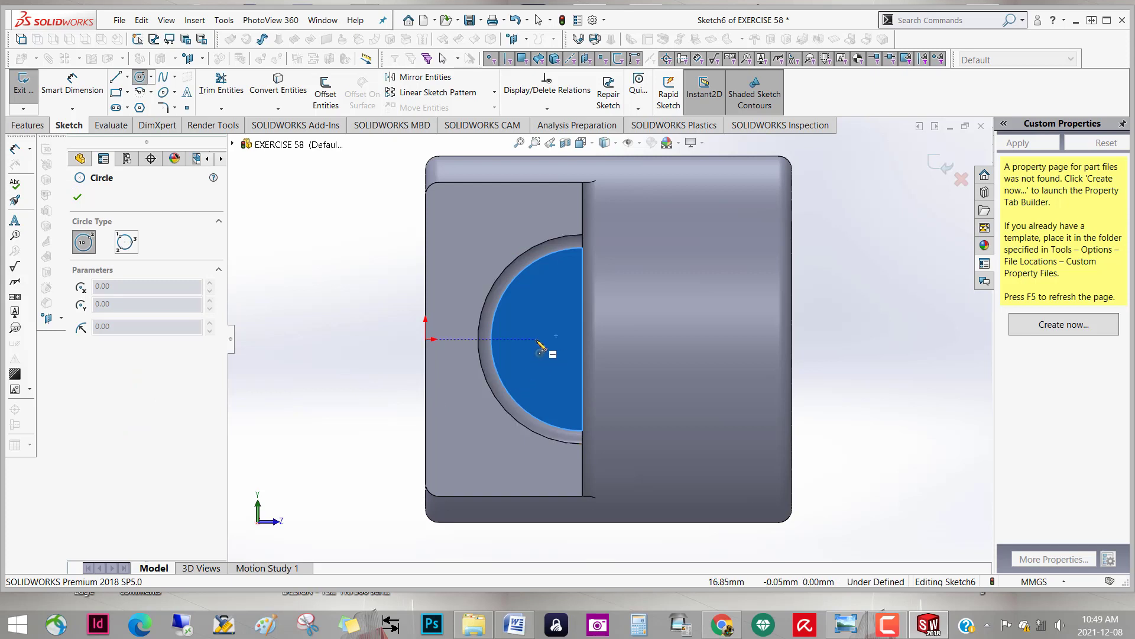
Draw a small circle on the curved slot face and dimension its centre 15 mm from the origin
click(536, 340)
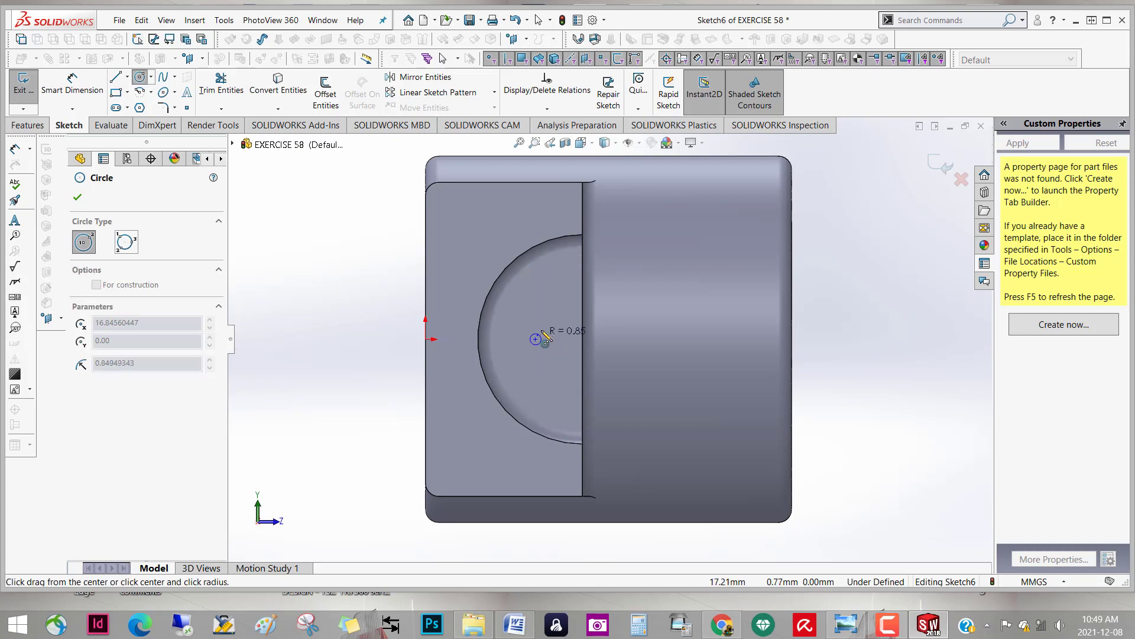
click(550, 324)
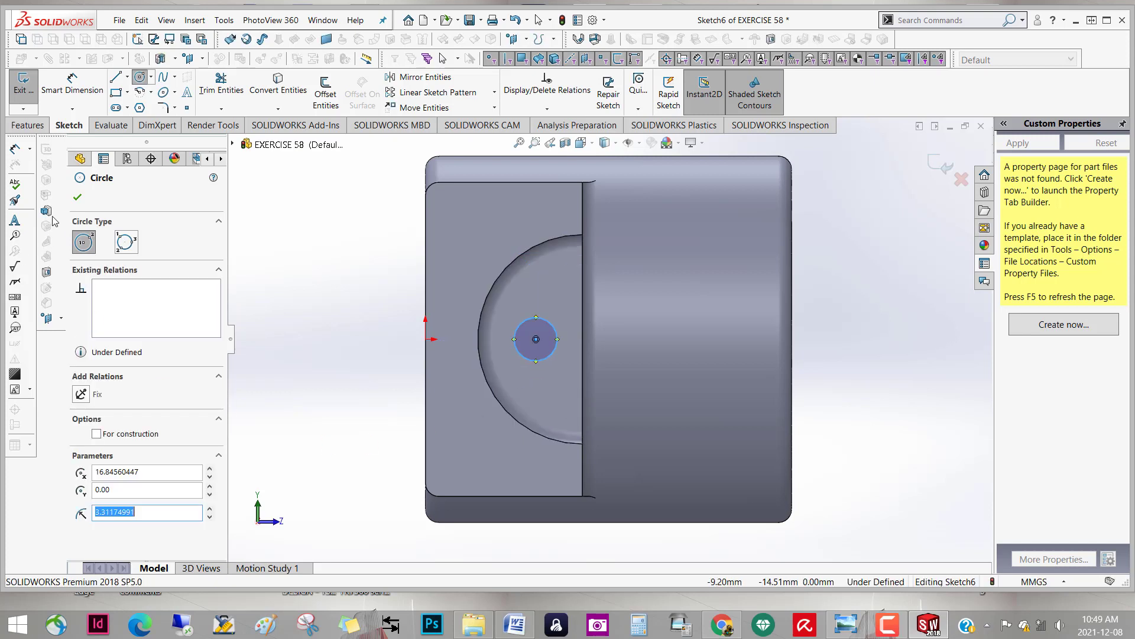
click(85, 88)
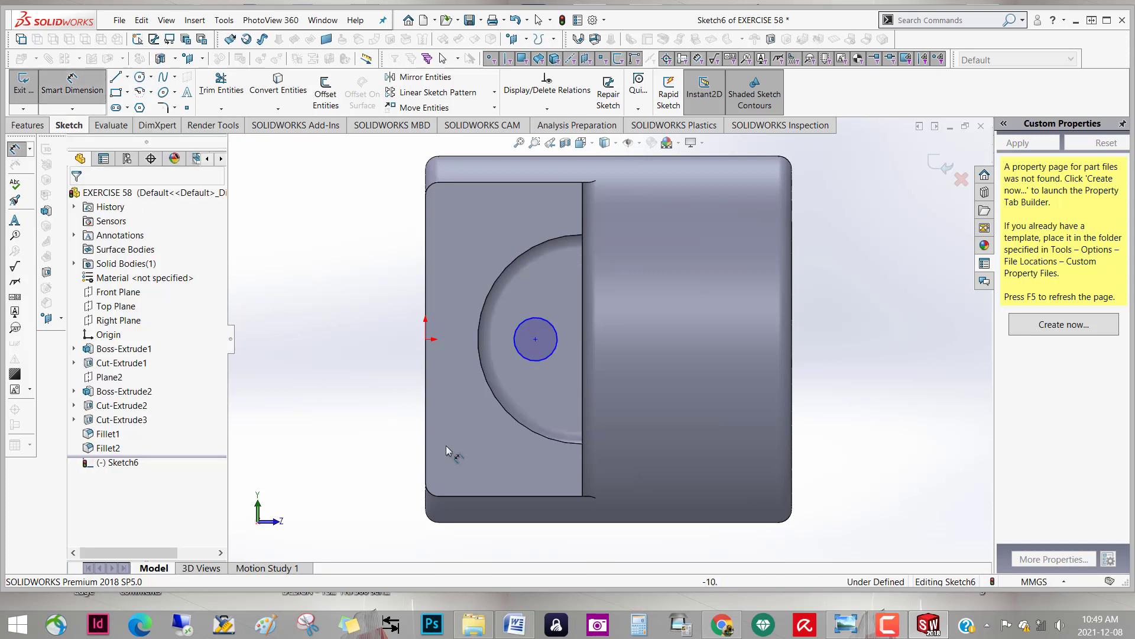
click(536, 339)
click(425, 339)
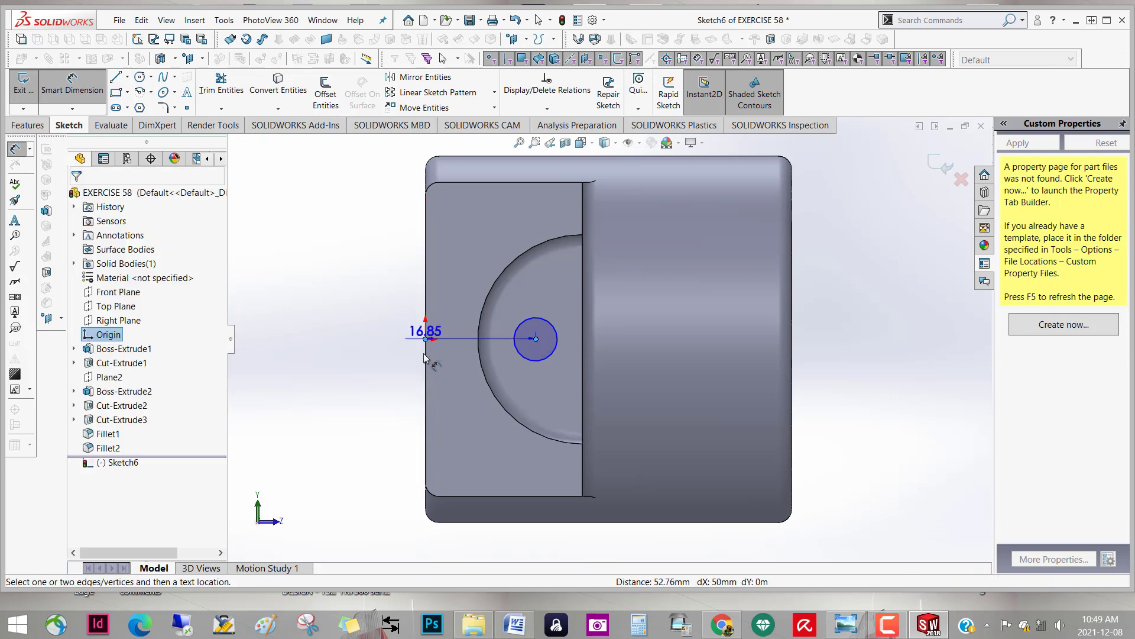
click(479, 365)
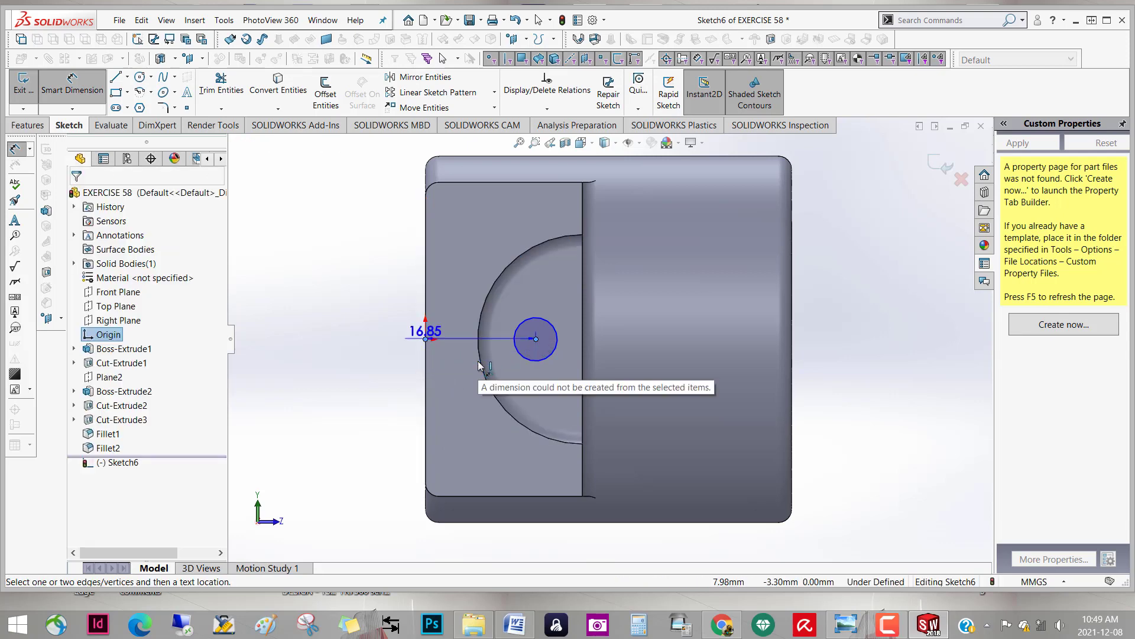
click(484, 355)
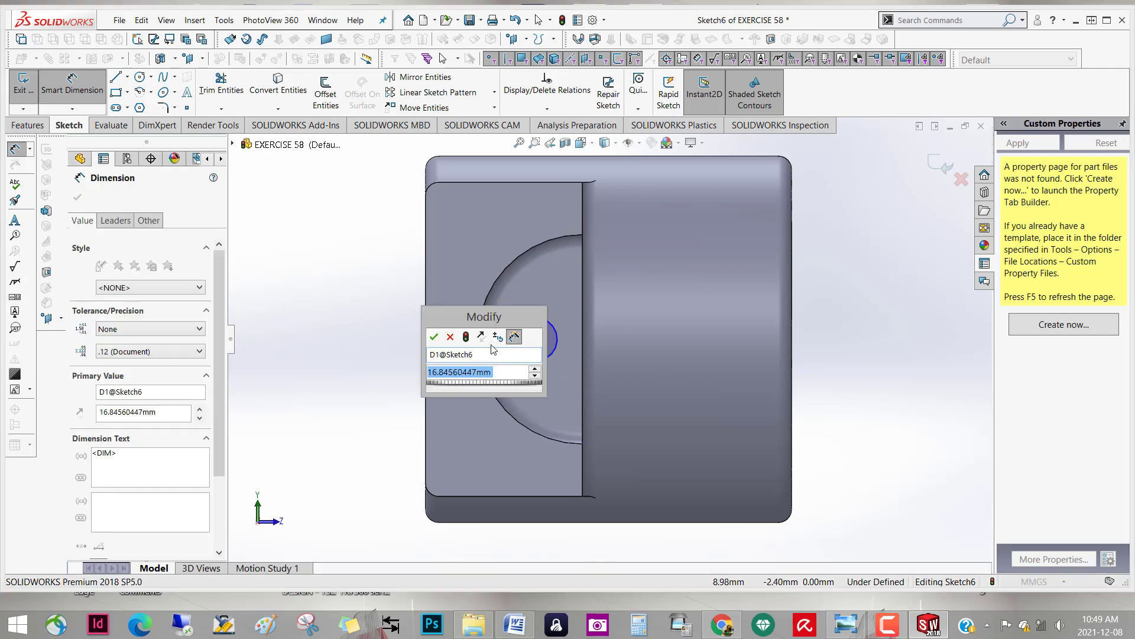
text(15)
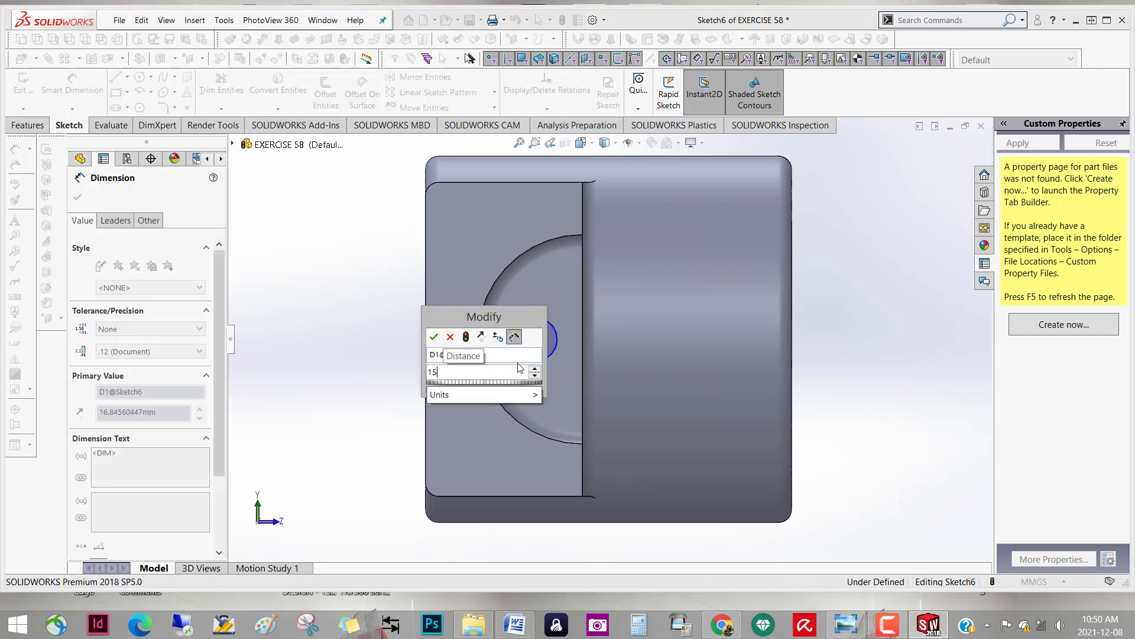
mouse_move(483, 394)
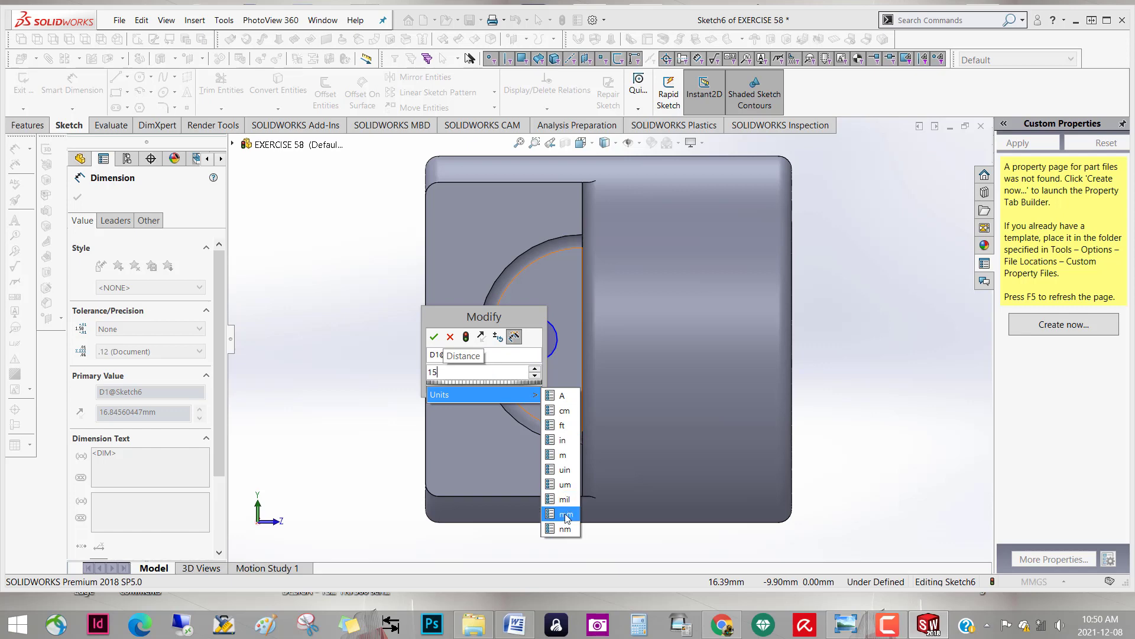
click(566, 515)
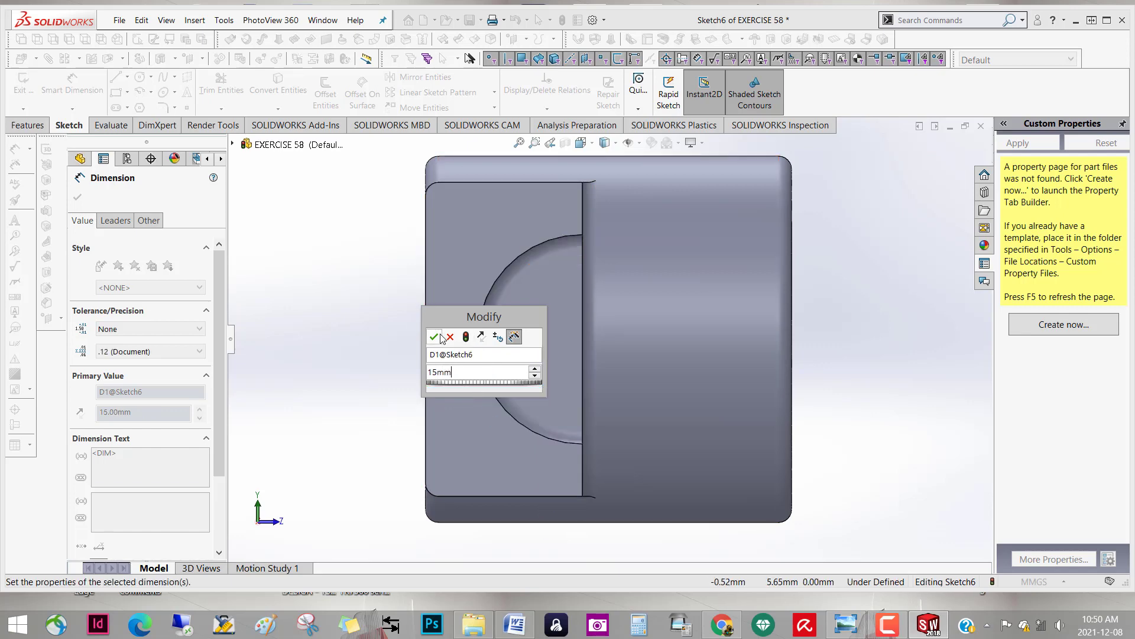
key(Return)
Start an Extruded Cut from the circle sketch, after cancelling a boss extrude preview
middle_drag(367, 410, 334, 444)
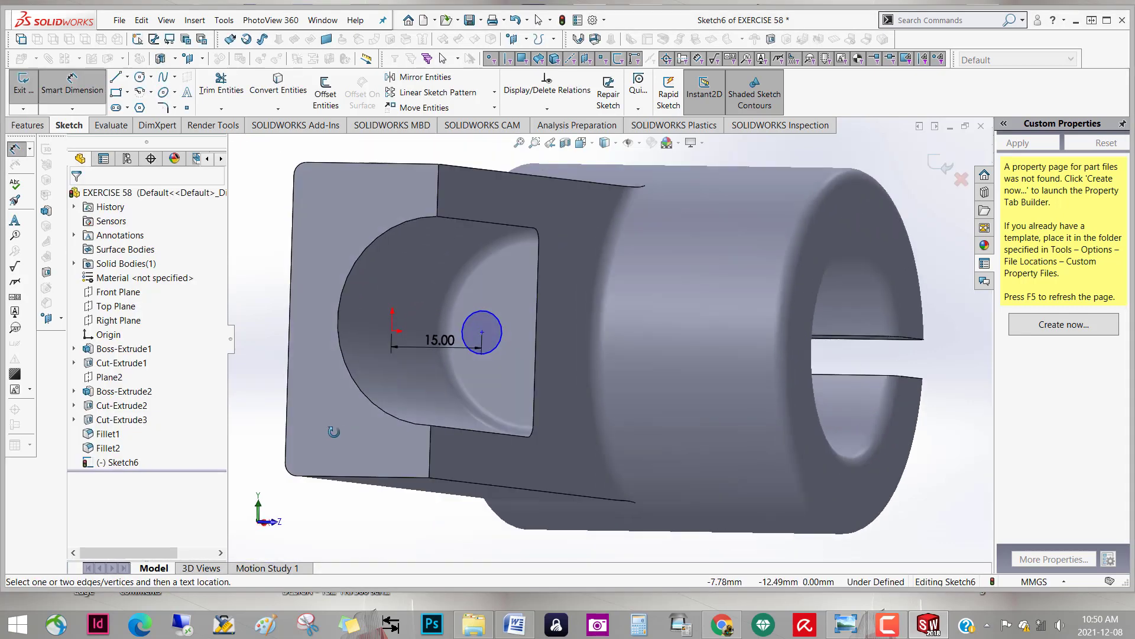
mouse_move(490, 430)
middle_down()
mouse_move(409, 422)
mouse_move(177, 207)
middle_up()
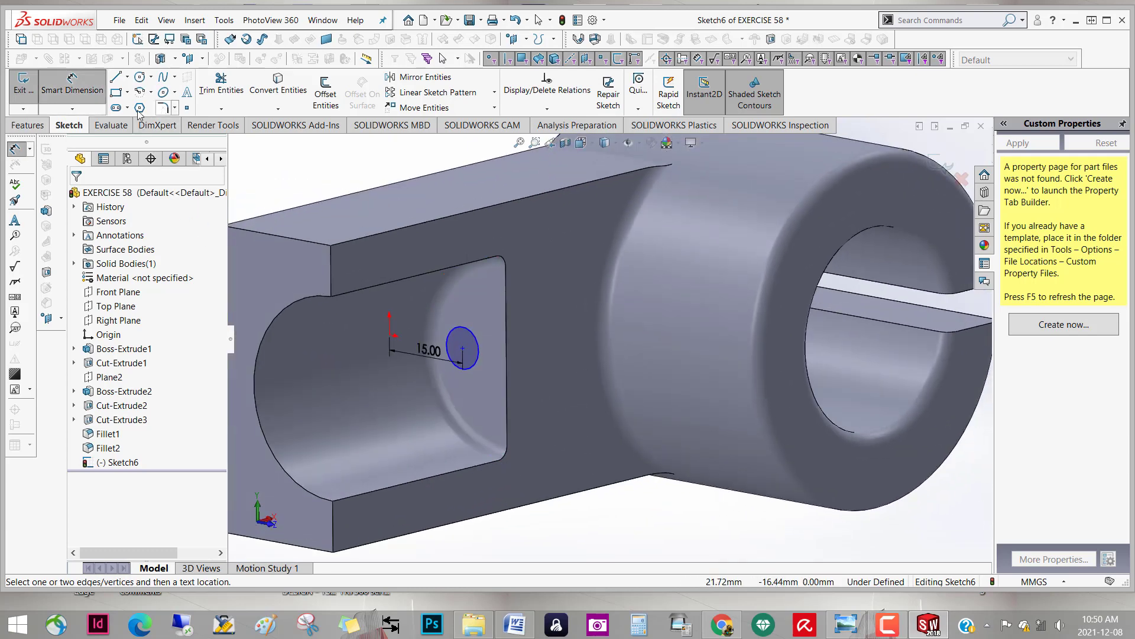
click(31, 129)
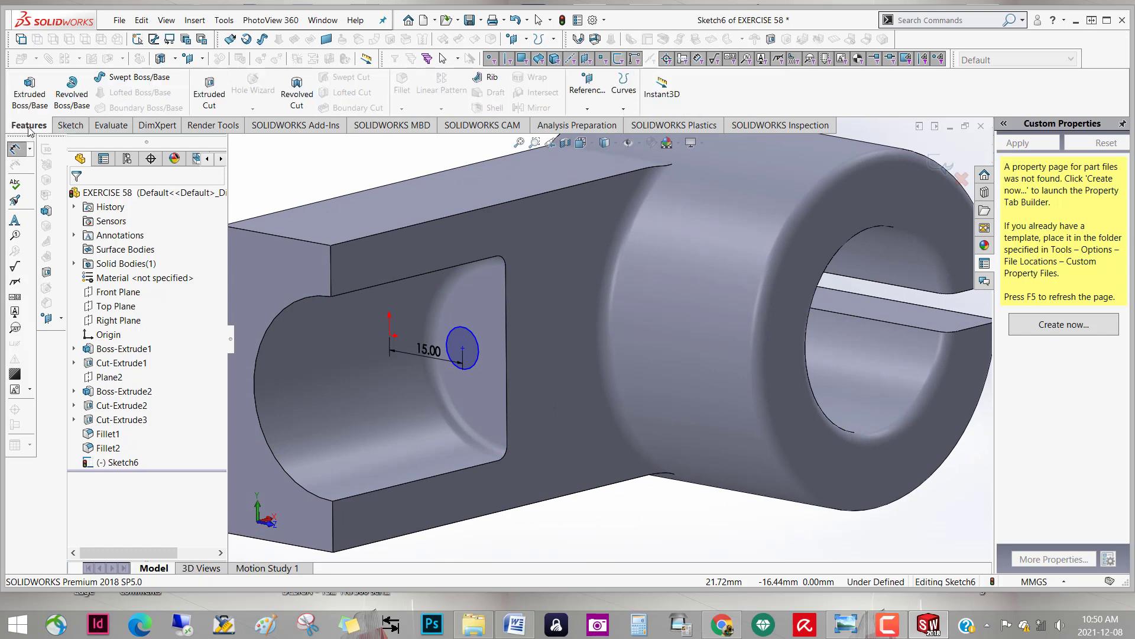
click(31, 92)
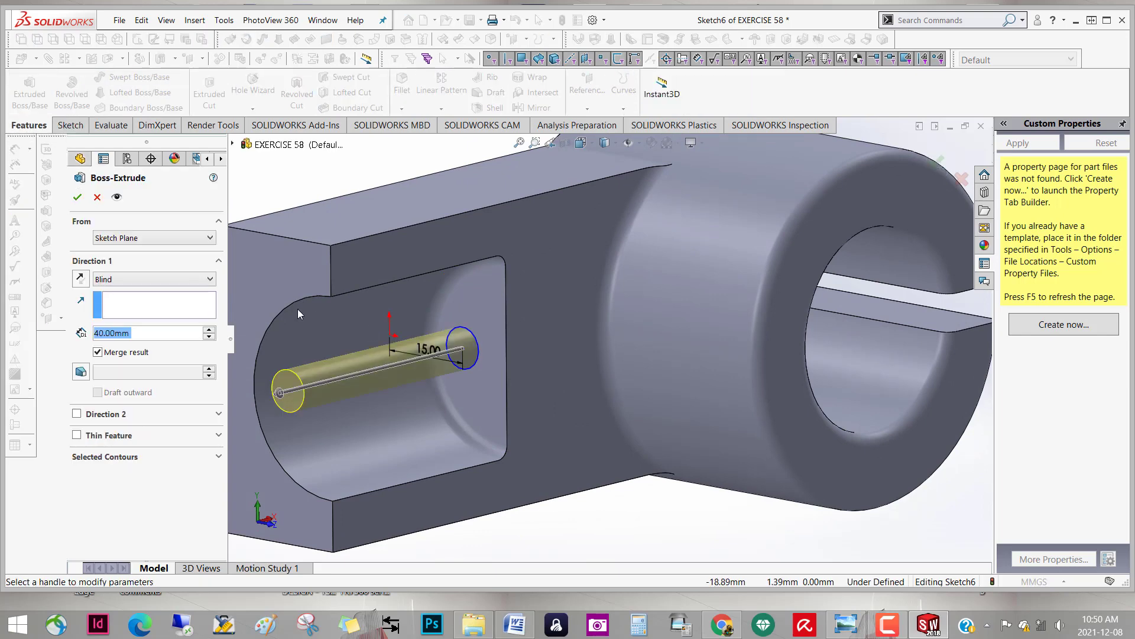
key(Escape)
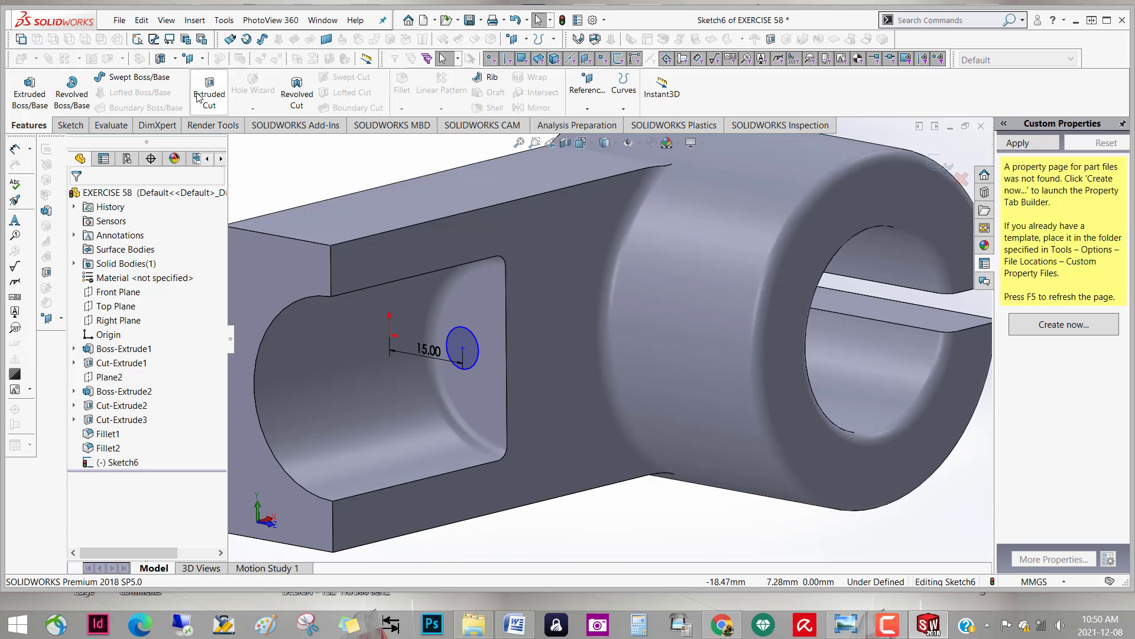
click(198, 97)
mouse_move(462, 400)
middle_down()
mouse_move(549, 476)
mouse_move(664, 464)
middle_up()
scroll(548, 476, up, 3)
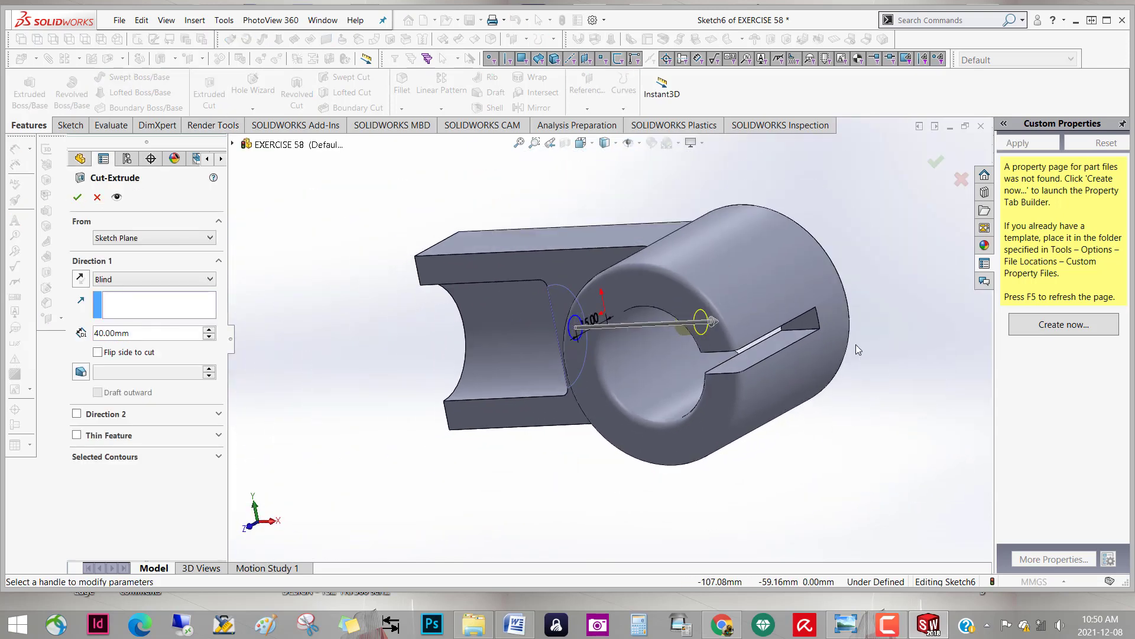
Try Up To Surface and Up To Body, then cut the hole Through All
click(211, 280)
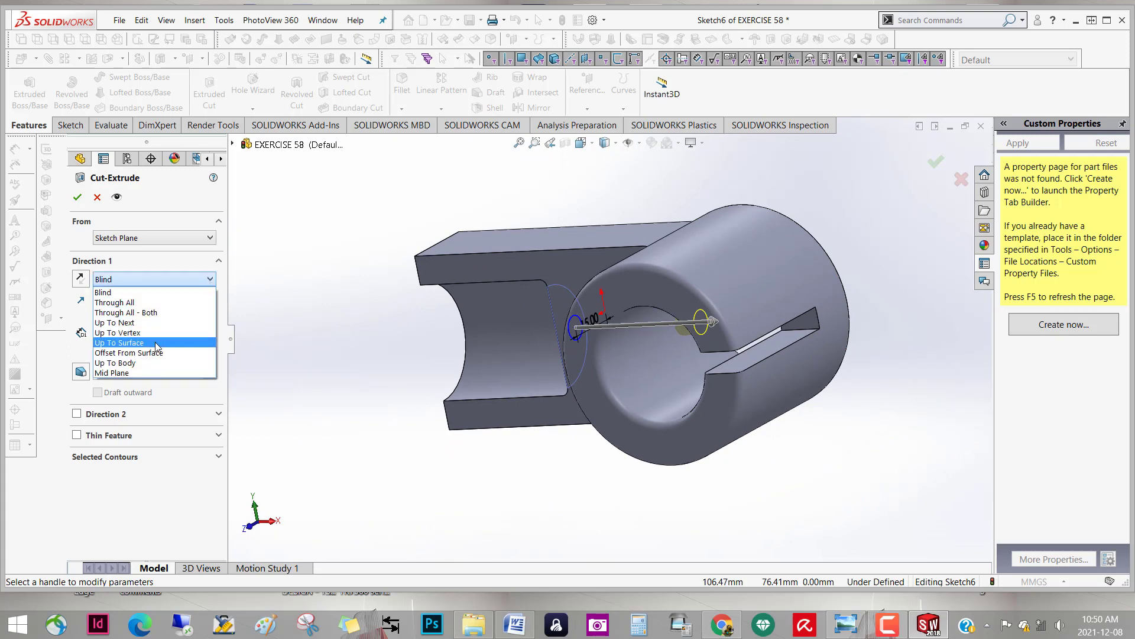
click(157, 343)
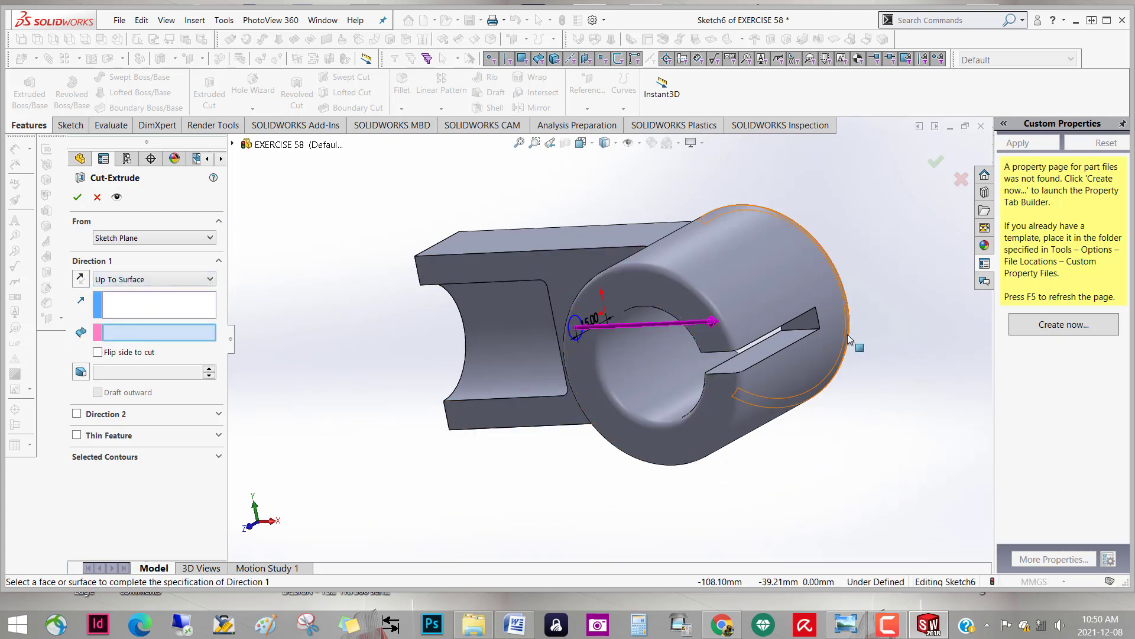
click(843, 361)
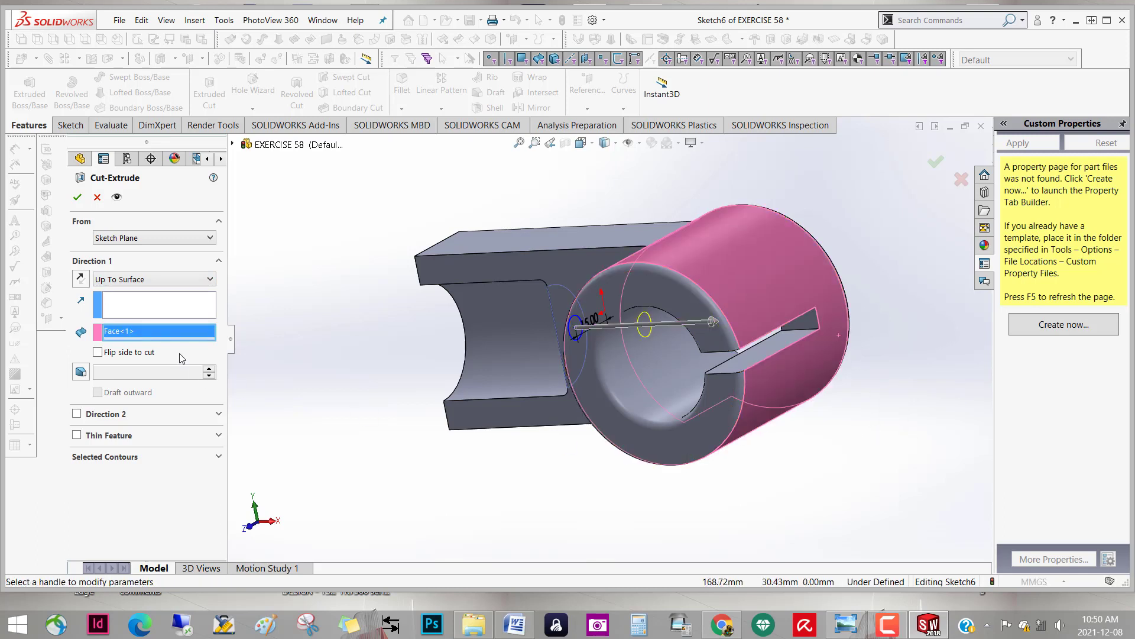
click(209, 282)
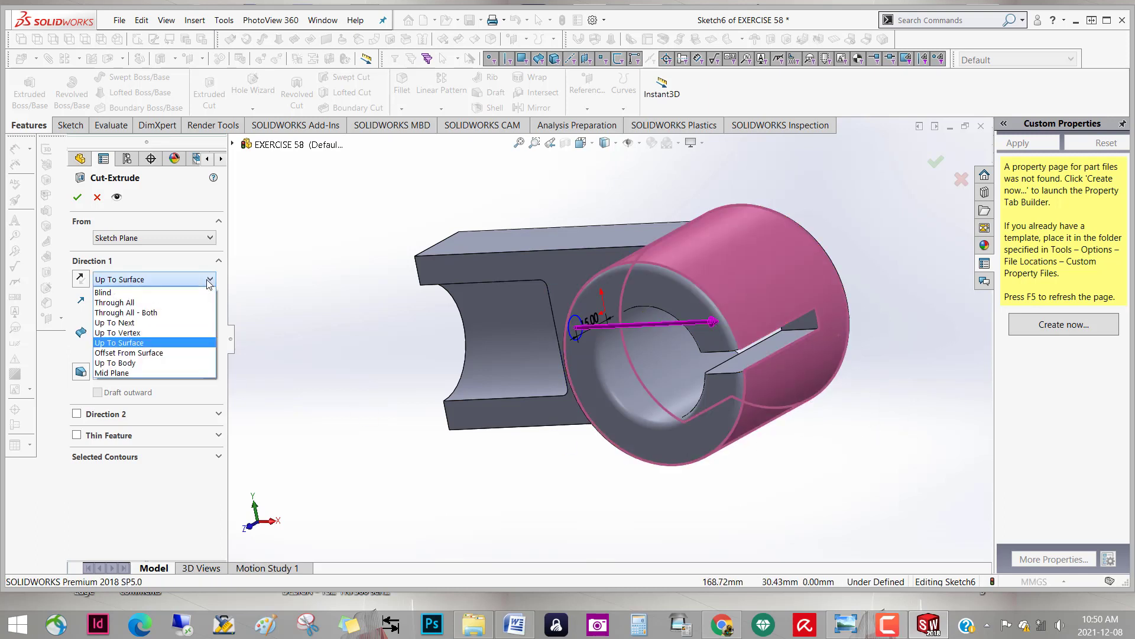
click(167, 361)
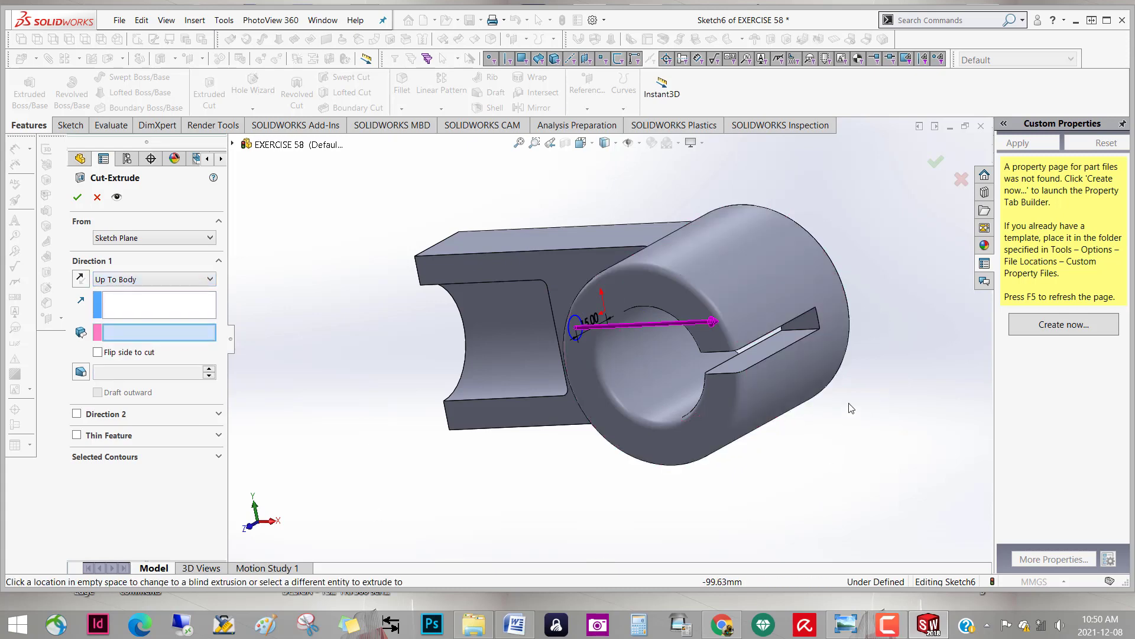
click(839, 354)
mouse_move(808, 493)
middle_down()
mouse_move(839, 434)
mouse_move(821, 429)
middle_up()
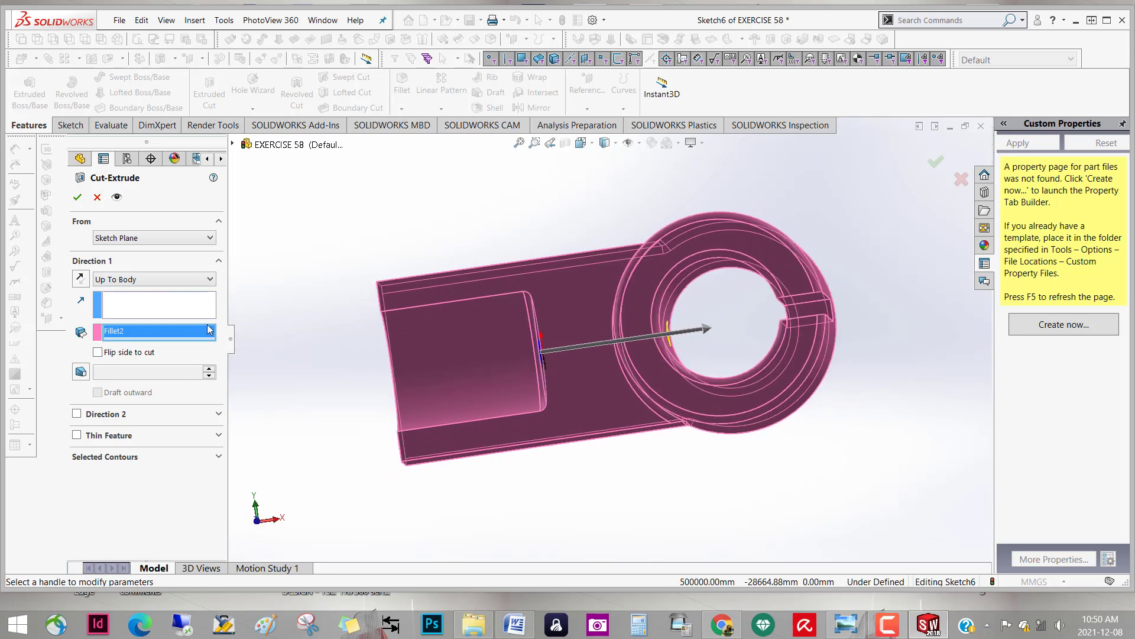
click(209, 280)
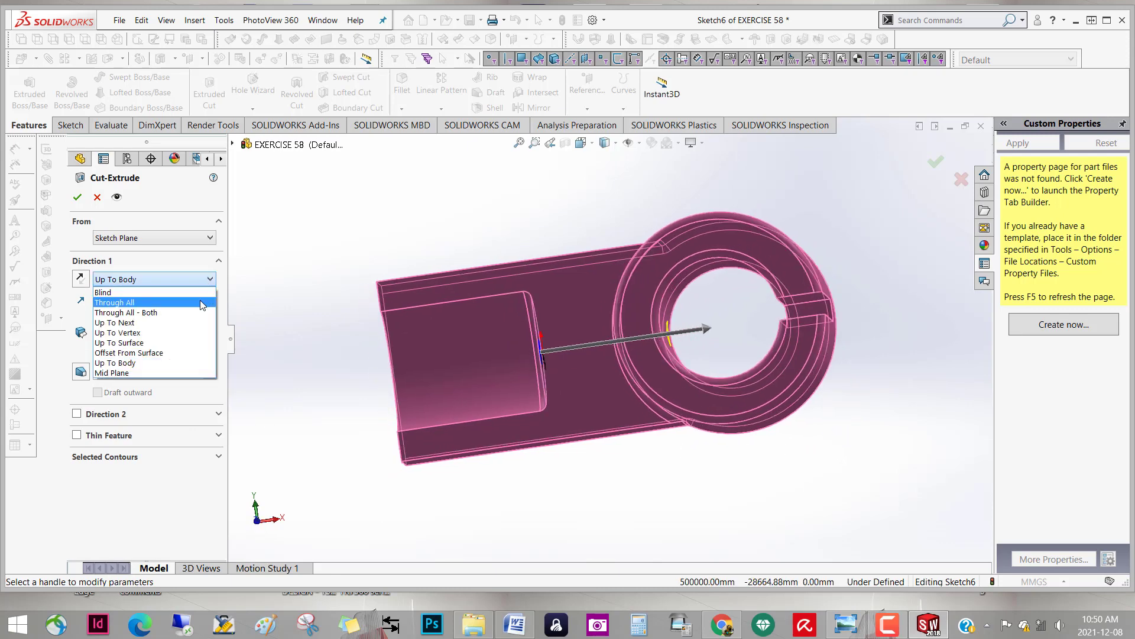
click(177, 302)
mouse_move(654, 467)
middle_down()
mouse_move(575, 449)
mouse_move(623, 485)
mouse_move(649, 474)
mouse_move(701, 483)
mouse_move(576, 417)
mouse_move(578, 438)
mouse_move(562, 444)
mouse_move(732, 433)
mouse_move(773, 453)
mouse_move(553, 469)
mouse_move(731, 426)
mouse_move(626, 488)
middle_up()
click(78, 197)
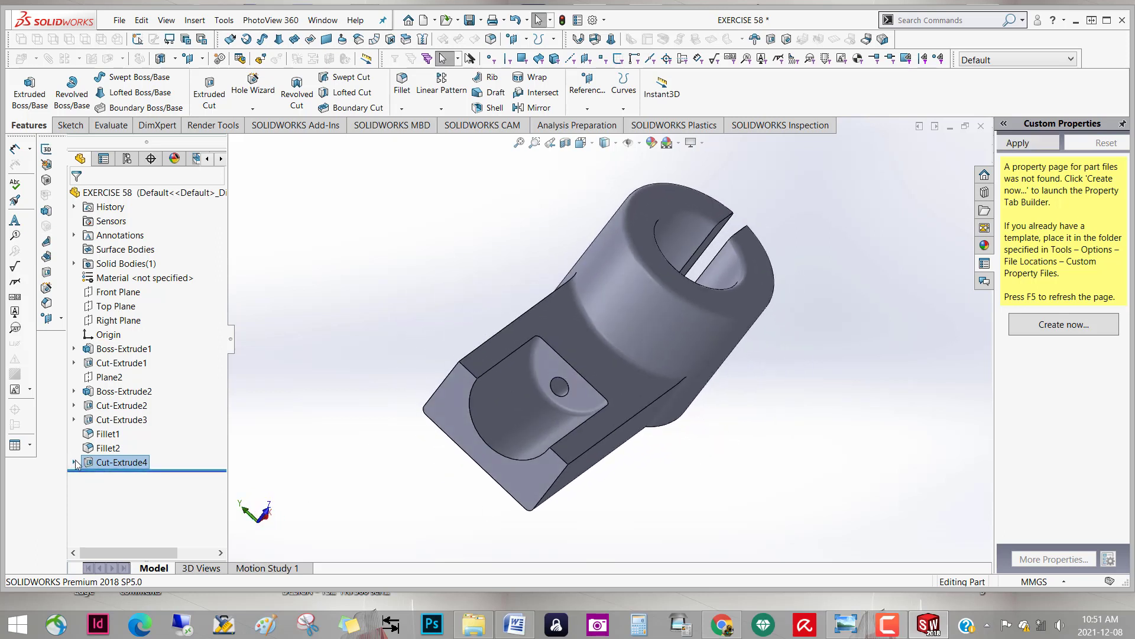
Edit Sketch6 under Cut-Extrude4 from its right-click menu
right_click(109, 478)
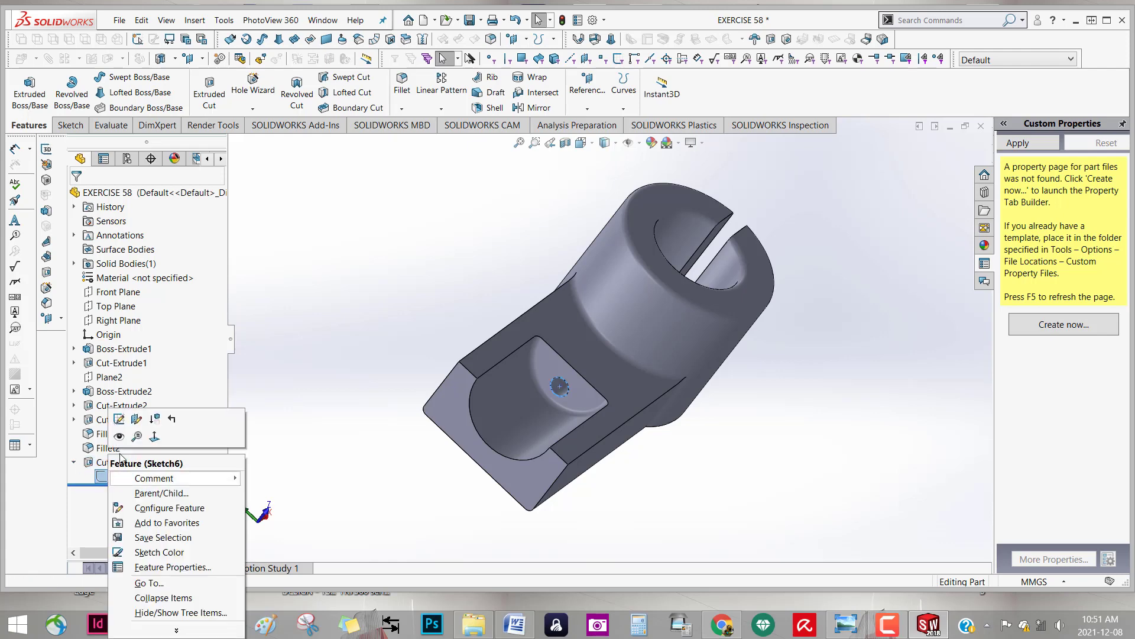
click(117, 420)
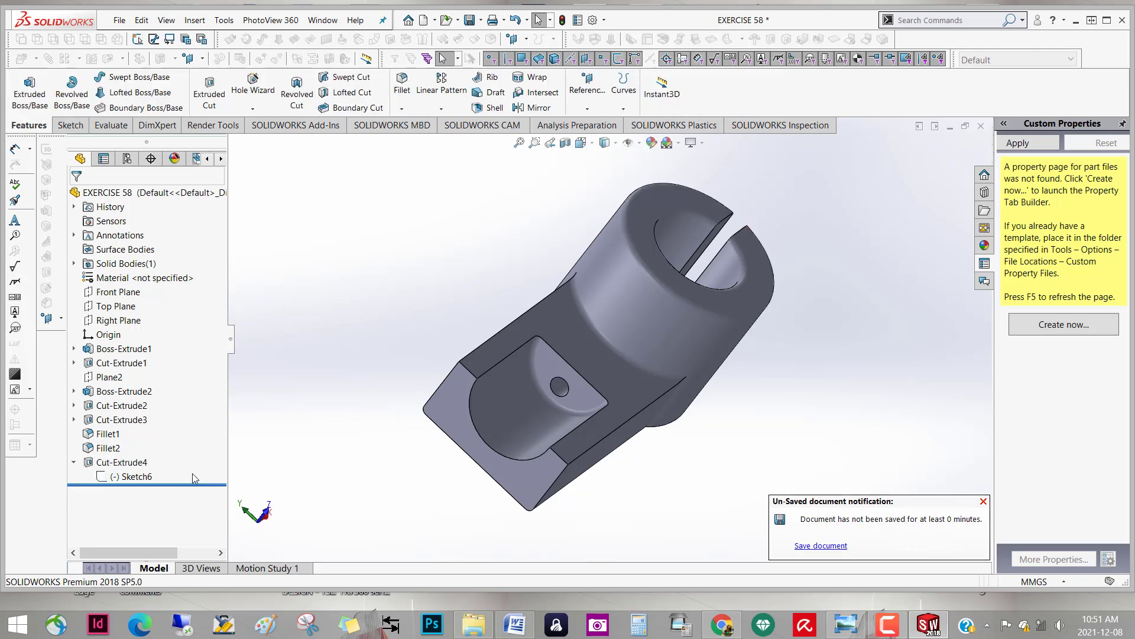
right_click(115, 478)
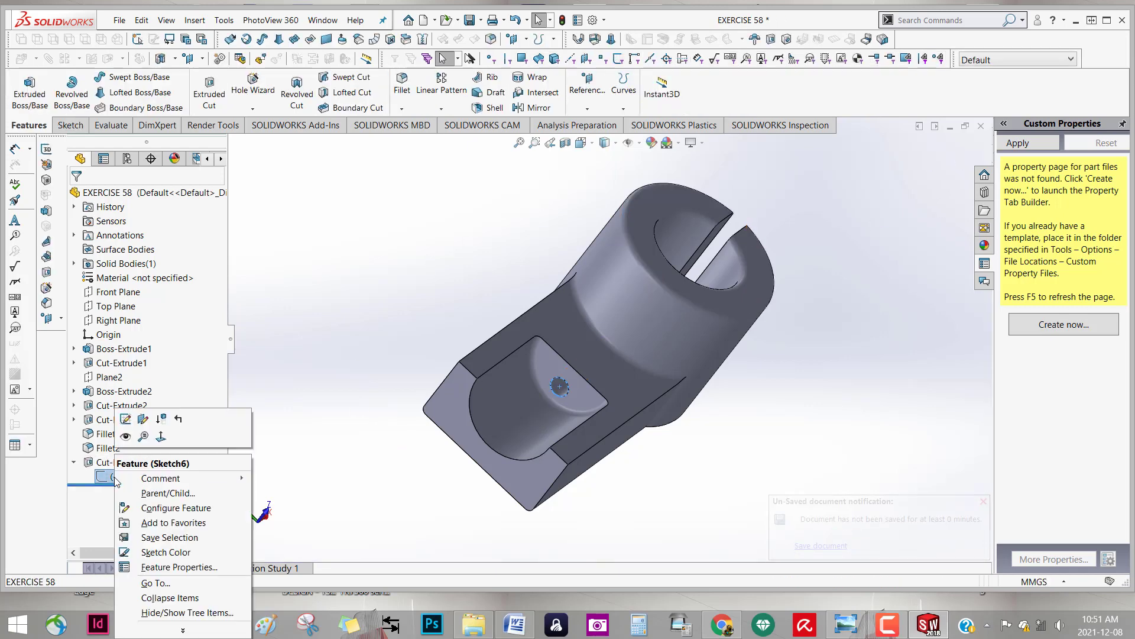
click(126, 420)
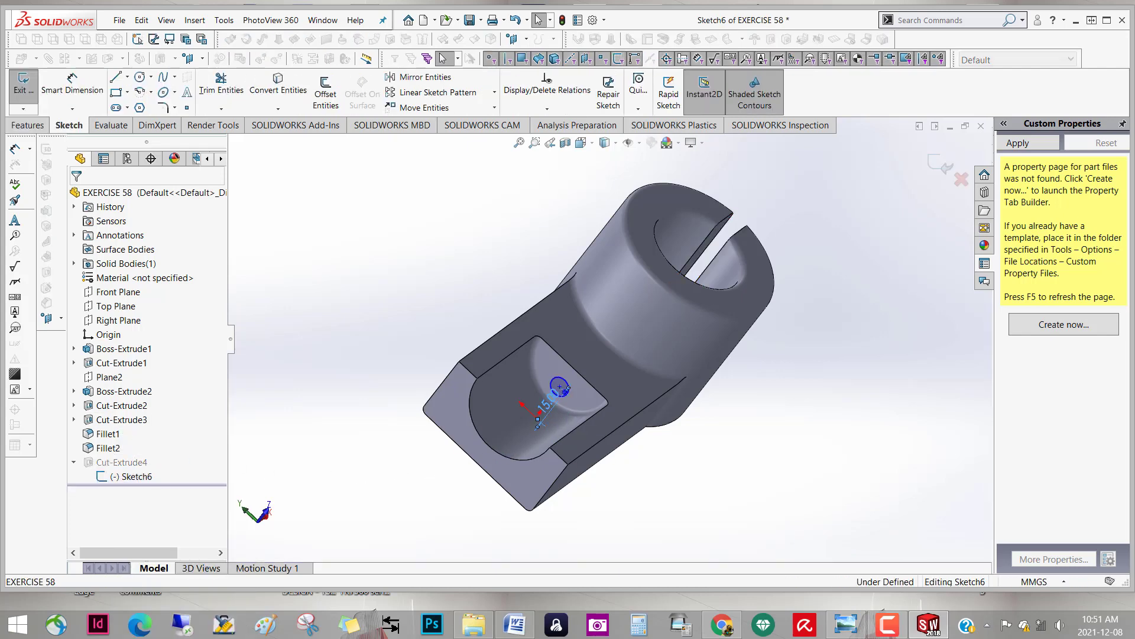
Change the circle's 15 mm distance dimension to 12 mm
double_click(551, 407)
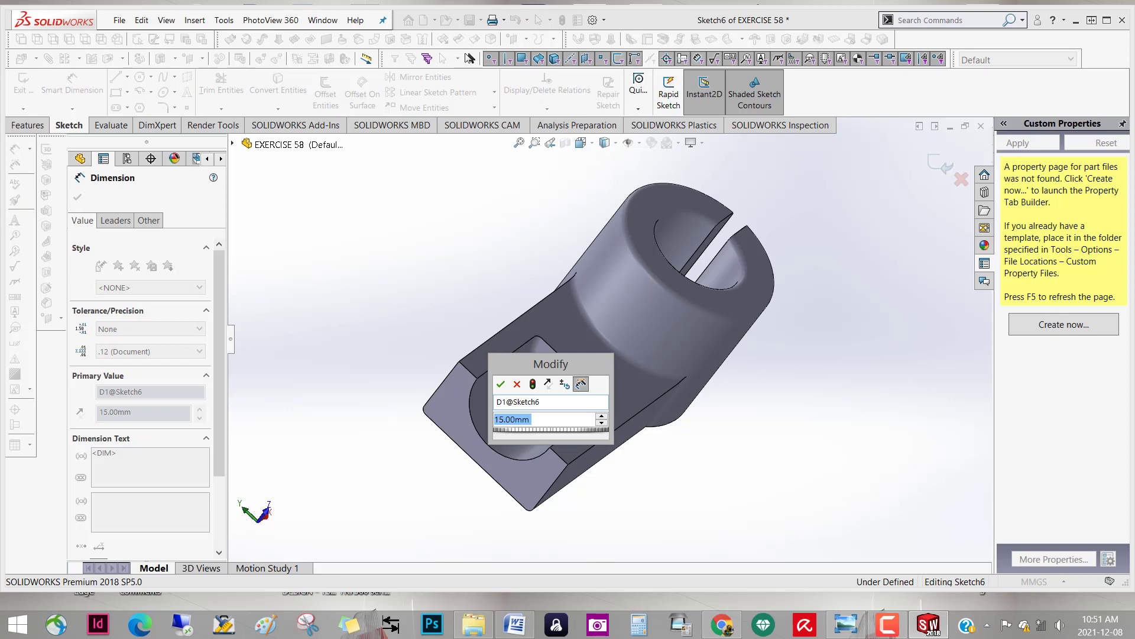
text(12)
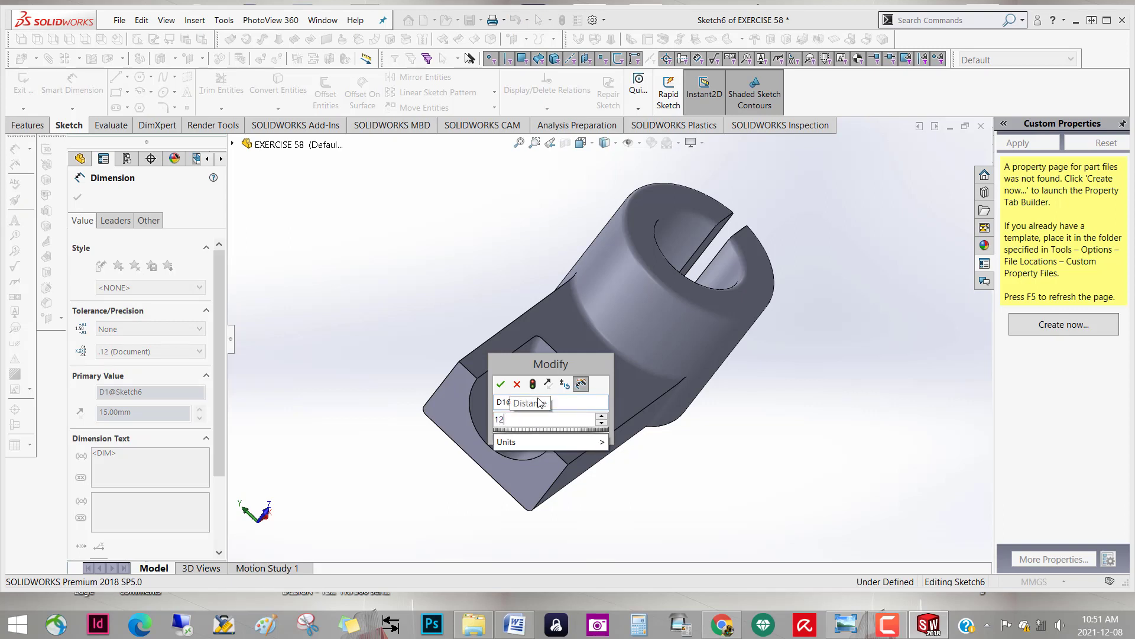
click(627, 541)
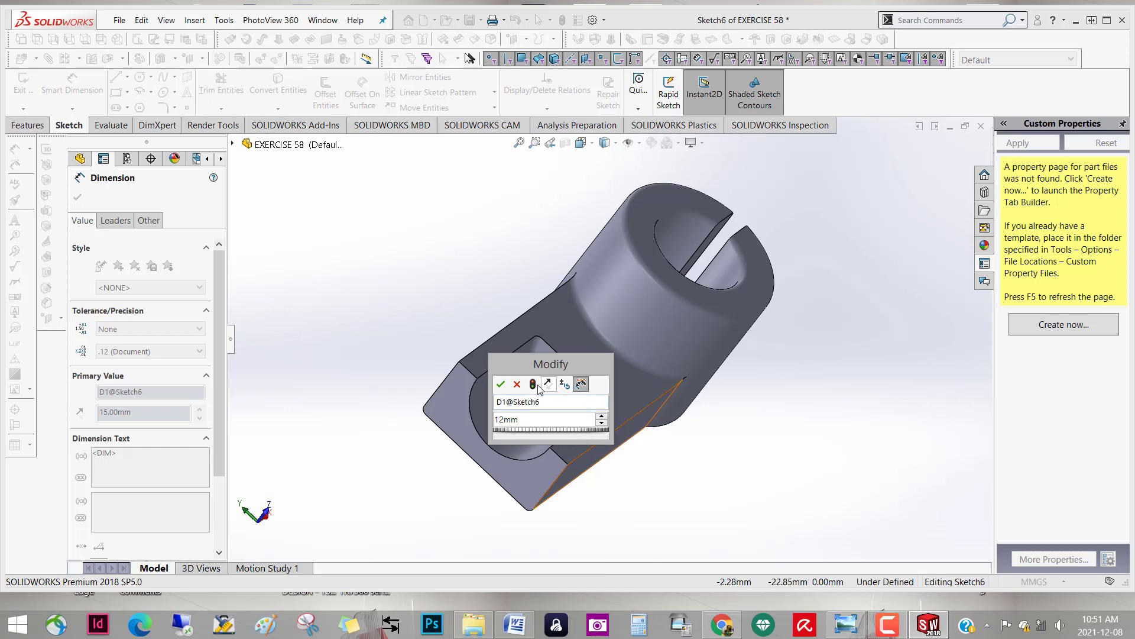
click(530, 386)
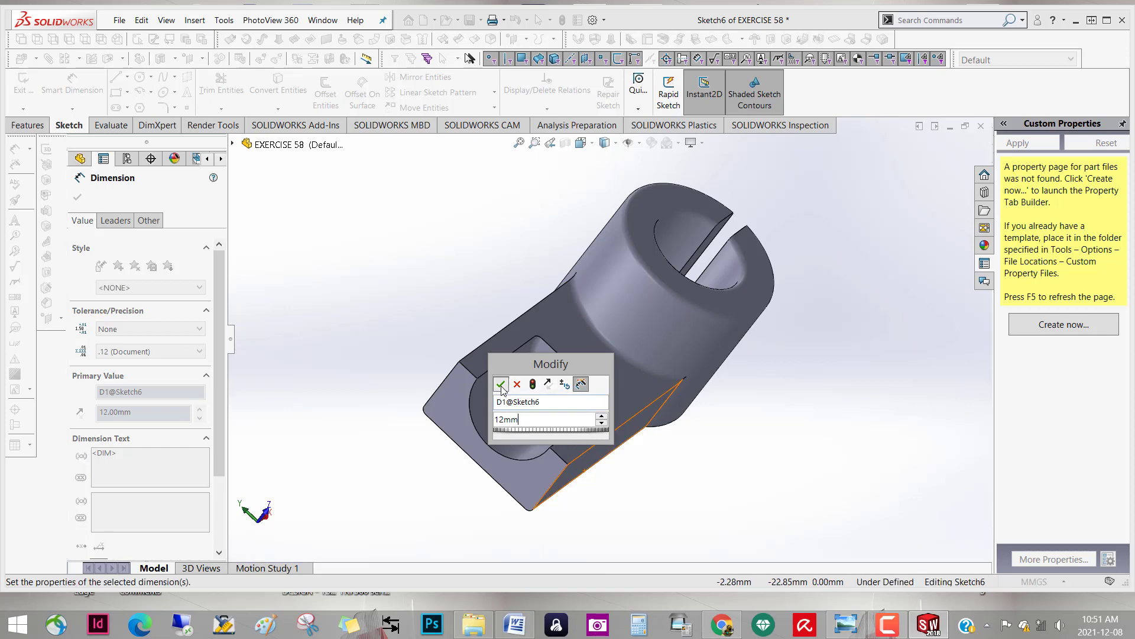
click(500, 385)
Orient the view Normal To the sketch plane
middle_drag(435, 494, 459, 467)
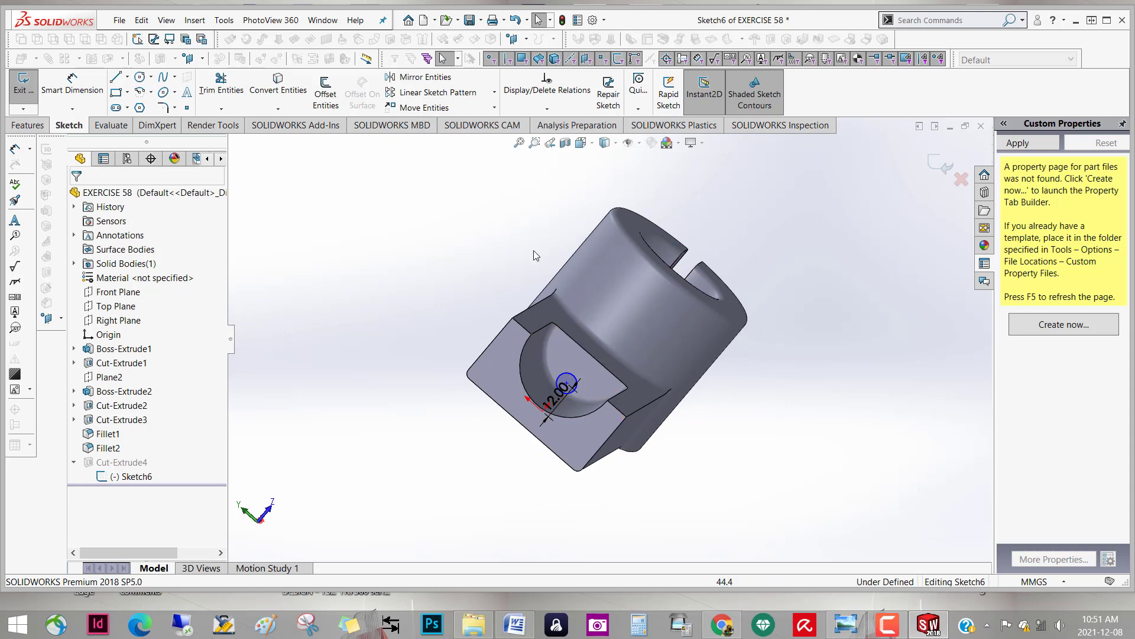
click(561, 351)
right_click(561, 351)
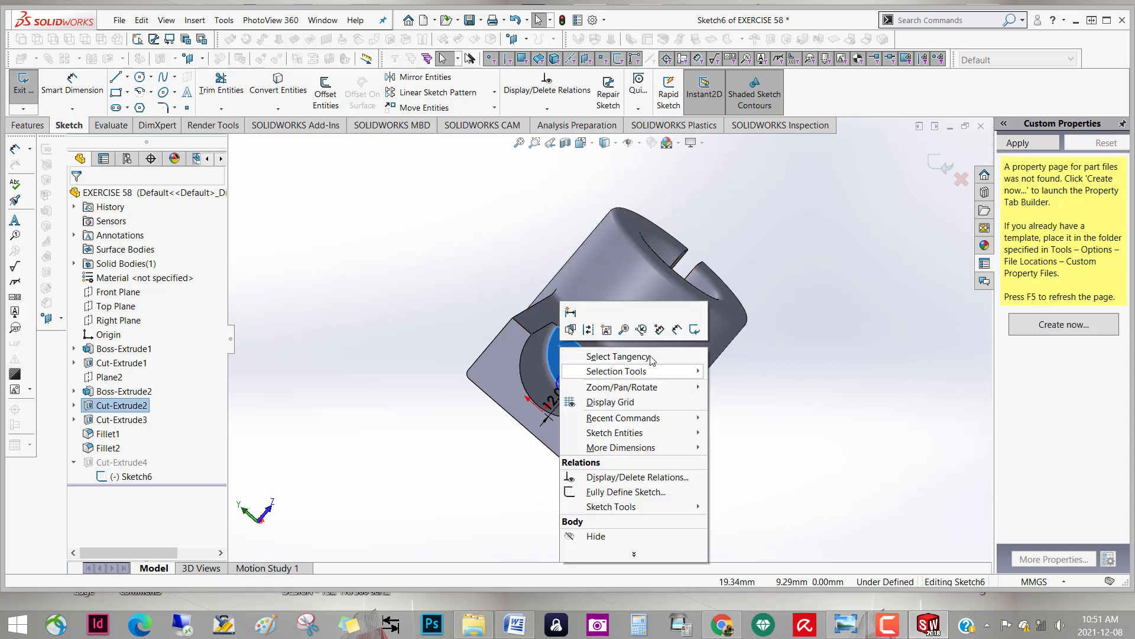
key(Escape)
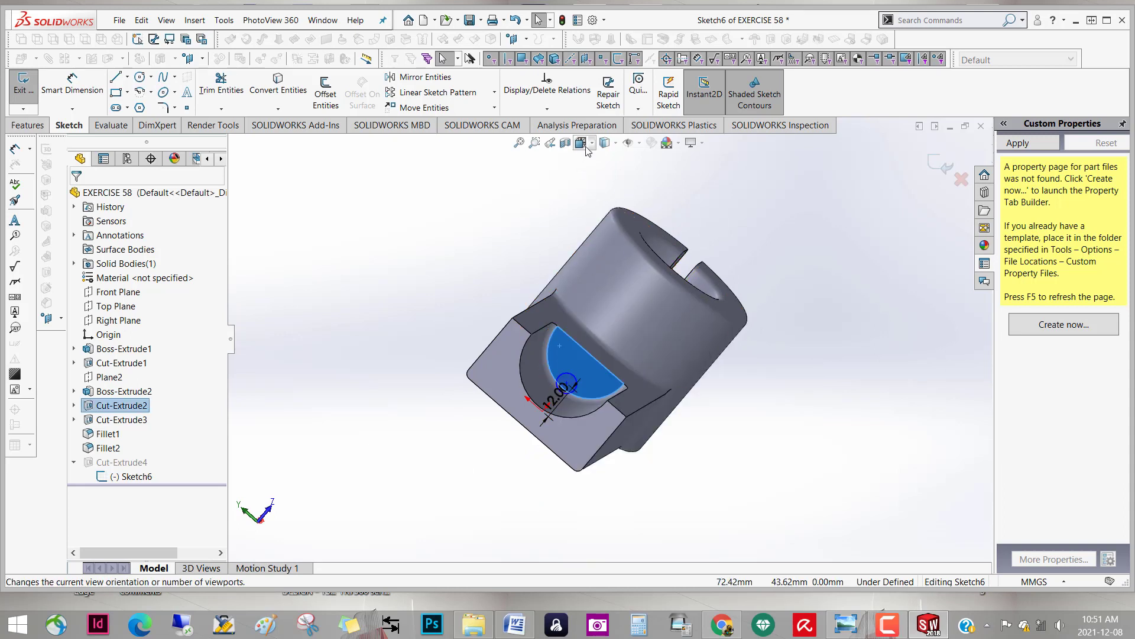
click(616, 142)
click(582, 143)
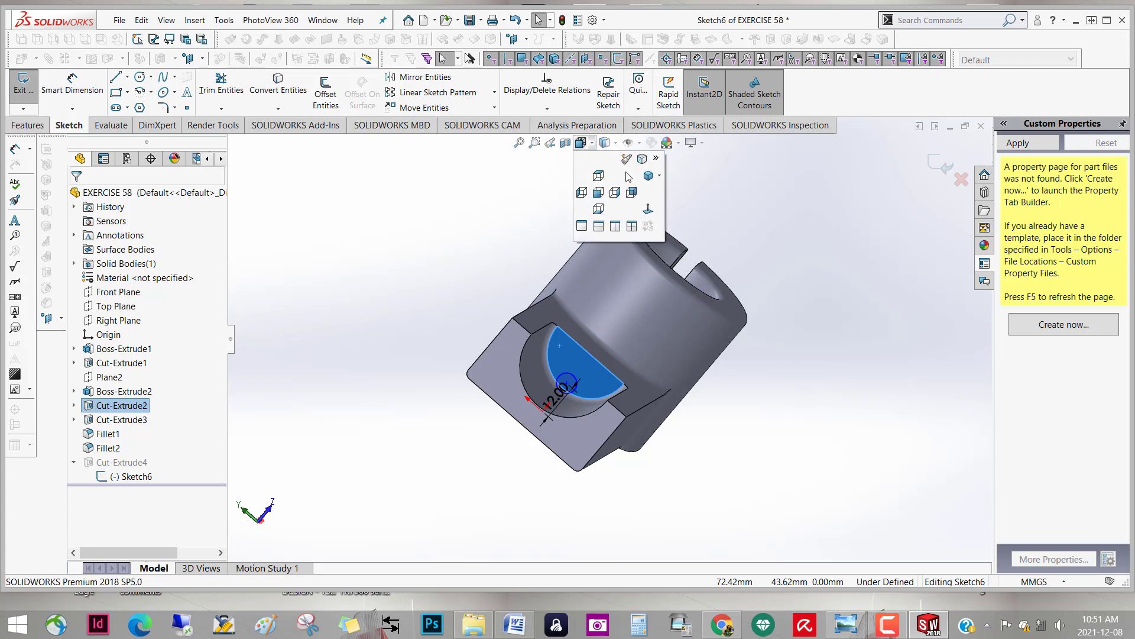
click(647, 210)
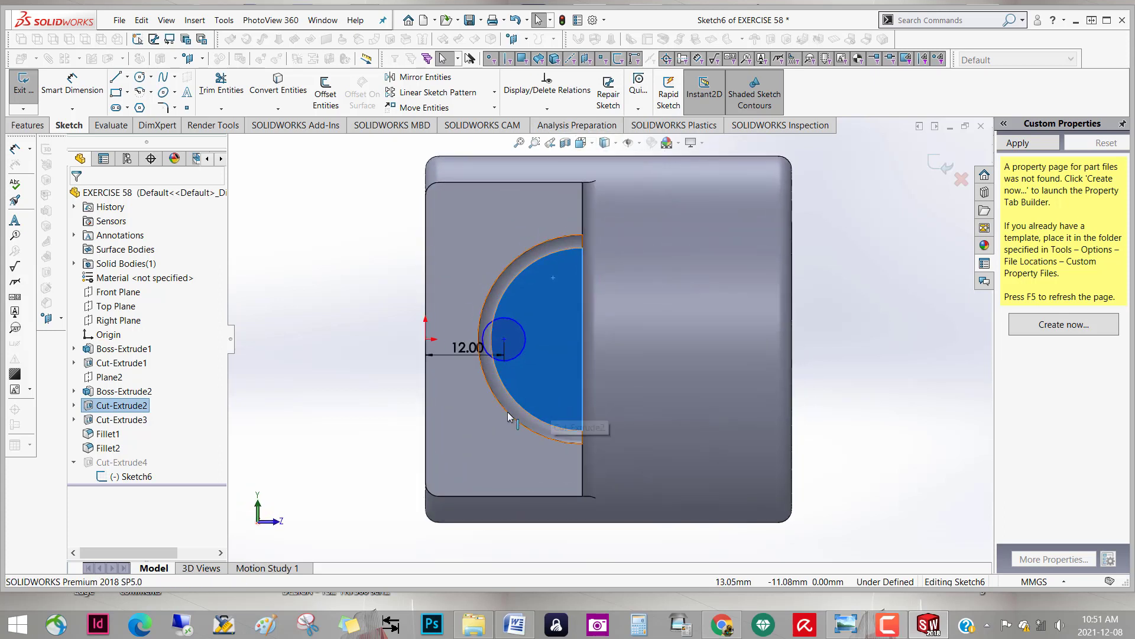
Dimension the circle centre 24 mm above the part's bottom edge
click(78, 98)
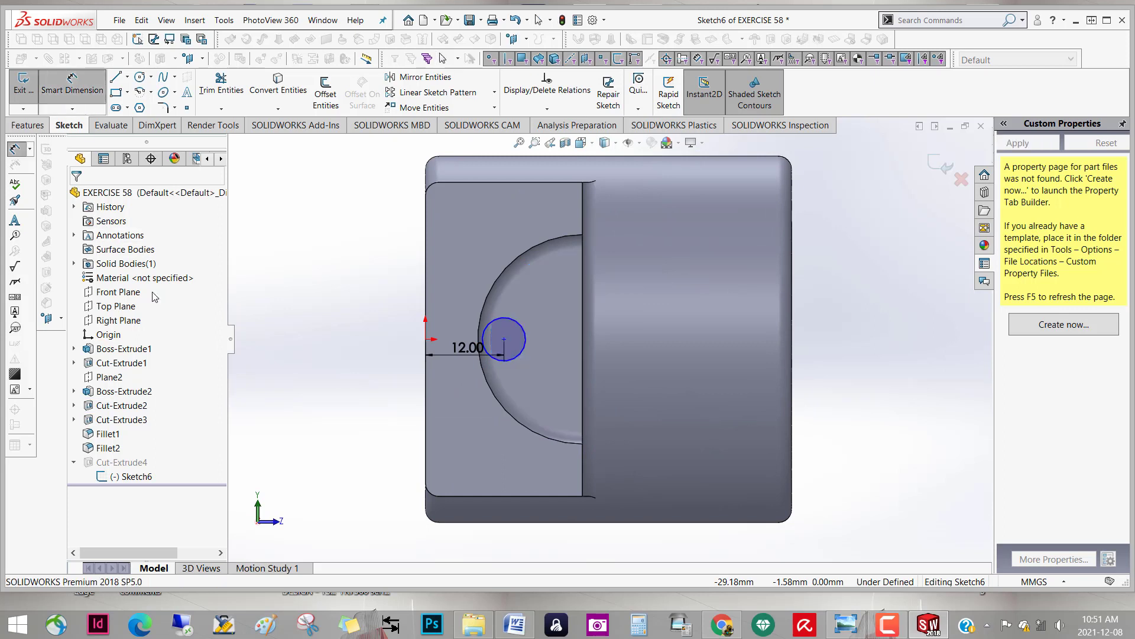
click(504, 342)
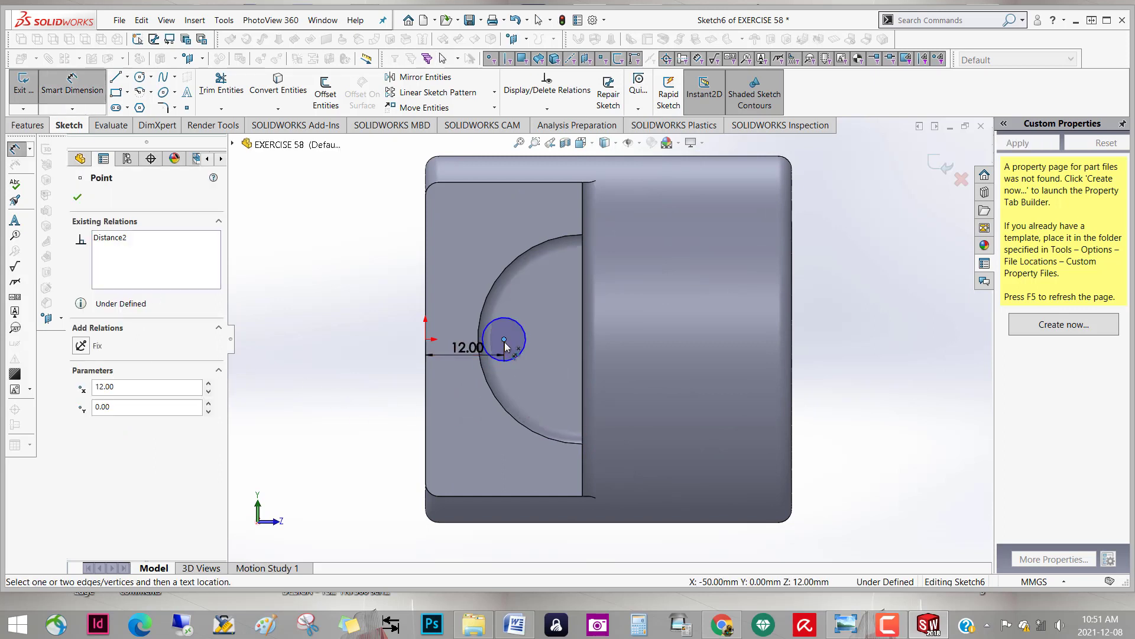
click(513, 495)
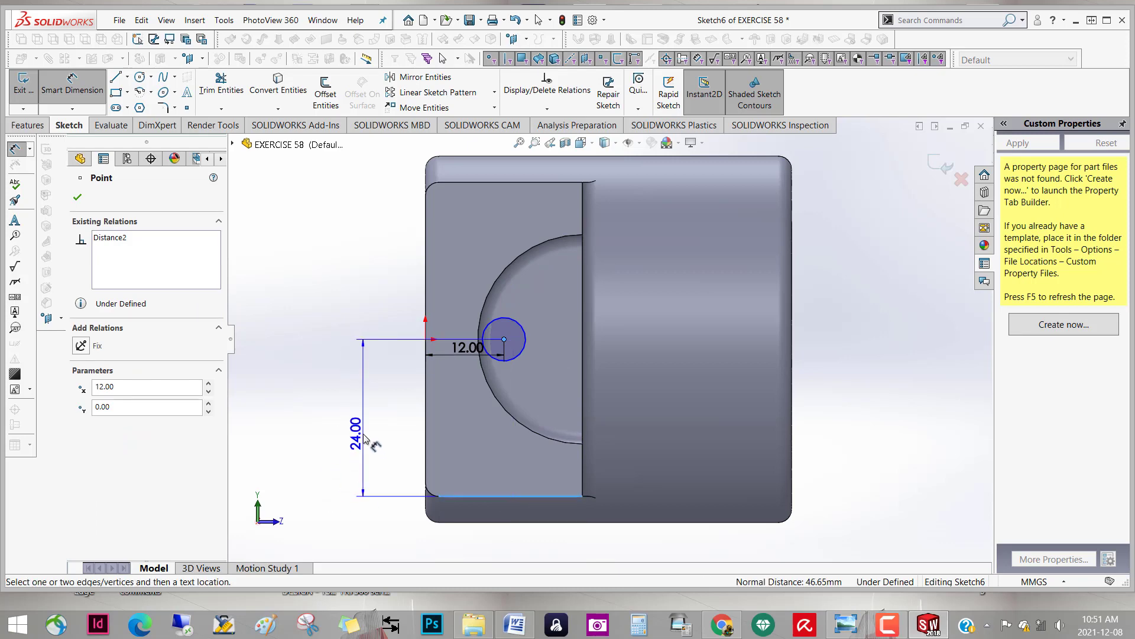
click(365, 439)
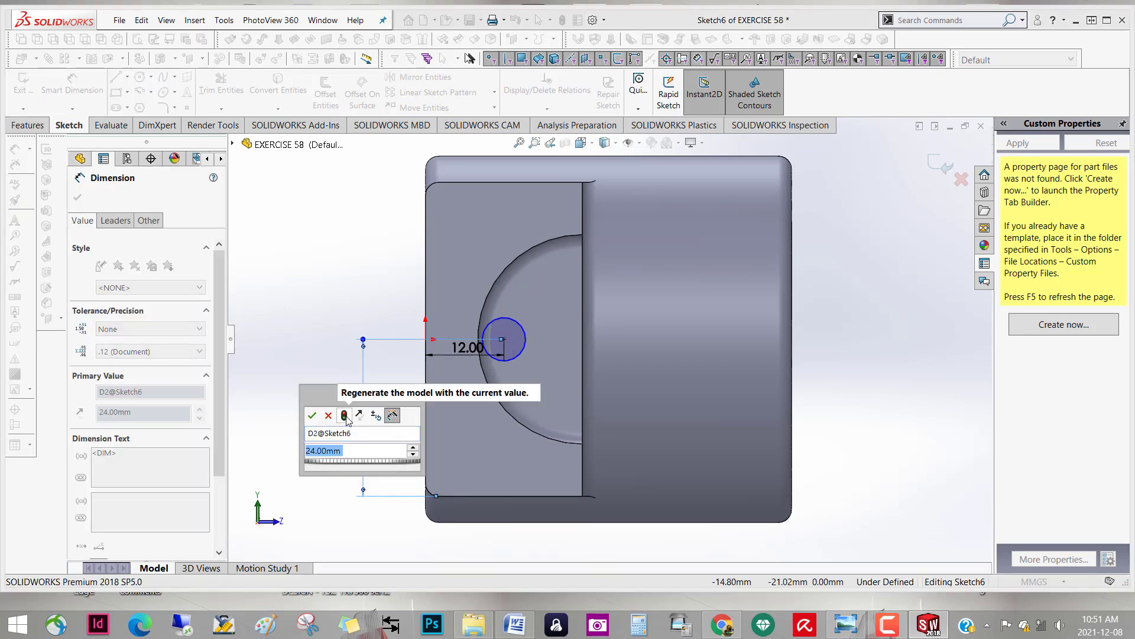
click(312, 415)
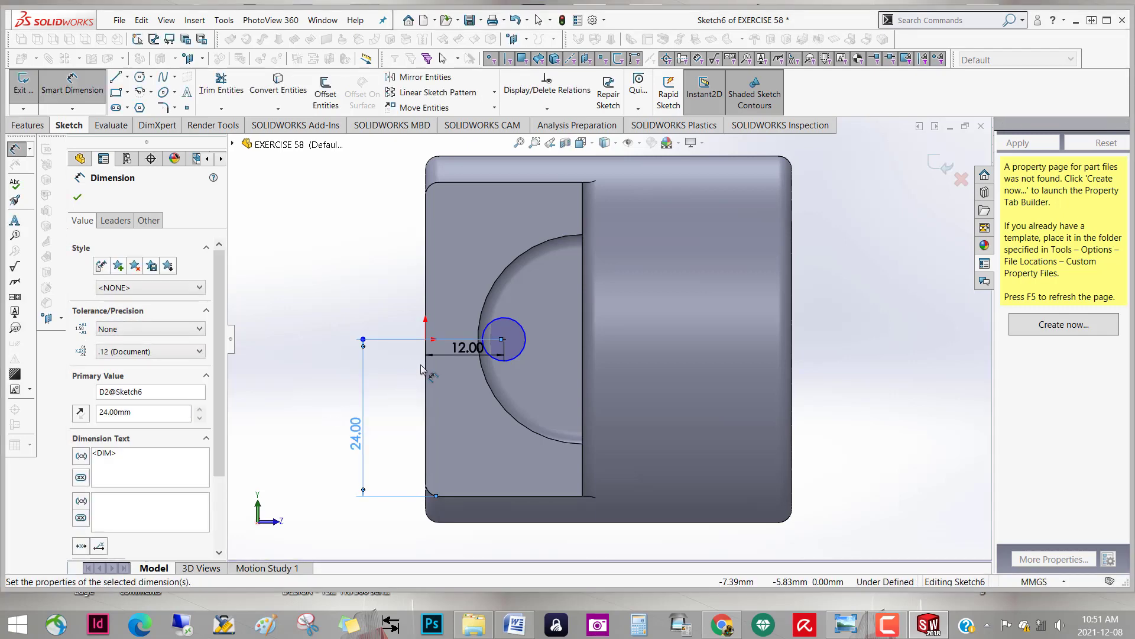
Change the 12 mm horizontal offset to 11 mm and exit the sketch to rebuild the hole
double_click(467, 350)
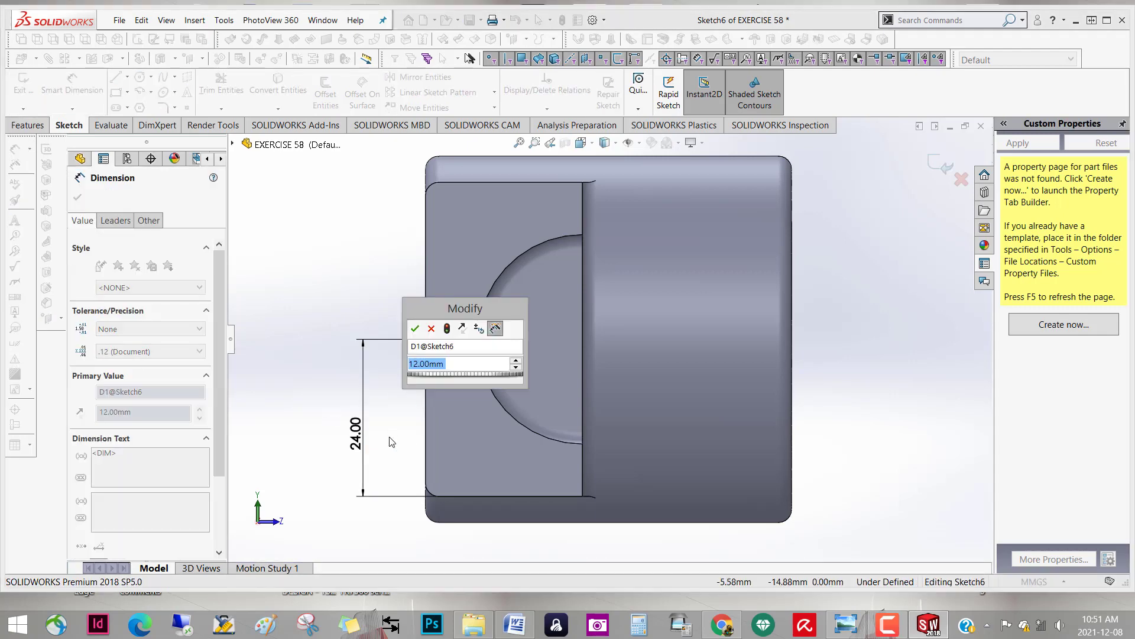
text(11)
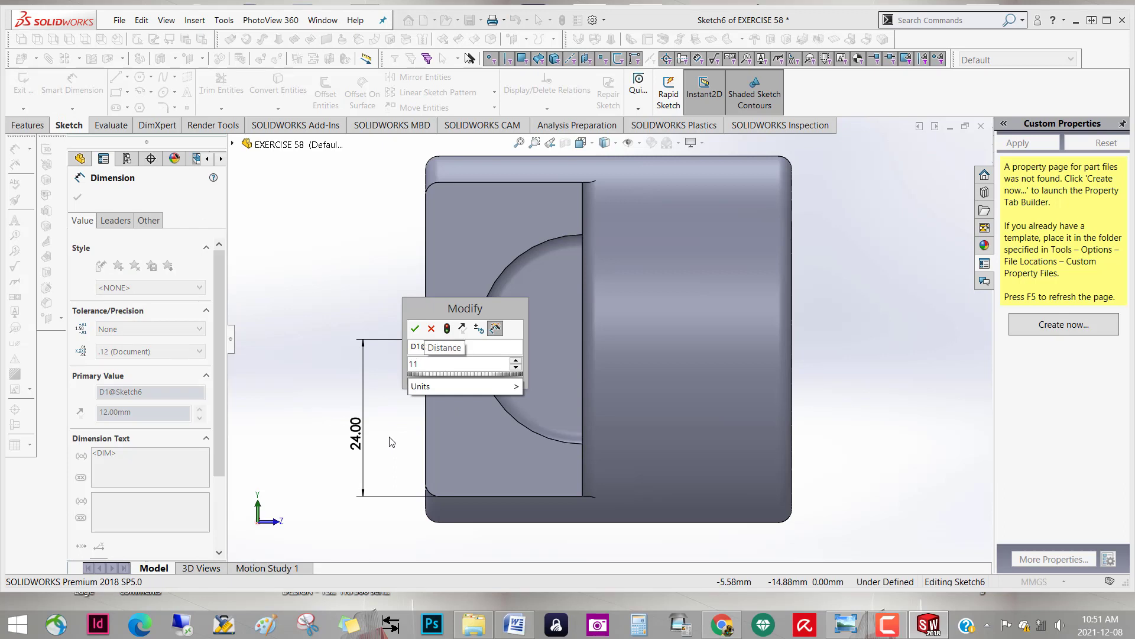
mouse_move(461, 385)
click(550, 505)
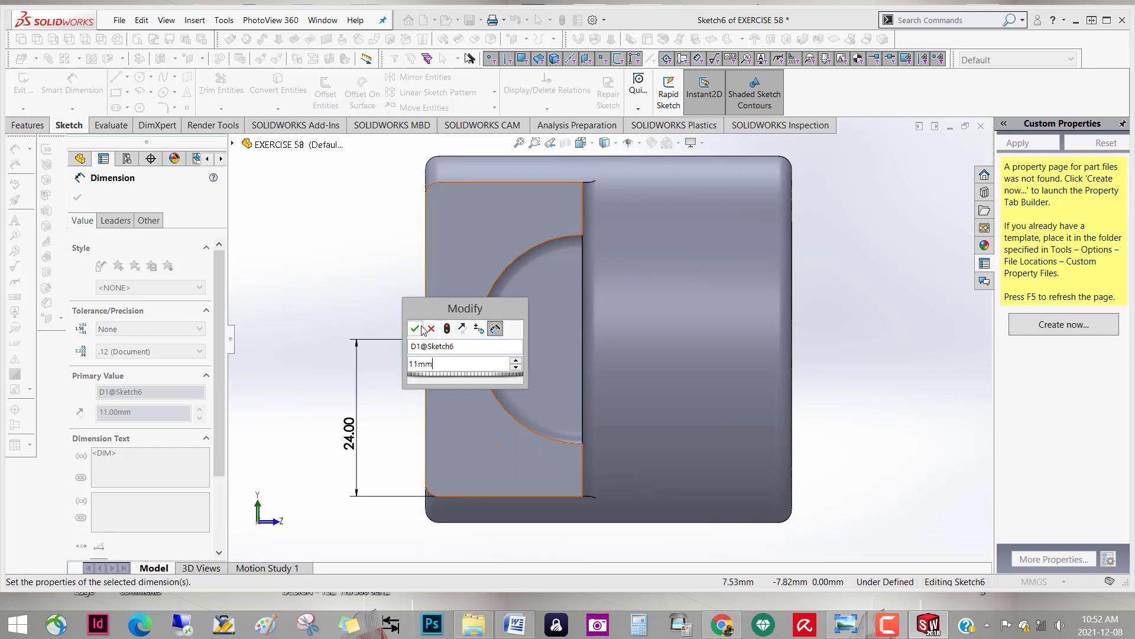
key(Return)
mouse_move(673, 476)
middle_down()
mouse_move(662, 463)
mouse_move(654, 502)
mouse_move(643, 484)
middle_up()
click(939, 165)
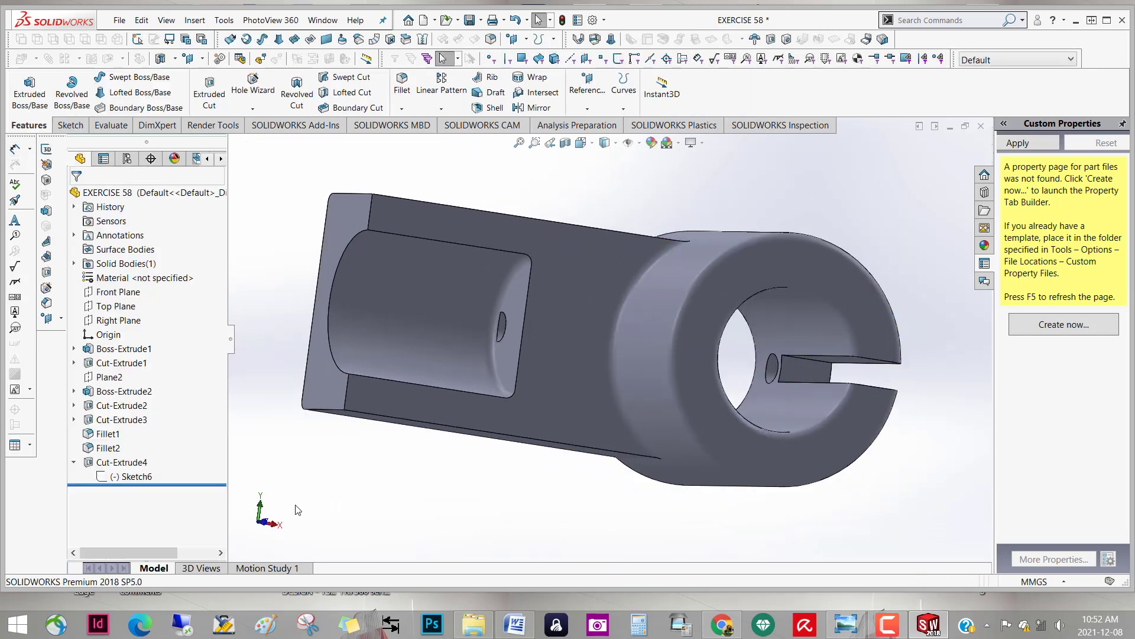
right_click(150, 476)
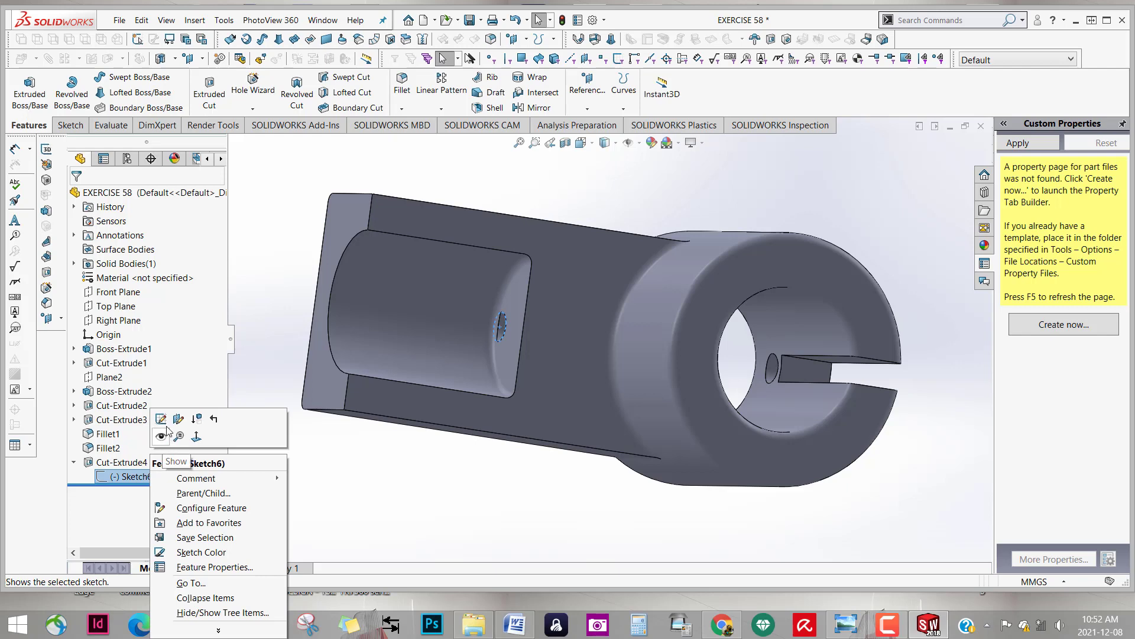
Change the hole offset from 11 to 12.5 mm and rebuild the cut
click(161, 419)
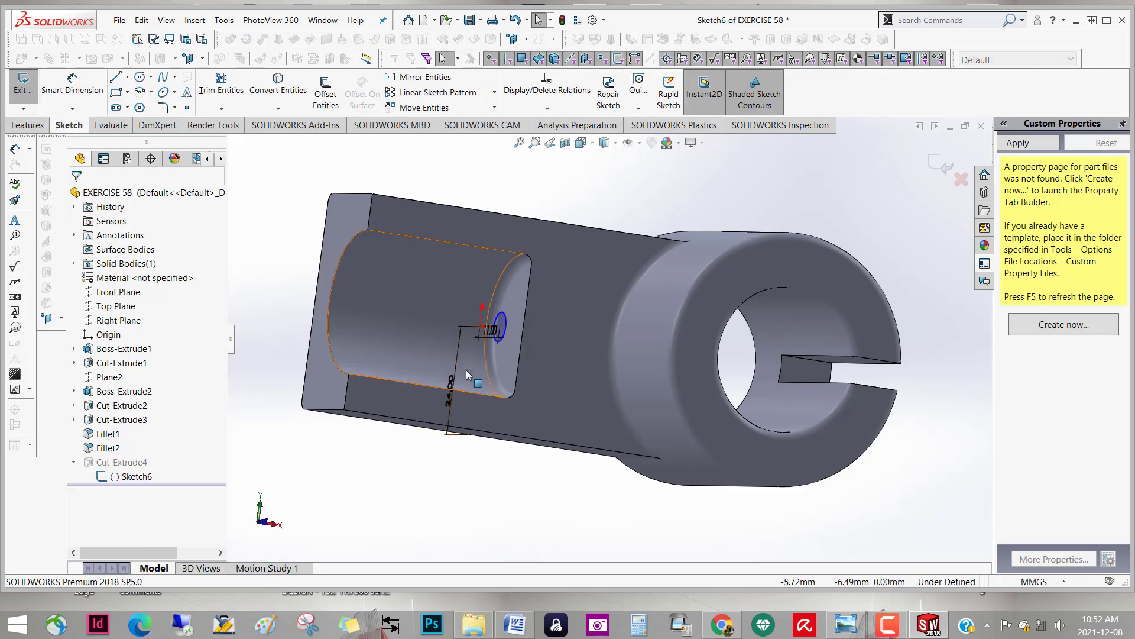
middle_drag(467, 375, 500, 348)
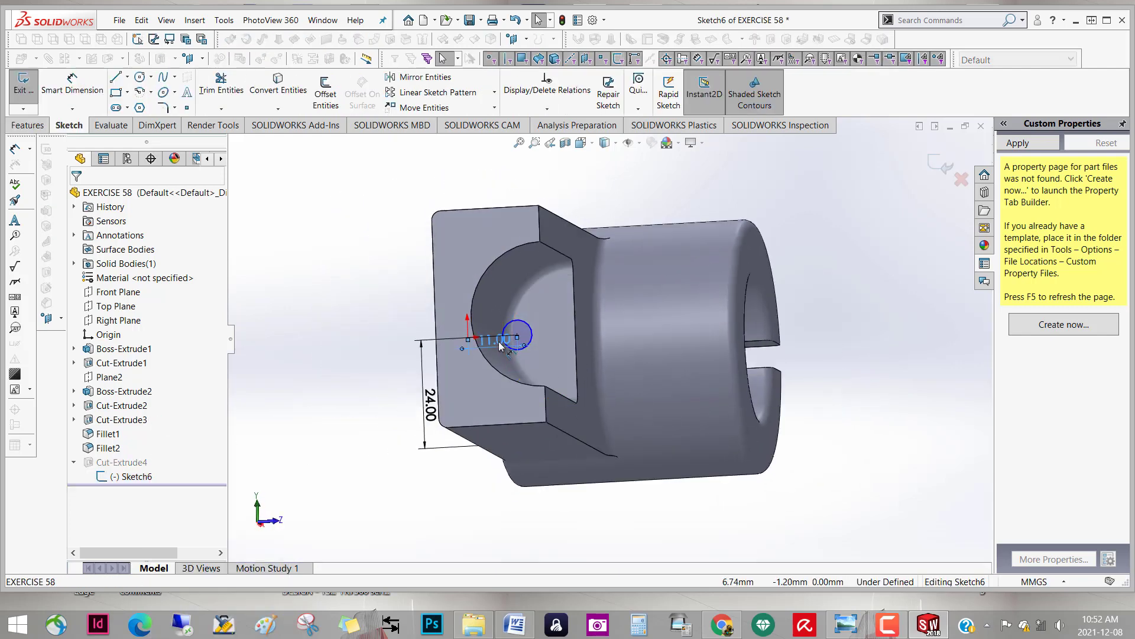
double_click(494, 339)
text(12.5)
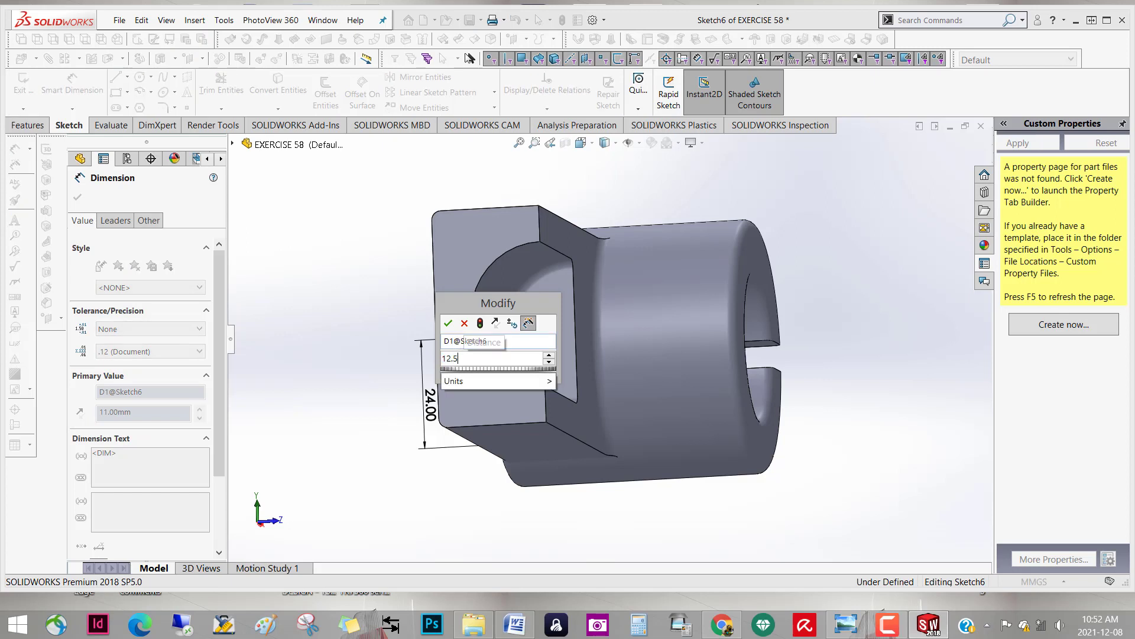
click(498, 381)
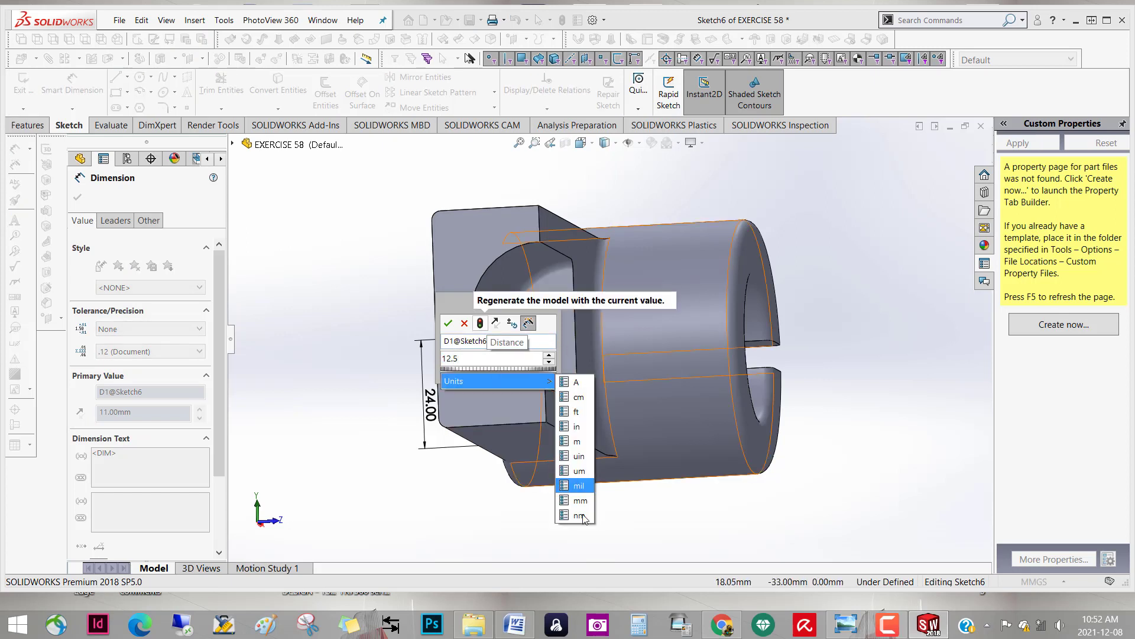
click(579, 501)
click(480, 322)
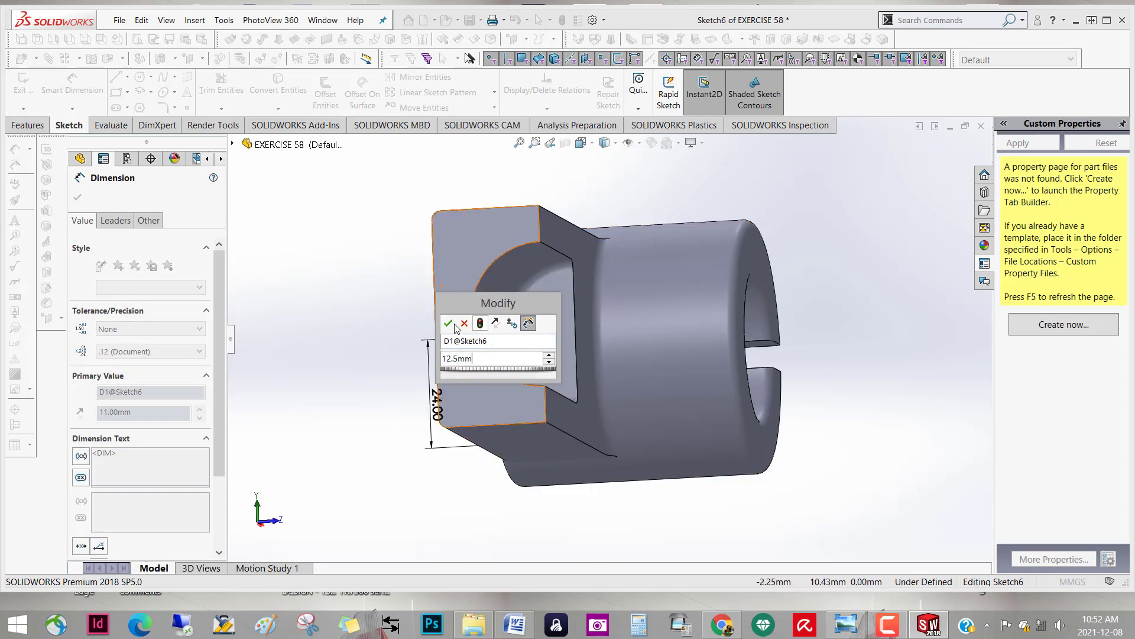
click(447, 323)
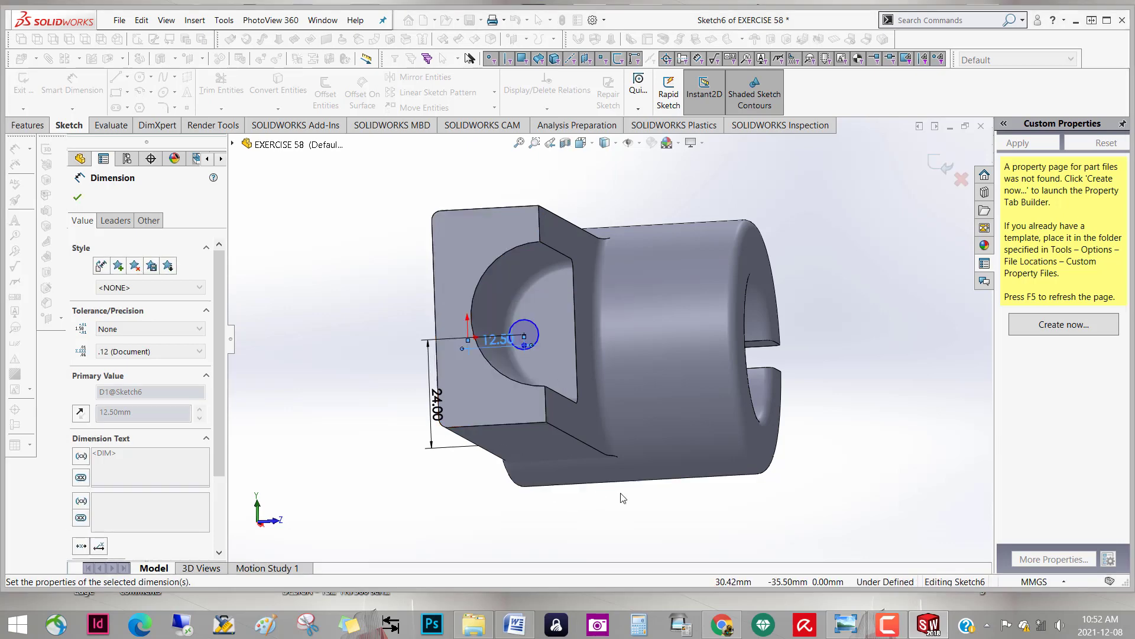
click(945, 172)
mouse_move(680, 384)
middle_down()
mouse_move(757, 477)
mouse_move(462, 519)
middle_up()
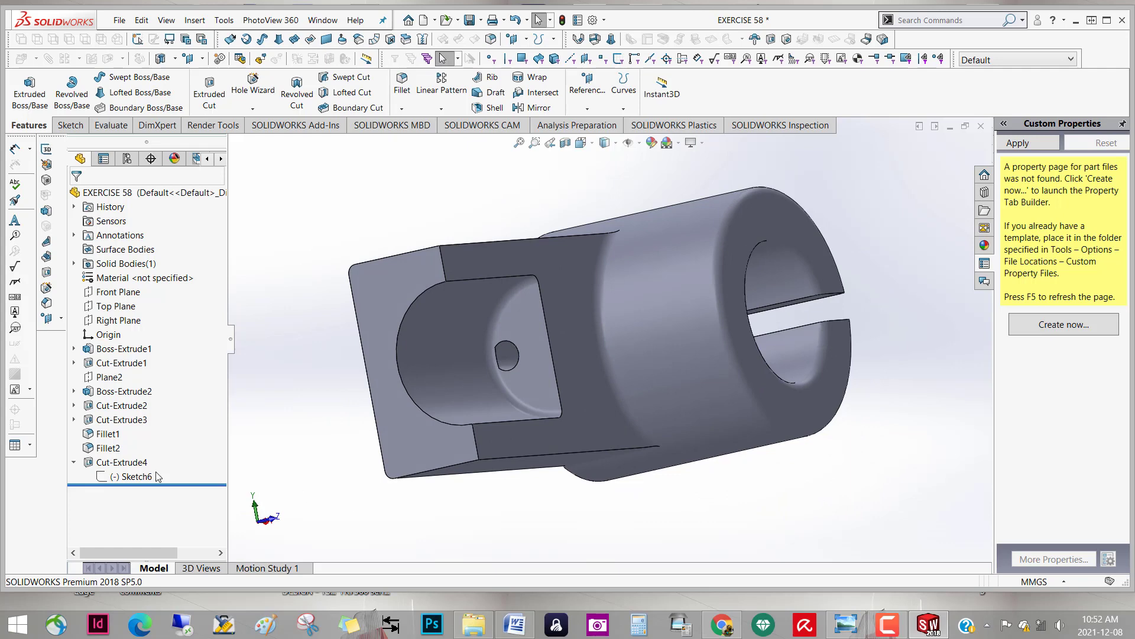
Set the hole offset to 13 mm, rebuild, and inspect the bore
right_click(147, 484)
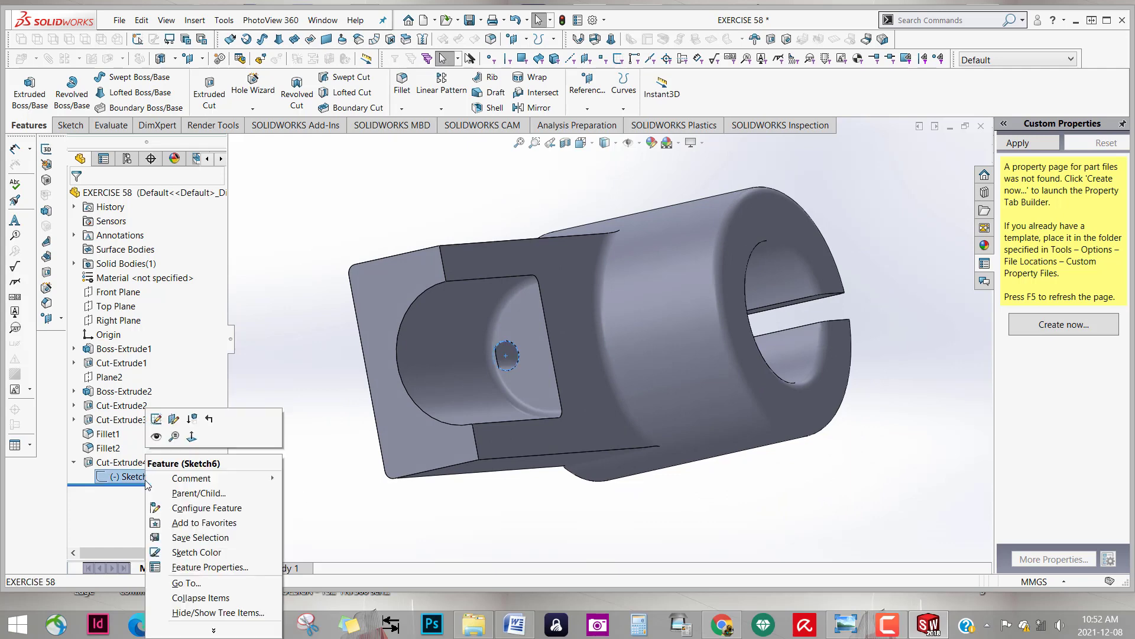
click(157, 420)
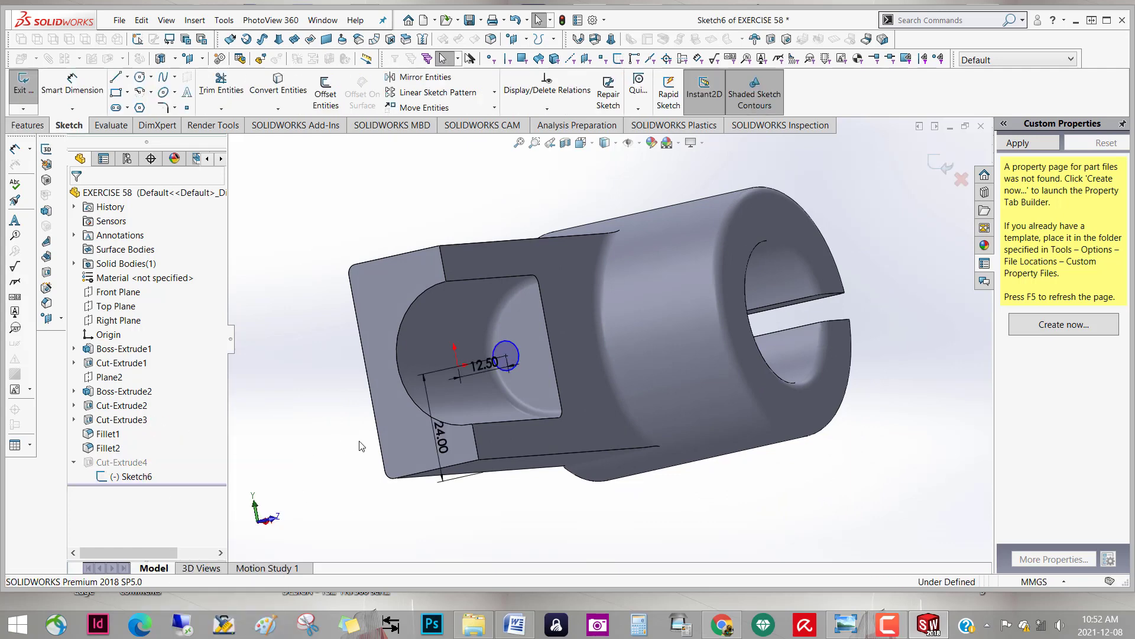
double_click(480, 370)
text(13)
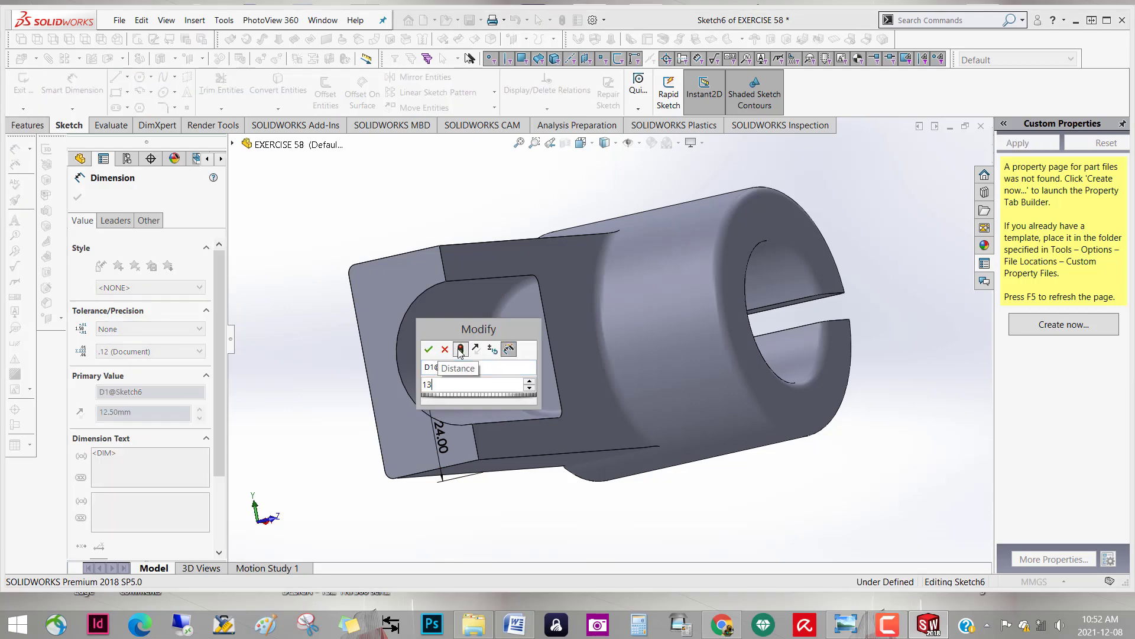
click(429, 349)
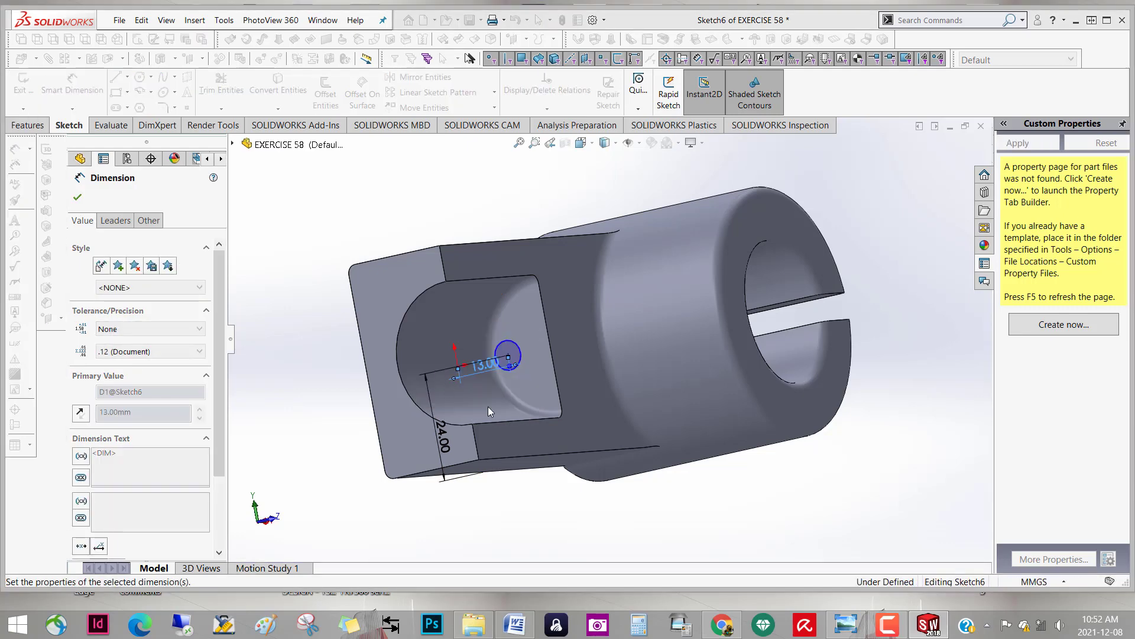
click(940, 167)
middle_drag(855, 480, 723, 500)
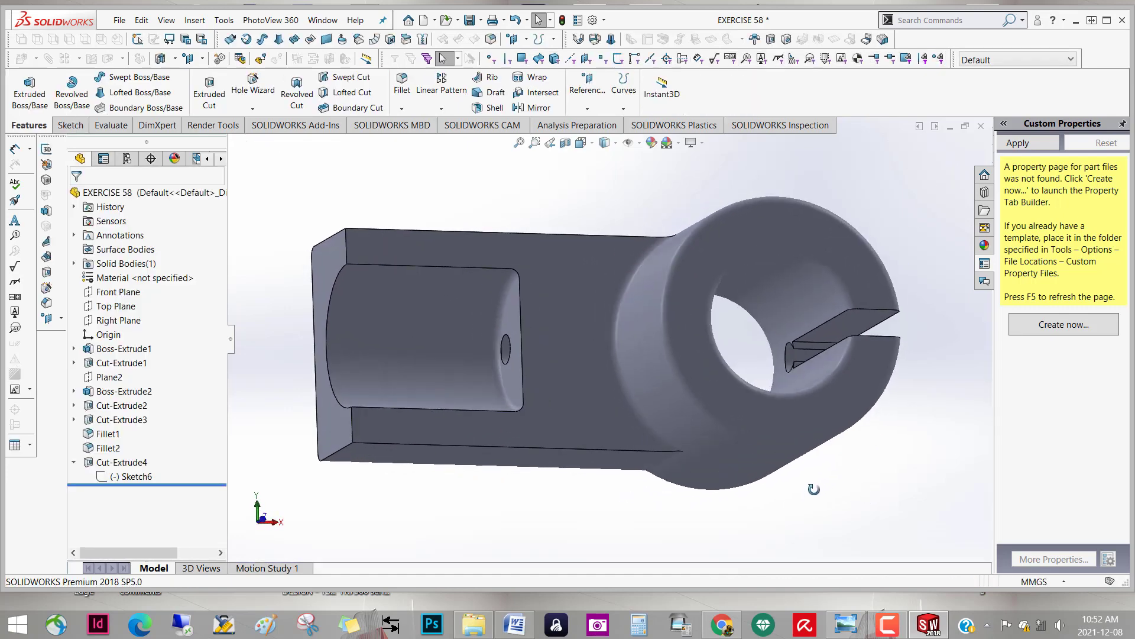
scroll(723, 500, up, 5)
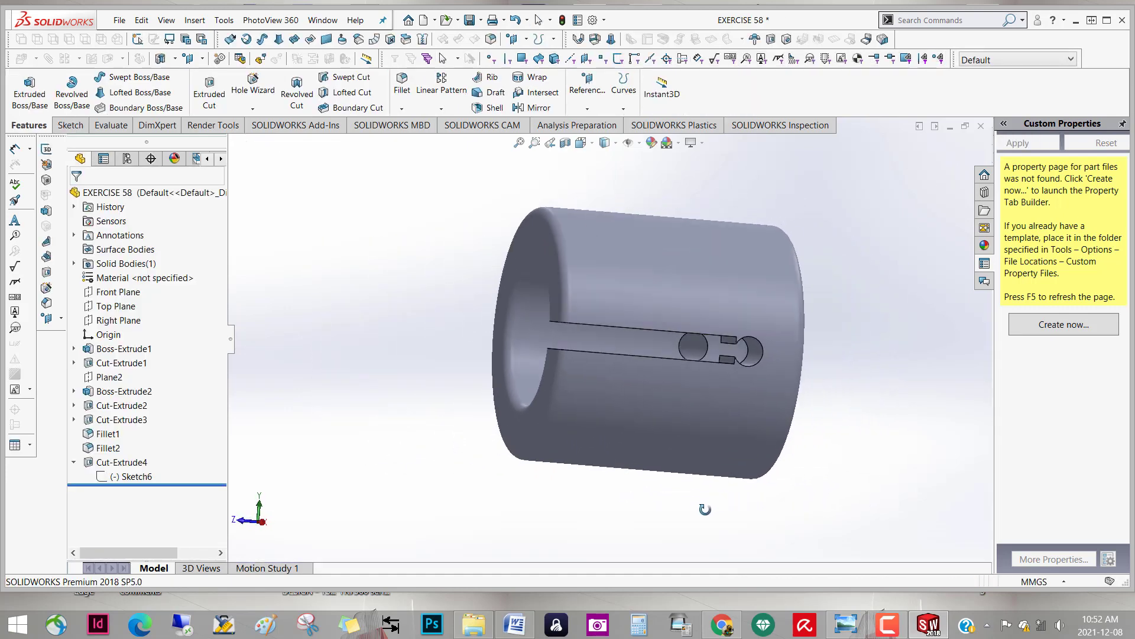
scroll(668, 365, down, 4)
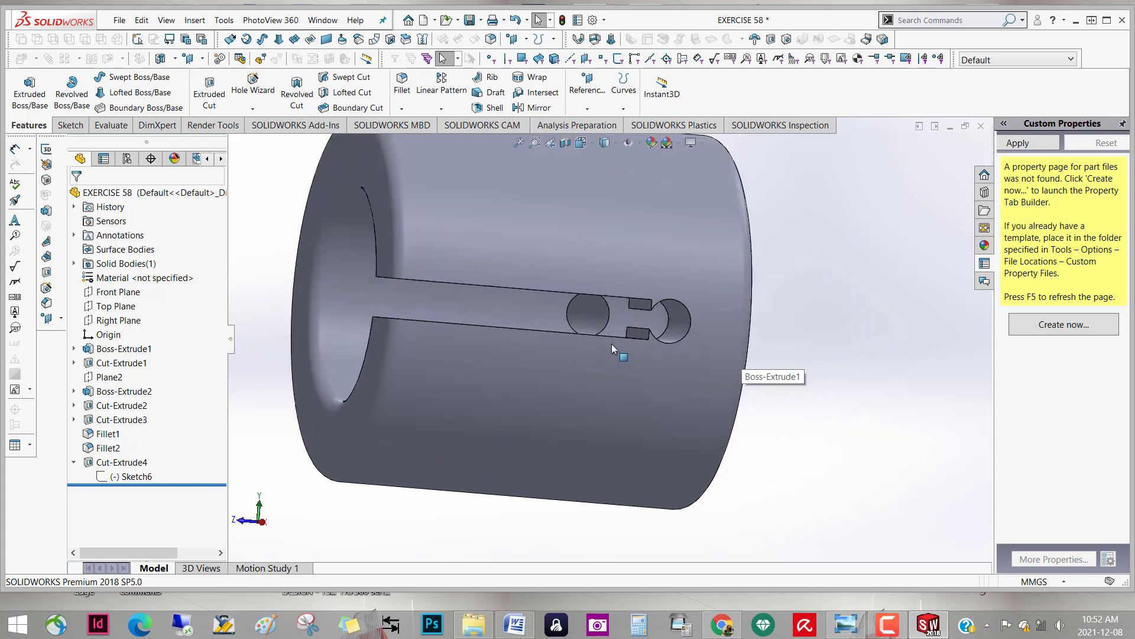
Change the 13.00 slot dimension to 15 mm and rebuild the slot cut
right_click(154, 479)
click(164, 418)
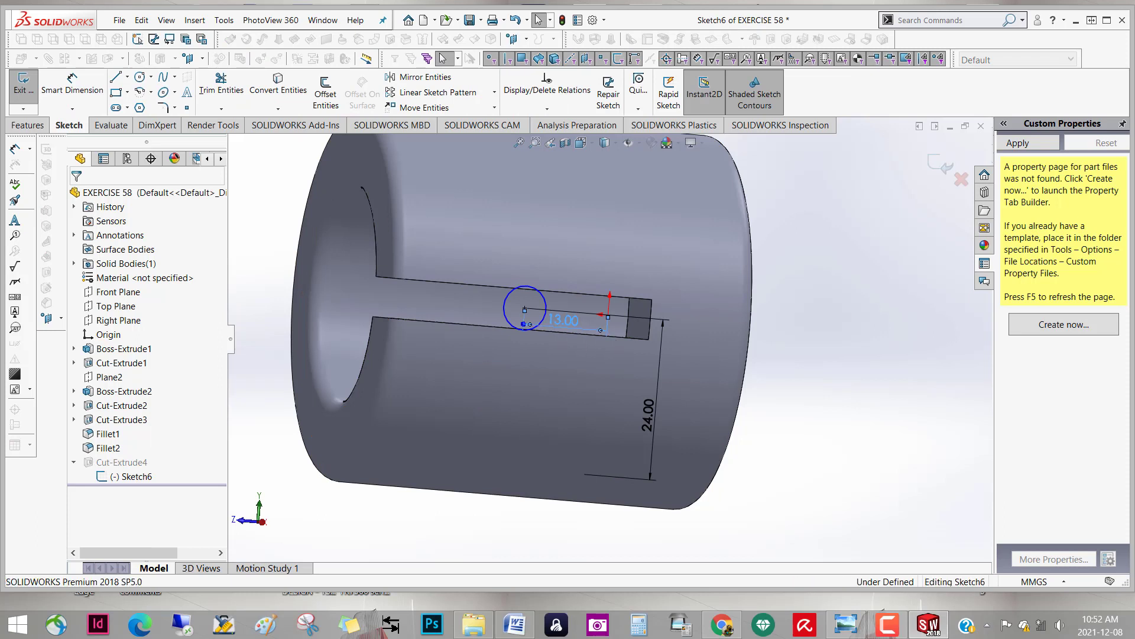
double_click(563, 320)
text(15)
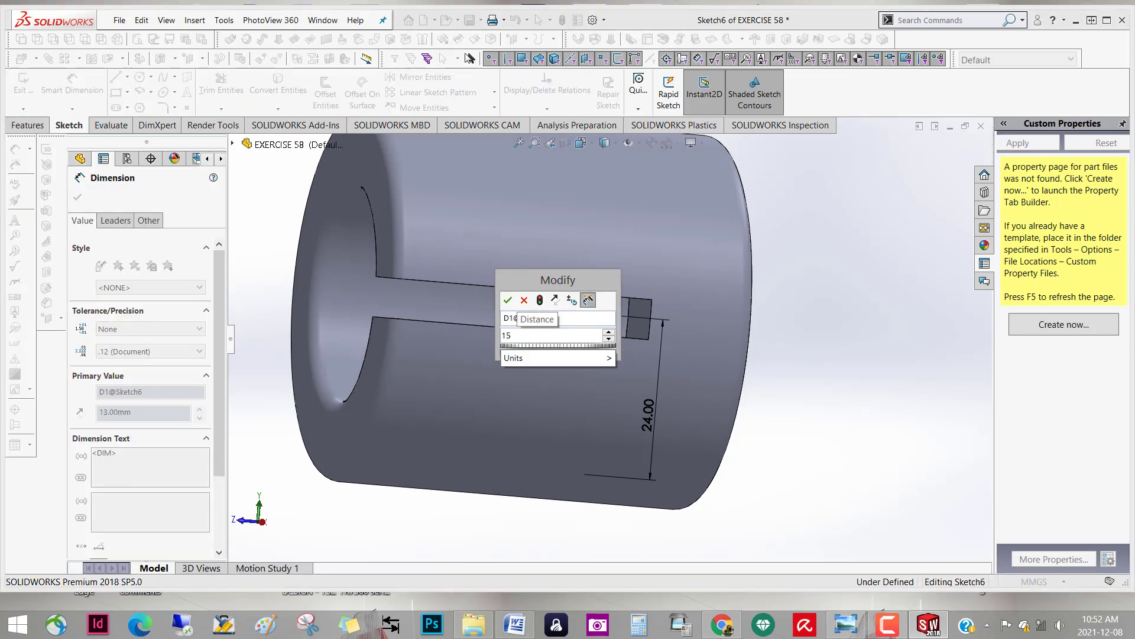
click(543, 300)
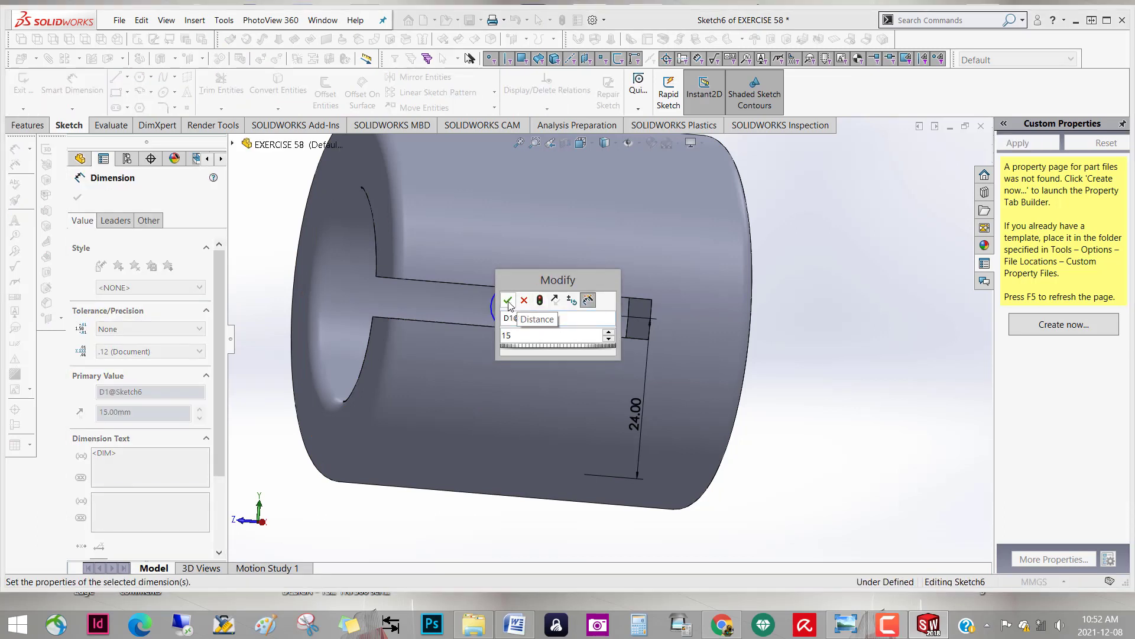
key(Return)
click(938, 165)
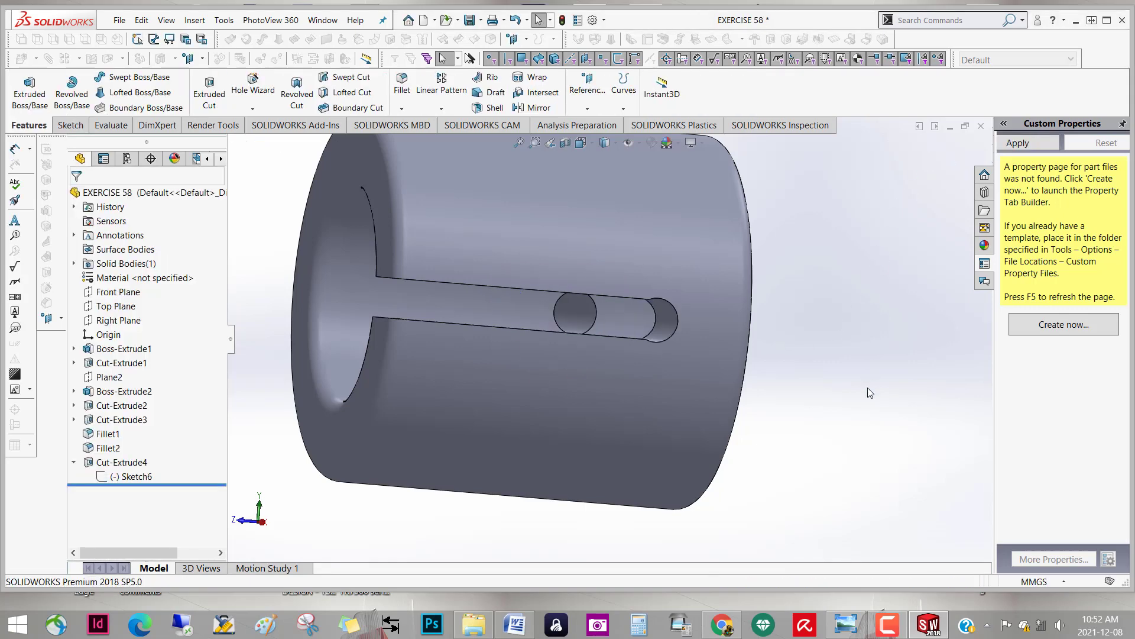
middle_drag(861, 417, 839, 403)
scroll(840, 402, up, 3)
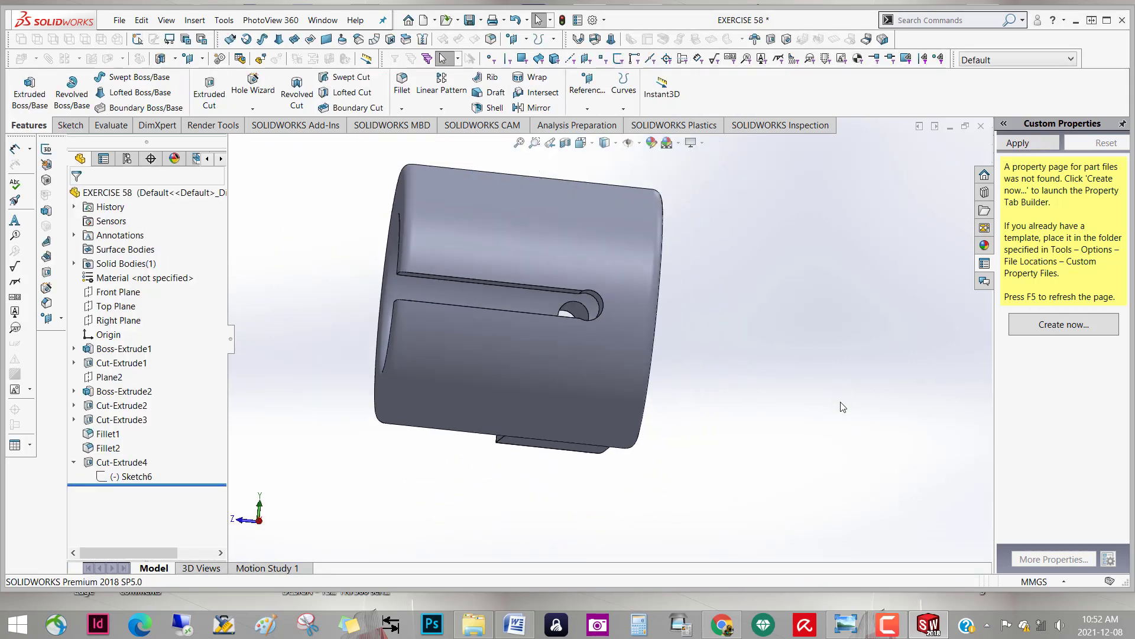
mouse_move(585, 500)
middle_down()
mouse_move(684, 461)
mouse_move(771, 453)
mouse_move(657, 451)
mouse_move(592, 471)
mouse_move(750, 330)
mouse_move(729, 447)
mouse_move(751, 468)
middle_up()
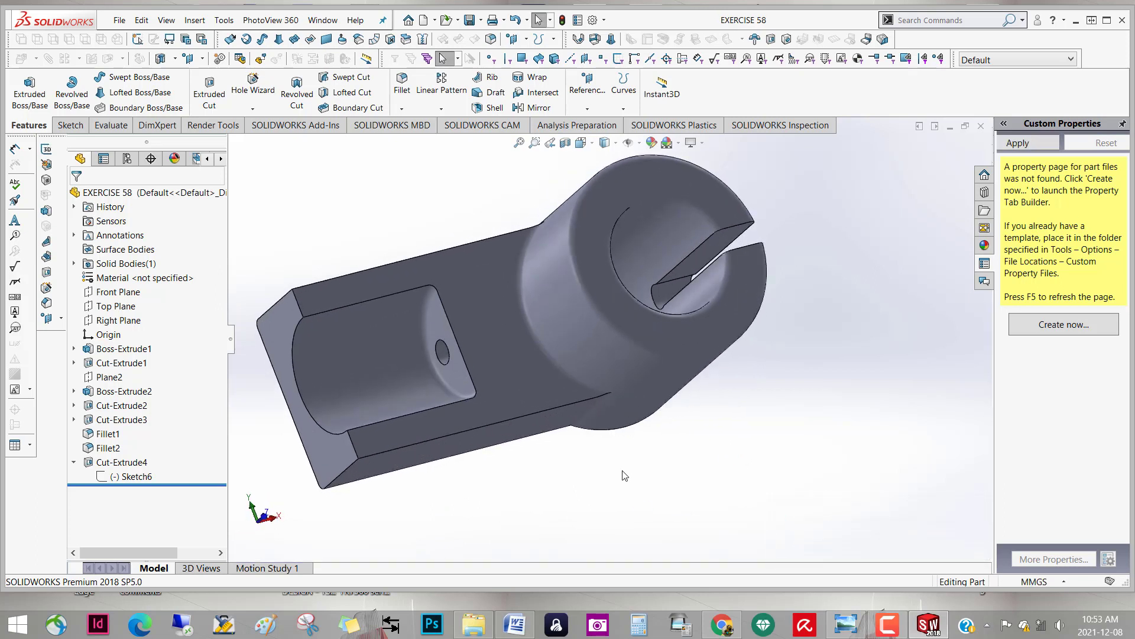
Select the arm's flat side face of Boss-Extrude2 and view it Normal To
mouse_move(624, 475)
middle_down()
mouse_move(559, 406)
mouse_move(675, 241)
mouse_move(679, 363)
mouse_move(643, 366)
mouse_move(577, 494)
middle_up()
scroll(629, 454, down, 3)
scroll(646, 456, up, 4)
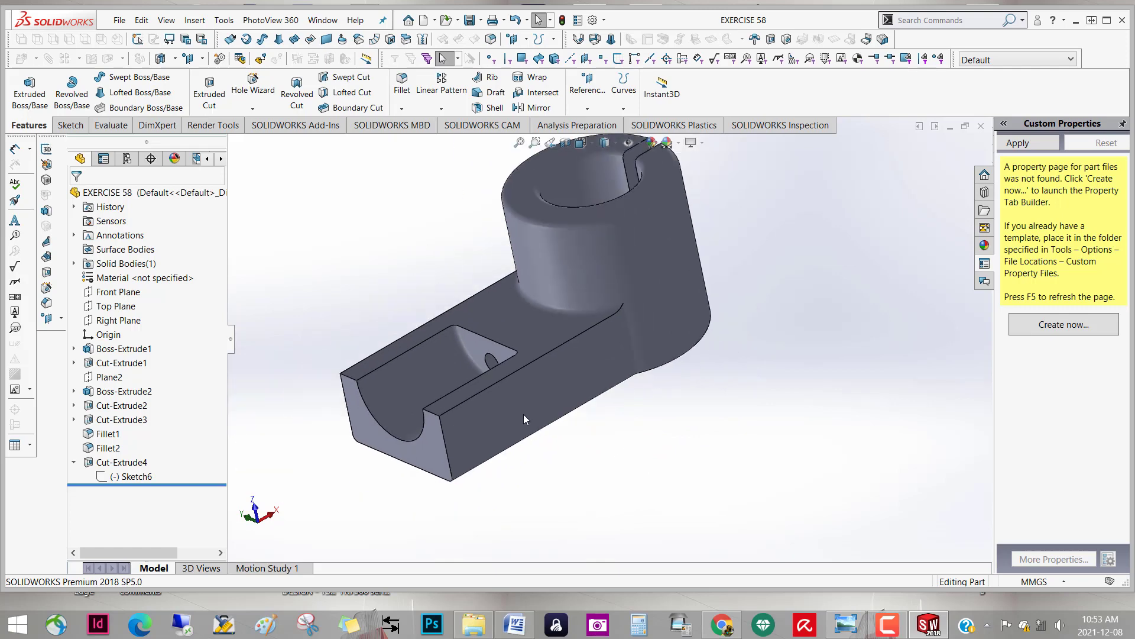
click(520, 410)
right_click(520, 410)
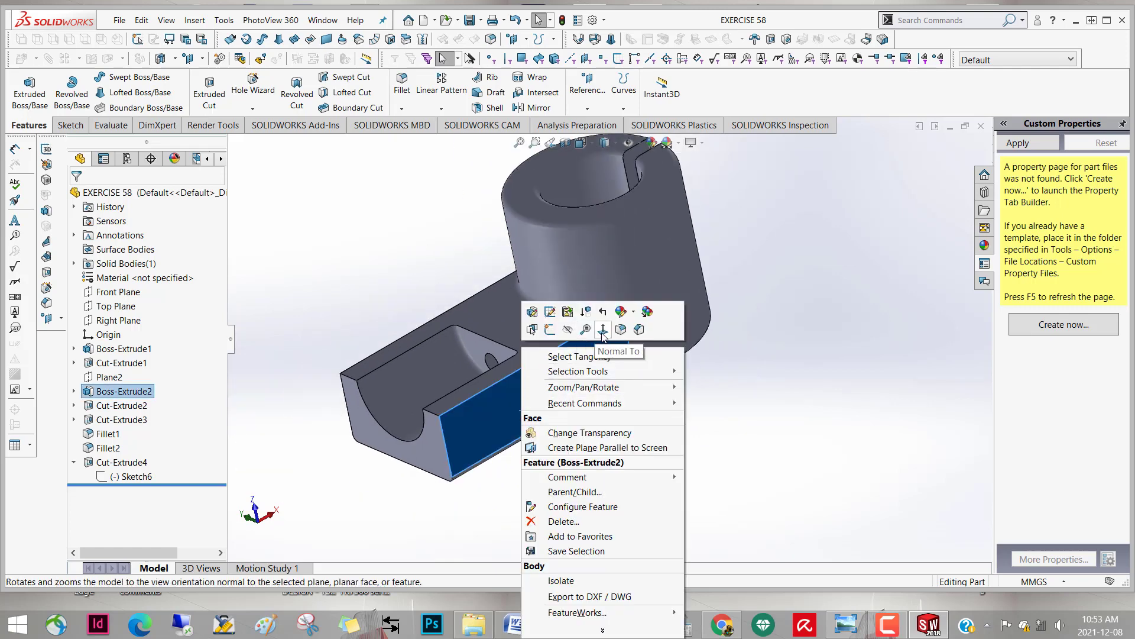
click(603, 329)
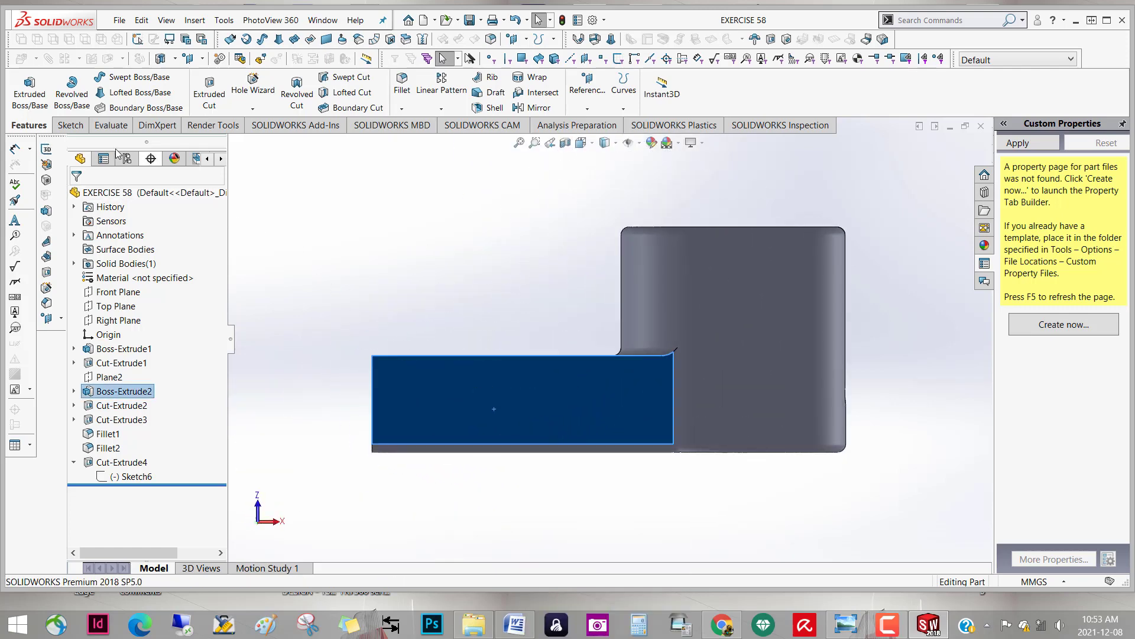
Start a new sketch on the selected side face
click(70, 125)
click(23, 89)
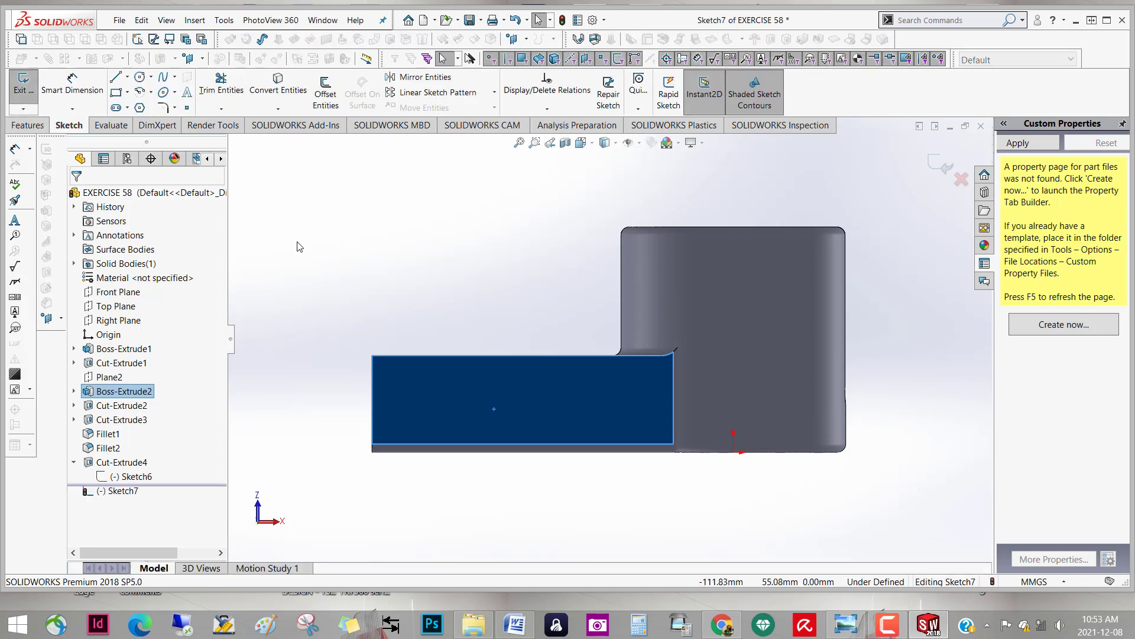
click(152, 93)
click(152, 95)
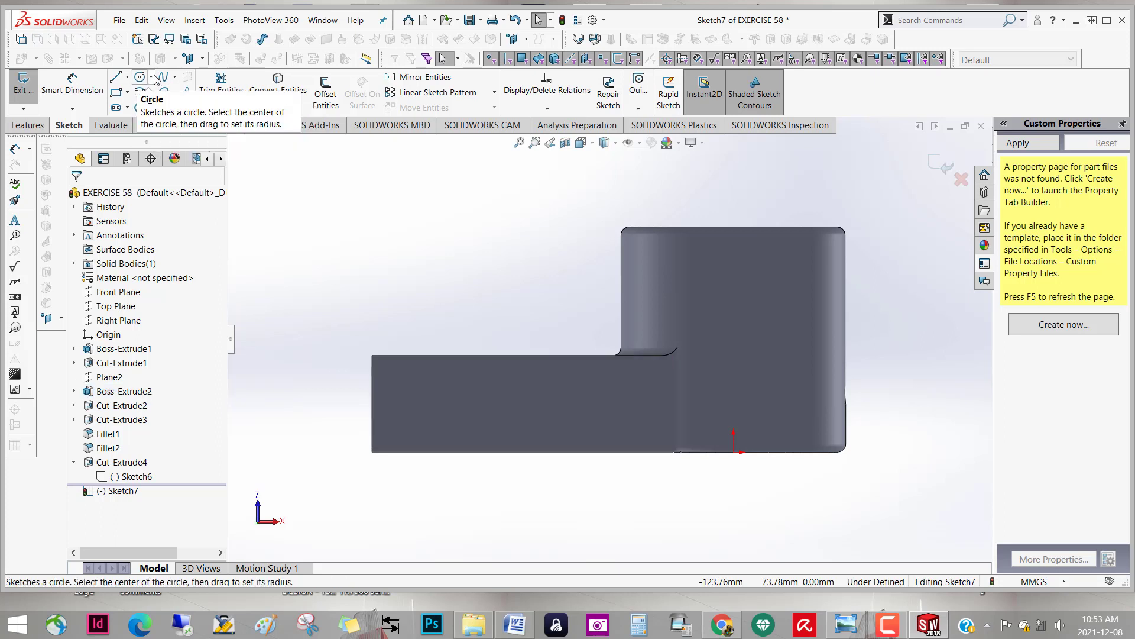
click(152, 78)
click(174, 77)
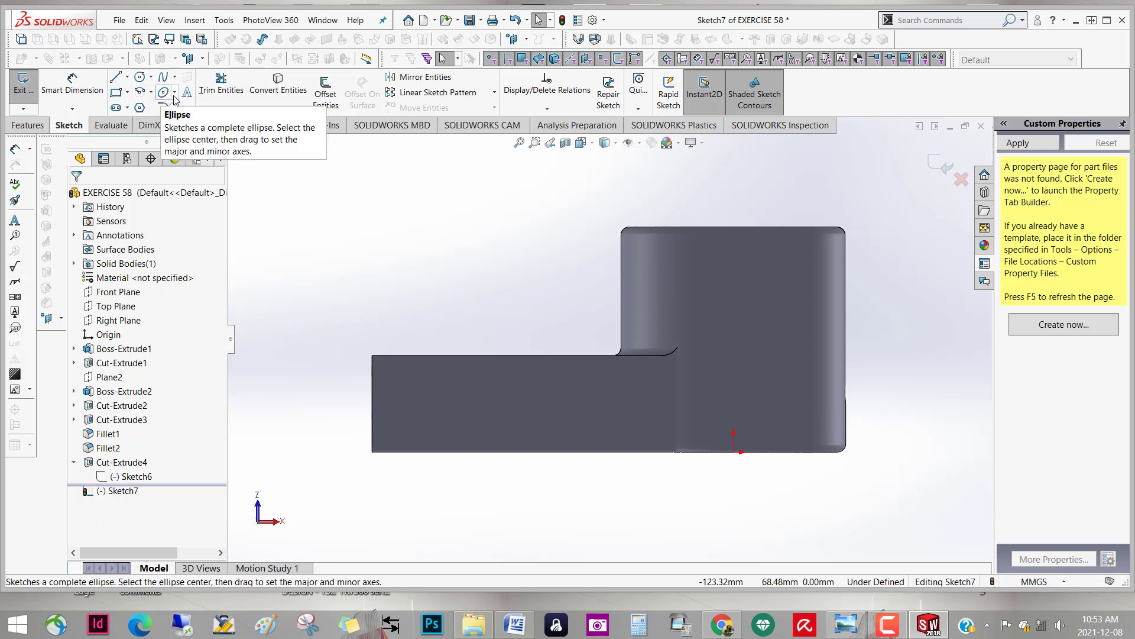
Draw a straight slot on the arm face, about 19.58 mm long
click(128, 108)
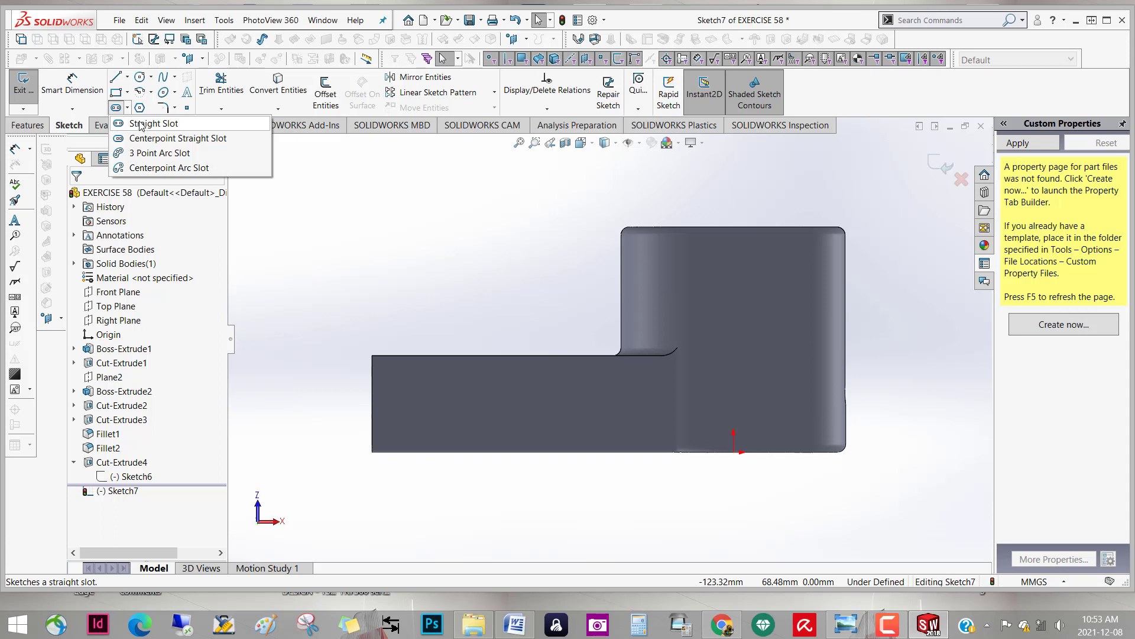
click(140, 125)
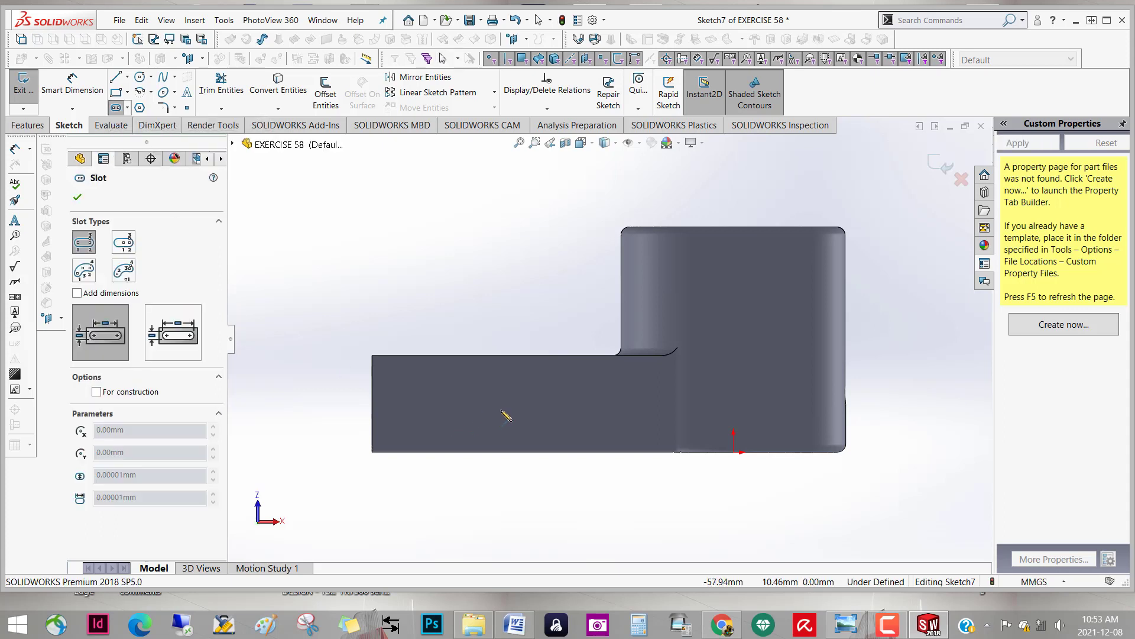
click(579, 406)
click(579, 383)
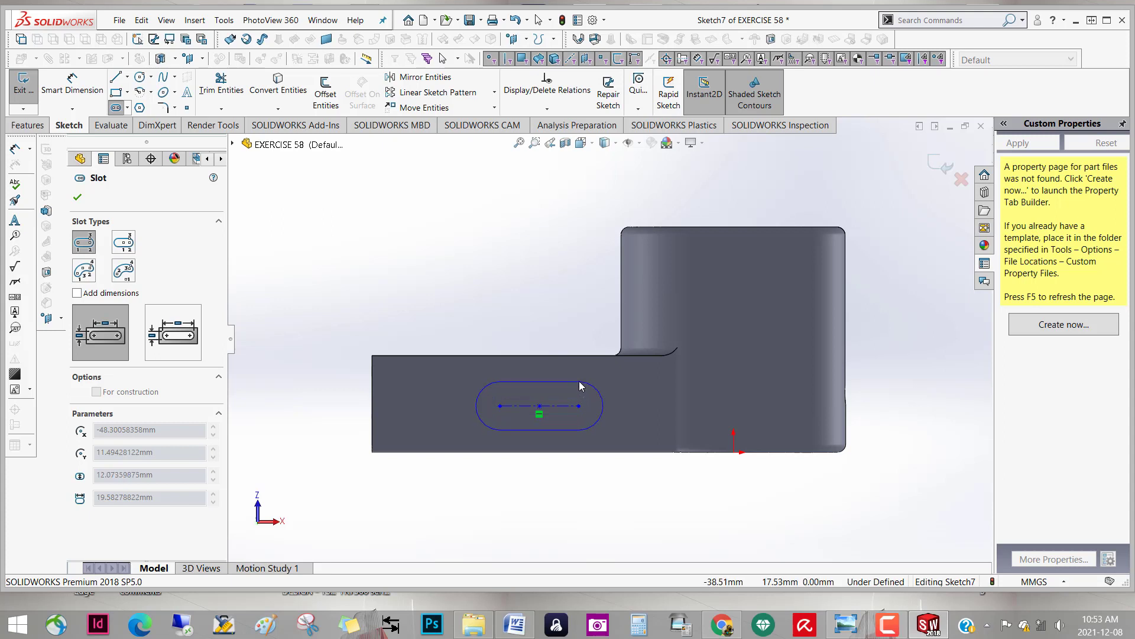
click(579, 386)
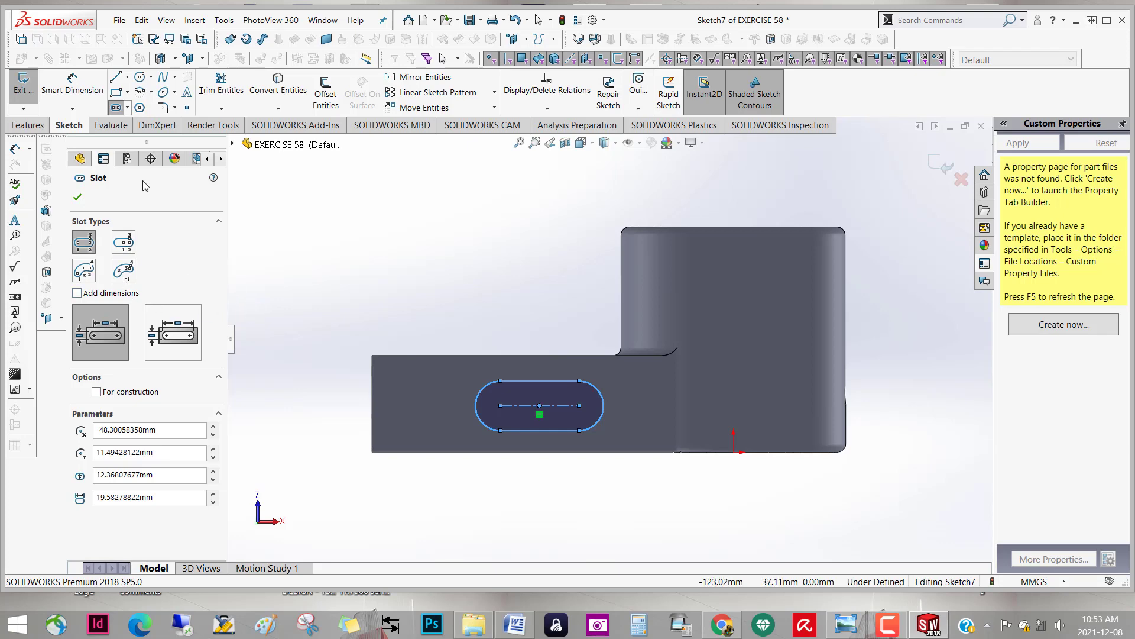
Dimension the slot's straight length as 20 mm
click(76, 89)
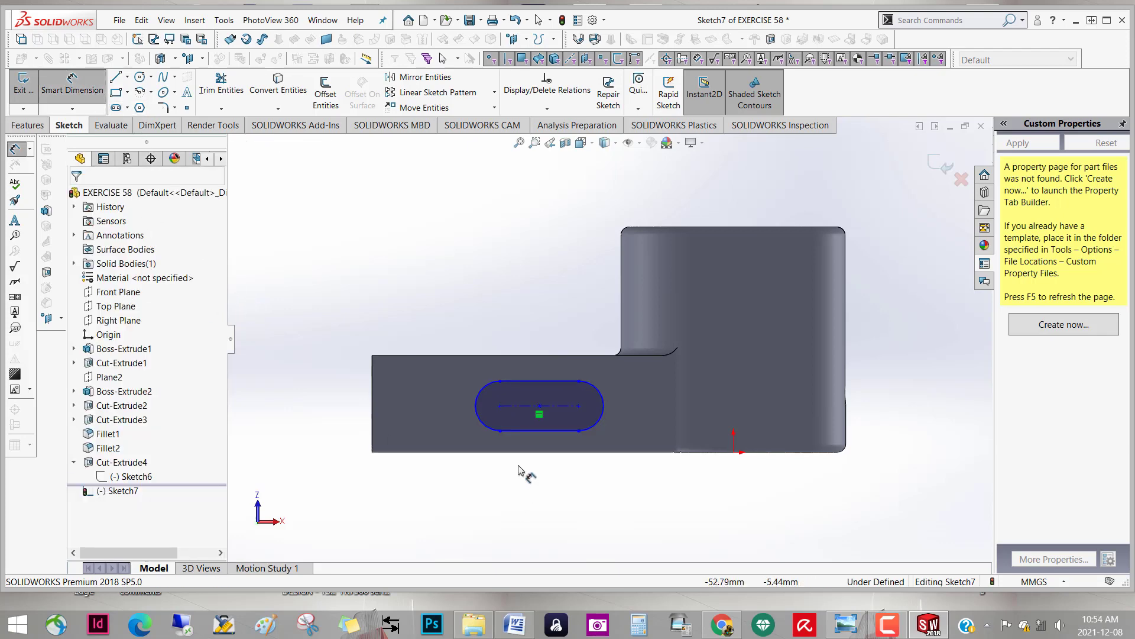
scroll(543, 434, down, 3)
scroll(526, 426, down, 2)
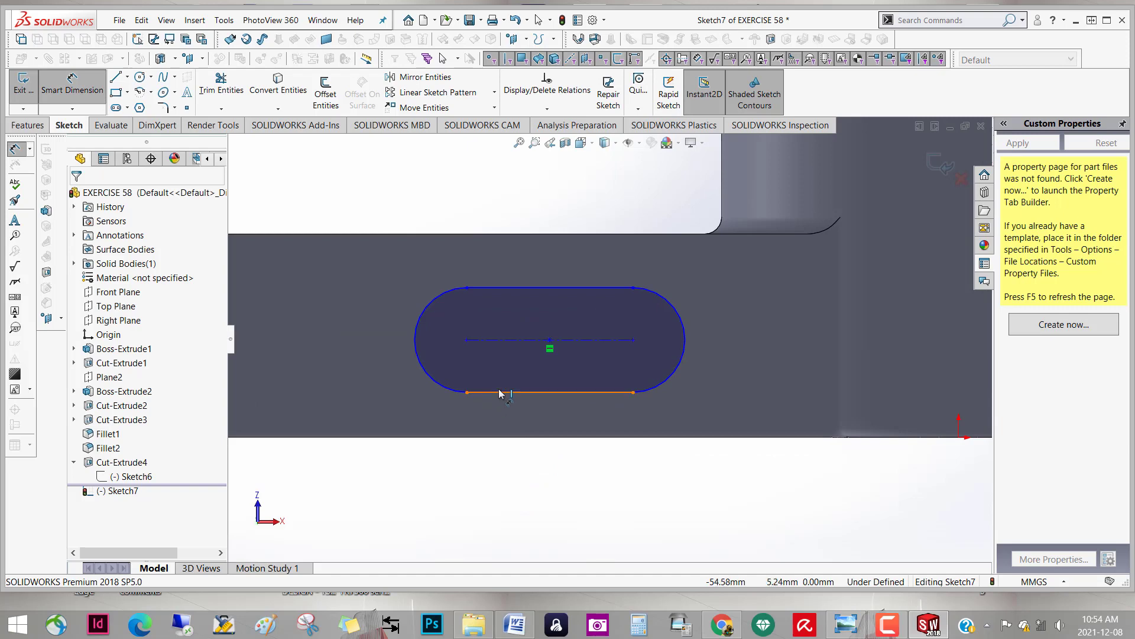
click(502, 292)
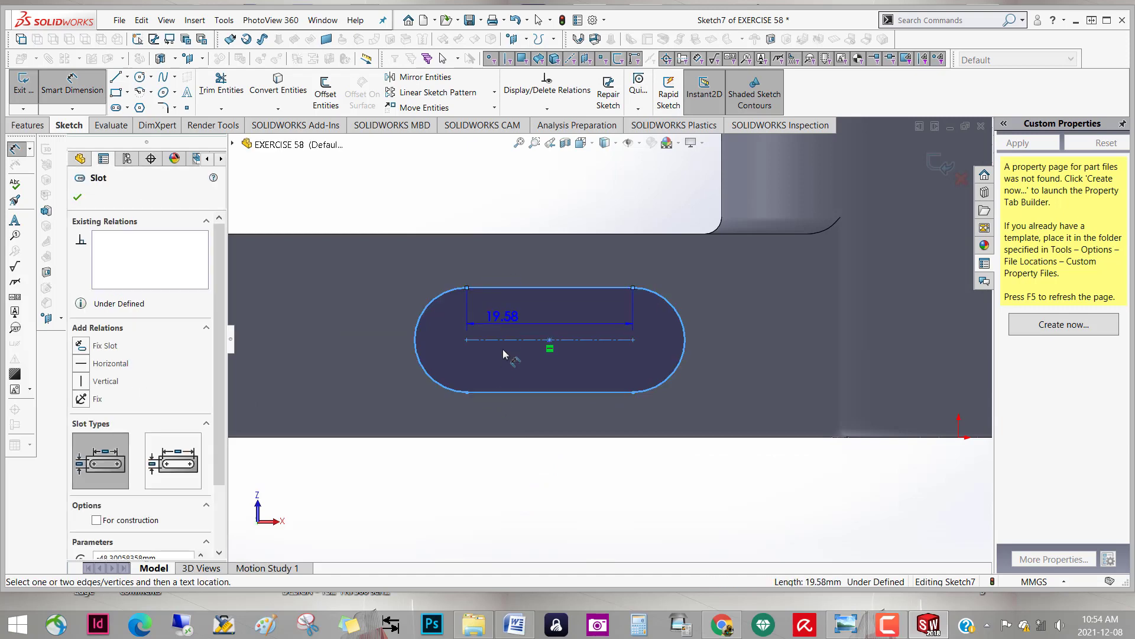
click(550, 476)
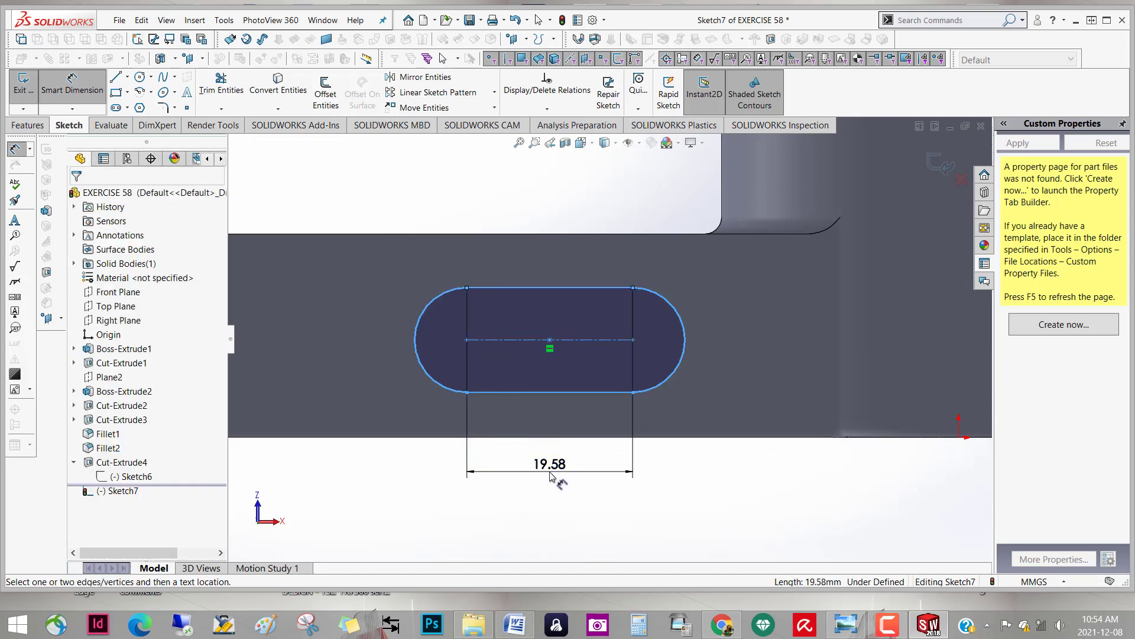
text(20)
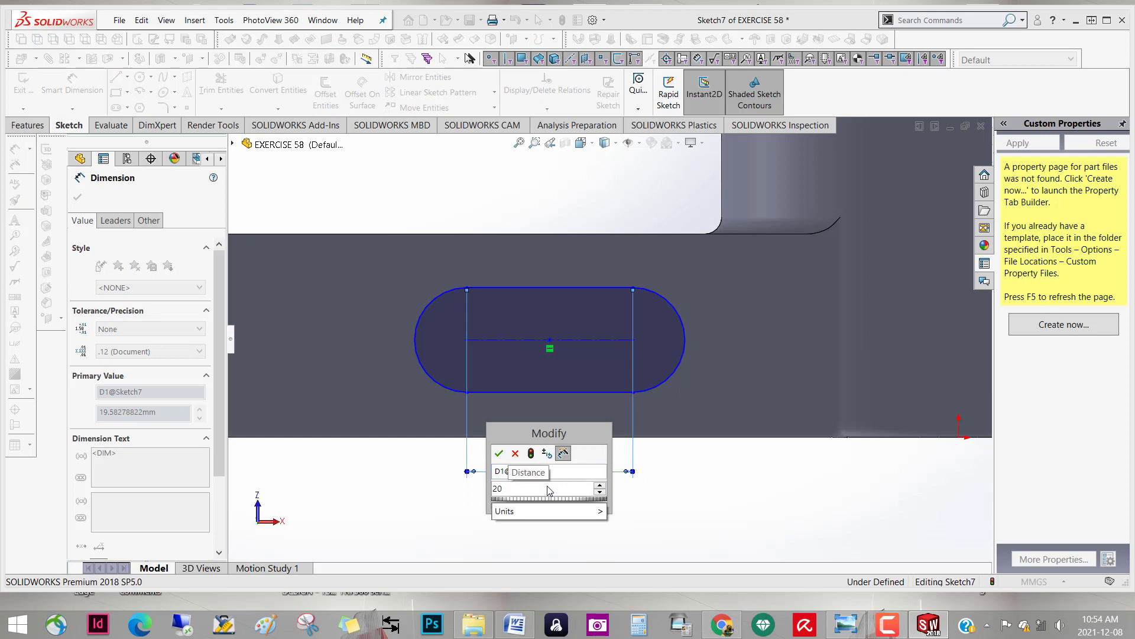
click(555, 512)
click(630, 616)
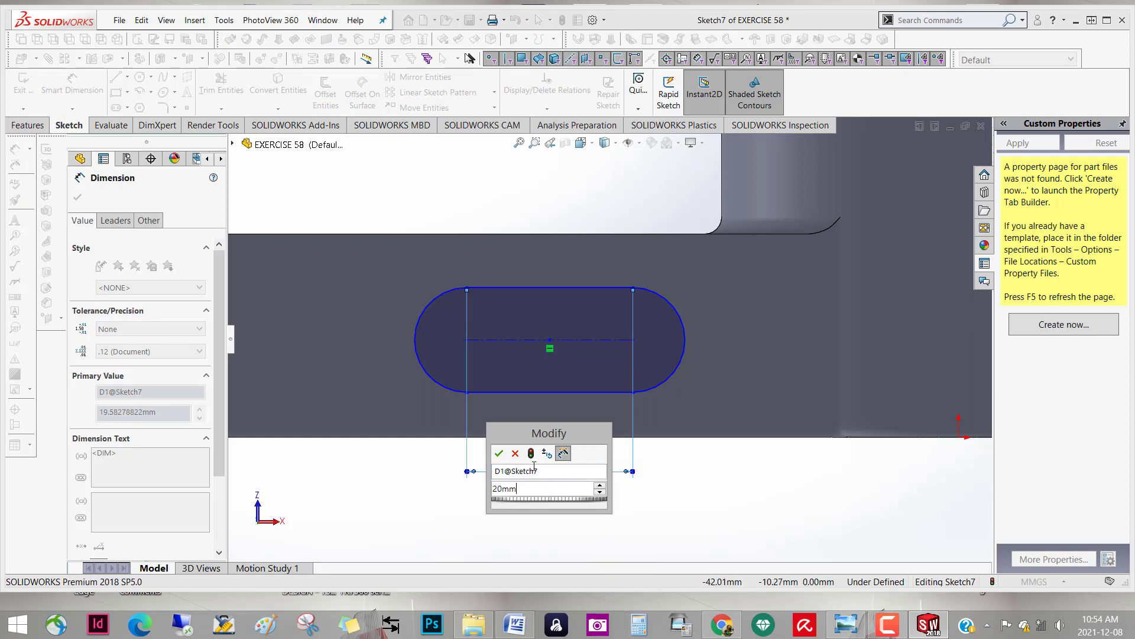
click(531, 453)
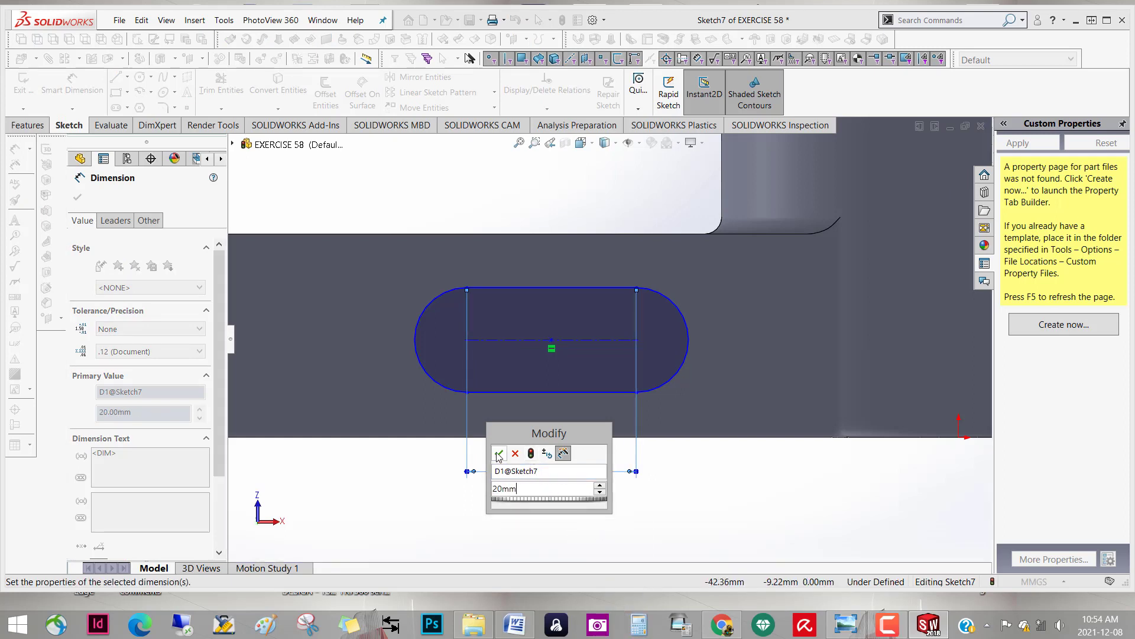
click(498, 453)
Dimension the slot end radius as R5 mm
click(422, 373)
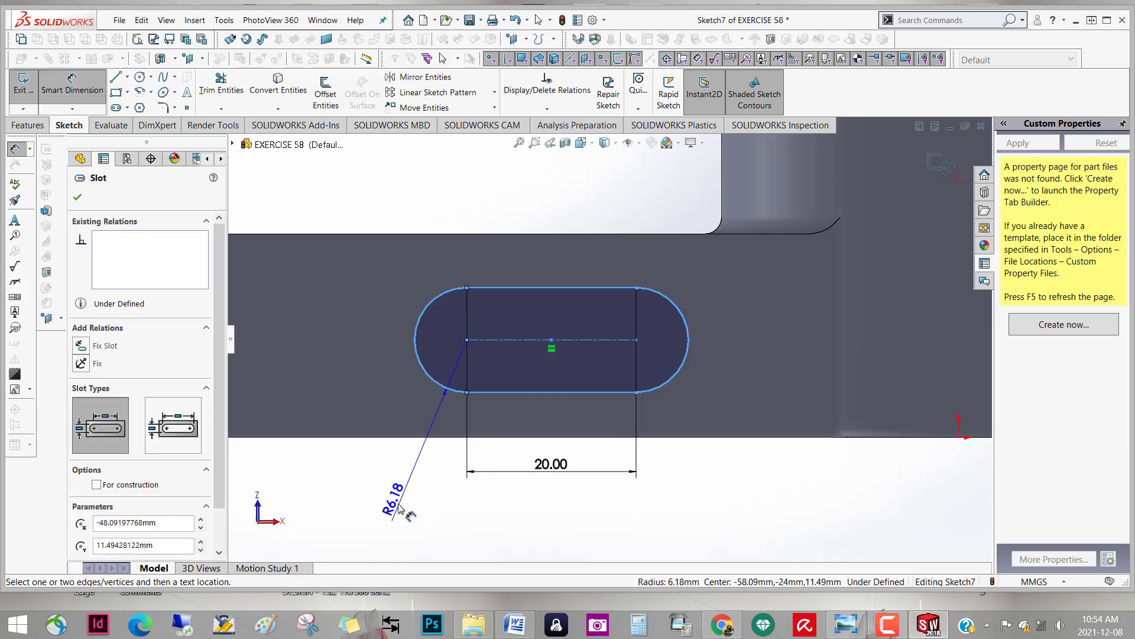
click(393, 504)
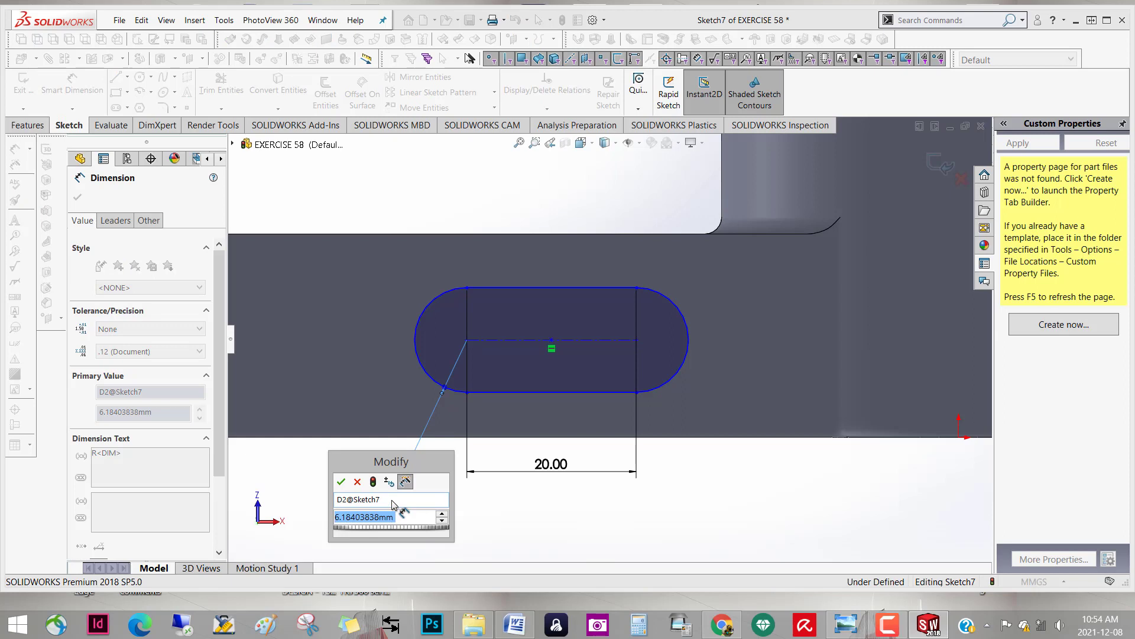
text(5)
click(409, 540)
mouse_move(390, 539)
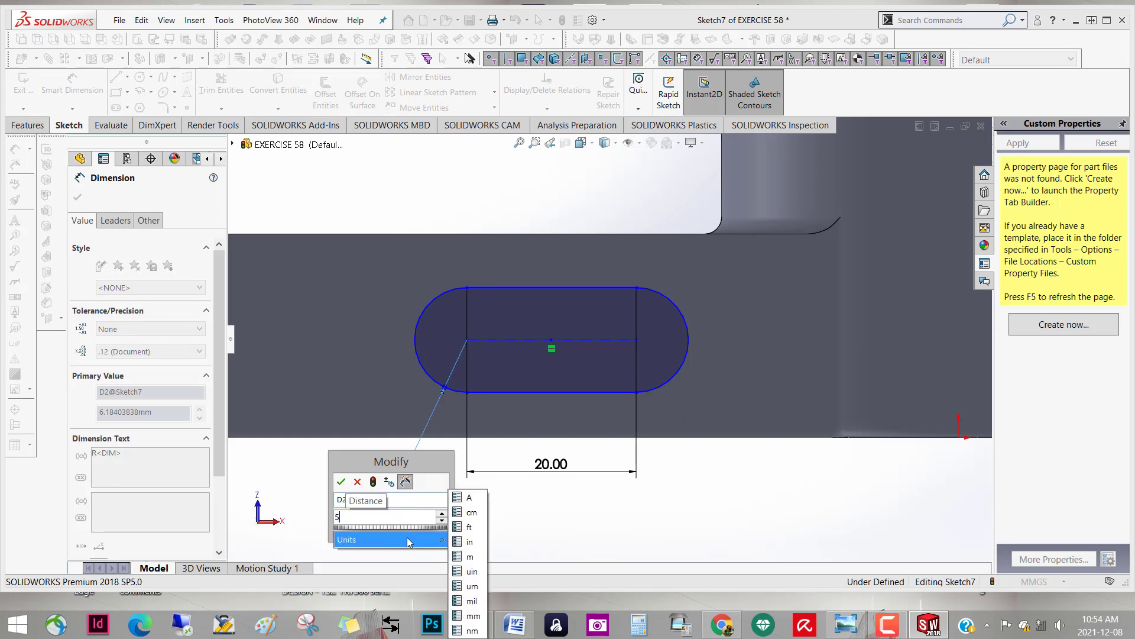
click(475, 617)
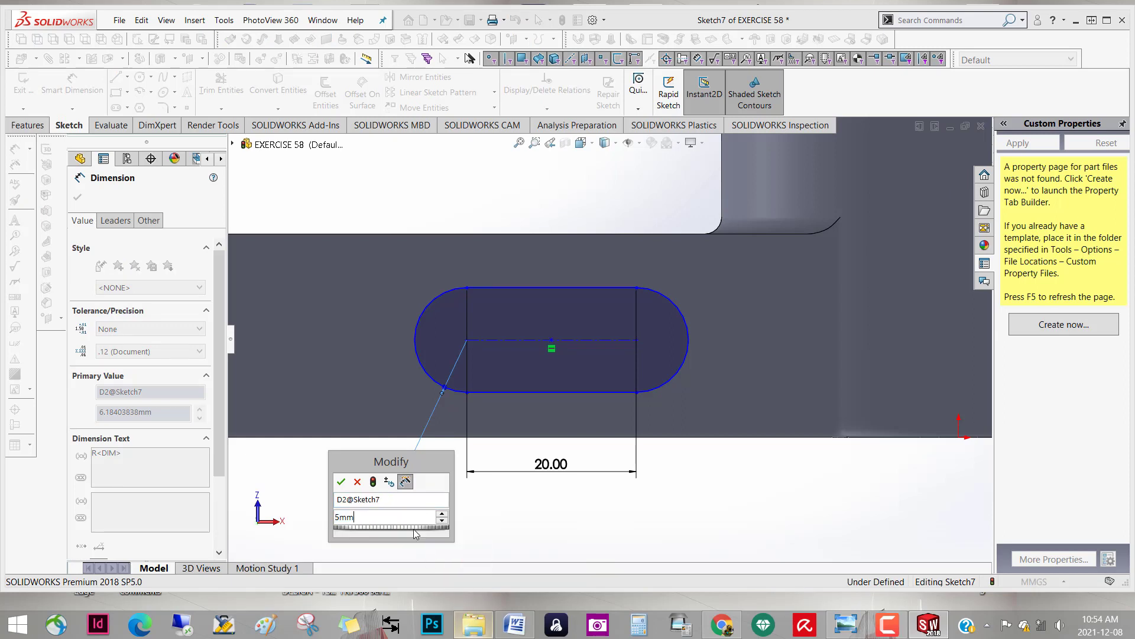
click(373, 482)
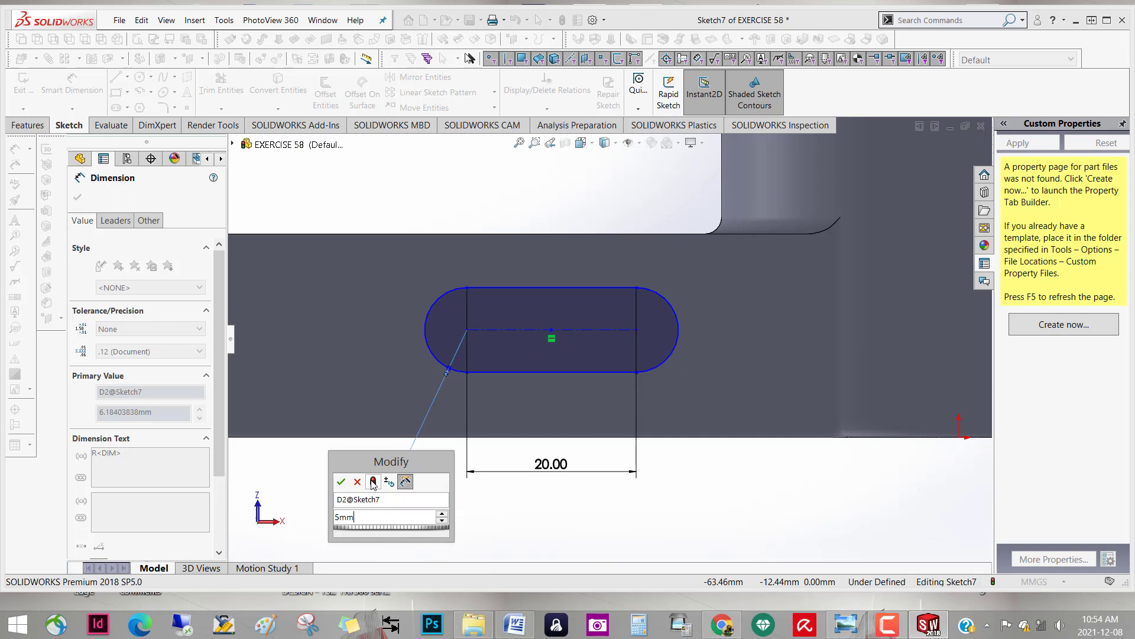
click(341, 481)
Dimension the slot's offset from the left edge, entering 35 then 25 mm
scroll(634, 423, up, 1)
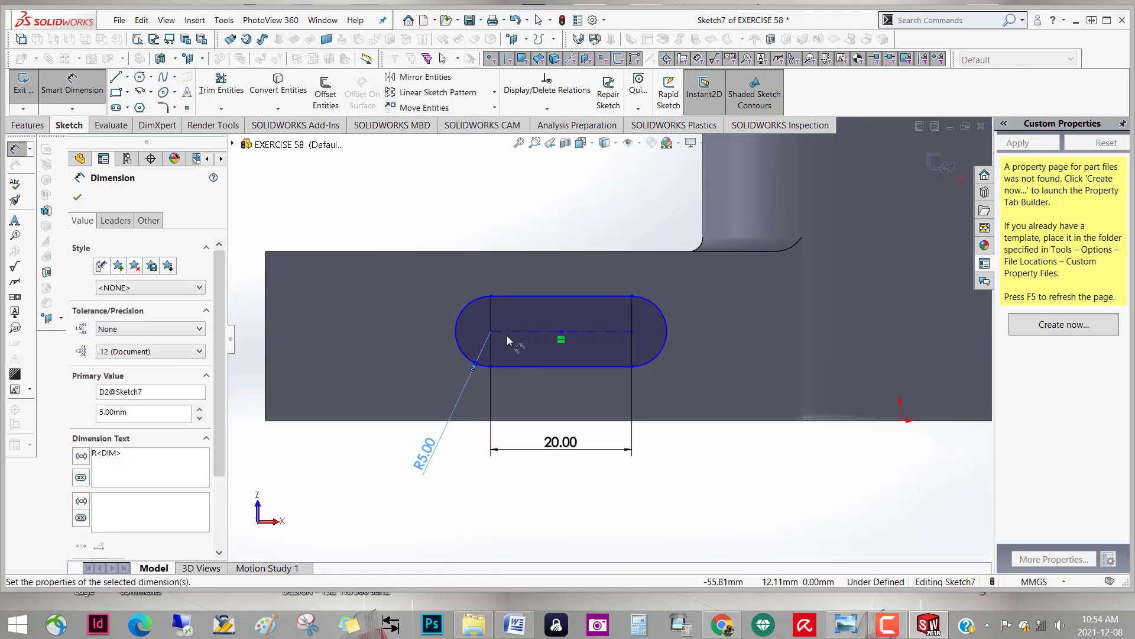
click(490, 334)
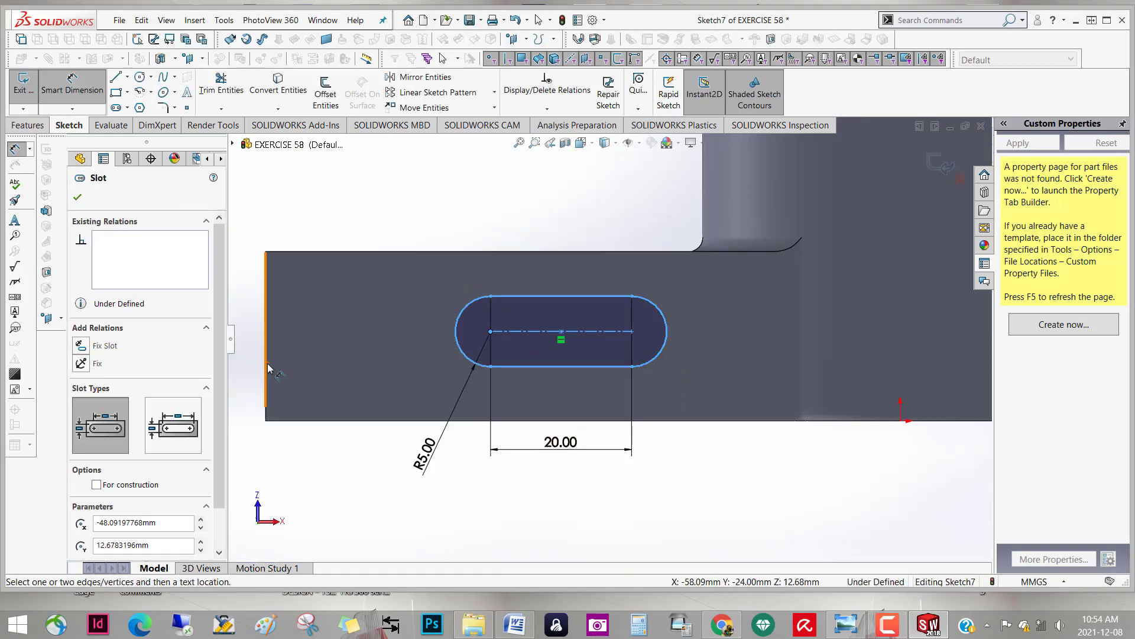
click(268, 368)
click(374, 495)
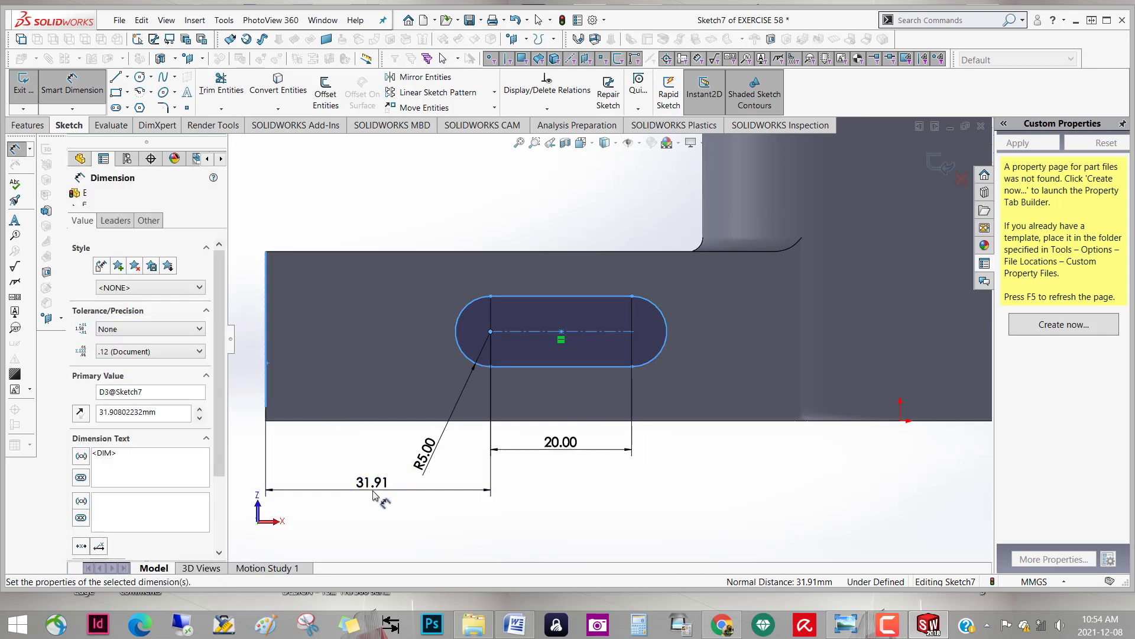
text(35)
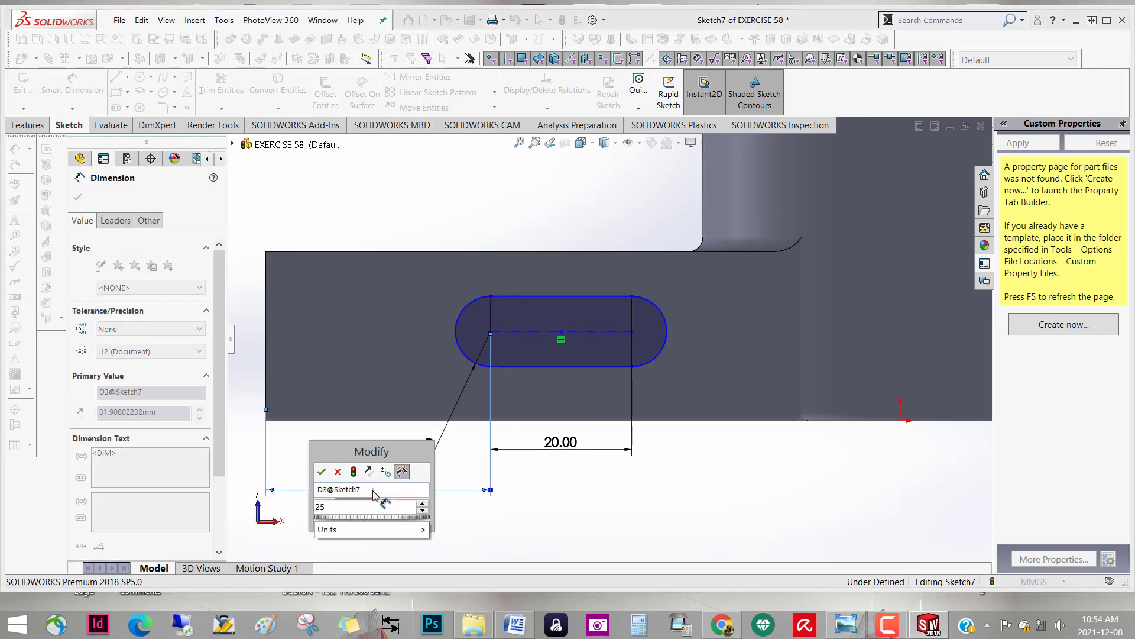
key(Return)
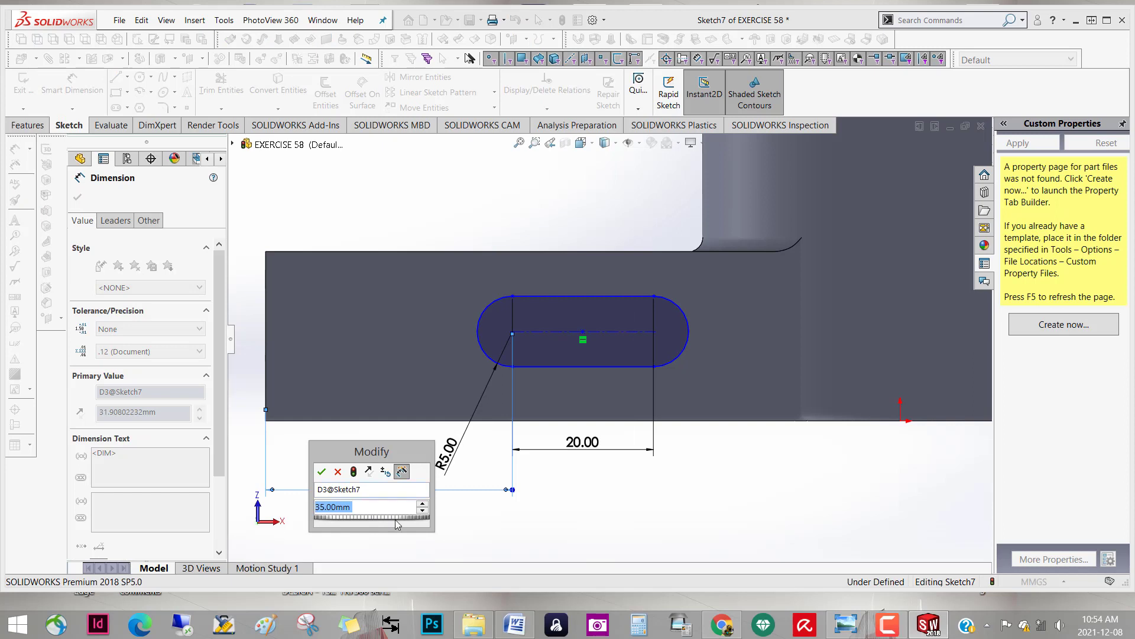
click(381, 506)
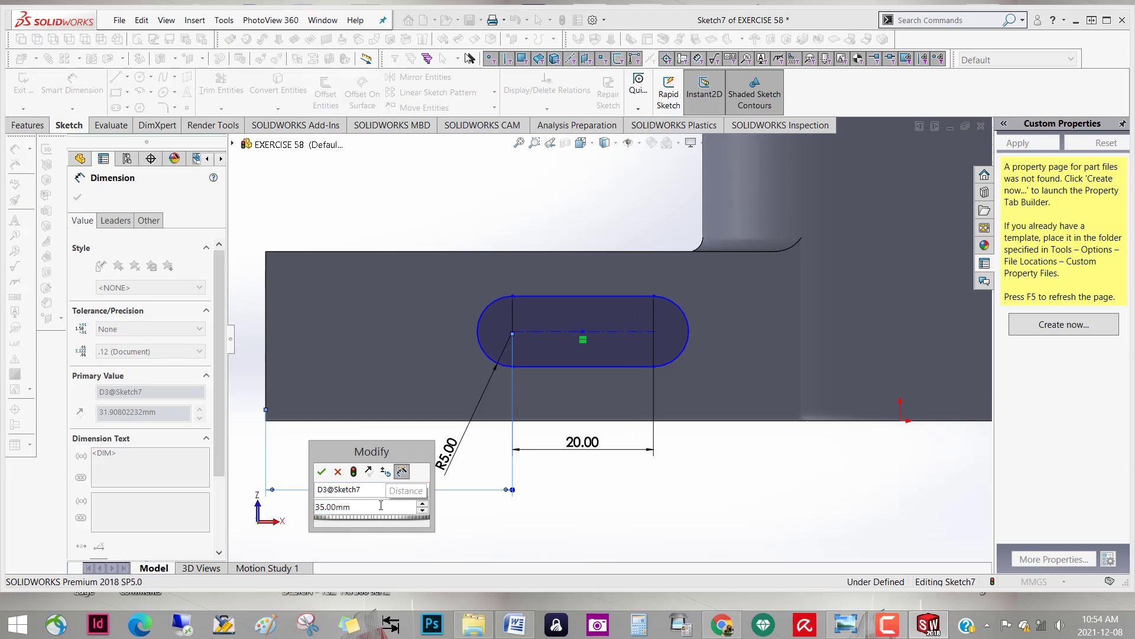
drag(278, 486, 272, 491)
text(5)
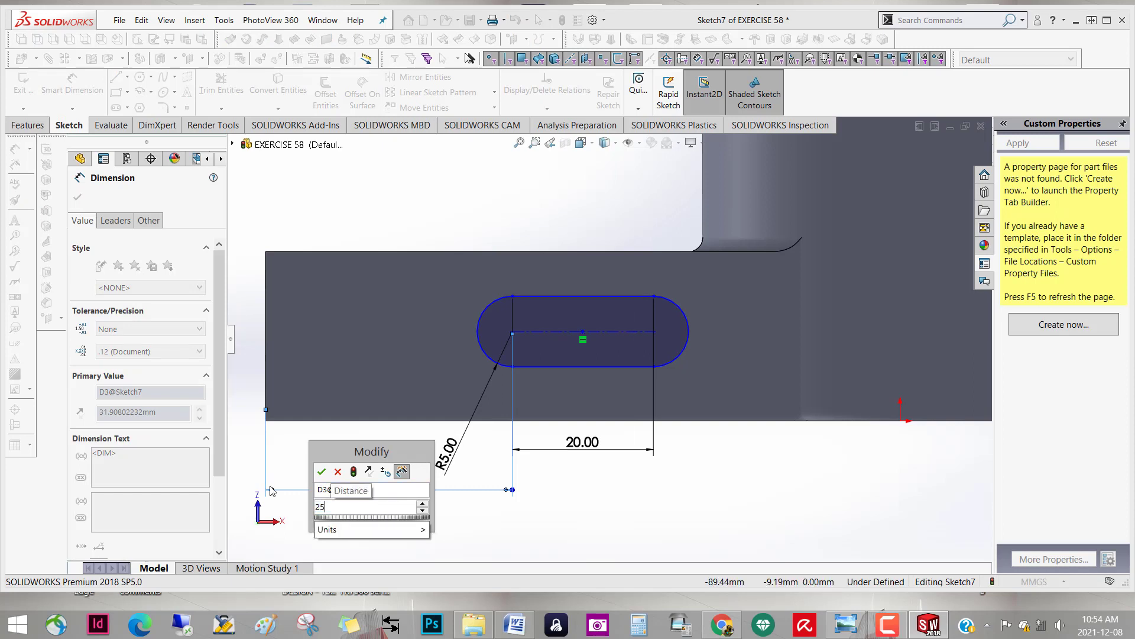
click(353, 472)
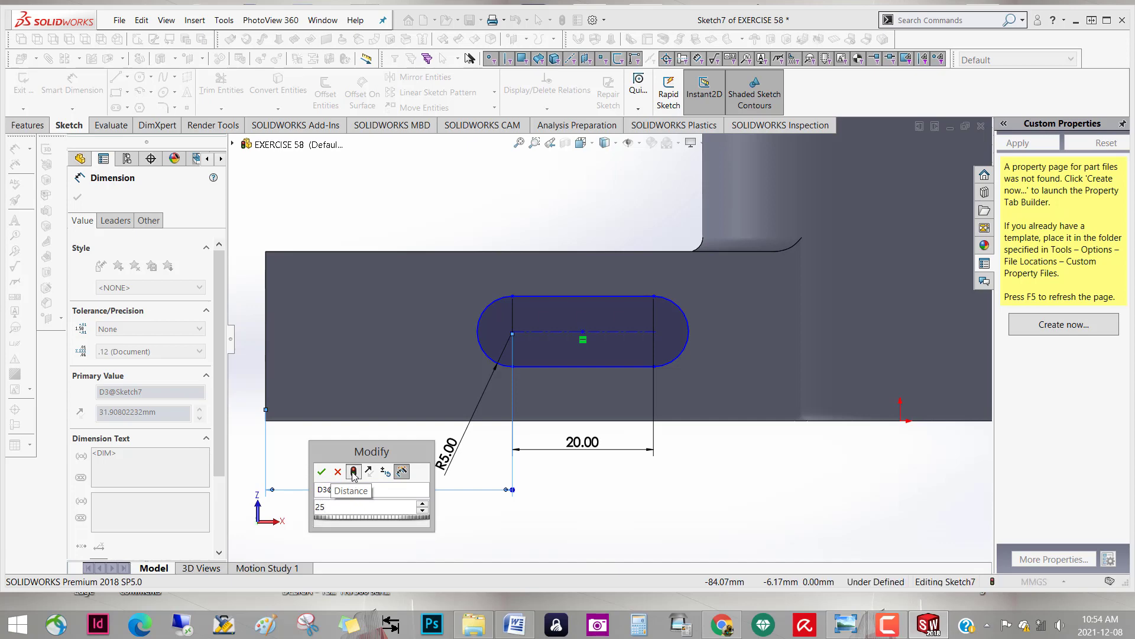
click(322, 472)
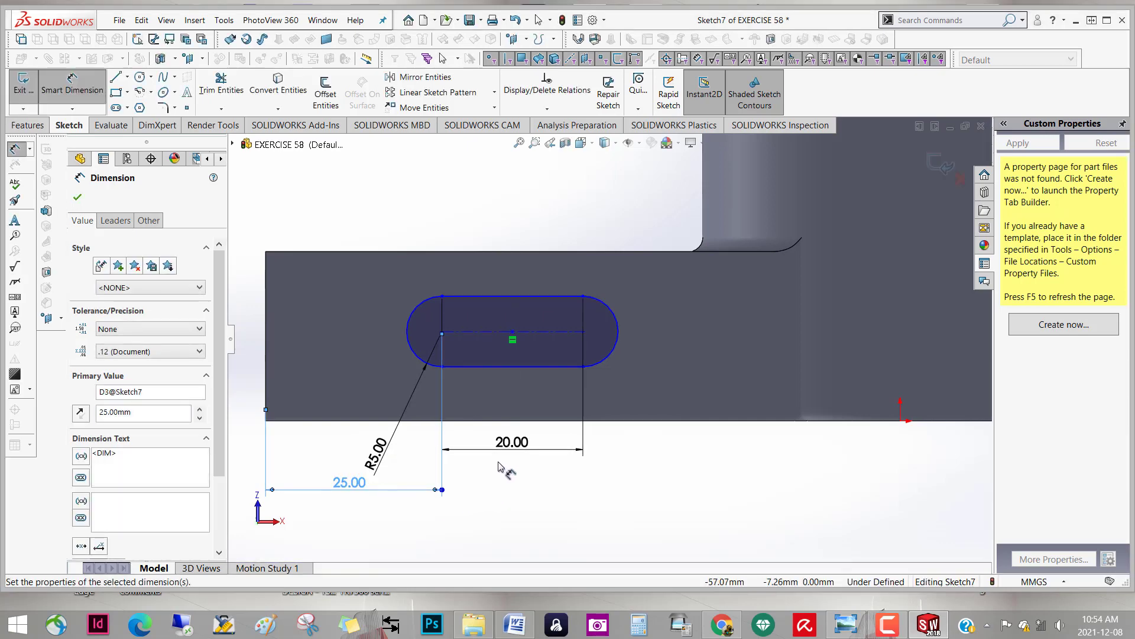
Change the slot length to 30 mm and the left-edge offset to 10 mm
double_click(509, 444)
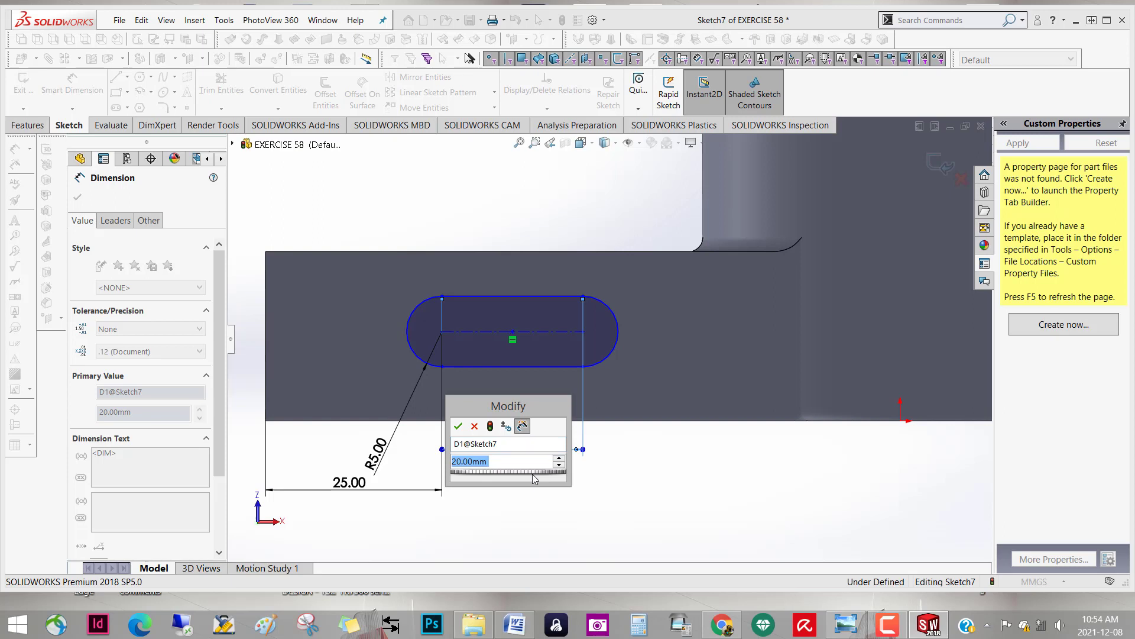
text(30)
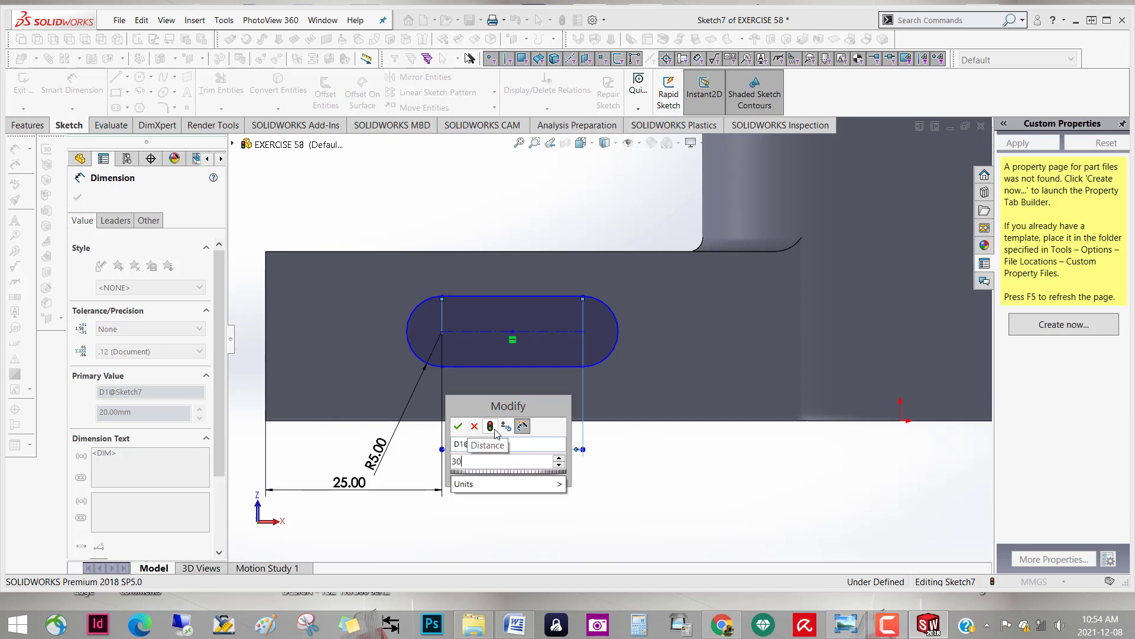
click(491, 426)
click(459, 427)
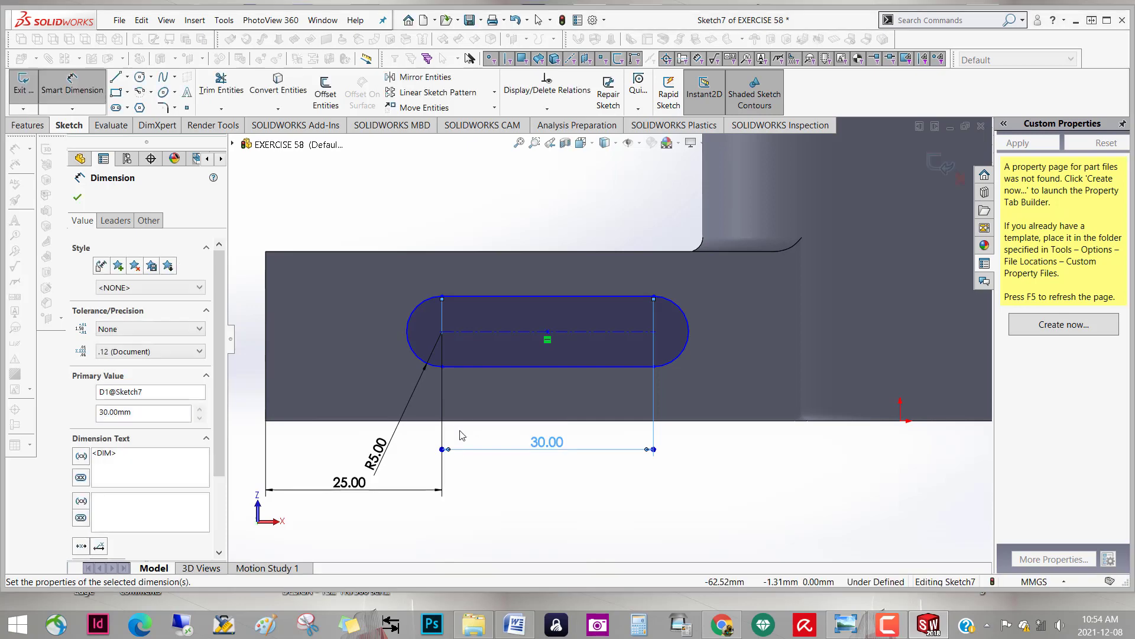
double_click(349, 482)
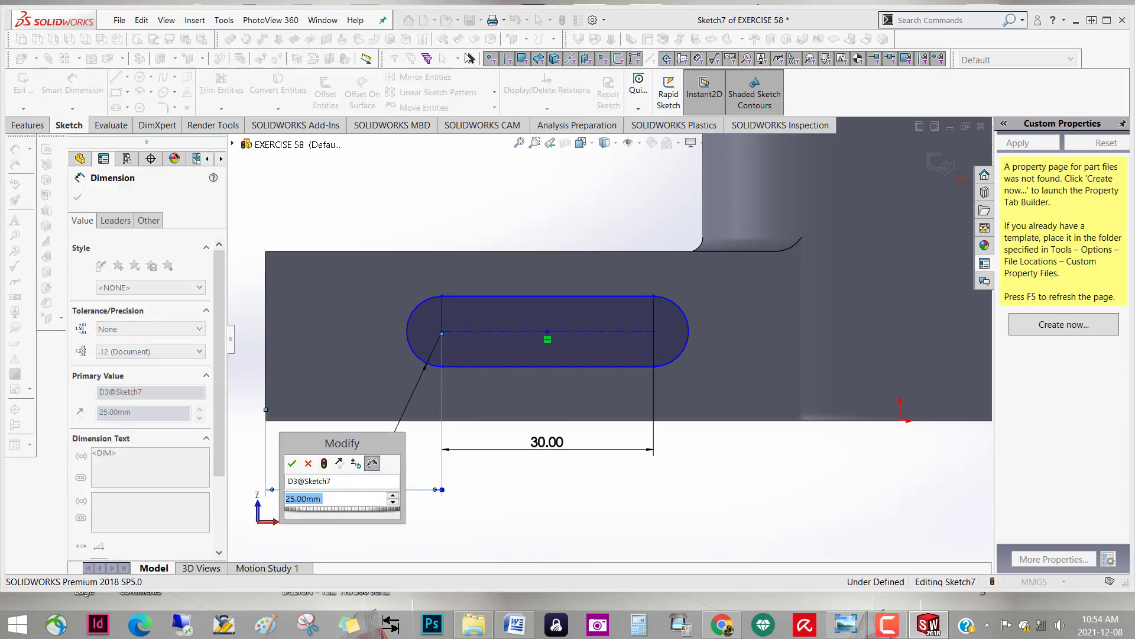
text(10)
click(324, 463)
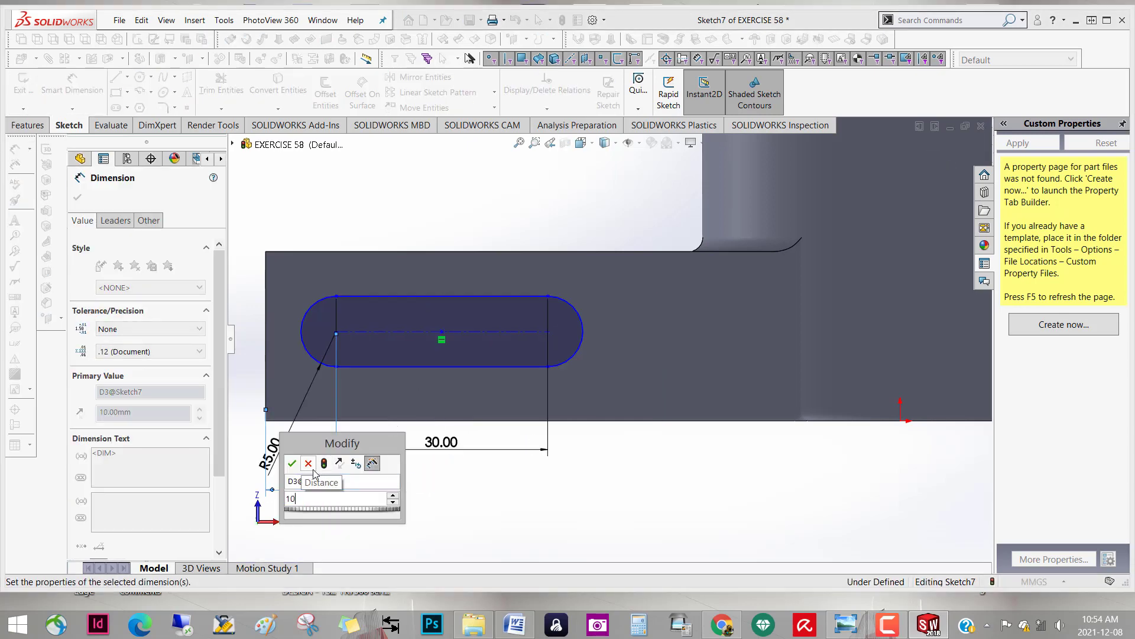
click(292, 464)
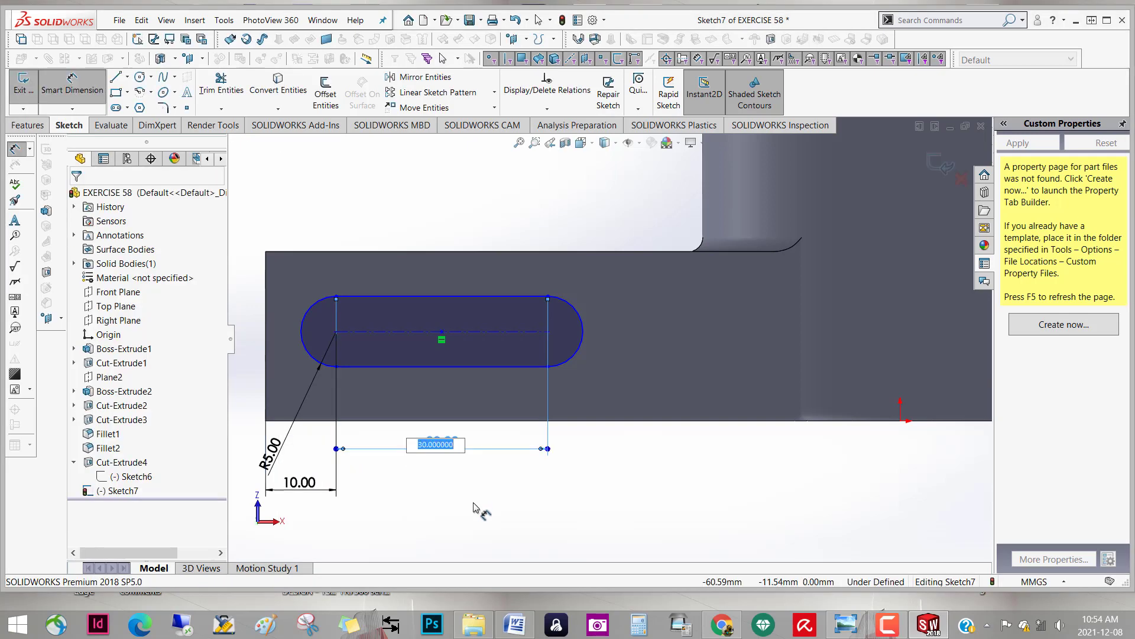
text(45)
Confirm the 45 mm slot length and orbit to an angled view beside the U-groove end
key(Return)
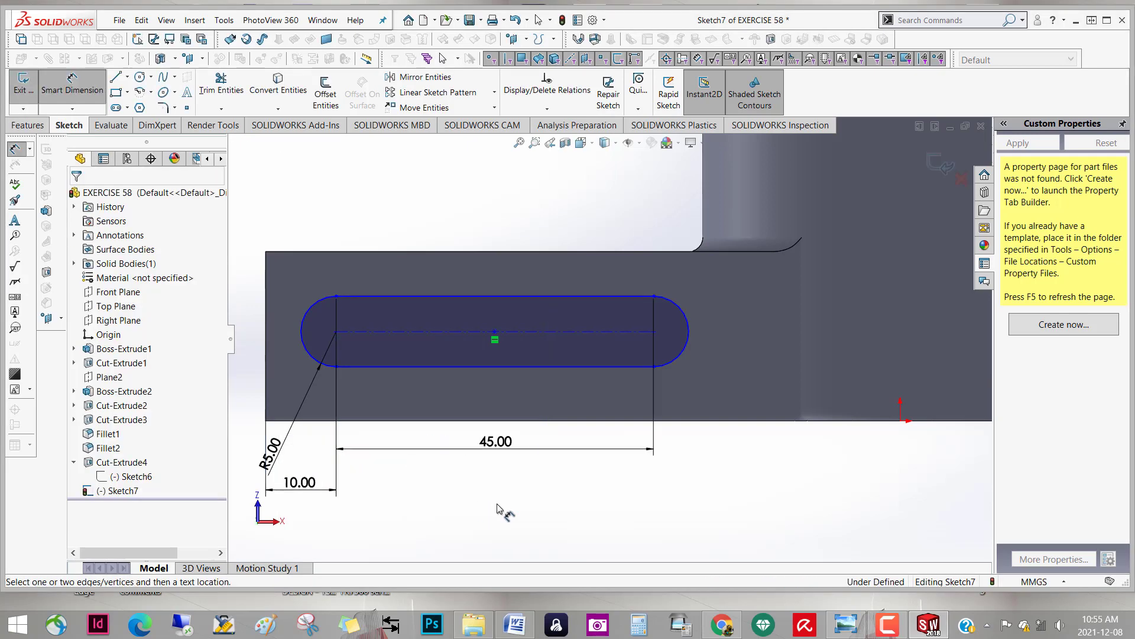
mouse_move(544, 491)
middle_down()
mouse_move(648, 532)
mouse_move(655, 483)
mouse_move(558, 456)
mouse_move(679, 471)
mouse_move(717, 514)
mouse_move(545, 536)
mouse_move(550, 520)
mouse_move(628, 478)
mouse_move(531, 510)
middle_up()
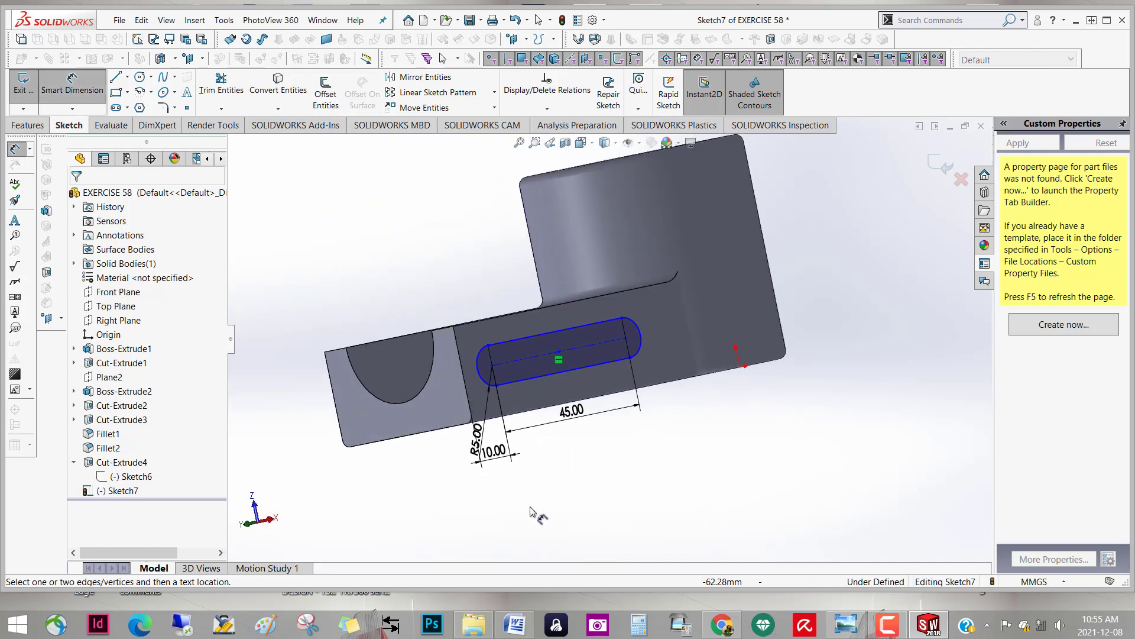
scroll(523, 473, down, 3)
scroll(569, 453, up, 3)
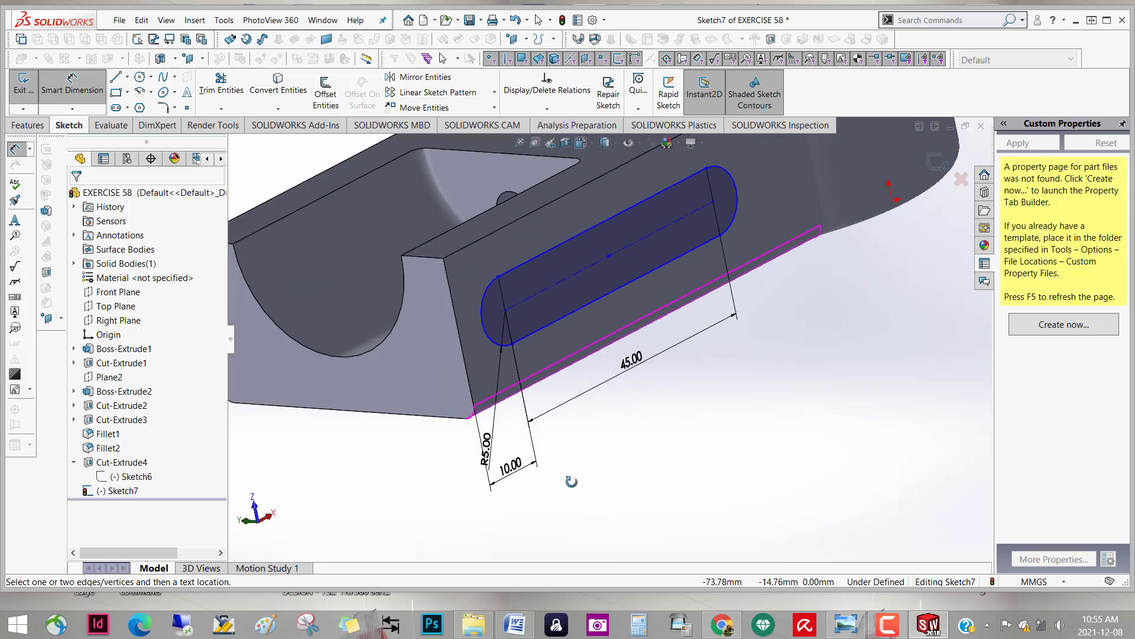
scroll(591, 461, up, 2)
mouse_move(611, 479)
middle_down()
mouse_move(641, 499)
mouse_move(684, 476)
mouse_move(638, 471)
mouse_move(629, 545)
mouse_move(618, 467)
middle_up()
key(Escape)
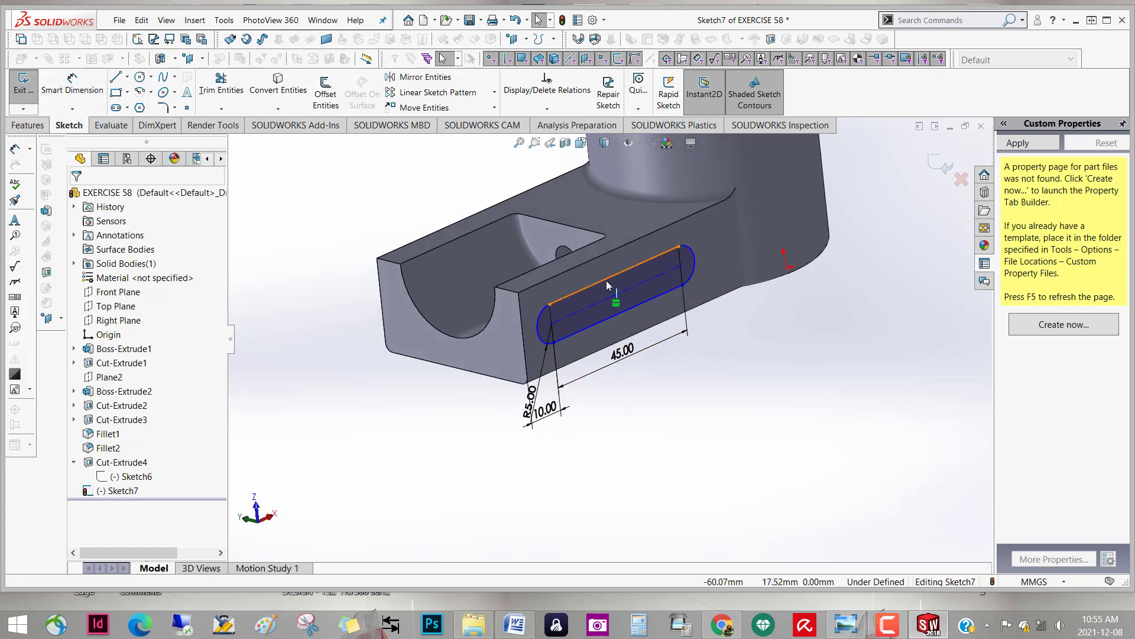
Dimension the slot's upper side 8 mm from the part's top edge
key(d)
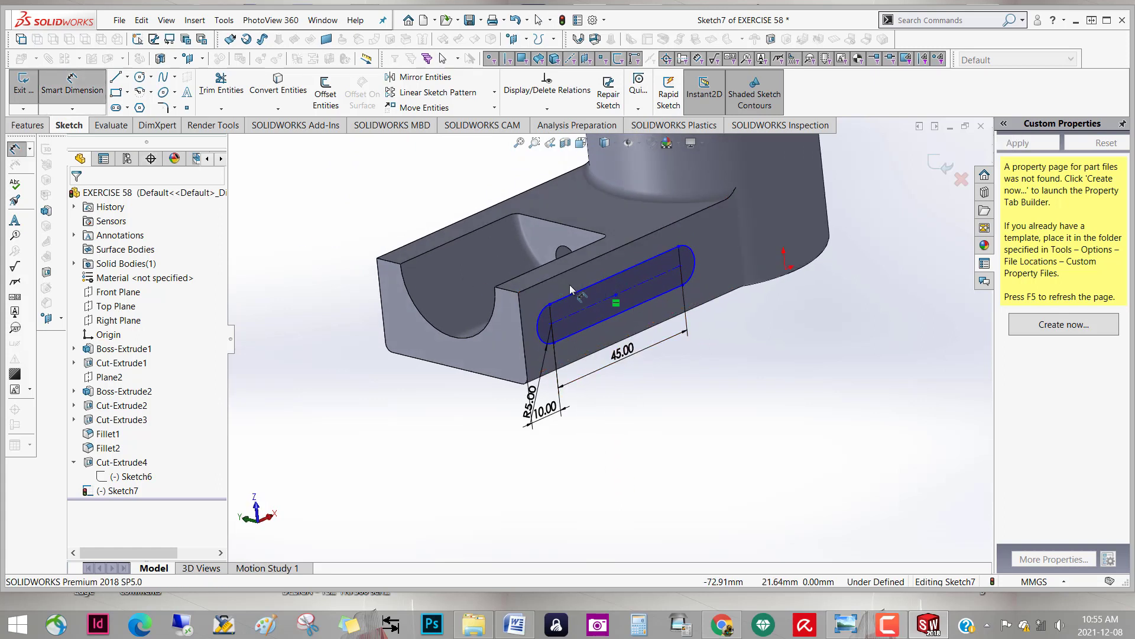
click(572, 289)
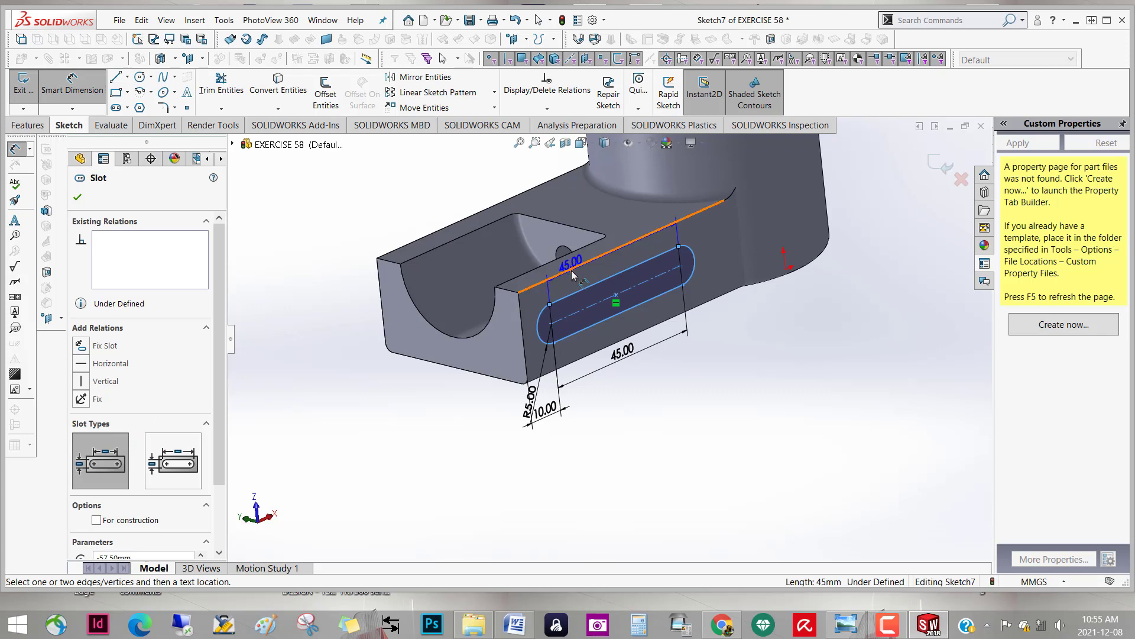
click(550, 304)
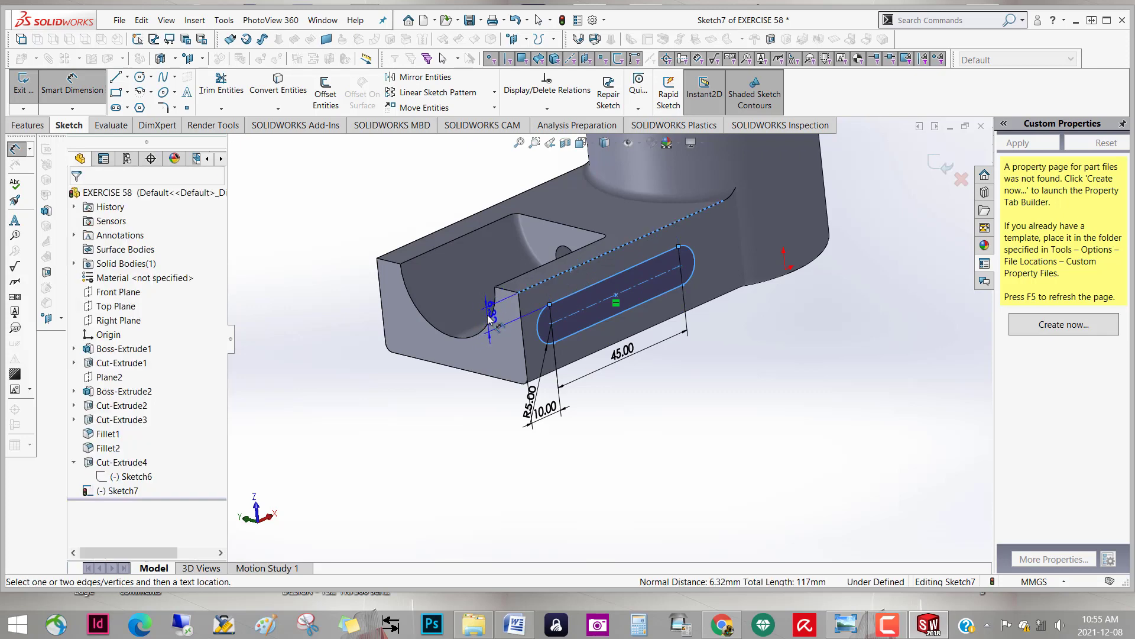
click(489, 319)
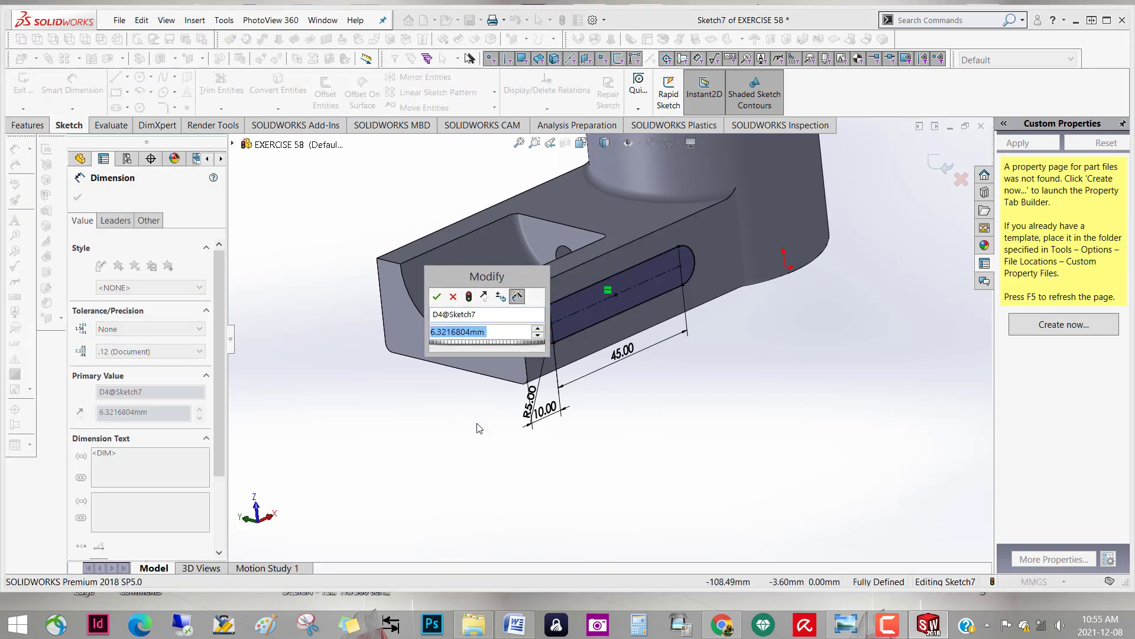
text(8)
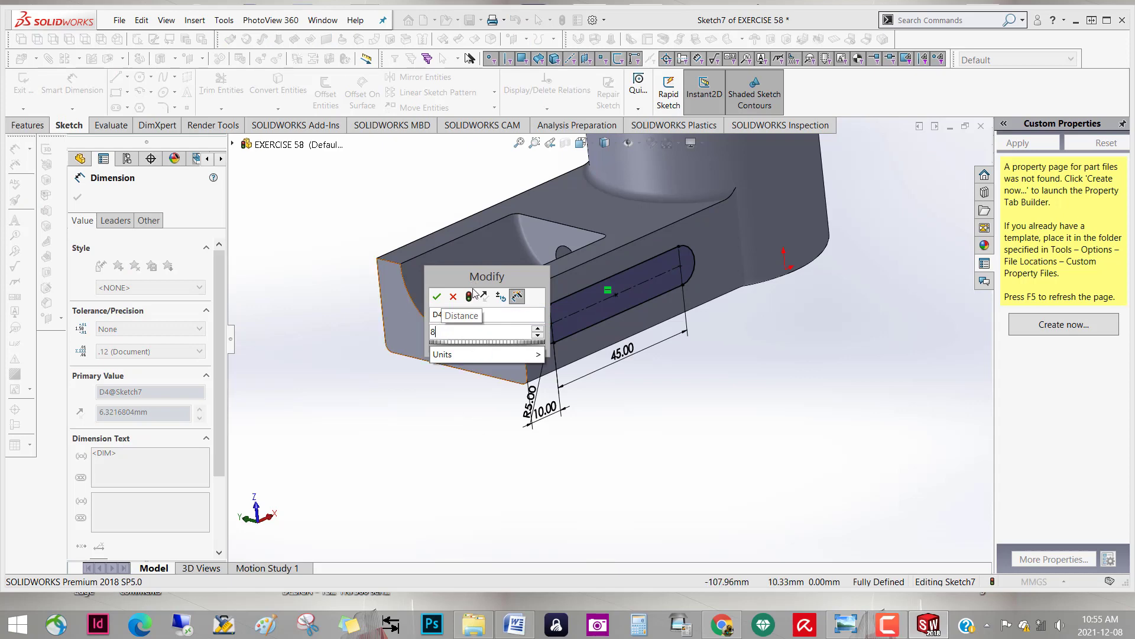
click(437, 295)
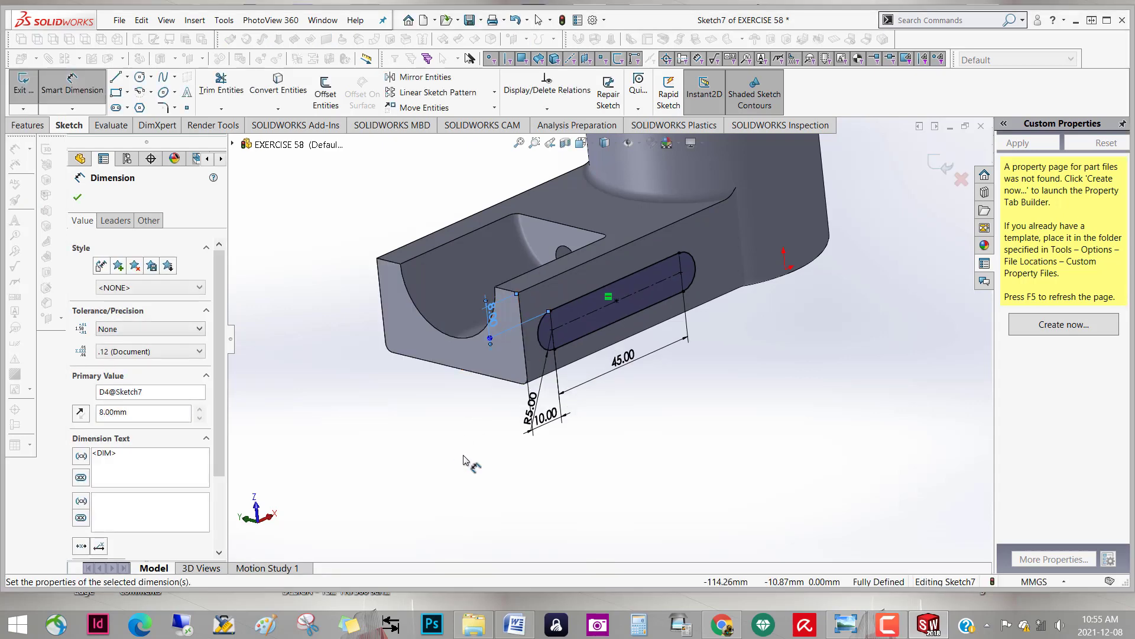
Change that slot-to-top-edge distance from 8 mm to 10 mm
mouse_move(464, 460)
middle_down()
mouse_move(519, 443)
mouse_move(469, 405)
mouse_move(497, 313)
middle_up()
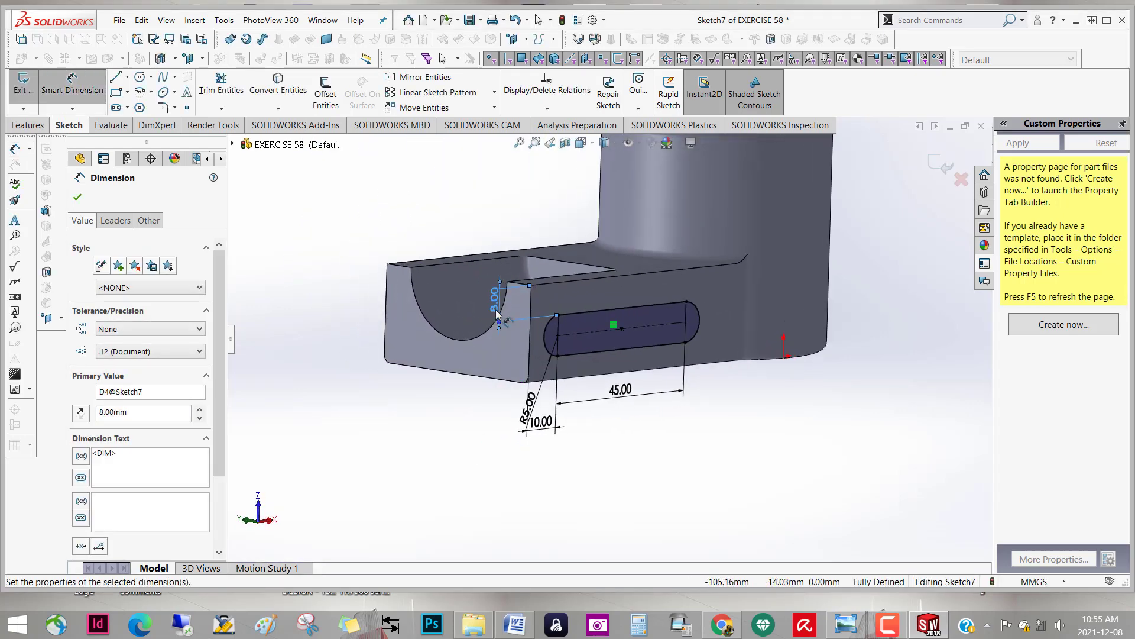
double_click(496, 298)
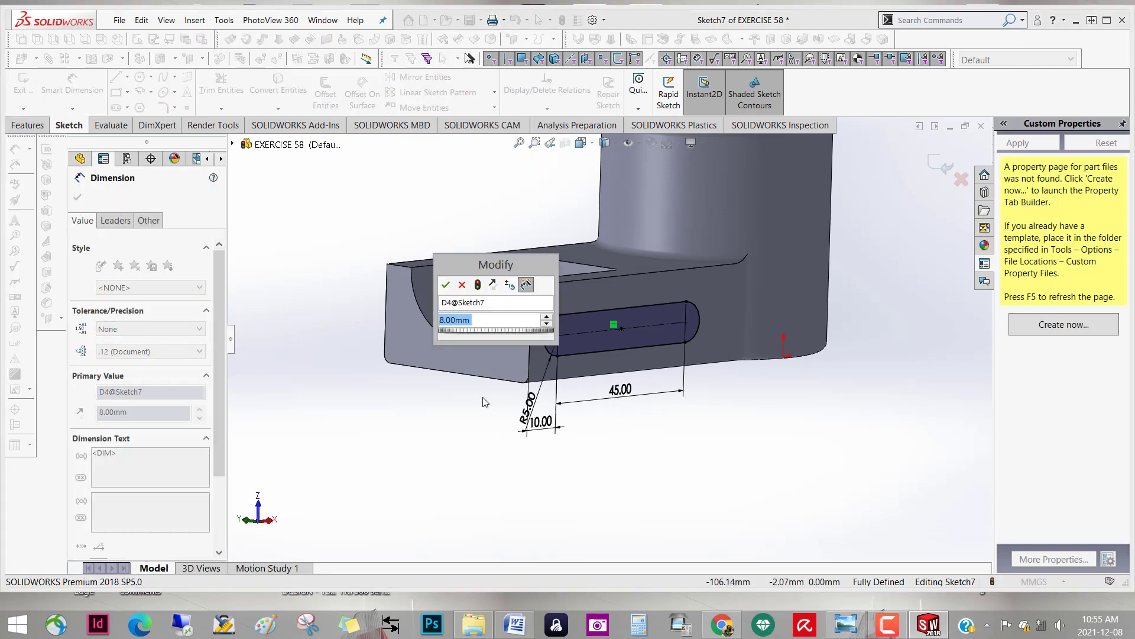
text(10)
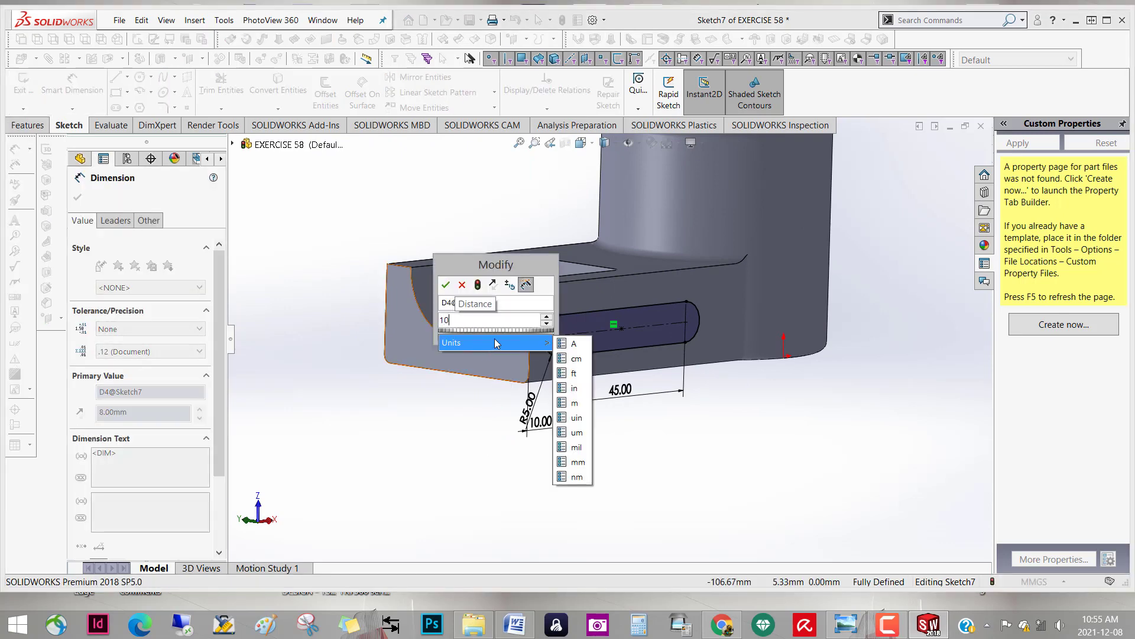
click(576, 463)
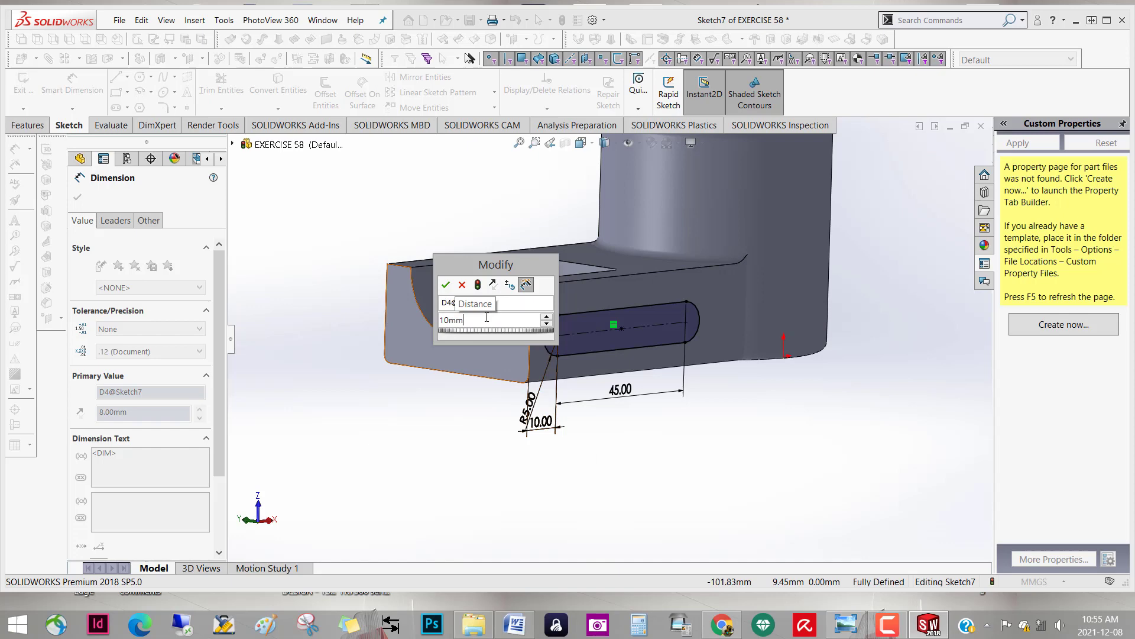
click(478, 286)
mouse_move(464, 435)
middle_down()
mouse_move(447, 402)
mouse_move(482, 471)
mouse_move(524, 485)
mouse_move(482, 487)
mouse_move(459, 471)
mouse_move(483, 491)
mouse_move(464, 485)
middle_up()
Extrude-cut the Sketch7 slot with end condition Up To Body, using the part body
click(77, 198)
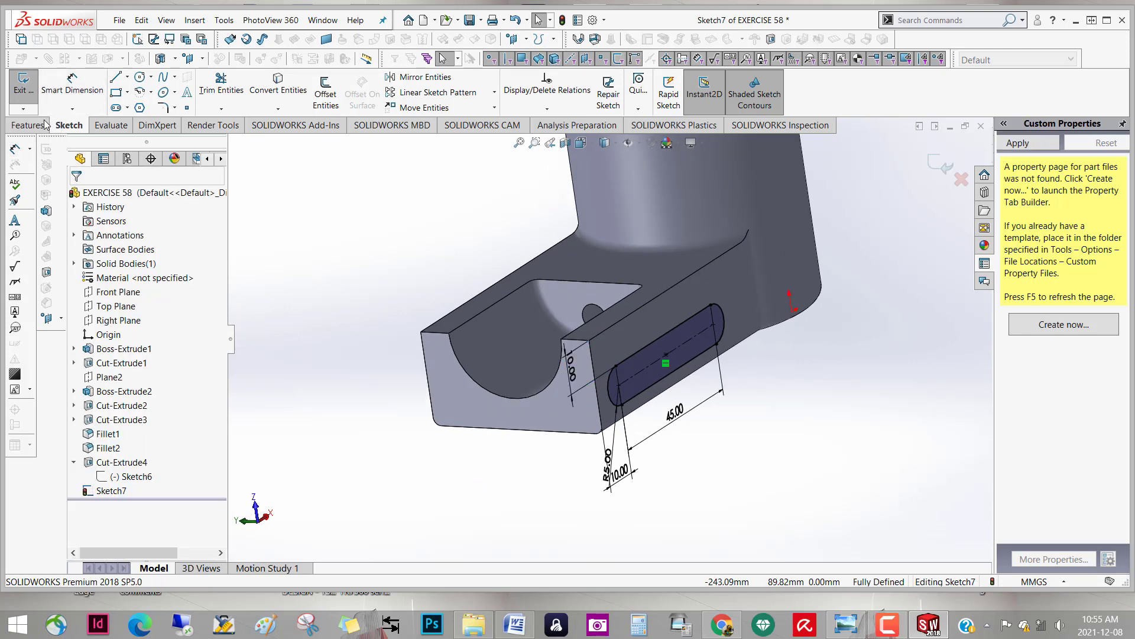
click(44, 124)
click(209, 93)
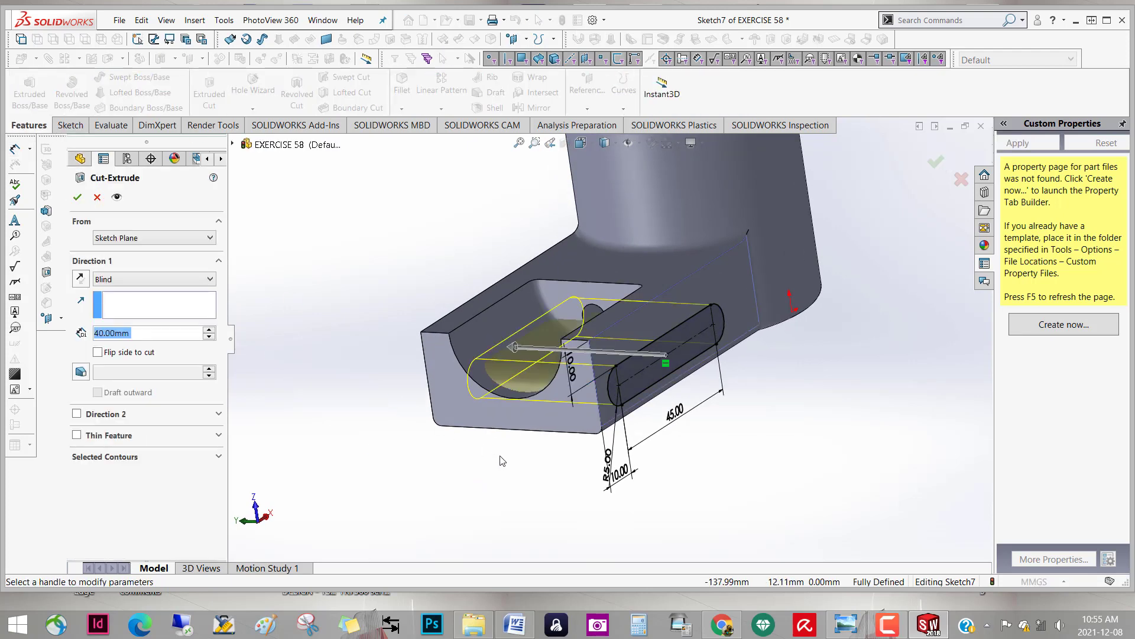
mouse_move(509, 443)
middle_down()
mouse_move(546, 434)
mouse_move(617, 464)
mouse_move(555, 441)
middle_up()
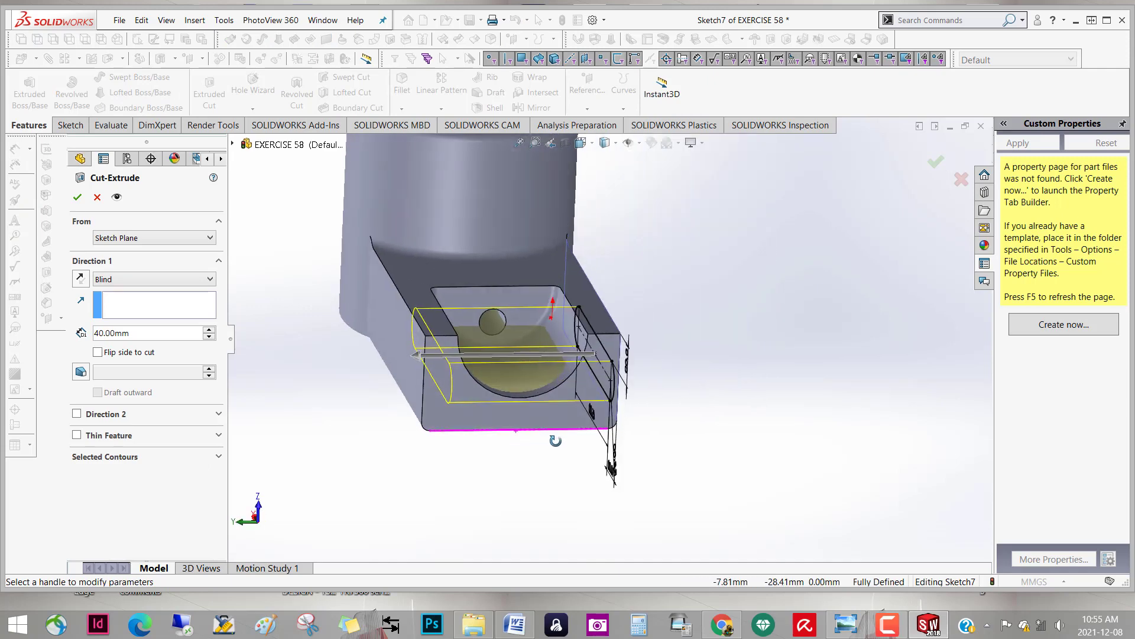
click(209, 279)
click(170, 357)
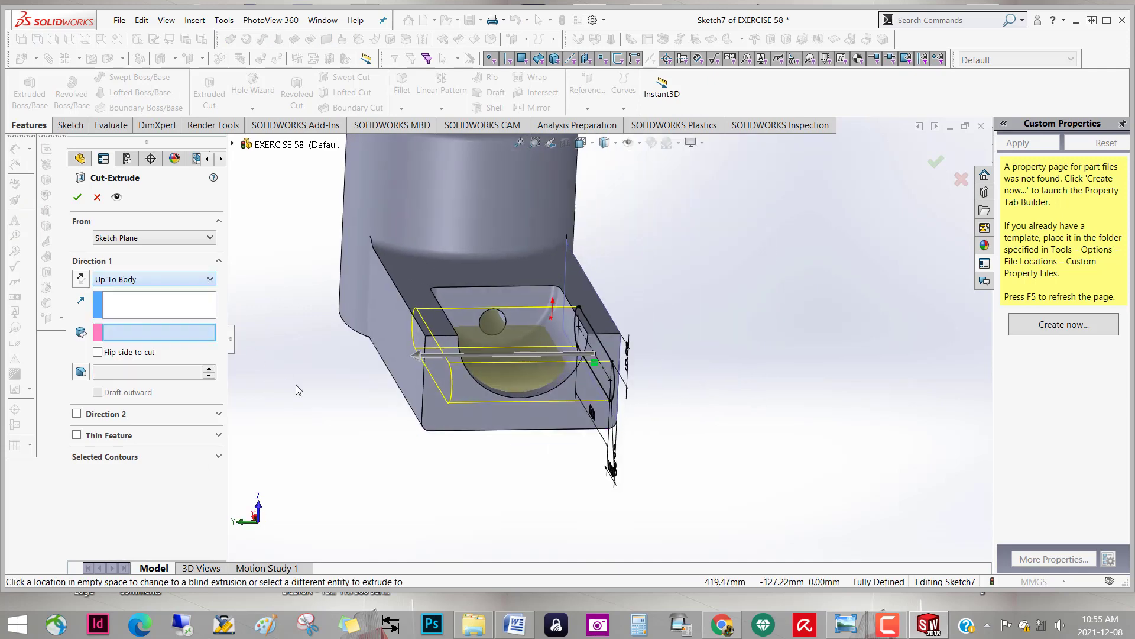
click(409, 382)
middle_drag(458, 481, 650, 467)
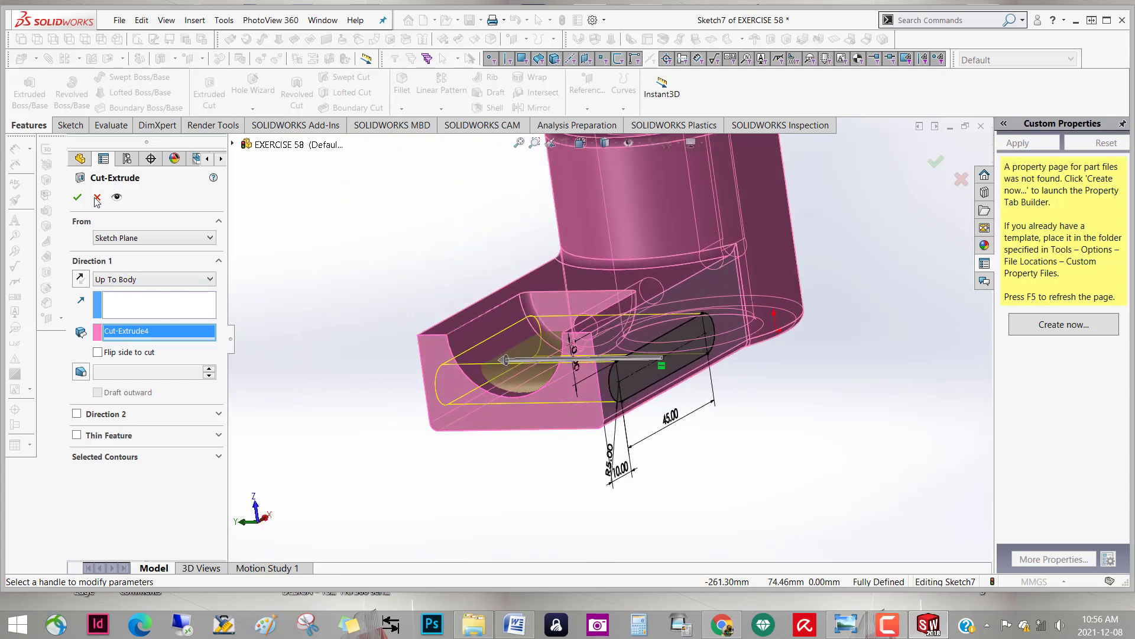
click(77, 197)
mouse_move(519, 473)
middle_down()
mouse_move(603, 431)
mouse_move(628, 398)
mouse_move(545, 437)
mouse_move(507, 431)
mouse_move(469, 459)
mouse_move(433, 463)
mouse_move(444, 416)
mouse_move(540, 329)
mouse_move(568, 355)
middle_up()
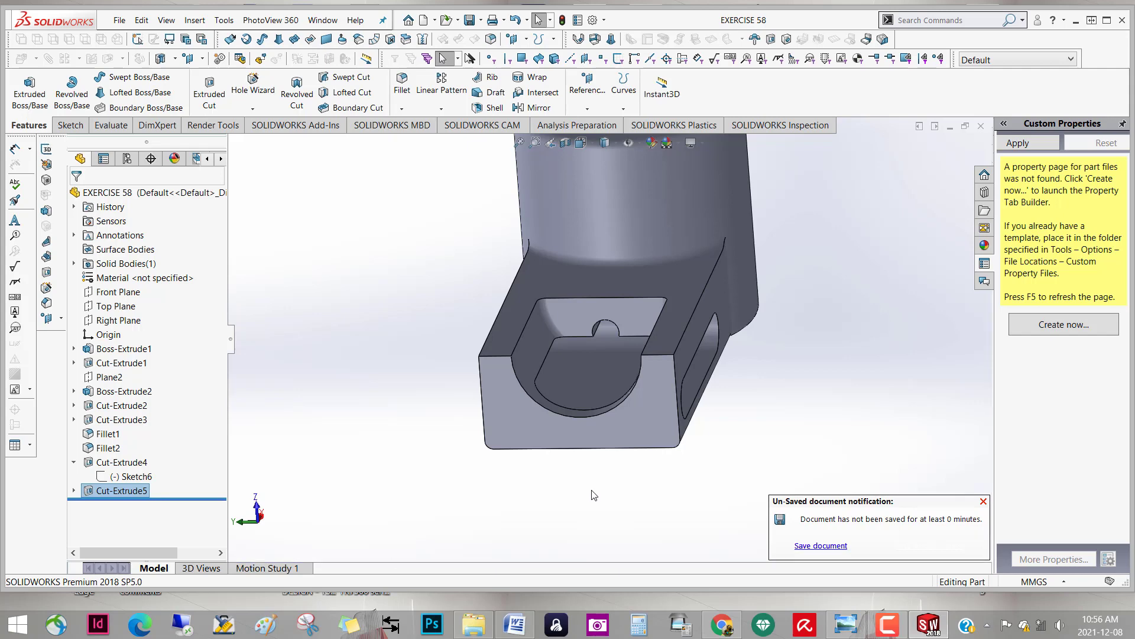
mouse_move(593, 495)
middle_down()
mouse_move(591, 447)
mouse_move(578, 436)
mouse_move(431, 464)
mouse_move(465, 454)
mouse_move(578, 474)
mouse_move(588, 489)
middle_up()
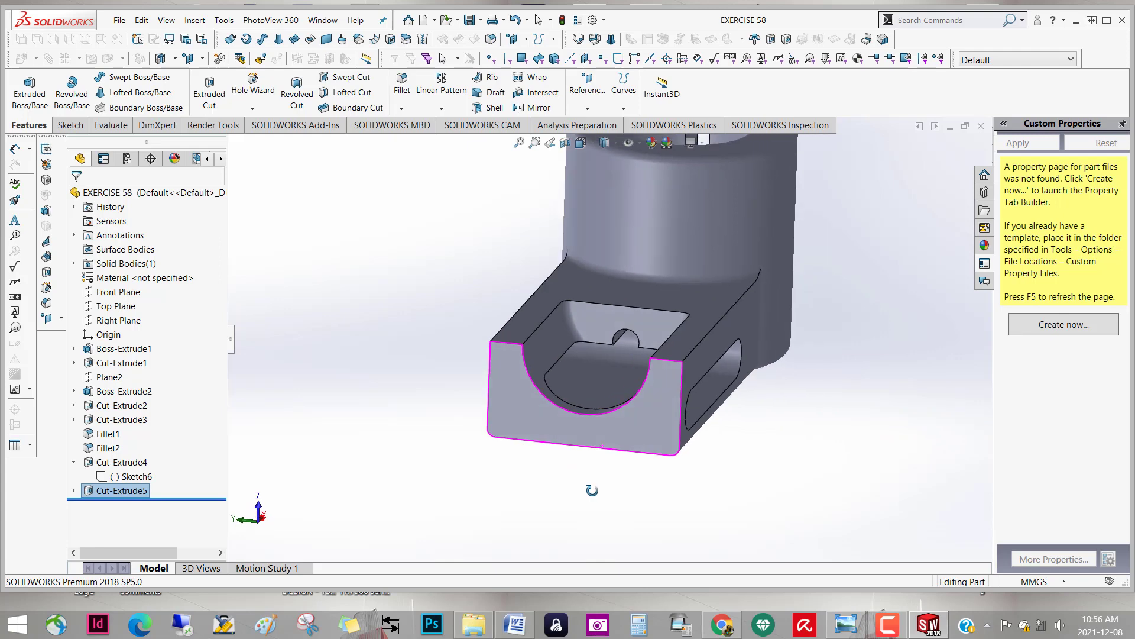
Edit Sketch6, change the hole's 15 mm position dimension to 18 mm and rebuild
right_click(148, 482)
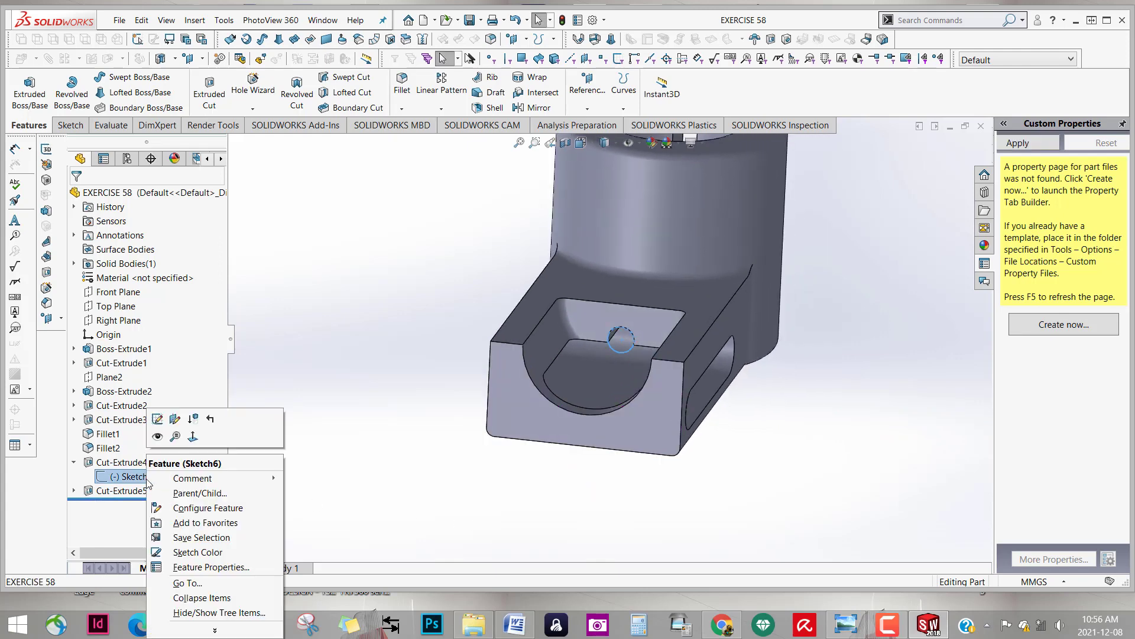
click(157, 419)
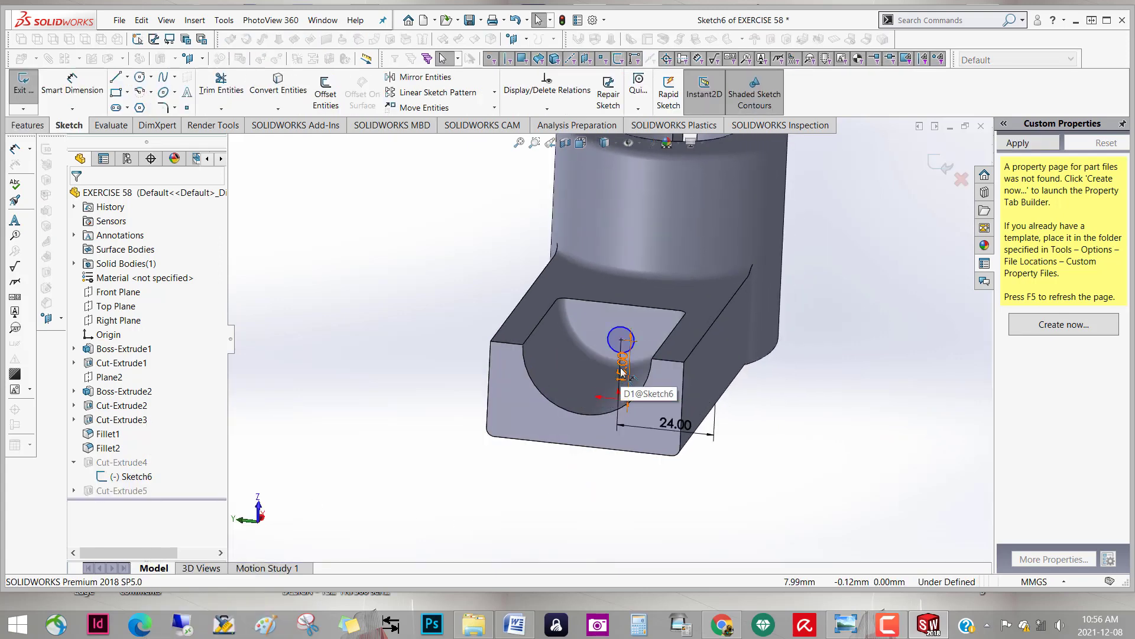
double_click(620, 362)
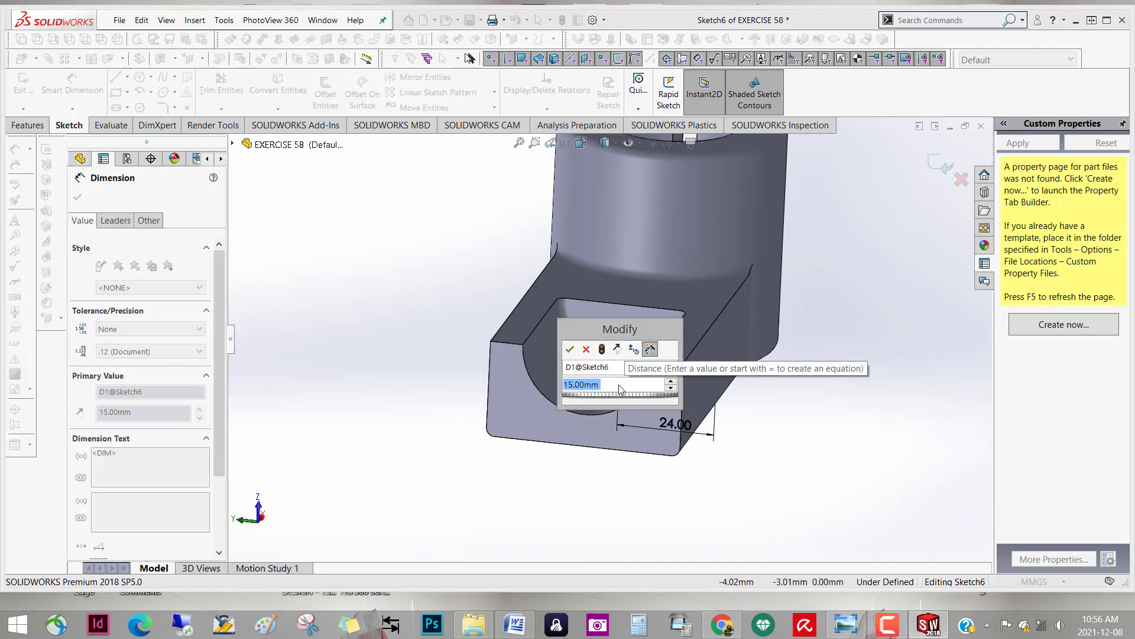
text(18)
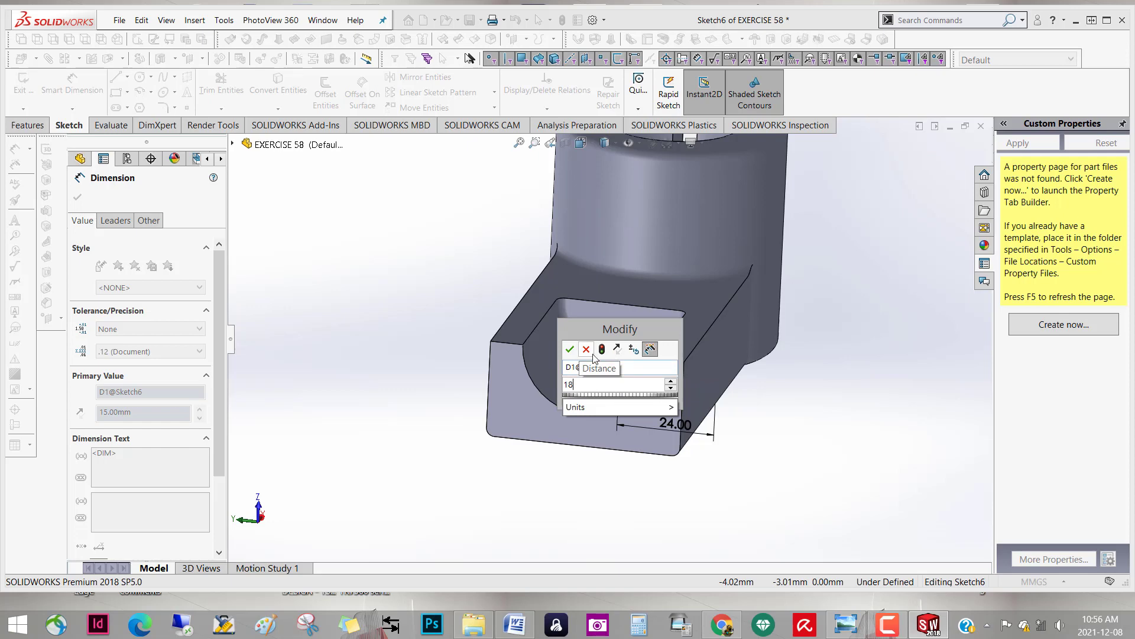
key(Return)
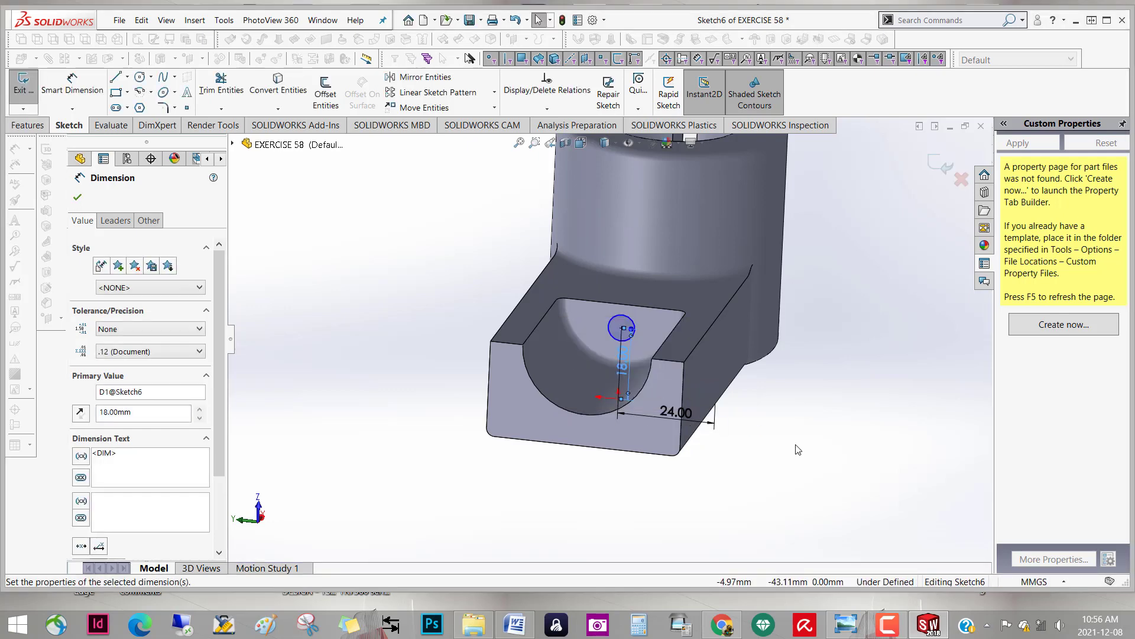
middle_drag(798, 449, 927, 198)
click(944, 170)
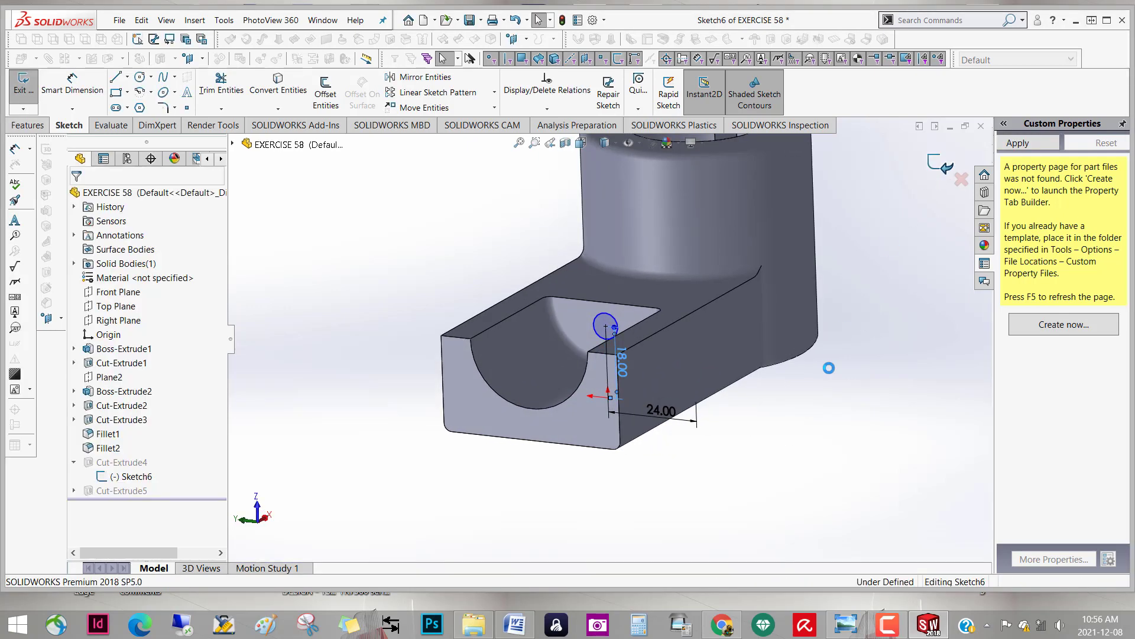
mouse_move(786, 479)
middle_down()
mouse_move(808, 453)
mouse_move(591, 423)
mouse_move(600, 405)
mouse_move(578, 444)
mouse_move(651, 397)
mouse_move(595, 449)
mouse_move(676, 377)
middle_up()
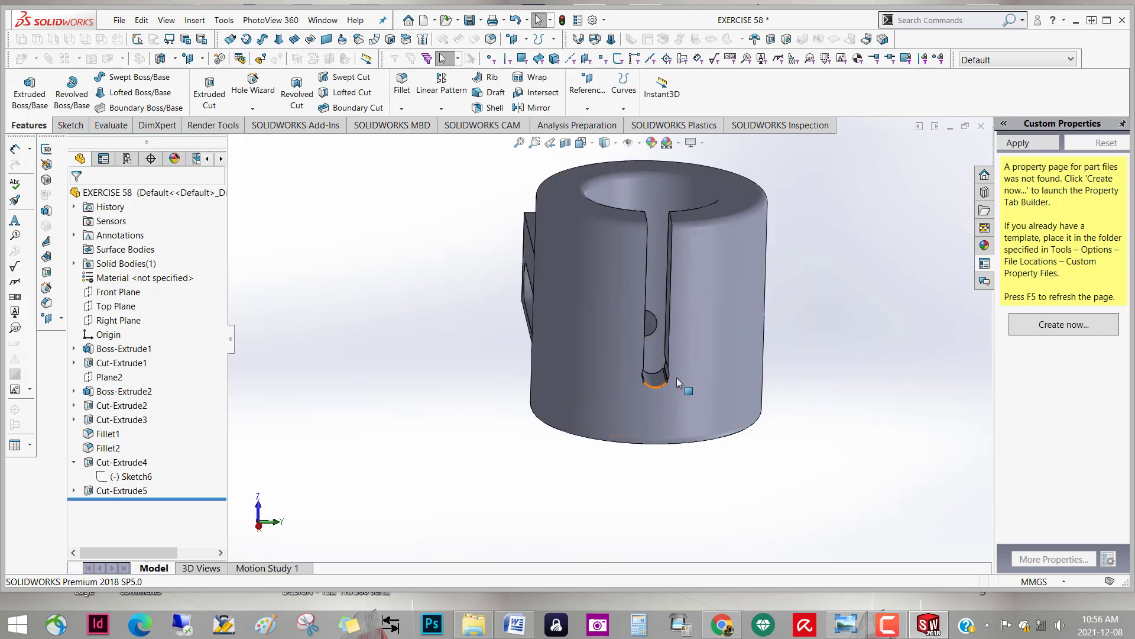
Orbit and zoom to an isometric view showing the cylinder top and the pocket
scroll(661, 389, down, 3)
scroll(626, 417, down, 3)
scroll(740, 388, up, 2)
scroll(527, 466, up, 2)
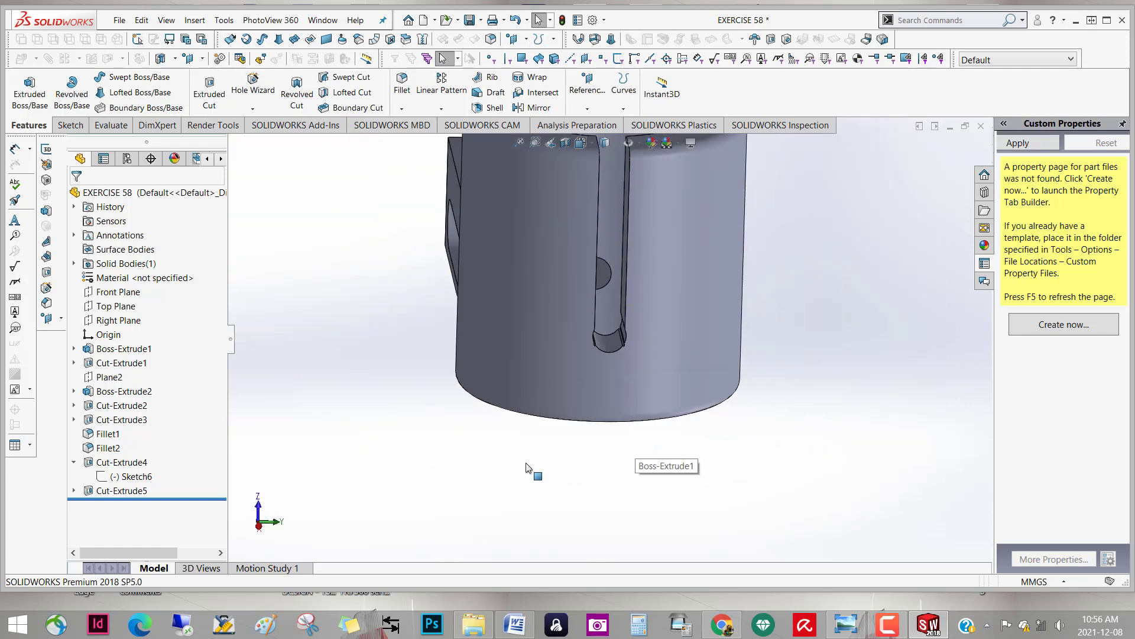
mouse_move(527, 466)
middle_down()
mouse_move(664, 398)
mouse_move(693, 464)
middle_up()
middle_drag(705, 454, 712, 436)
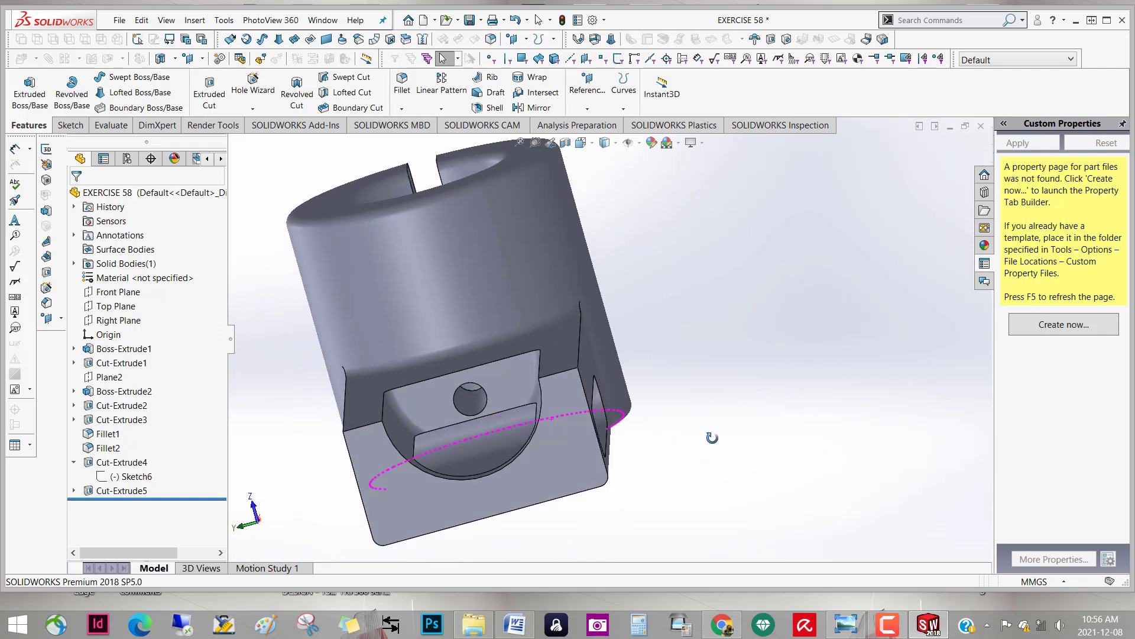
scroll(712, 436, up, 5)
mouse_move(655, 461)
middle_down()
mouse_move(495, 457)
mouse_move(495, 404)
mouse_move(600, 458)
middle_up()
scroll(495, 457, down, 3)
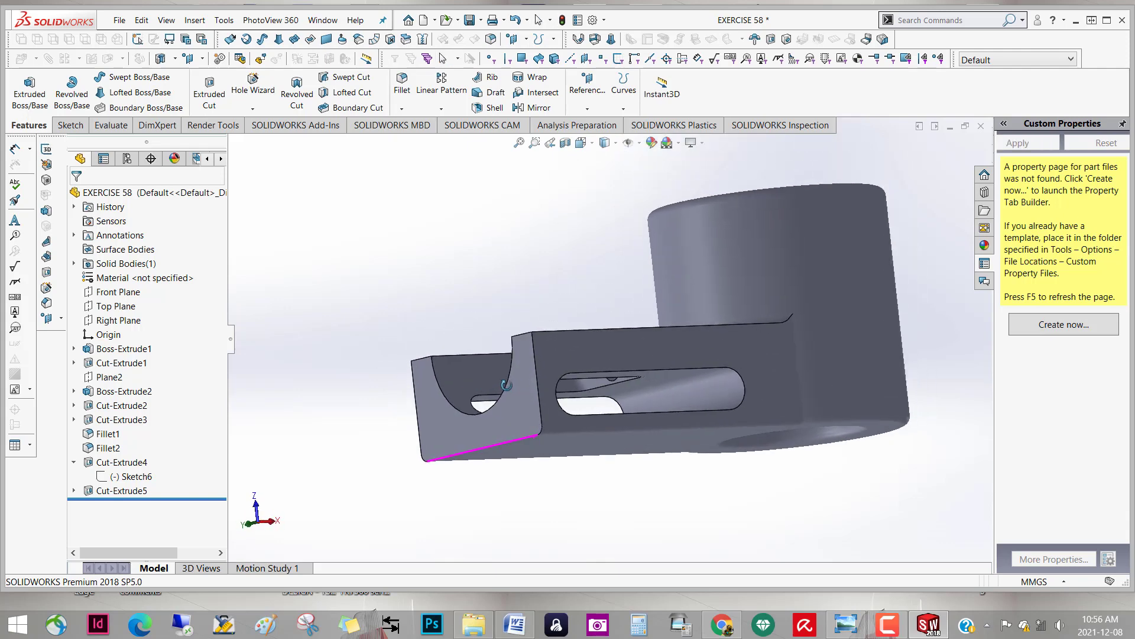
scroll(599, 458, down, 2)
scroll(609, 457, up, 3)
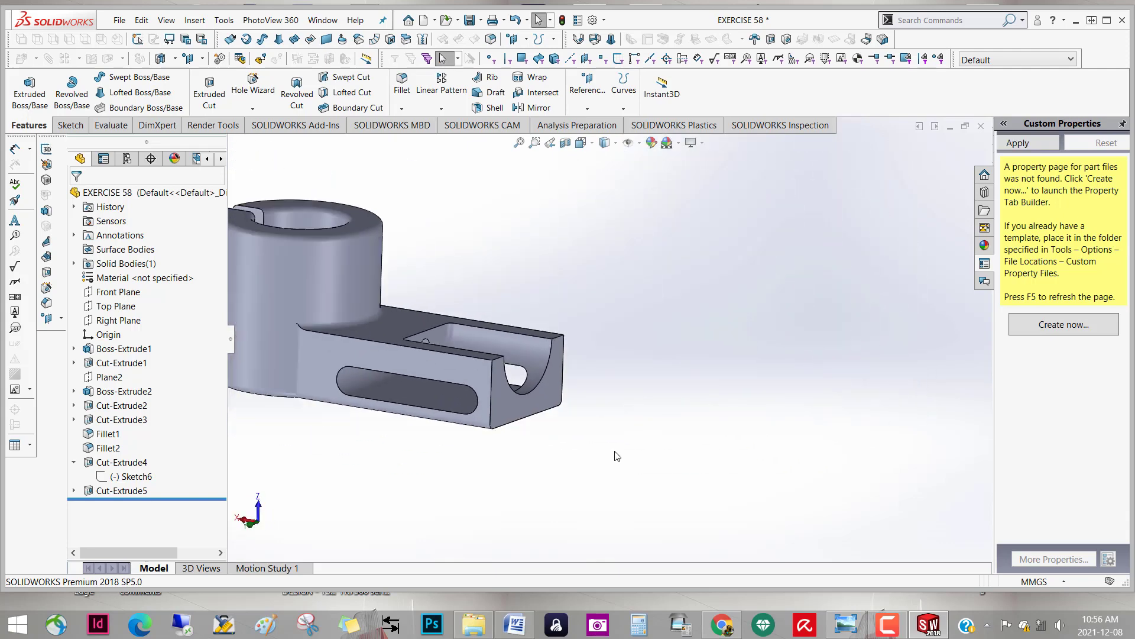
scroll(618, 459, up, 2)
mouse_move(618, 459)
middle_down()
mouse_move(567, 482)
mouse_move(576, 496)
mouse_move(560, 425)
mouse_move(612, 567)
mouse_move(552, 394)
mouse_move(539, 443)
mouse_move(654, 452)
mouse_move(584, 497)
middle_up()
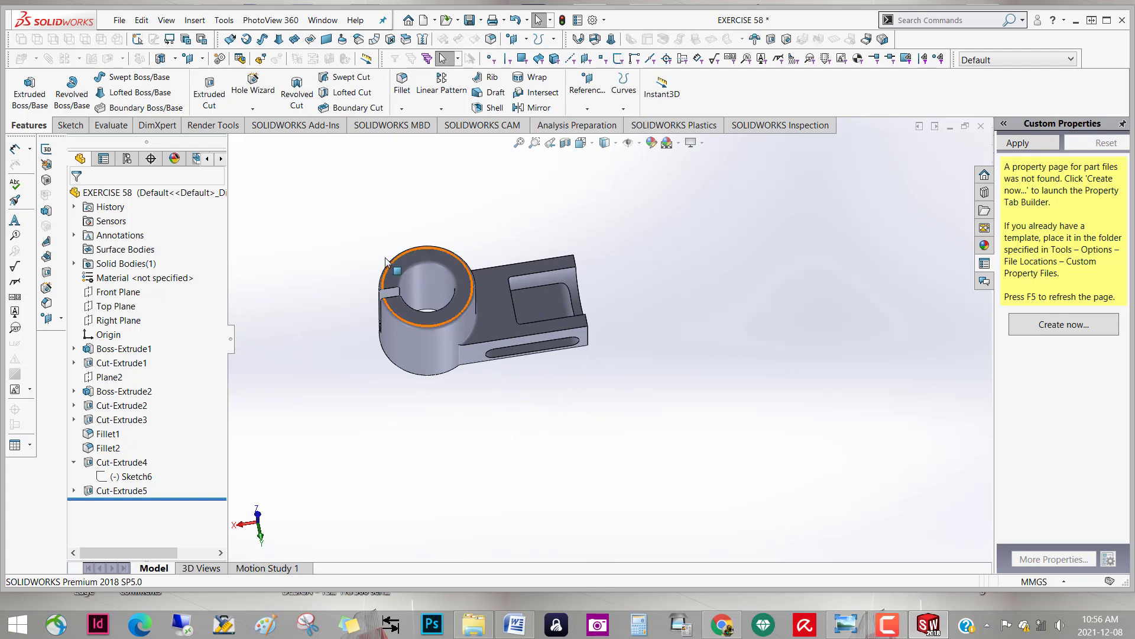
Select the cylinder's top face and view it Normal To, with sketch tools shown
scroll(438, 323, down, 5)
click(511, 420)
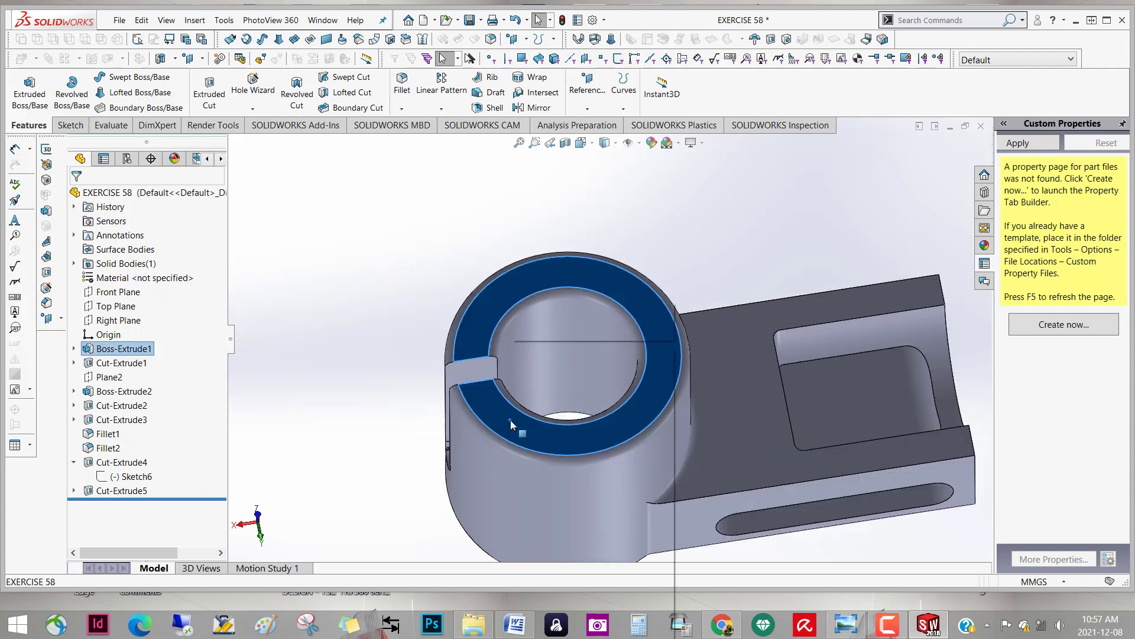
right_click(509, 420)
click(591, 355)
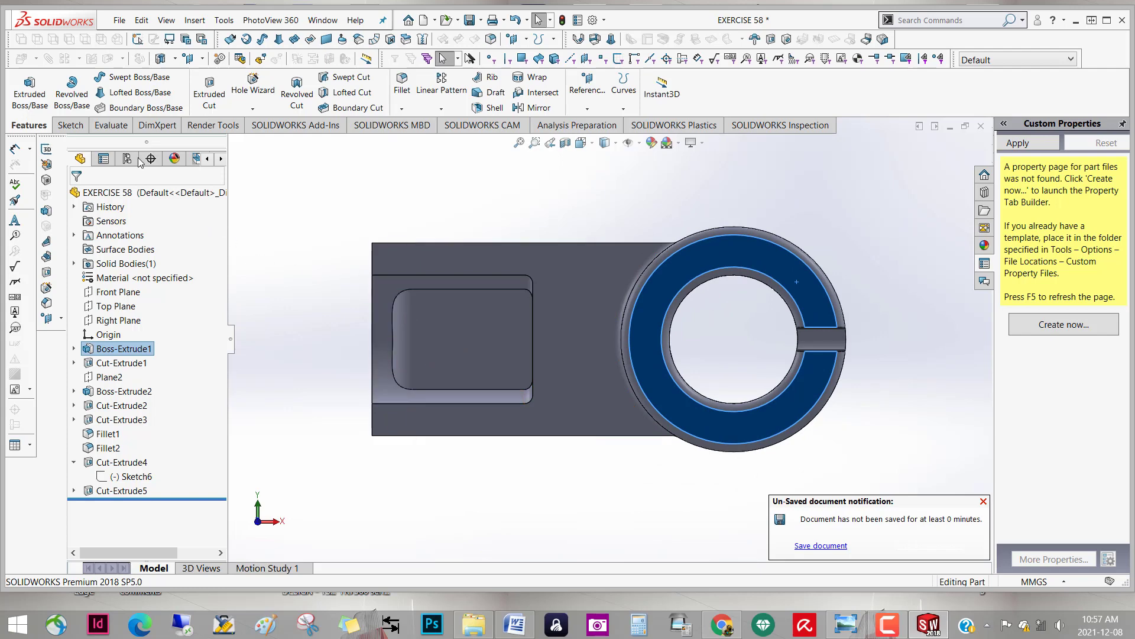
click(69, 124)
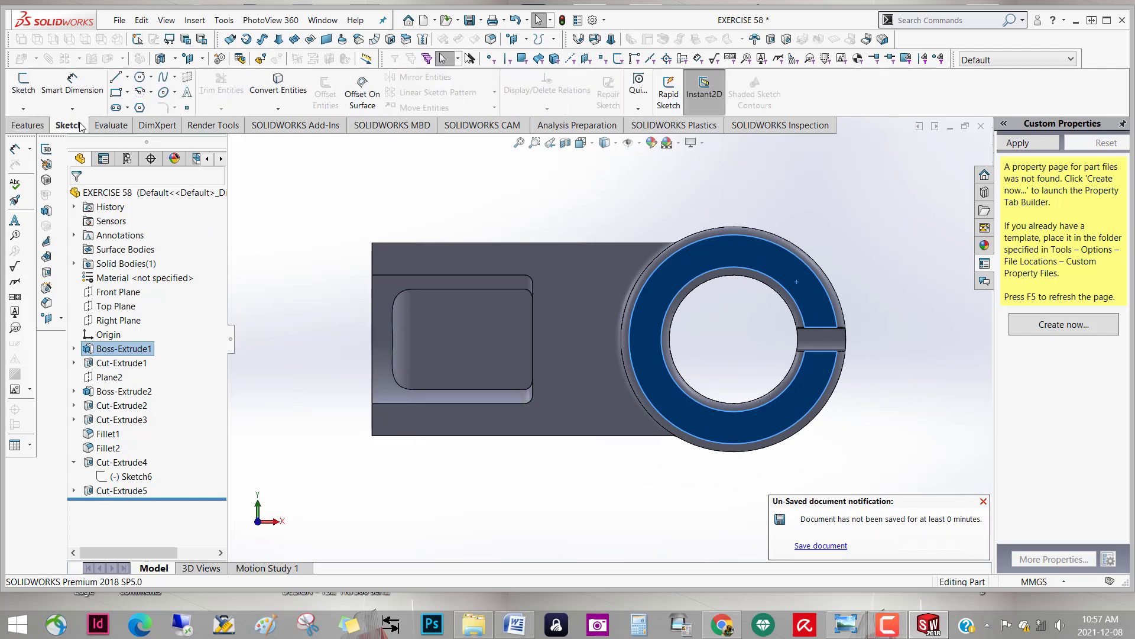
Start a new sketch on the cylinder top and draw a small trial circle above the bore
click(23, 88)
scroll(839, 298, down, 2)
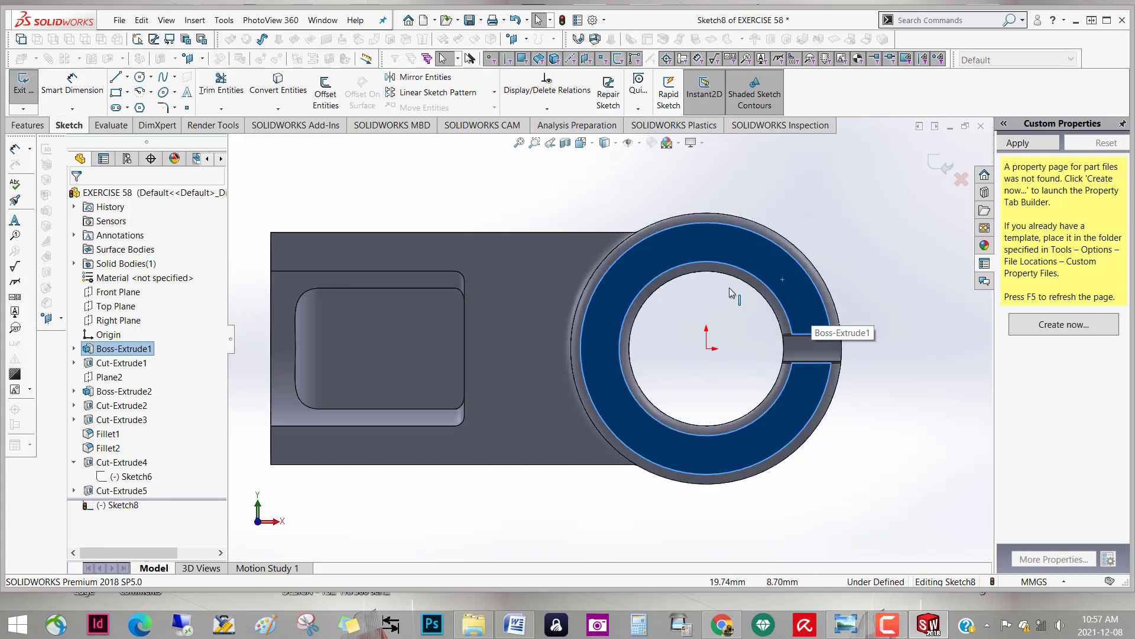
click(140, 77)
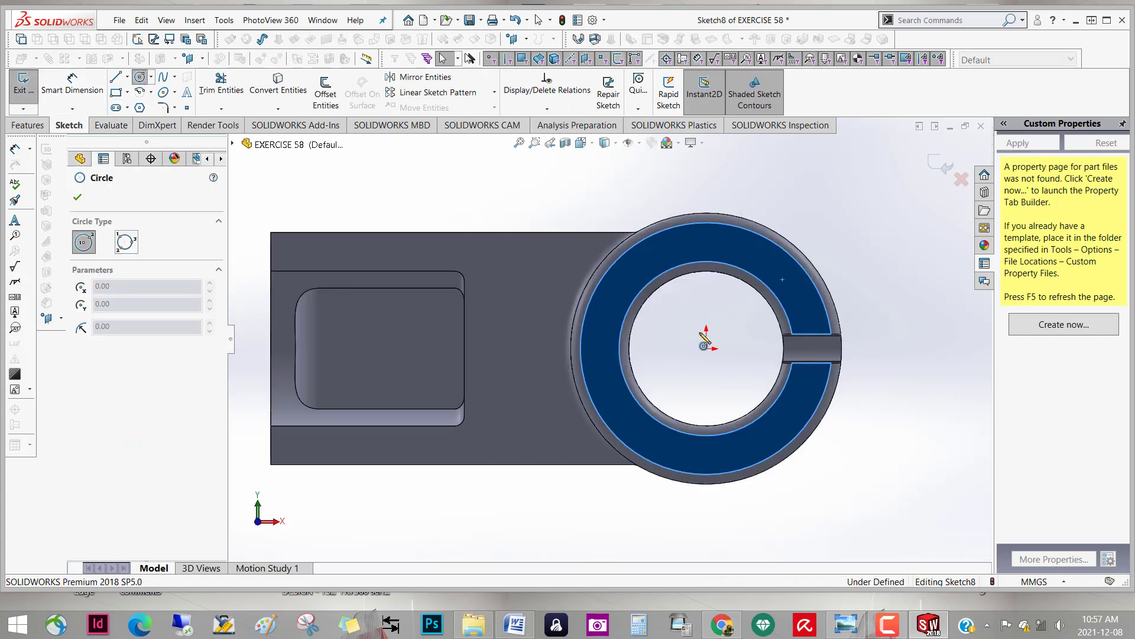
click(708, 255)
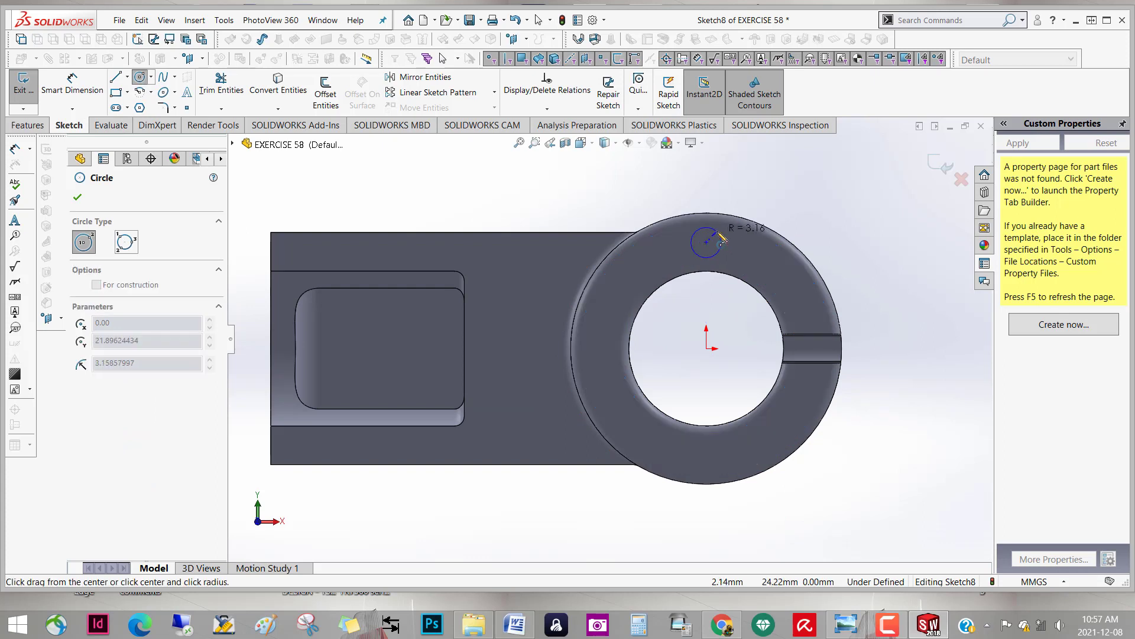
click(720, 235)
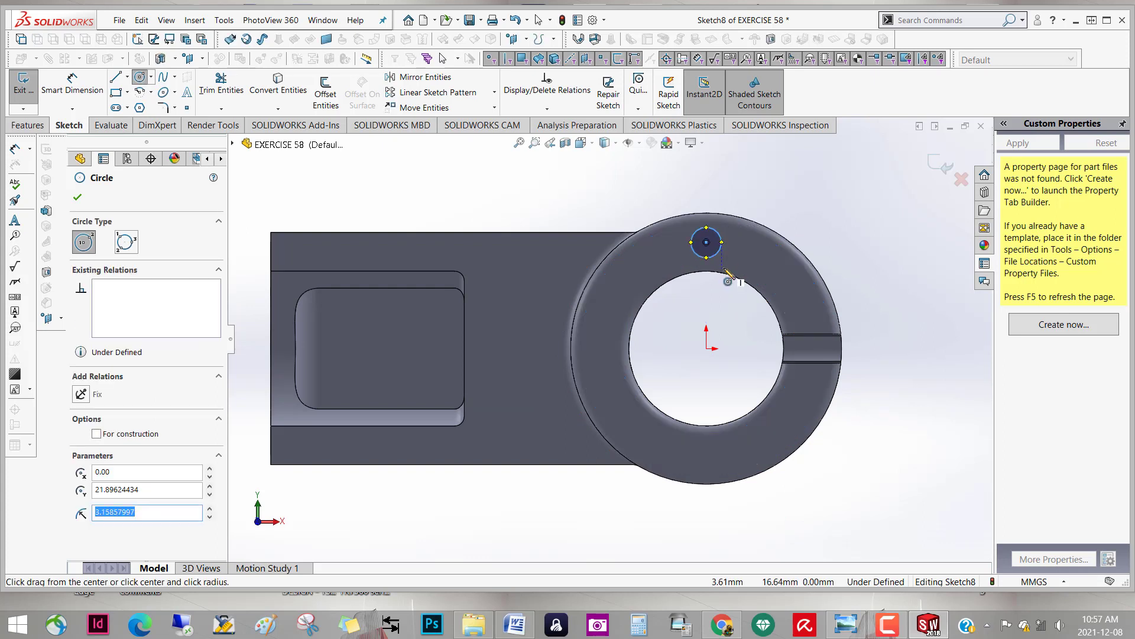
key(Escape)
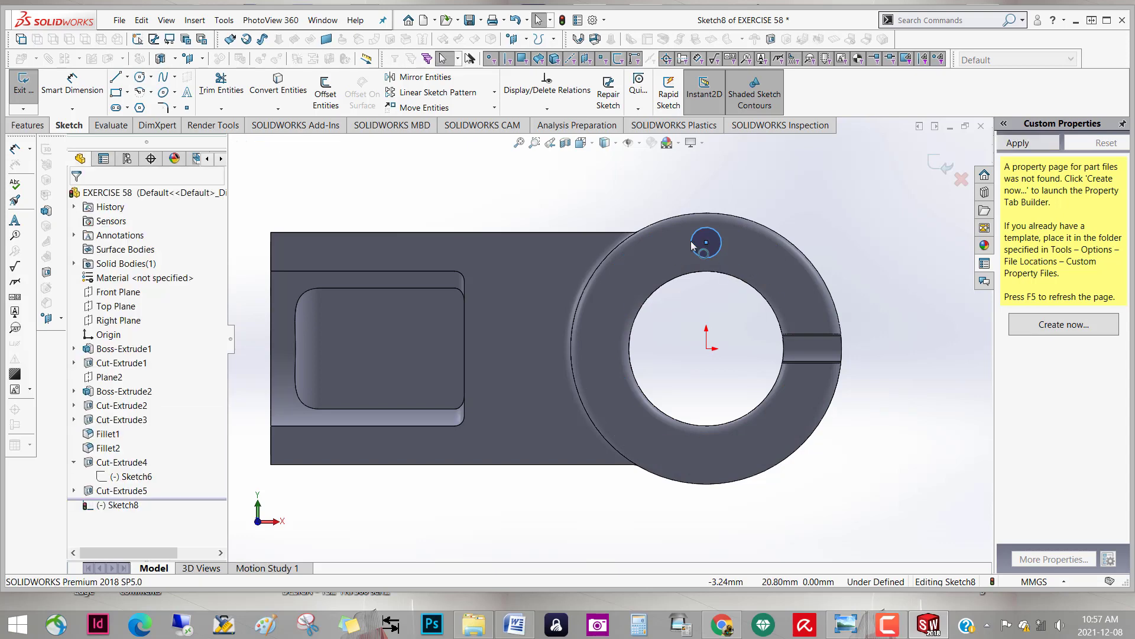
Box-select the small trial circle on the ring and delete it
click(692, 241)
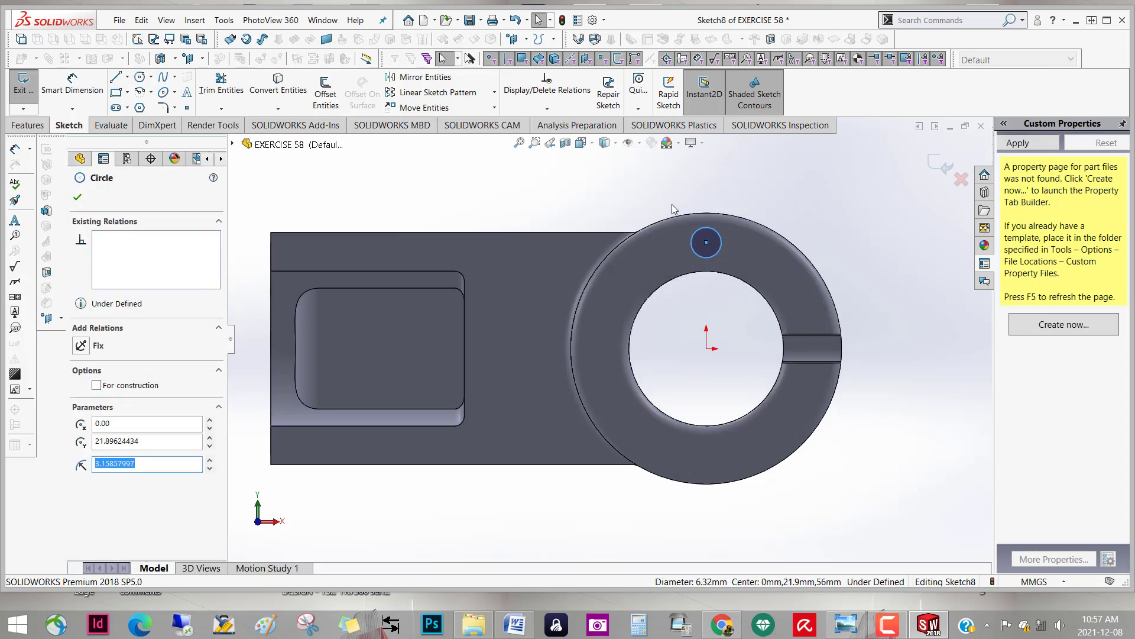
key(Escape)
drag(656, 195, 731, 287)
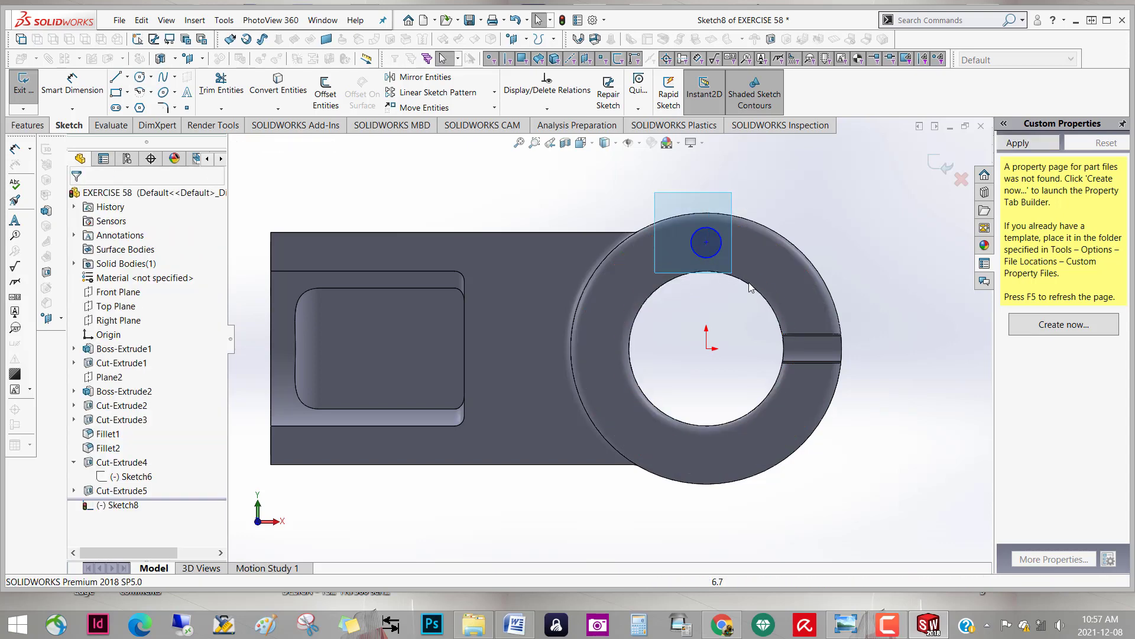
key(Delete)
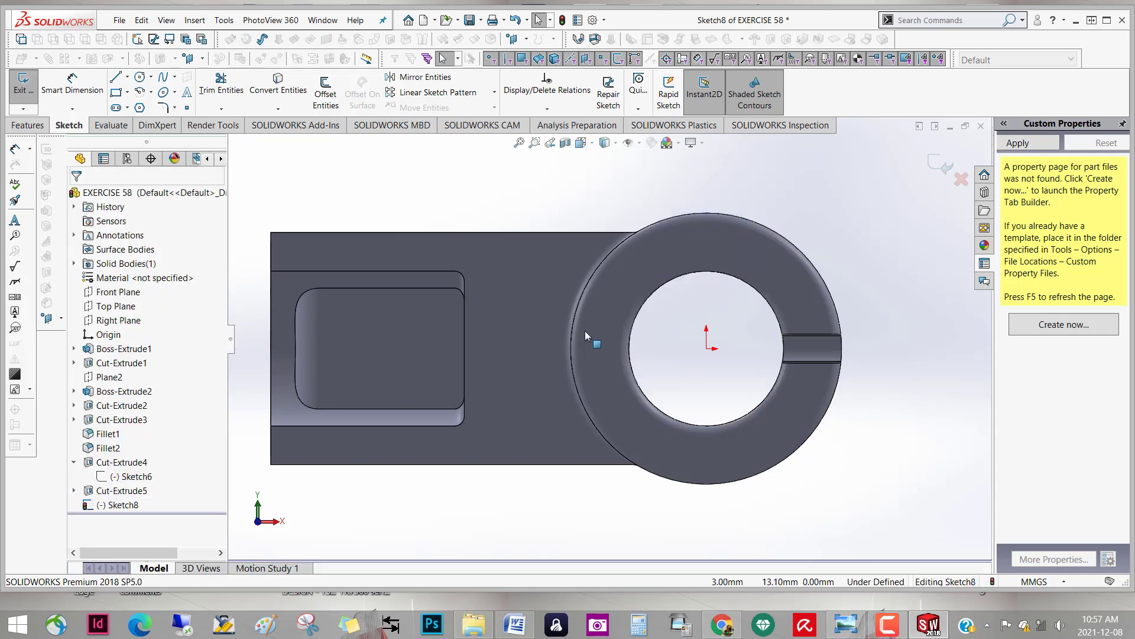
Sketch a 3 Point Arc Slot on the ring above the bore, setting its ends, arc and width
click(128, 111)
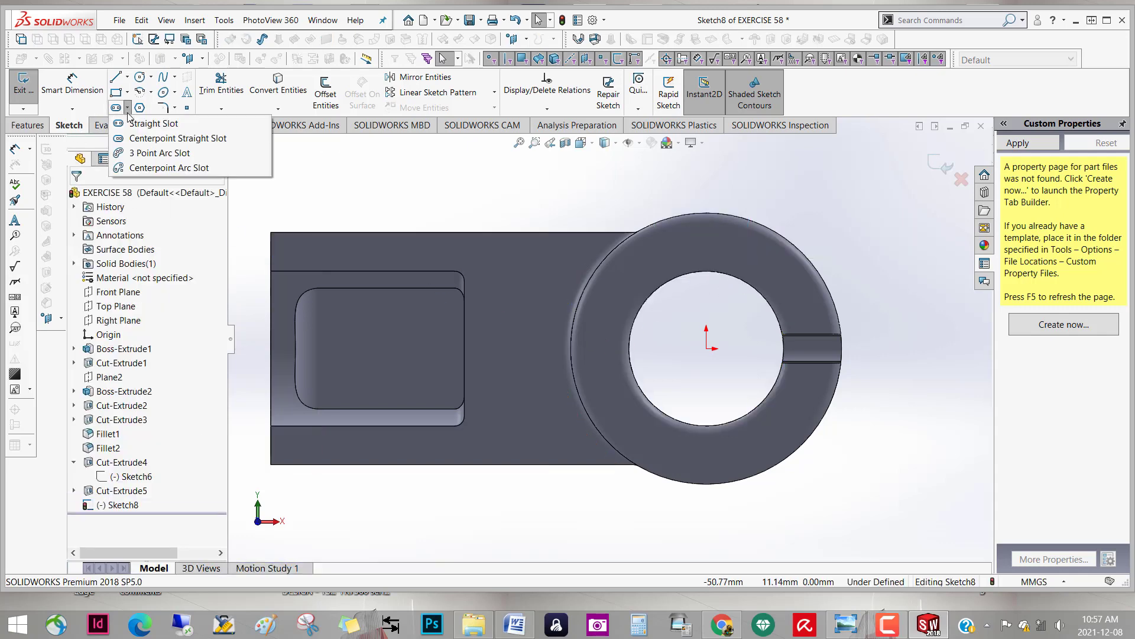
click(129, 155)
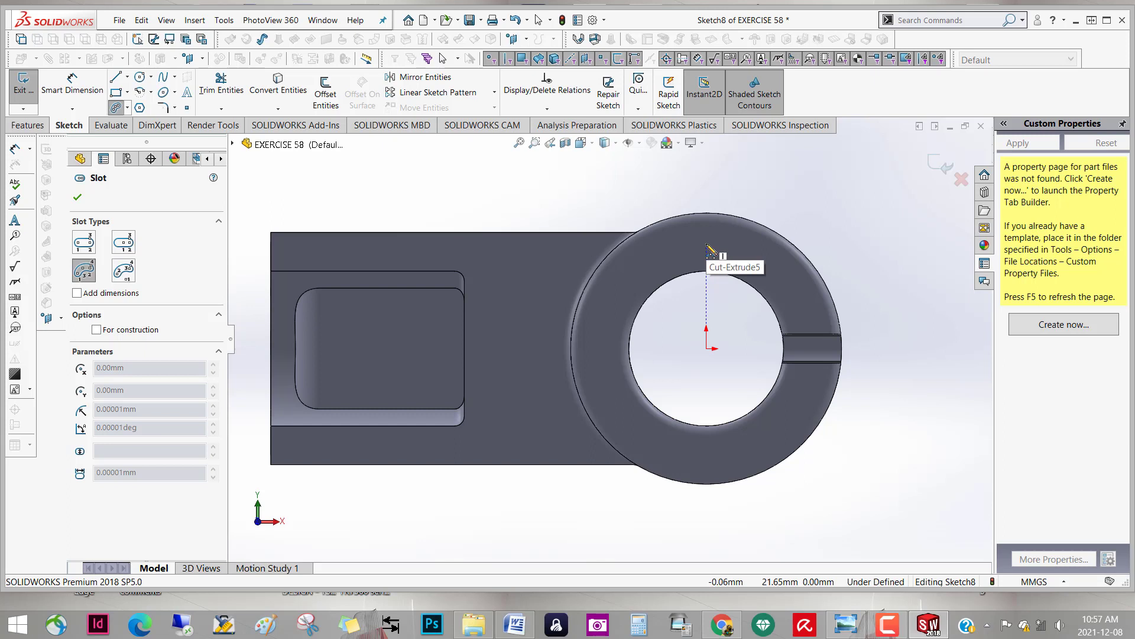
click(679, 249)
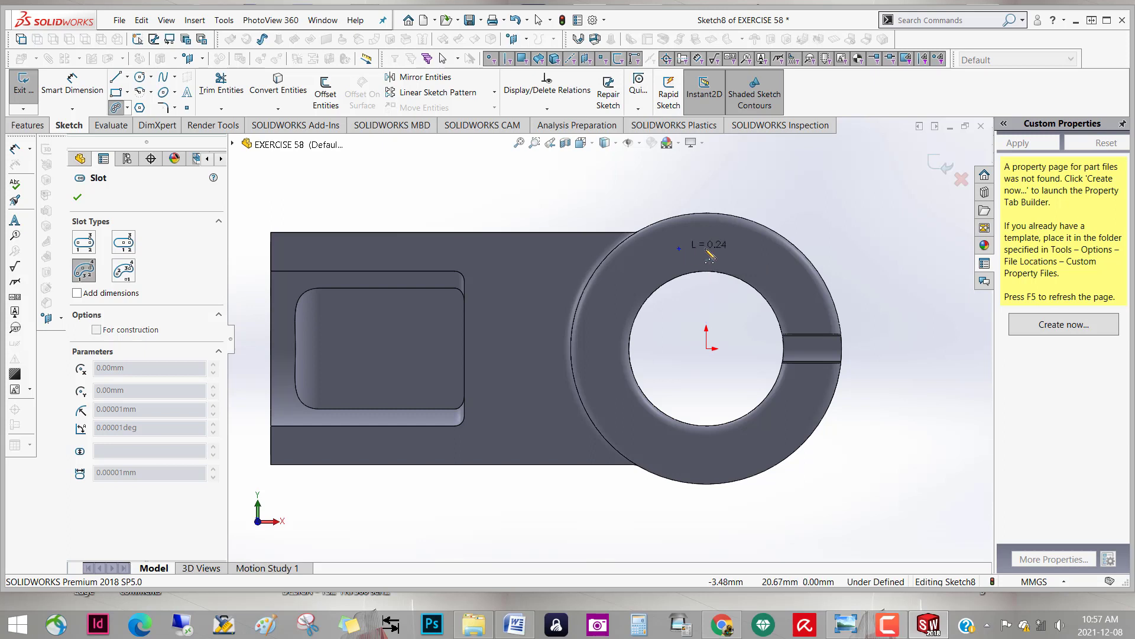
click(726, 251)
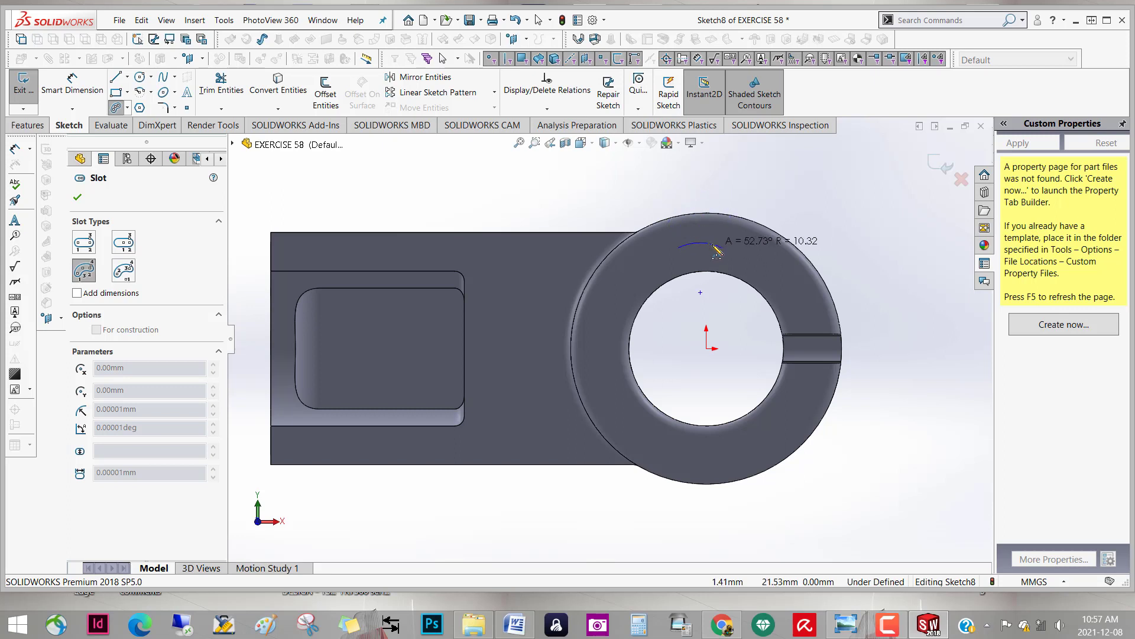
click(717, 243)
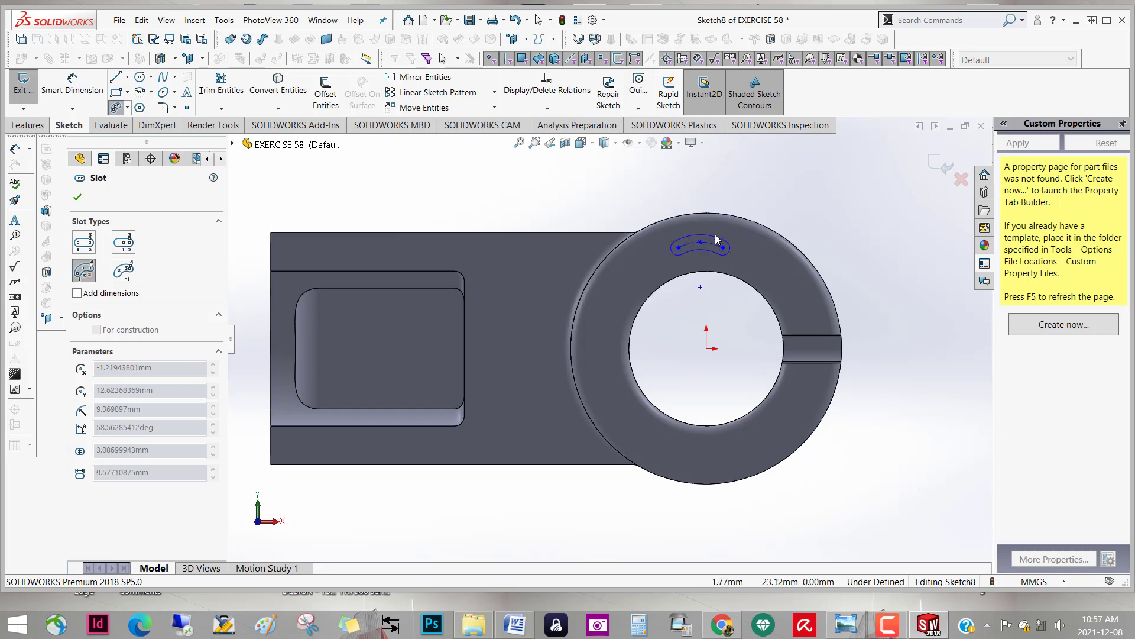
click(717, 237)
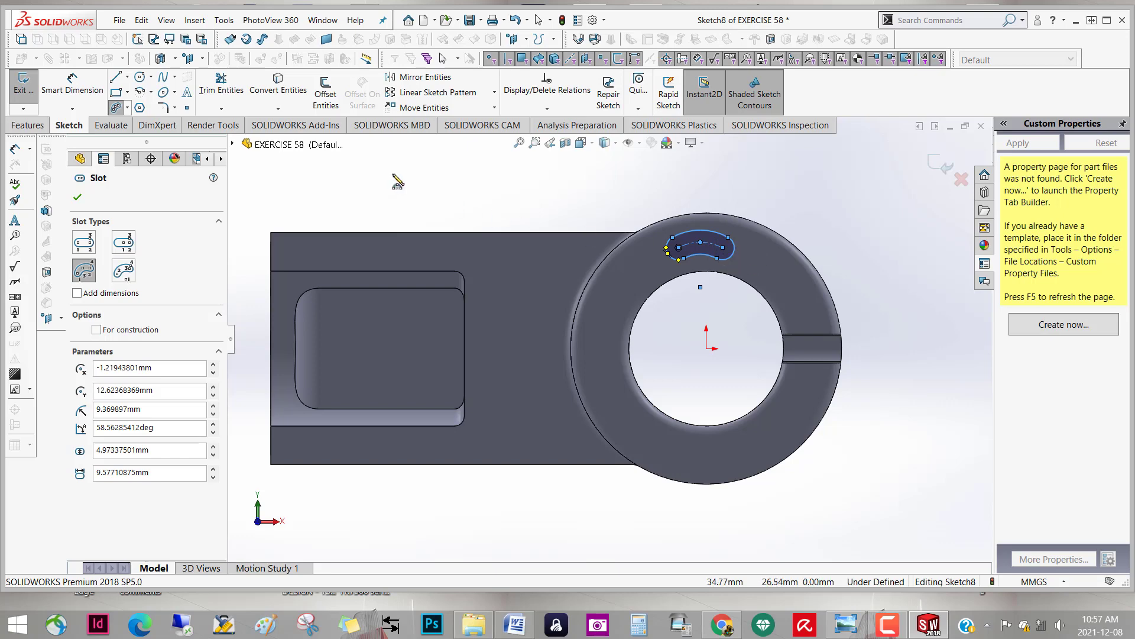
click(81, 87)
scroll(710, 263, down, 2)
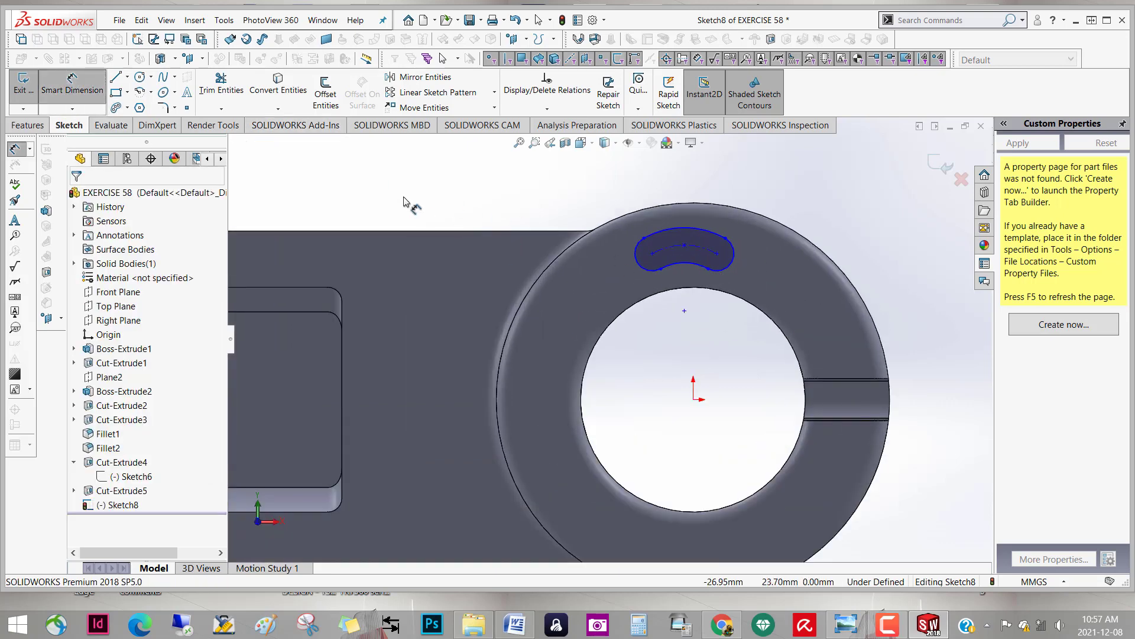
Dimension the arc slot 22 mm from the origin and give it a 2.5 mm width
click(684, 247)
click(694, 400)
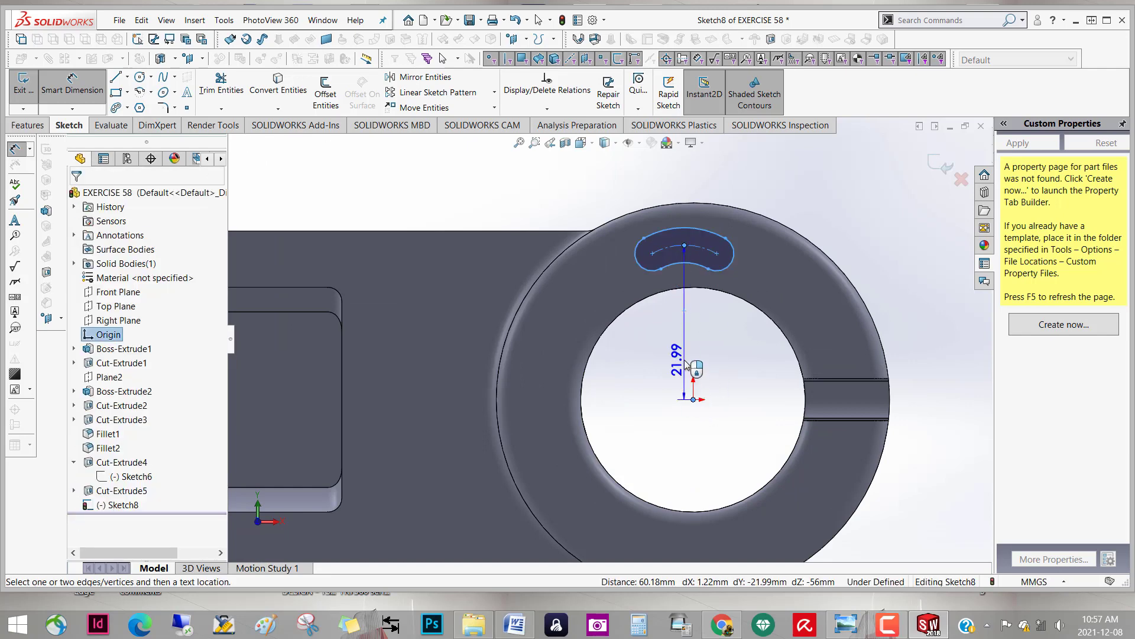
click(677, 355)
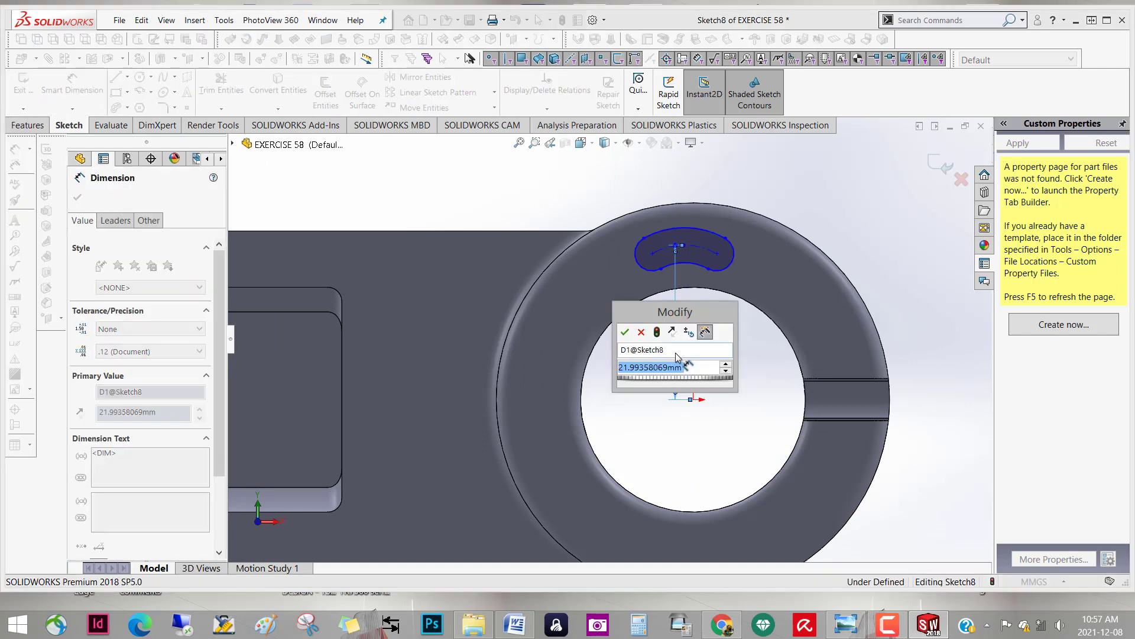
text(22)
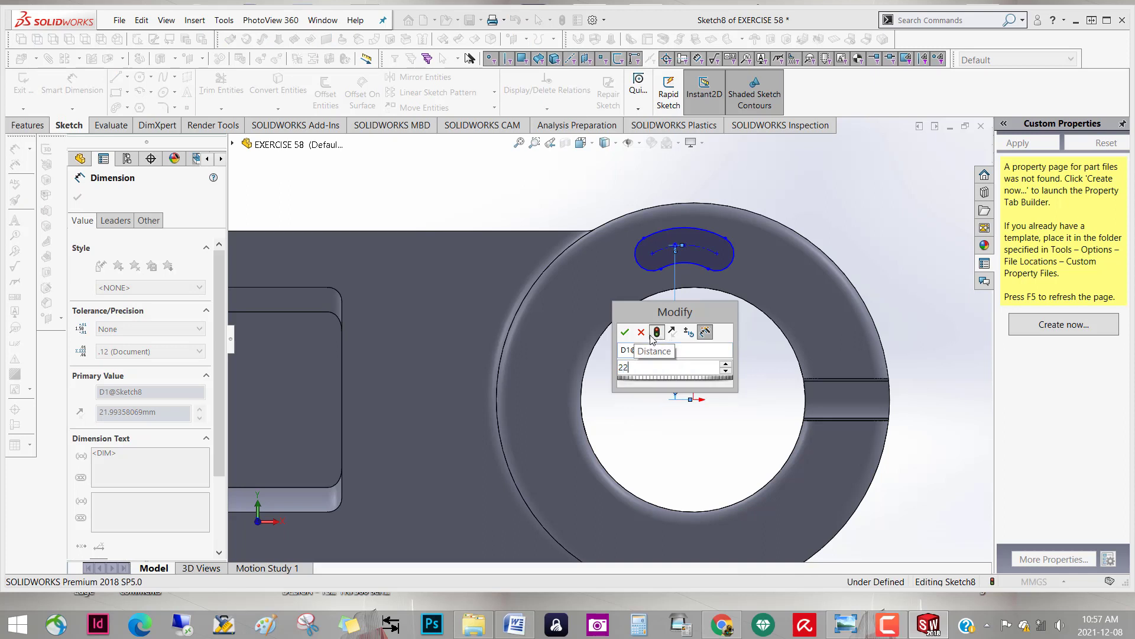
click(624, 332)
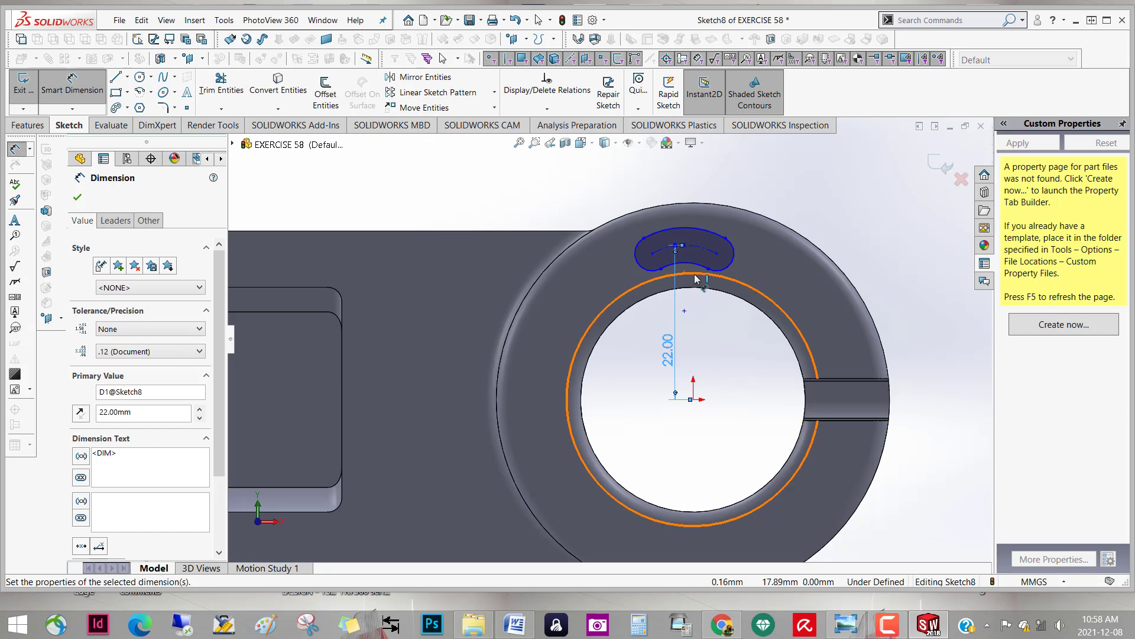
click(716, 258)
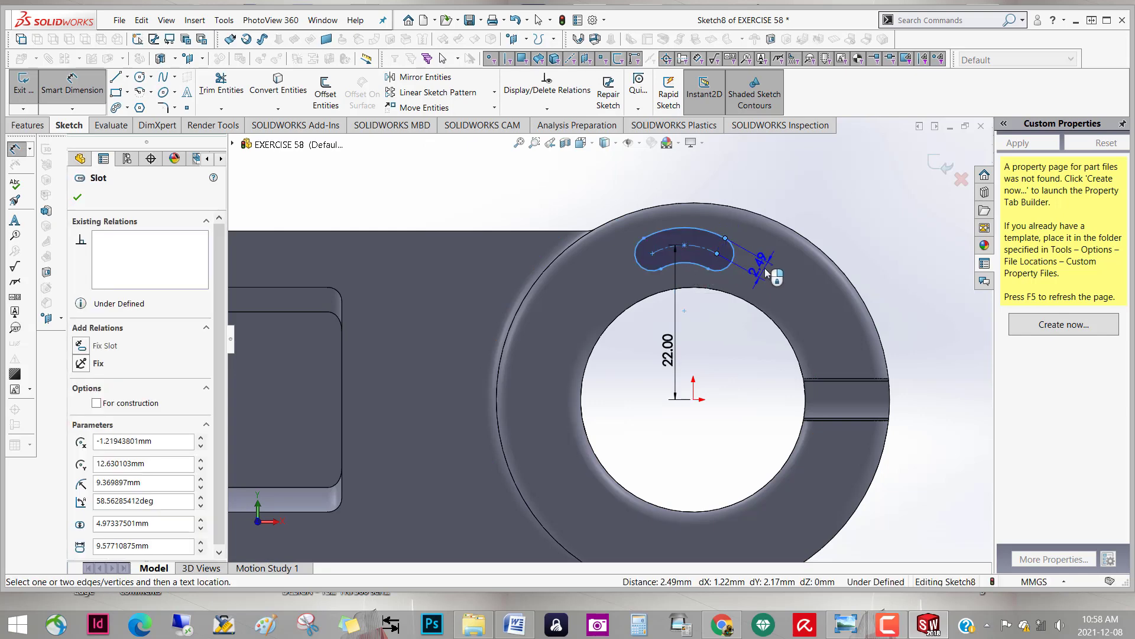
click(765, 268)
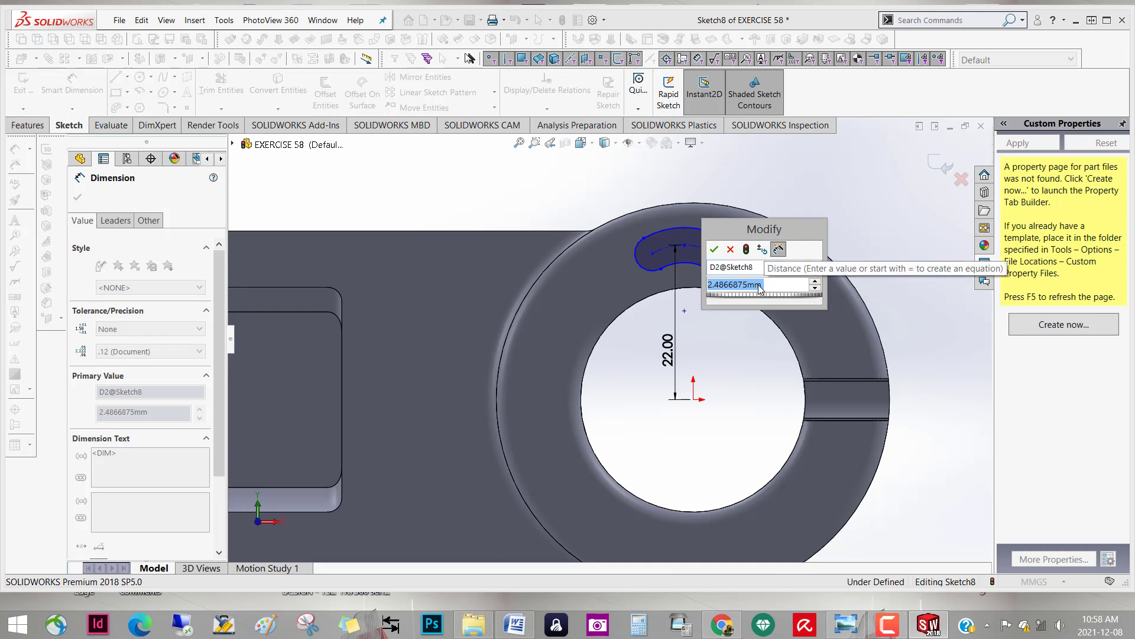
text(2.5)
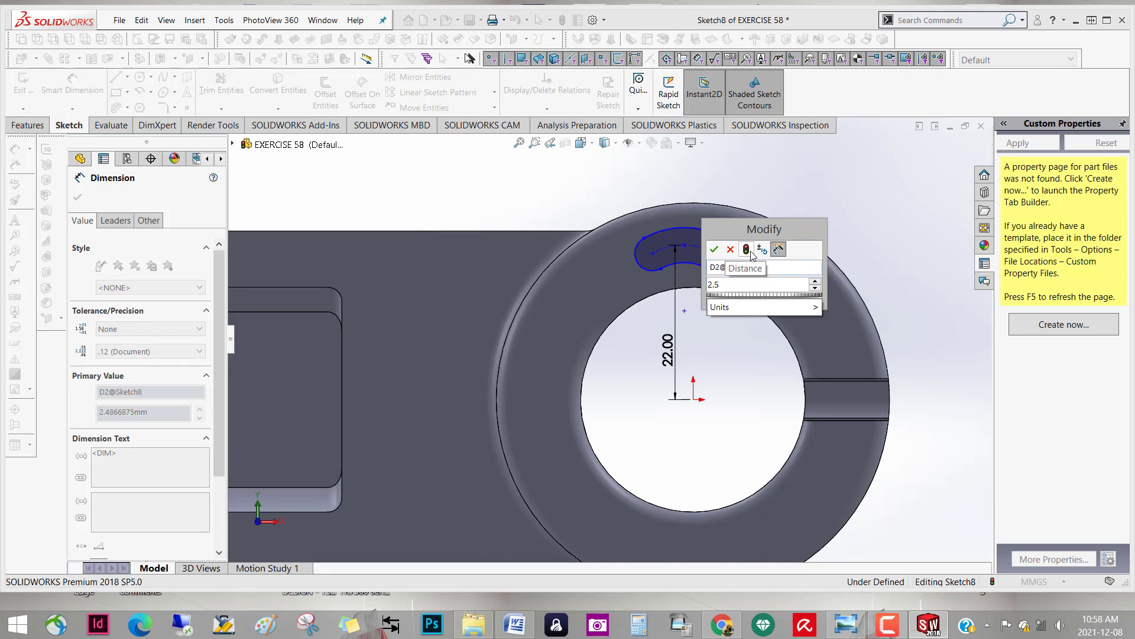
click(714, 249)
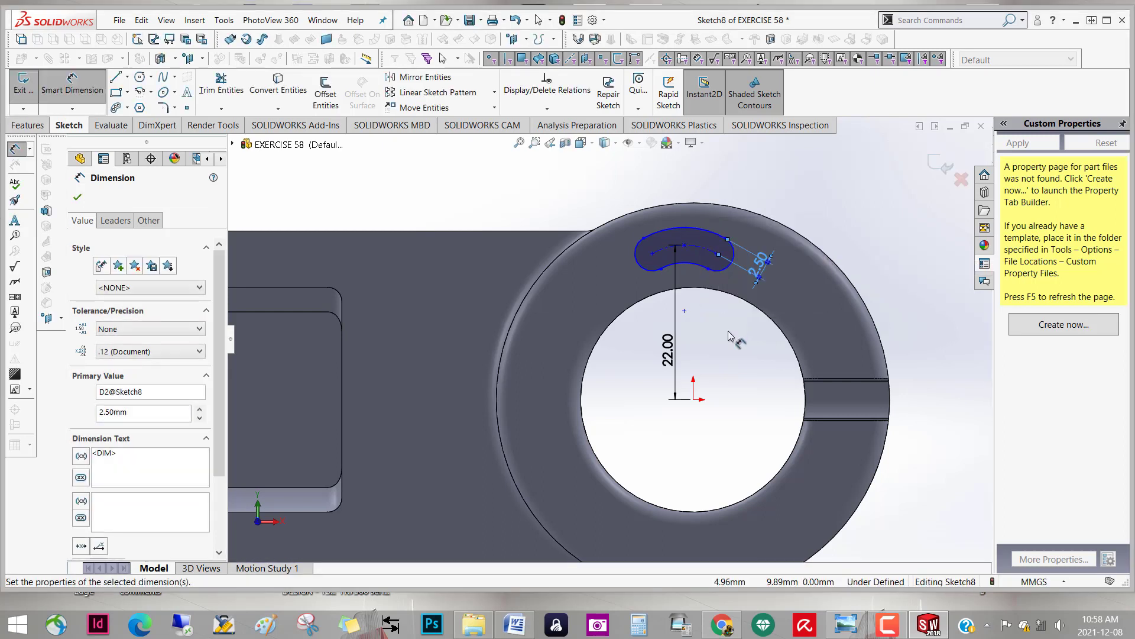
Set 10 mm between the slot's end centres and orbit to an angled view
scroll(716, 278, down, 2)
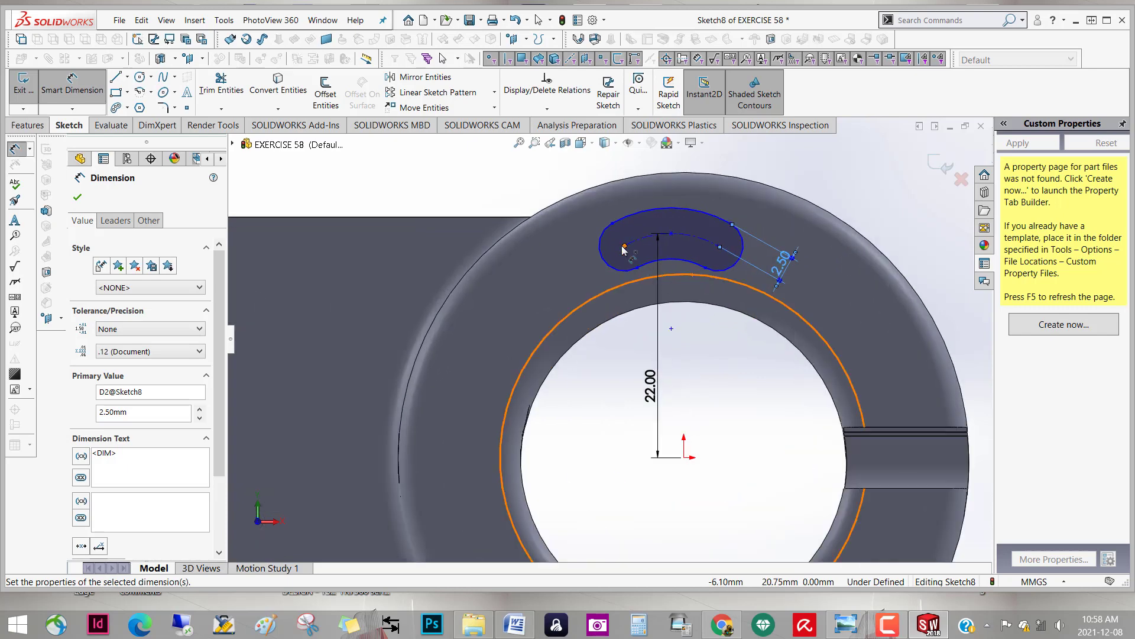
click(704, 249)
click(717, 249)
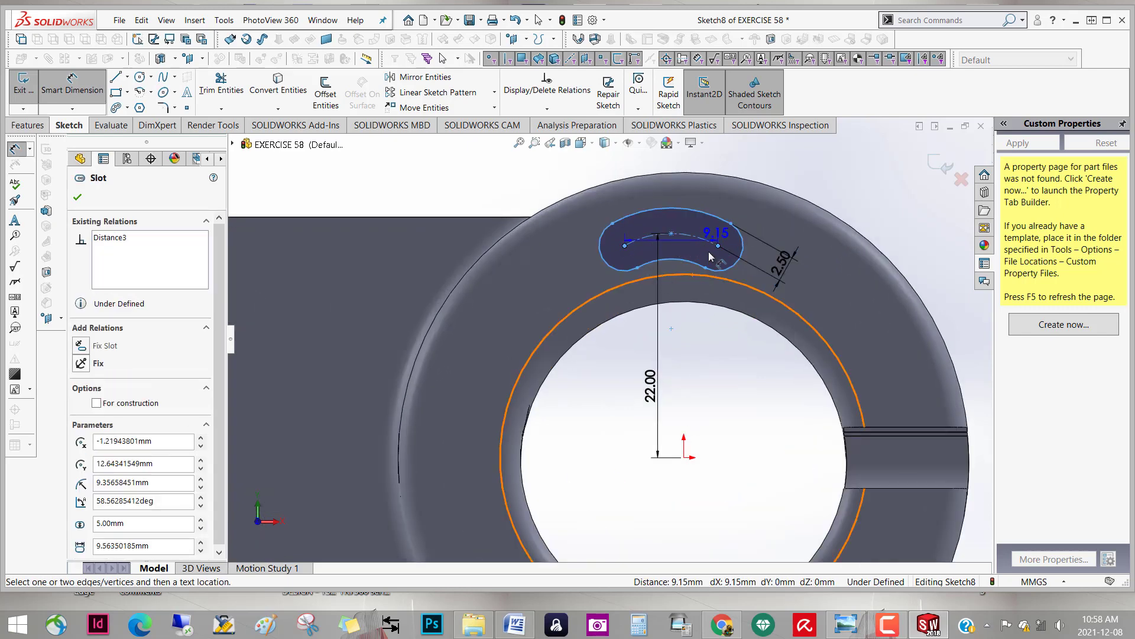
scroll(608, 338, up, 3)
click(648, 217)
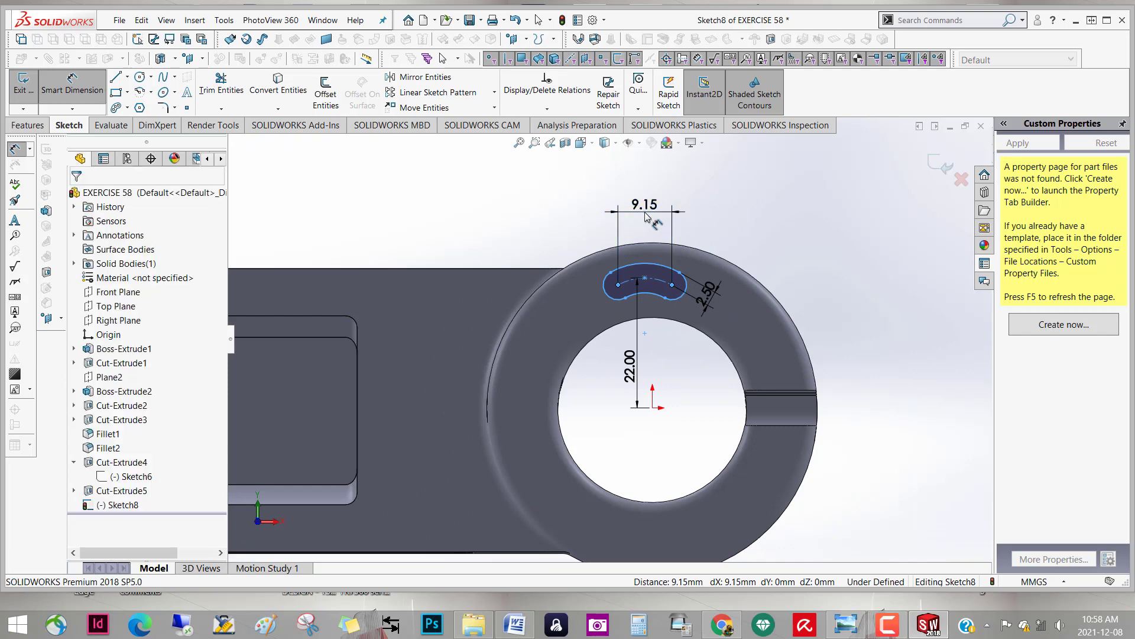
text(10)
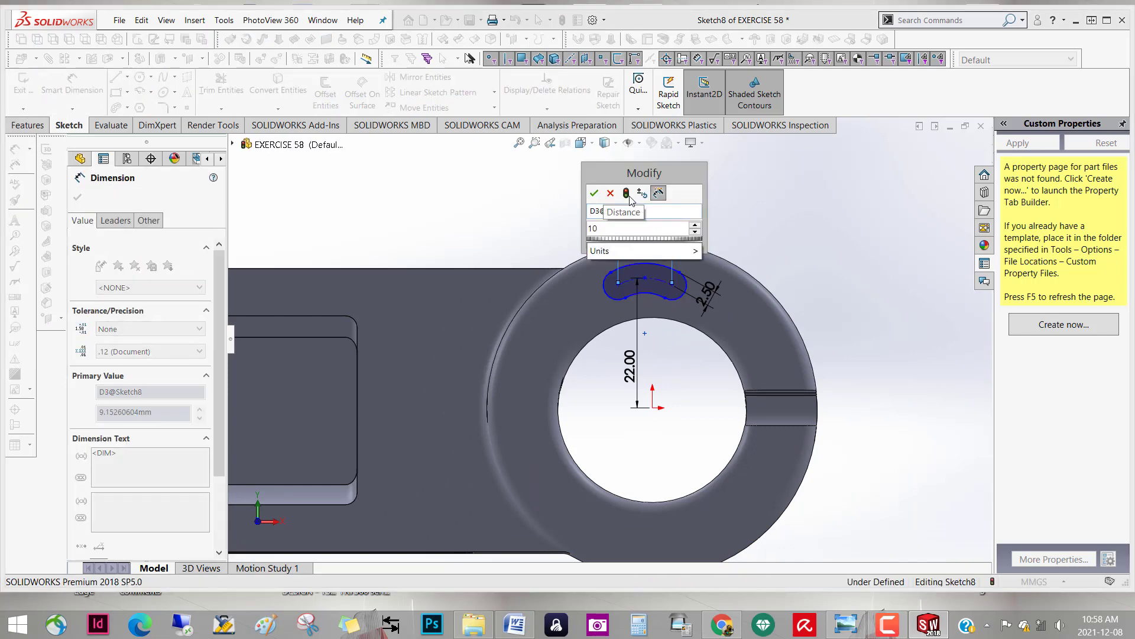
click(628, 195)
click(595, 193)
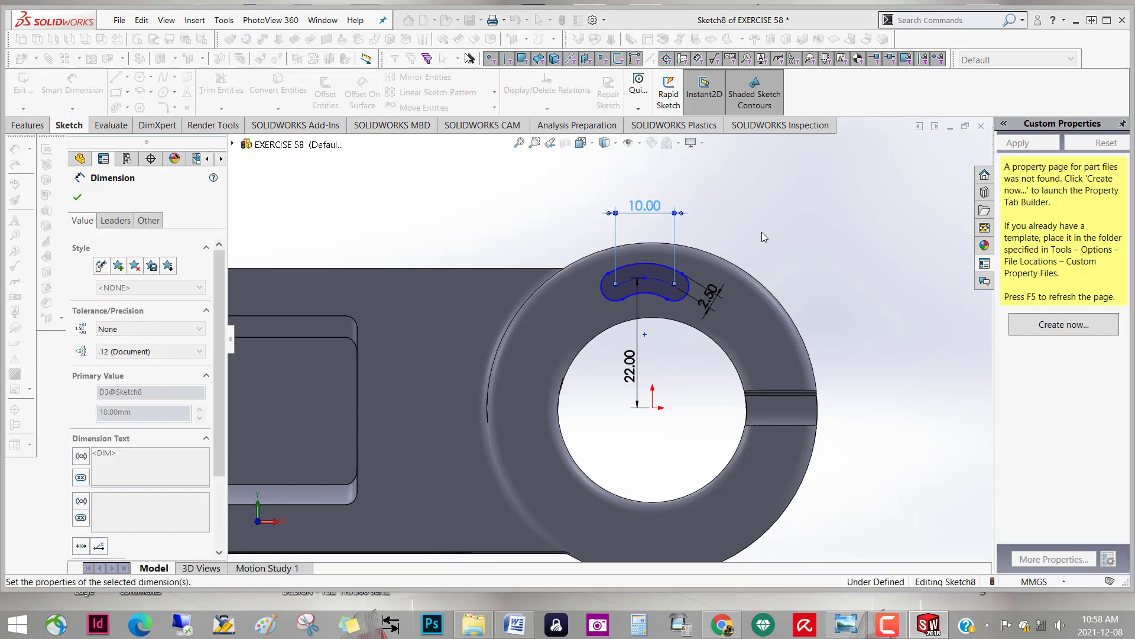
mouse_move(804, 230)
middle_down()
mouse_move(724, 248)
mouse_move(814, 293)
mouse_move(750, 374)
middle_up()
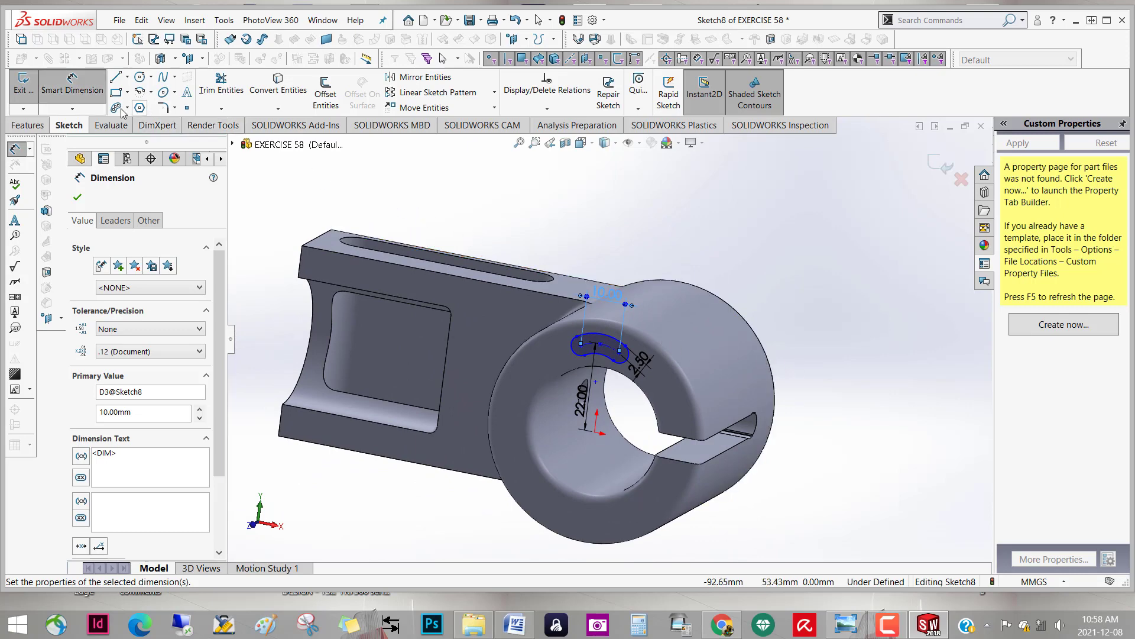
Extrude-cut the Sketch8 arc slot Up To Surface, limited by the arm's top face
click(44, 128)
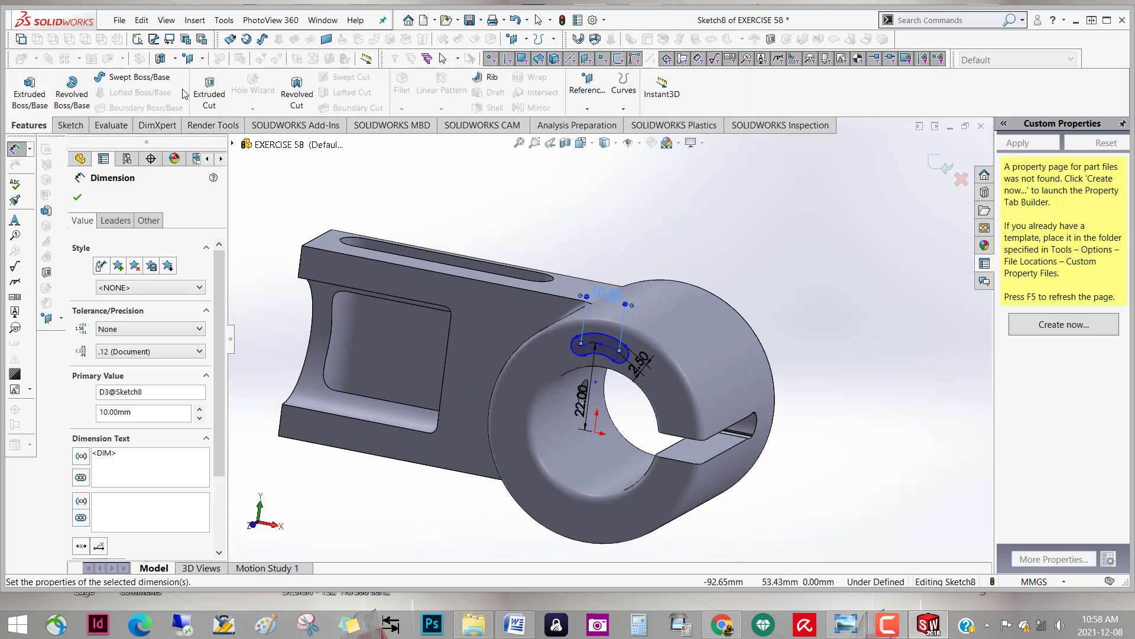
click(210, 90)
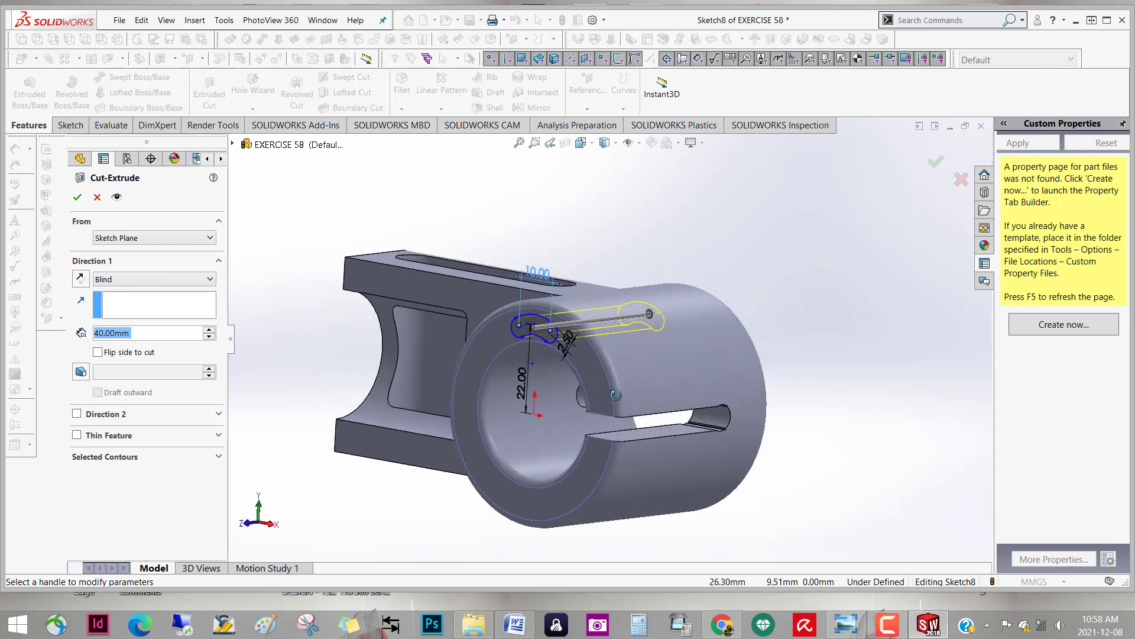
middle_drag(616, 395, 661, 460)
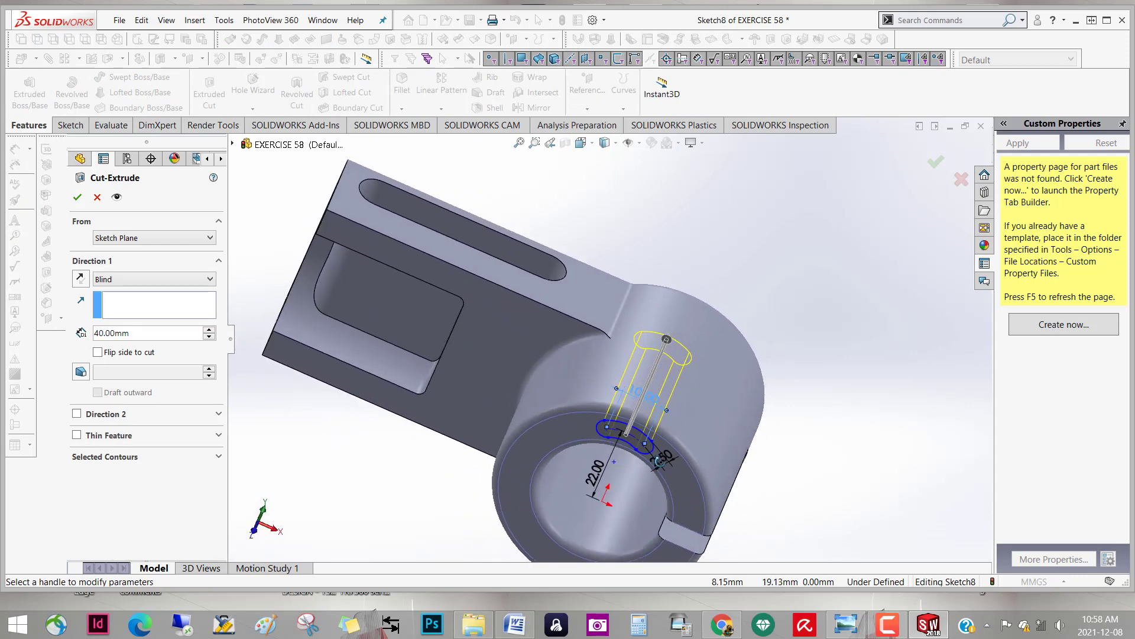
middle_drag(670, 414, 452, 238)
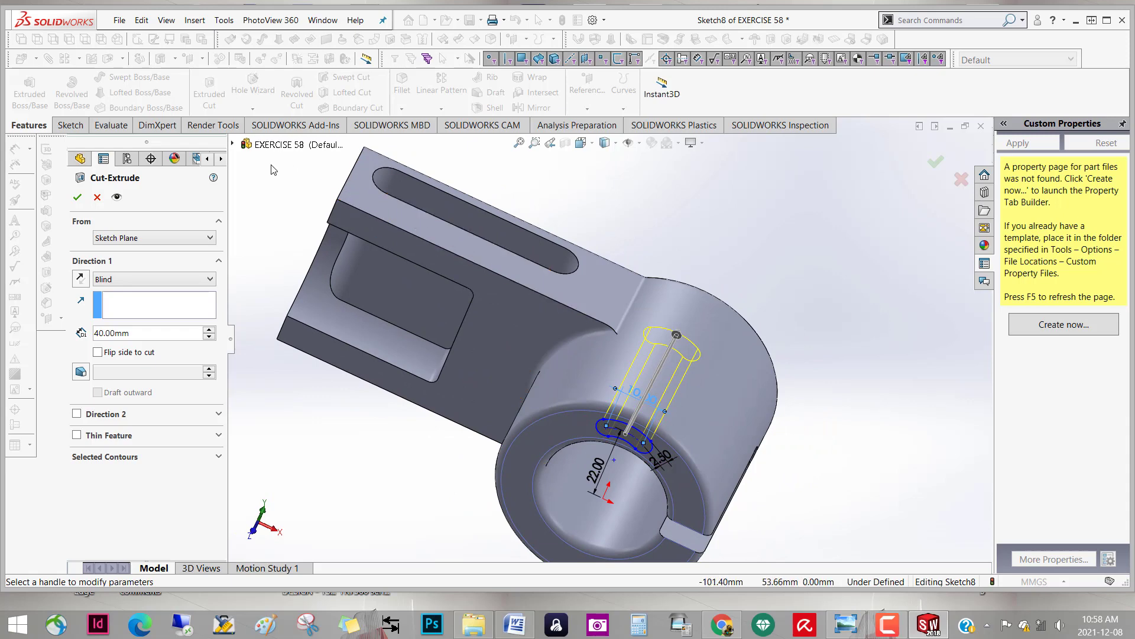
click(211, 277)
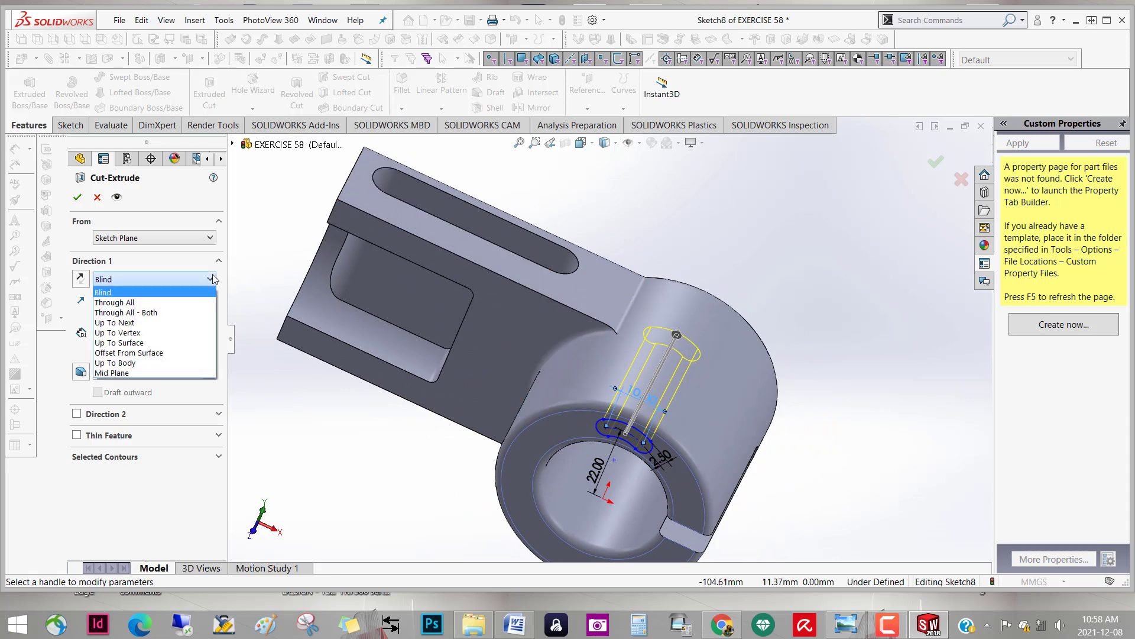
click(161, 343)
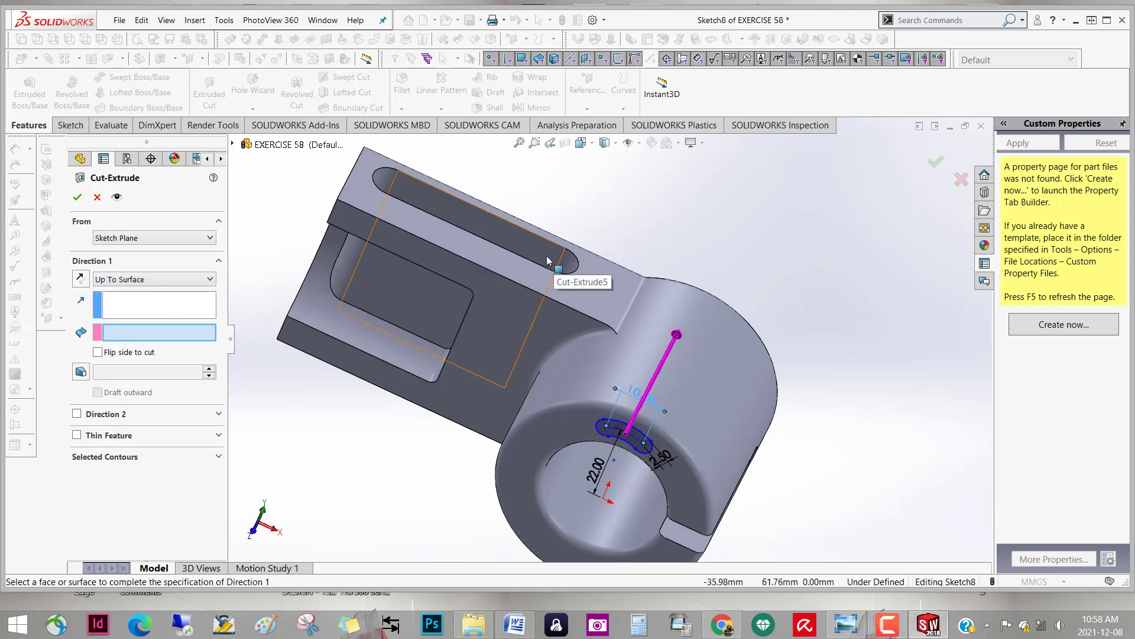
click(553, 261)
mouse_move(633, 316)
middle_down()
mouse_move(485, 320)
mouse_move(745, 371)
middle_up()
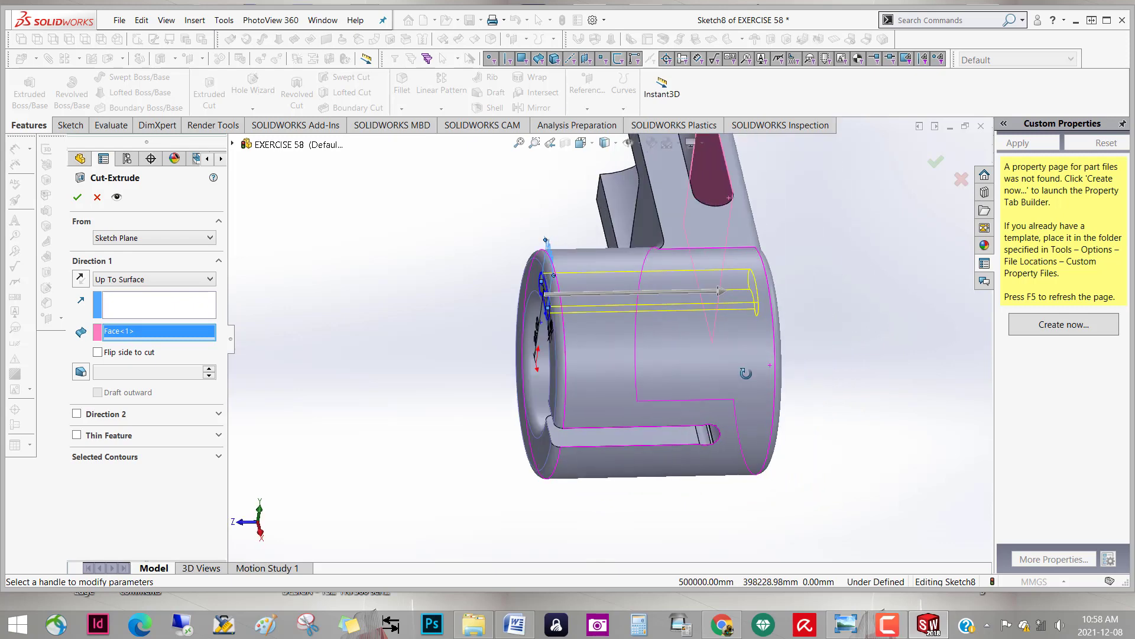
click(76, 197)
mouse_move(710, 384)
middle_down()
mouse_move(840, 446)
mouse_move(752, 449)
middle_up()
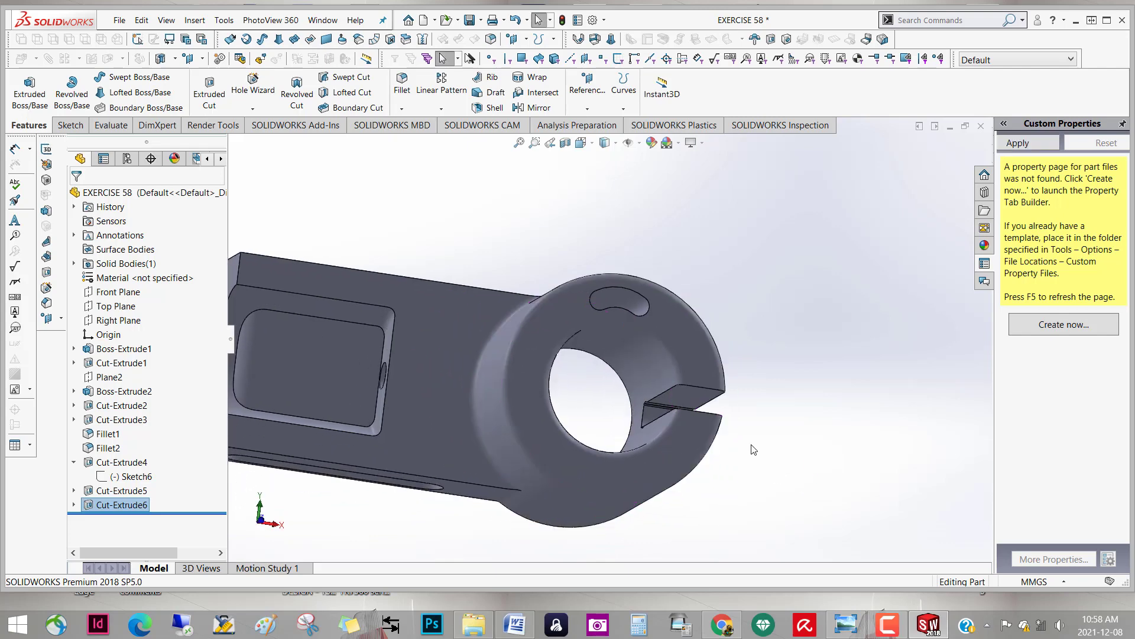
mouse_move(833, 373)
middle_down()
mouse_move(869, 398)
mouse_move(847, 442)
mouse_move(811, 457)
mouse_move(756, 419)
mouse_move(327, 301)
middle_up()
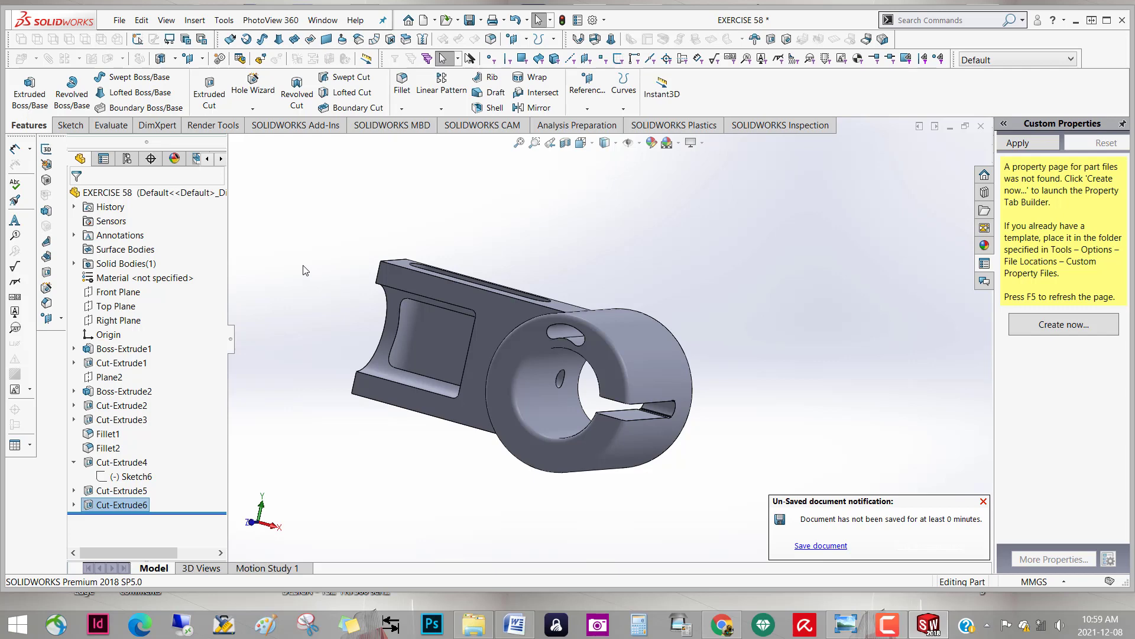
Start a circular pattern of Cut-Extrude6 about the bore edge with 3 instances over 270°
click(442, 109)
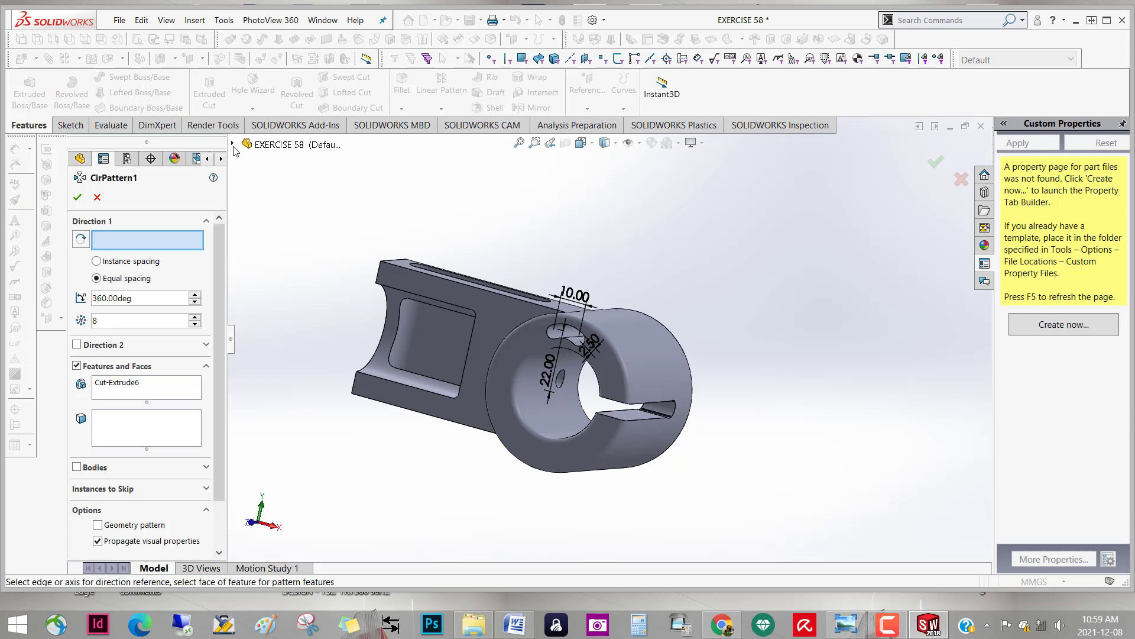
click(525, 418)
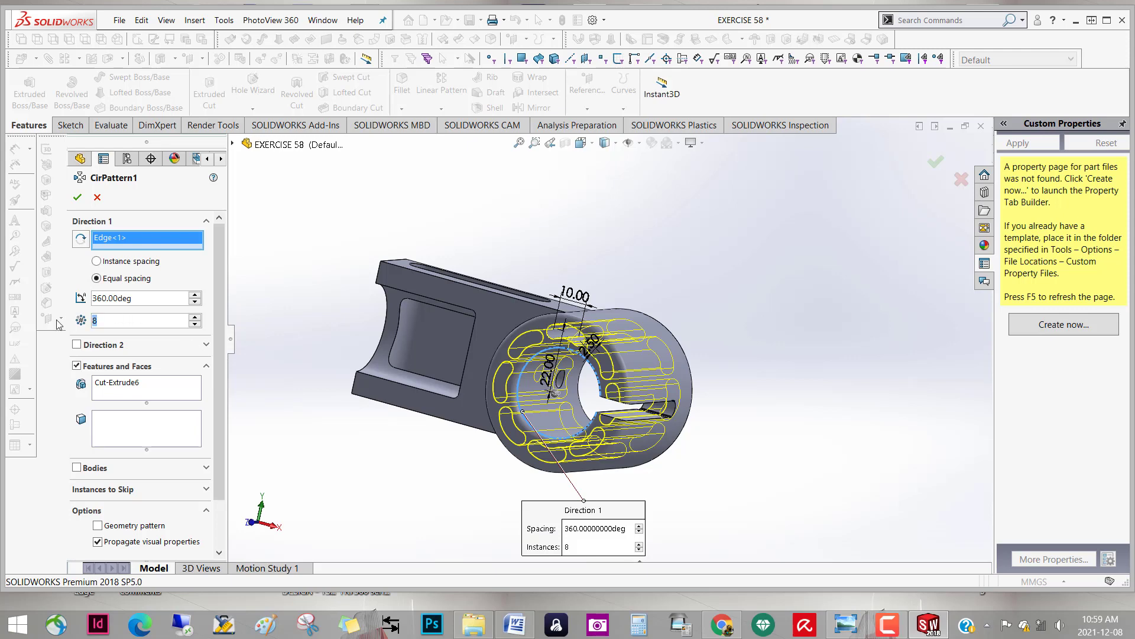
text(3)
mouse_move(369, 494)
middle_down()
mouse_move(395, 475)
mouse_move(381, 481)
middle_up()
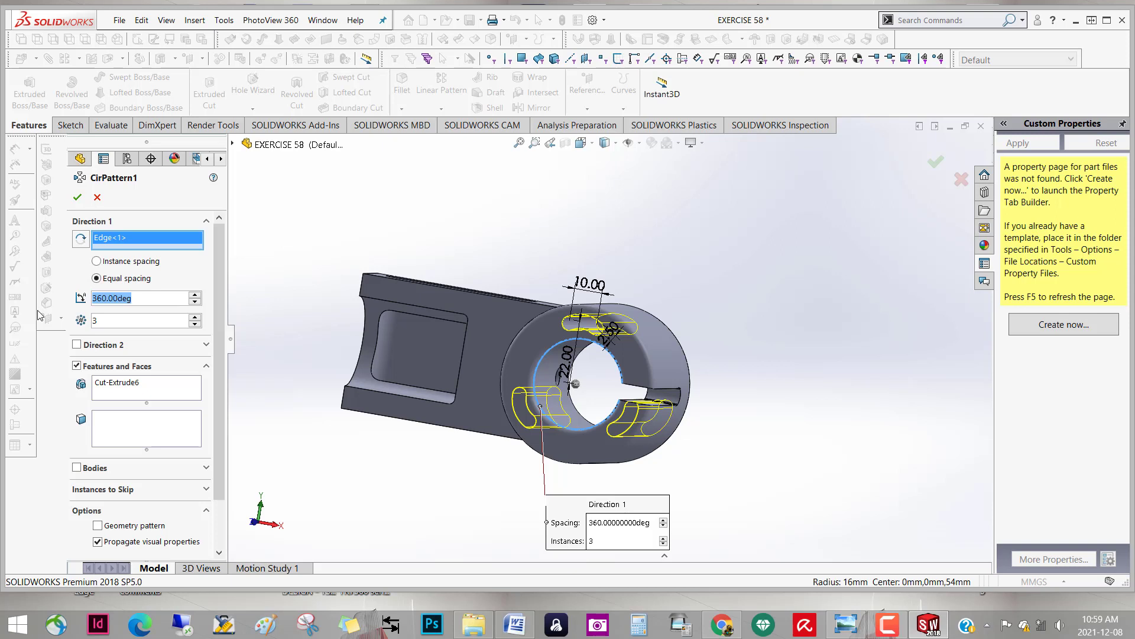
text(270)
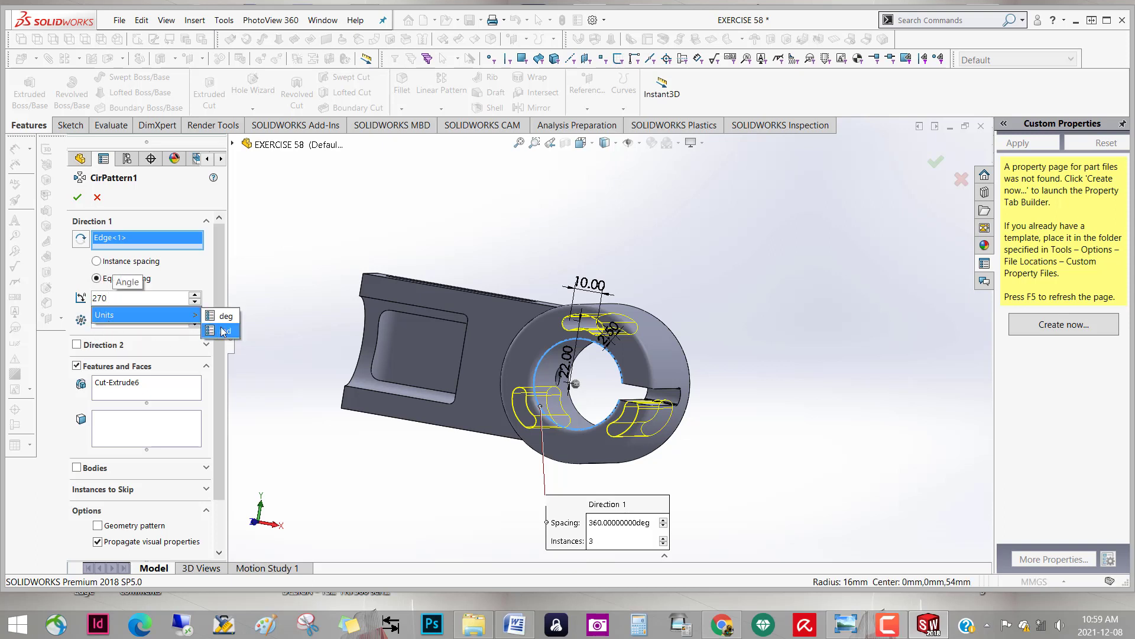
click(232, 318)
key(Return)
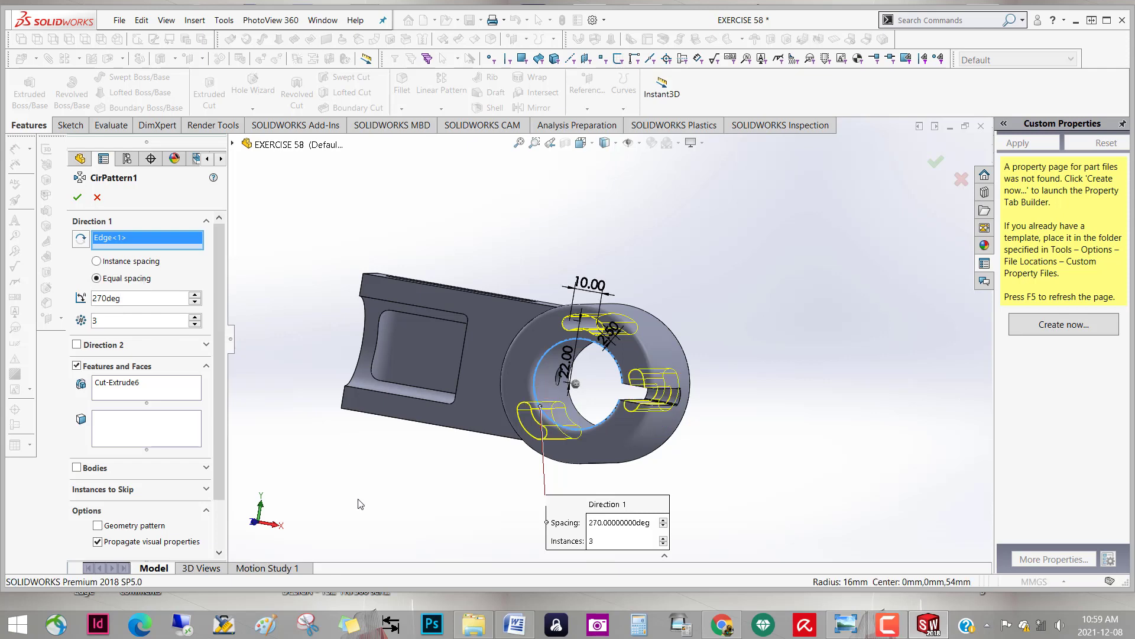
middle_drag(382, 484, 360, 500)
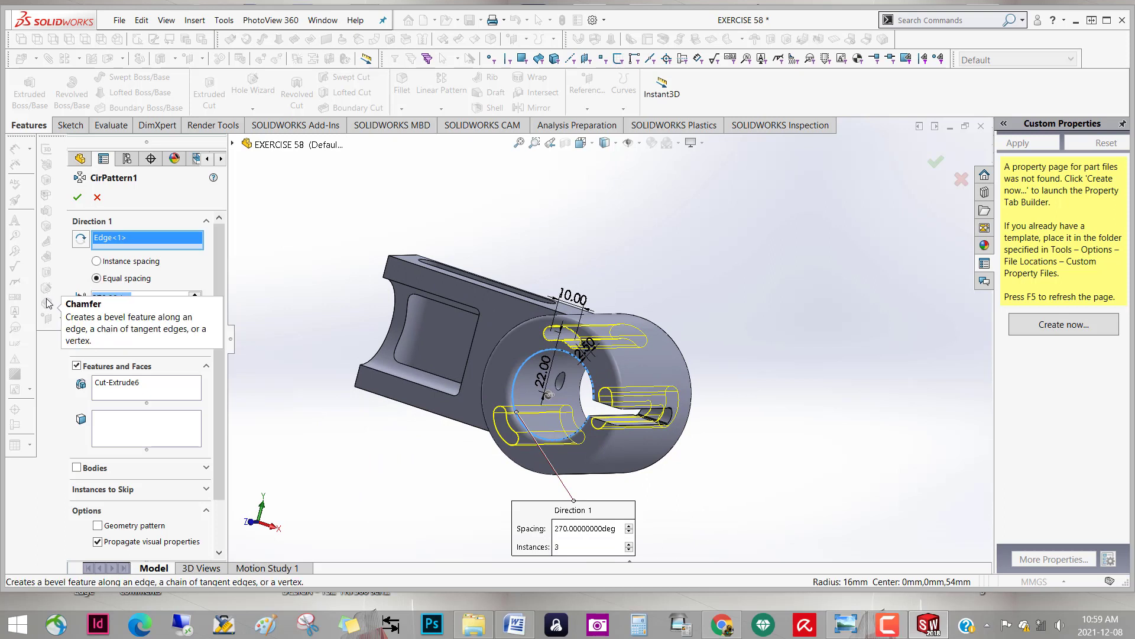
Adjust the pattern angle, trying 90° and settling on 180°
text(90)
key(Return)
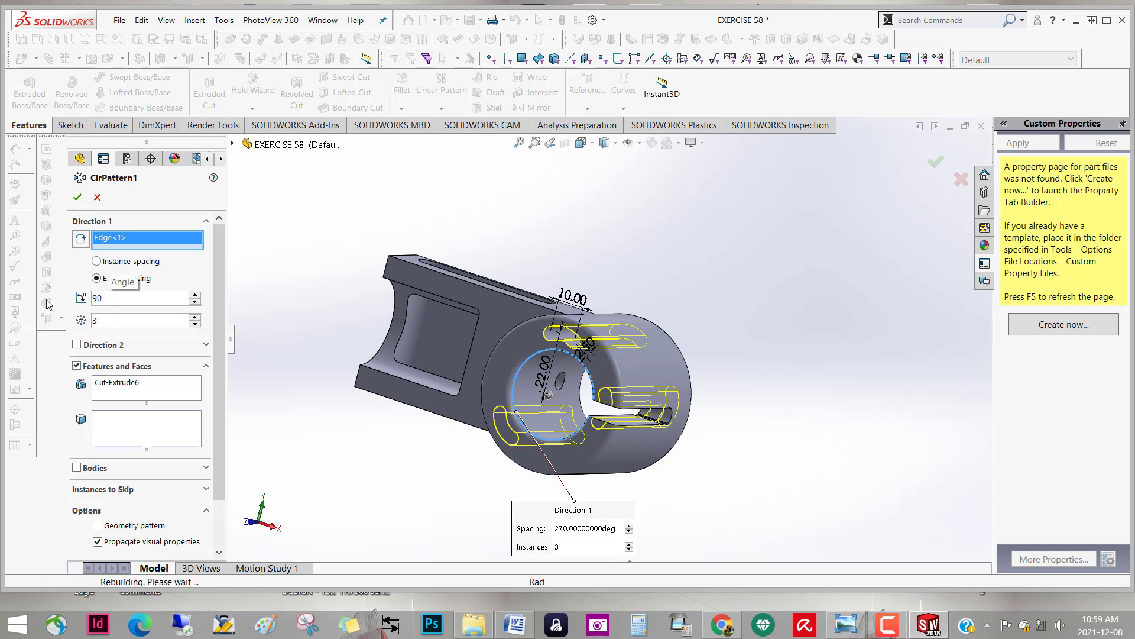
click(139, 299)
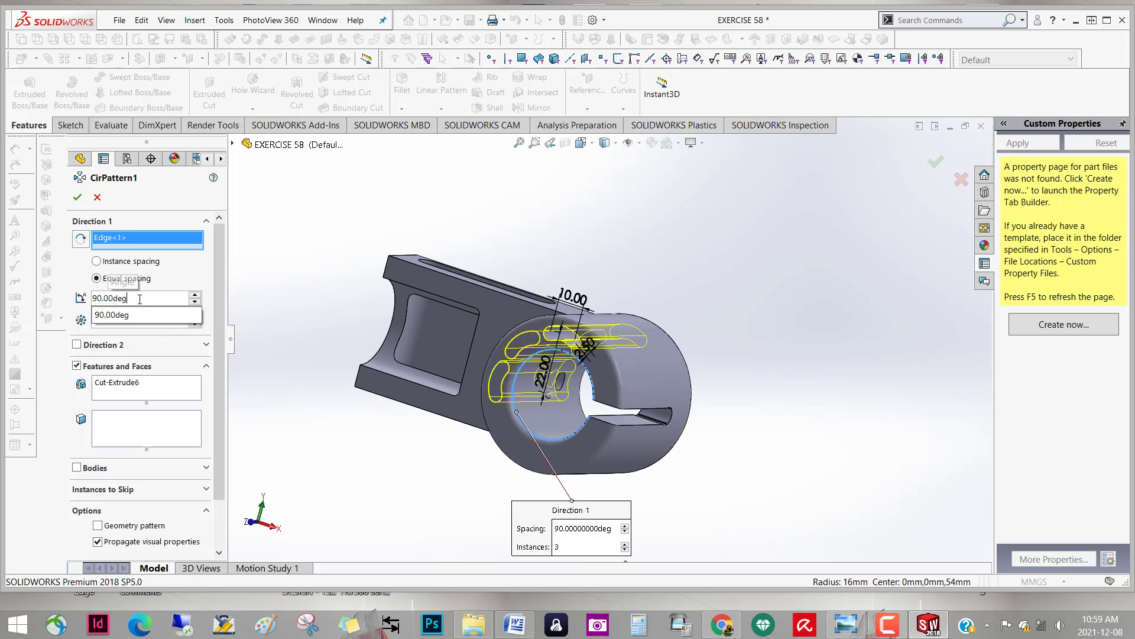
key(ctrl+a)
text(18)
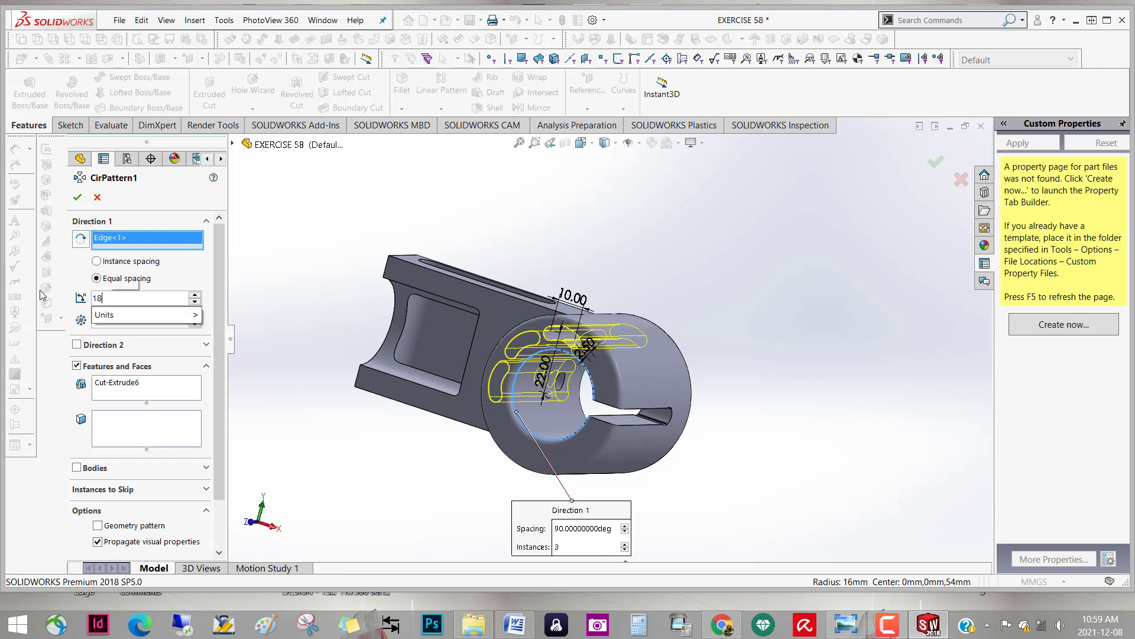
text(0)
key(Return)
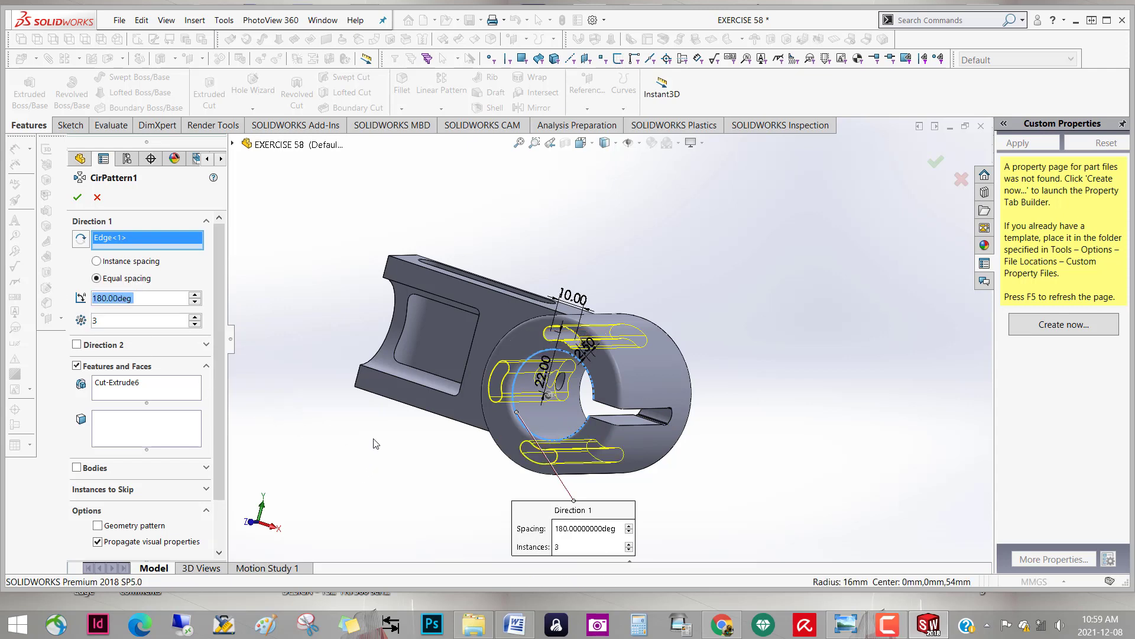
mouse_move(373, 444)
middle_down()
mouse_move(392, 482)
mouse_move(378, 392)
middle_up()
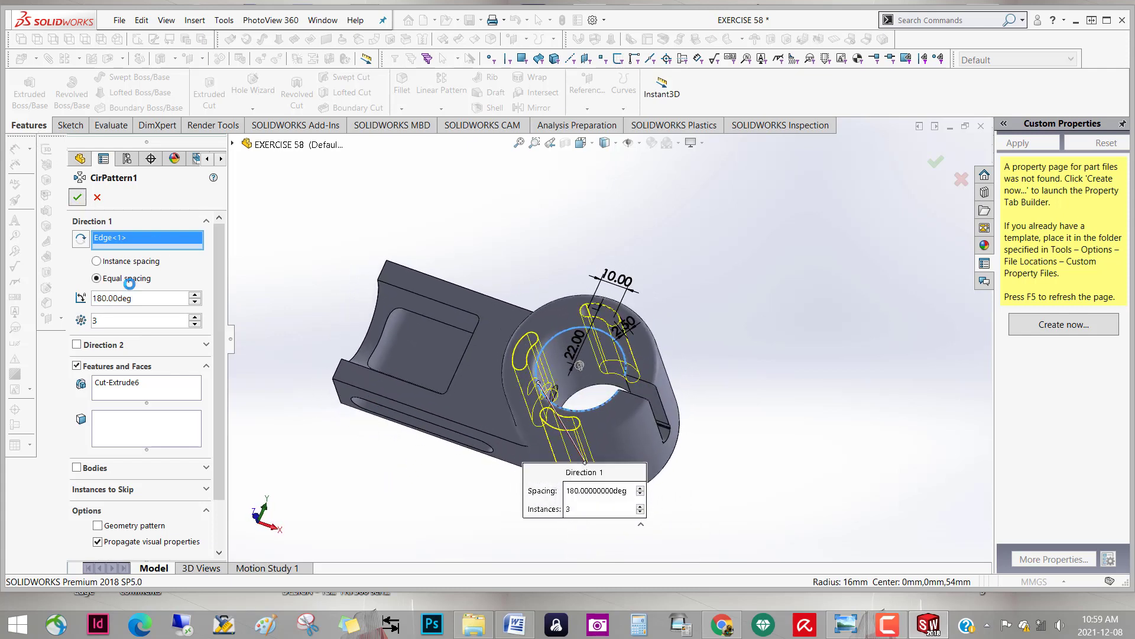
Orbit and zoom around the part to inspect the three patterned arc slots
mouse_move(783, 500)
middle_down()
mouse_move(710, 399)
mouse_move(664, 380)
mouse_move(647, 329)
middle_up()
mouse_move(789, 427)
middle_down()
mouse_move(916, 508)
mouse_move(751, 493)
middle_up()
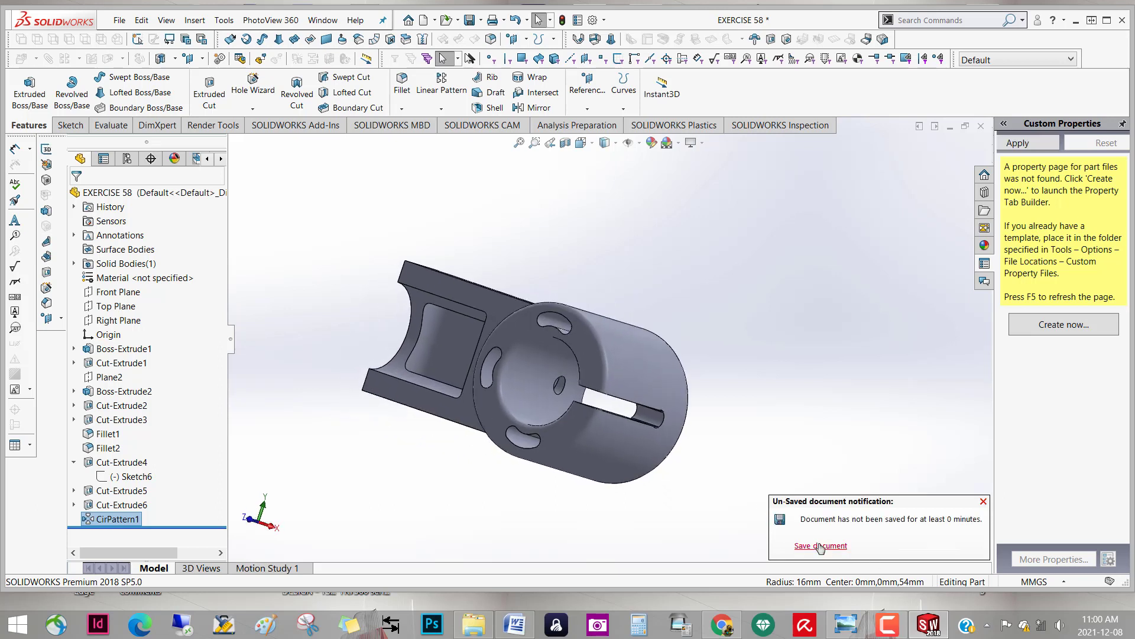
mouse_move(675, 527)
middle_down()
mouse_move(752, 361)
mouse_move(716, 482)
mouse_move(591, 398)
mouse_move(535, 431)
mouse_move(565, 411)
mouse_move(591, 437)
mouse_move(652, 383)
mouse_move(639, 467)
mouse_move(657, 445)
mouse_move(635, 472)
mouse_move(651, 455)
mouse_move(624, 270)
mouse_move(495, 295)
middle_up()
scroll(556, 349, down, 3)
scroll(524, 373, down, 3)
scroll(601, 463, up, 3)
scroll(634, 449, up, 3)
scroll(510, 274, down, 2)
scroll(542, 365, up, 2)
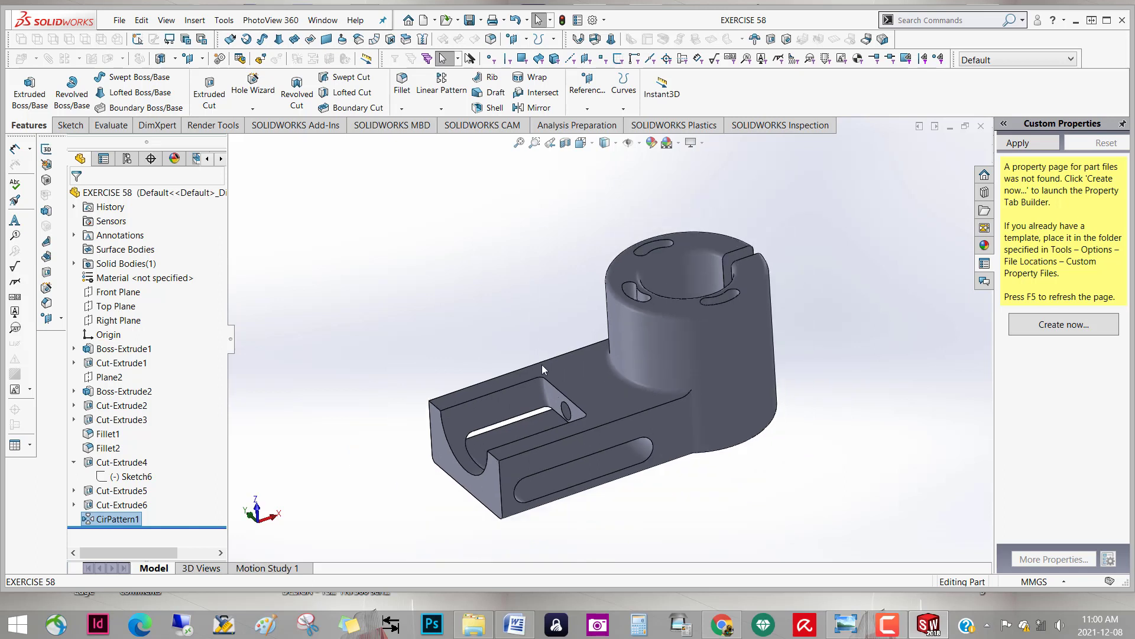
scroll(736, 471, down, 2)
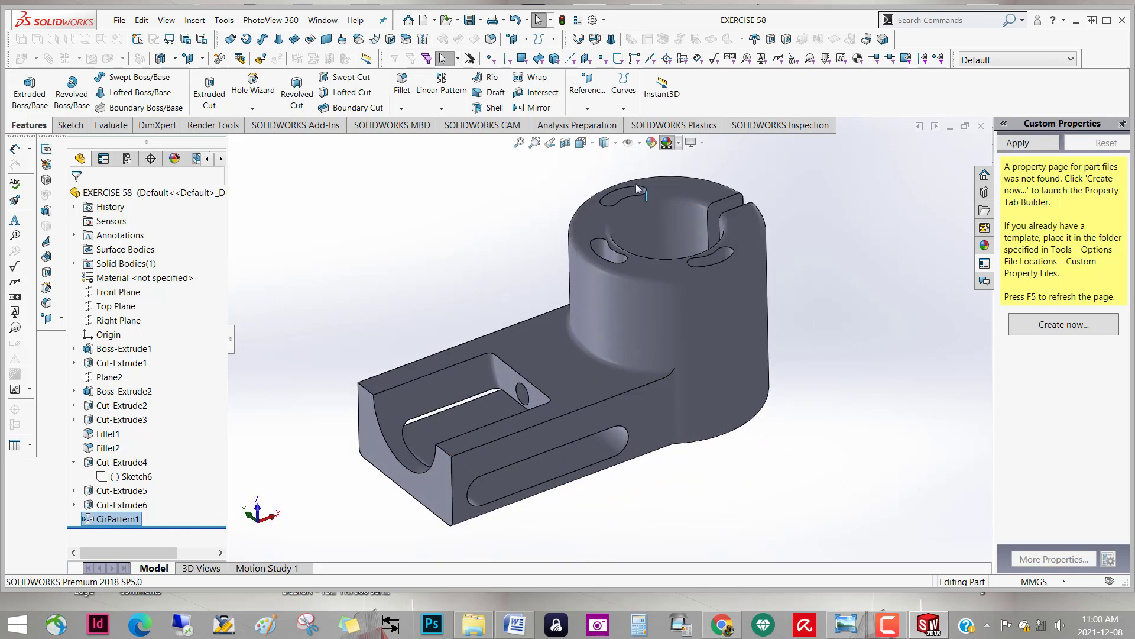
Clear the pattern selection and browse the Apply Scene list without changing it
click(406, 351)
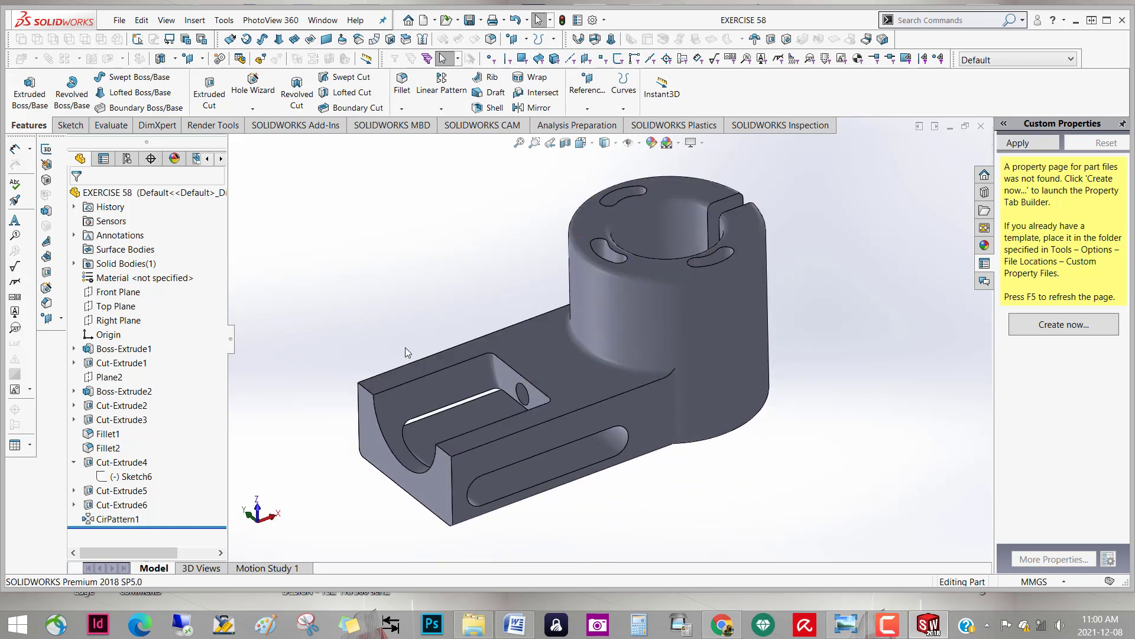
click(678, 143)
click(533, 207)
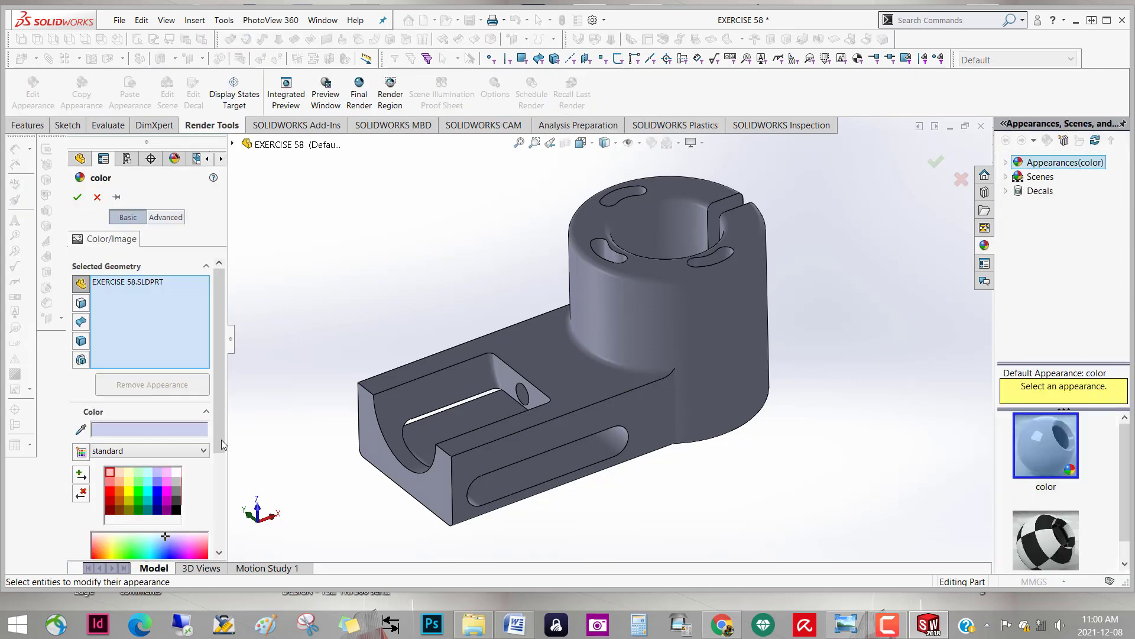
Try green, red and yellow swatches as the whole part's colour
scroll(219, 372, down, 3)
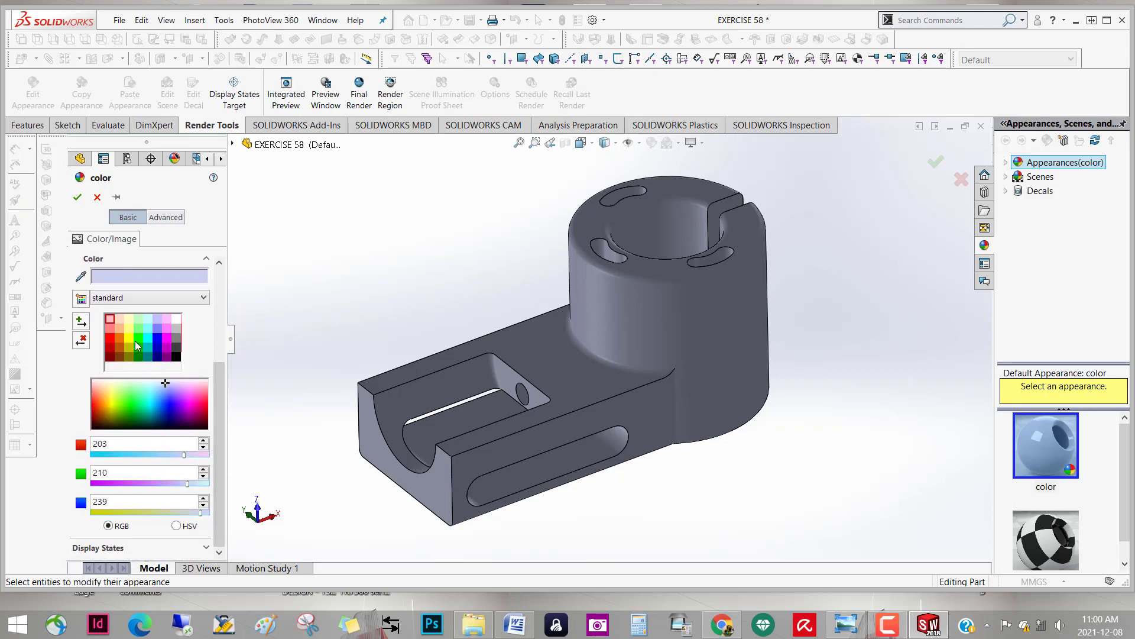
click(136, 341)
click(140, 329)
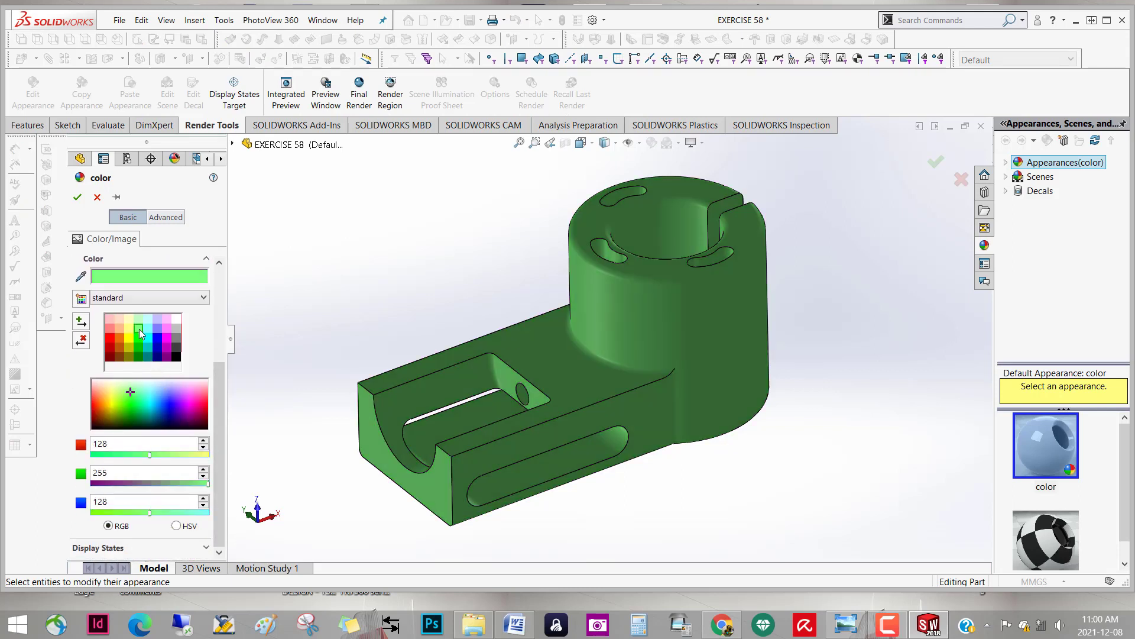
click(141, 319)
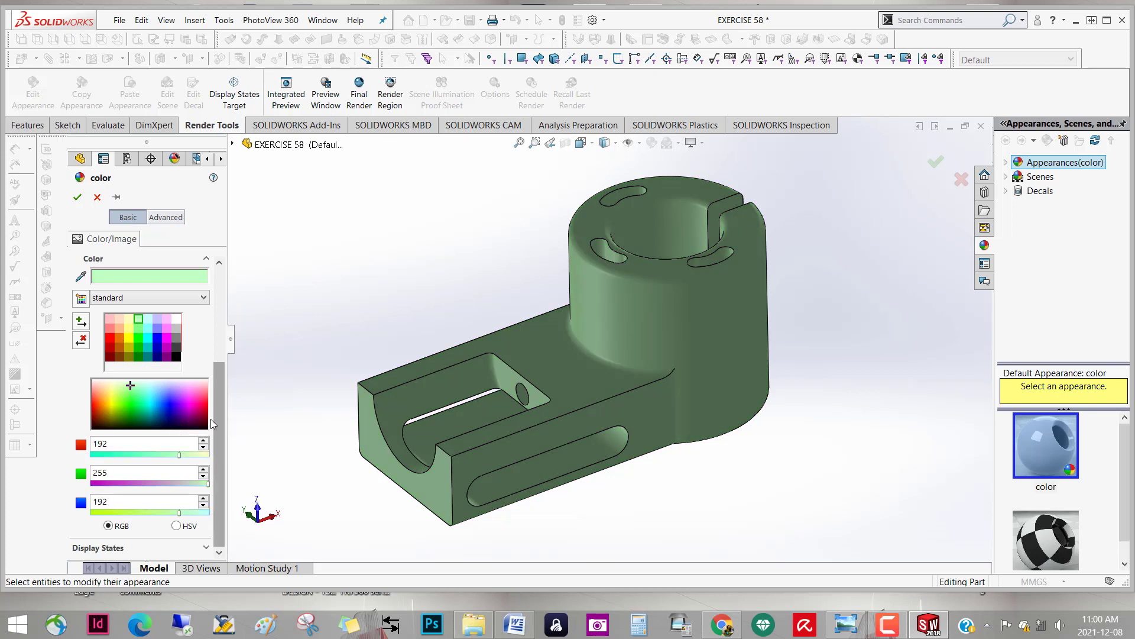
click(111, 339)
click(130, 340)
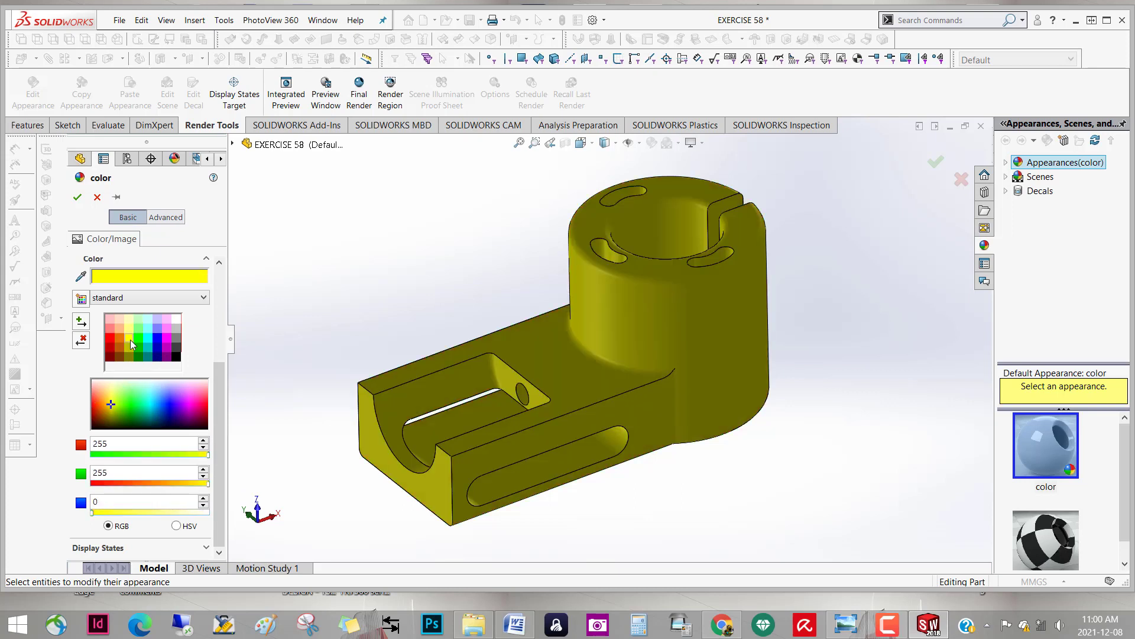
click(129, 319)
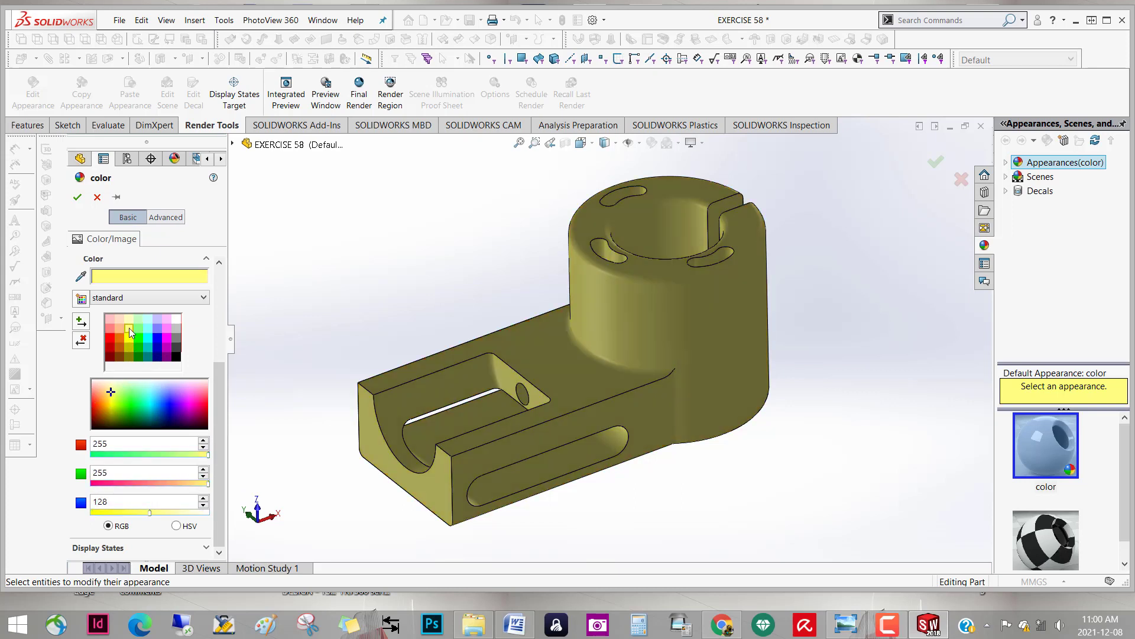
click(130, 348)
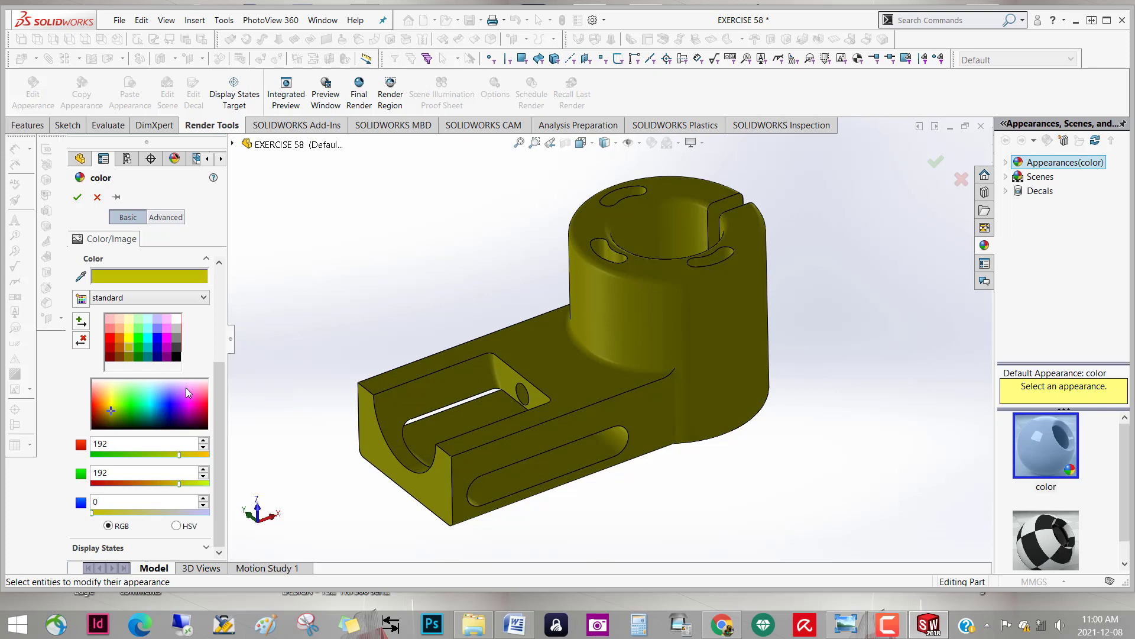
Pick various green shades from the colour spectrum for the part
click(133, 391)
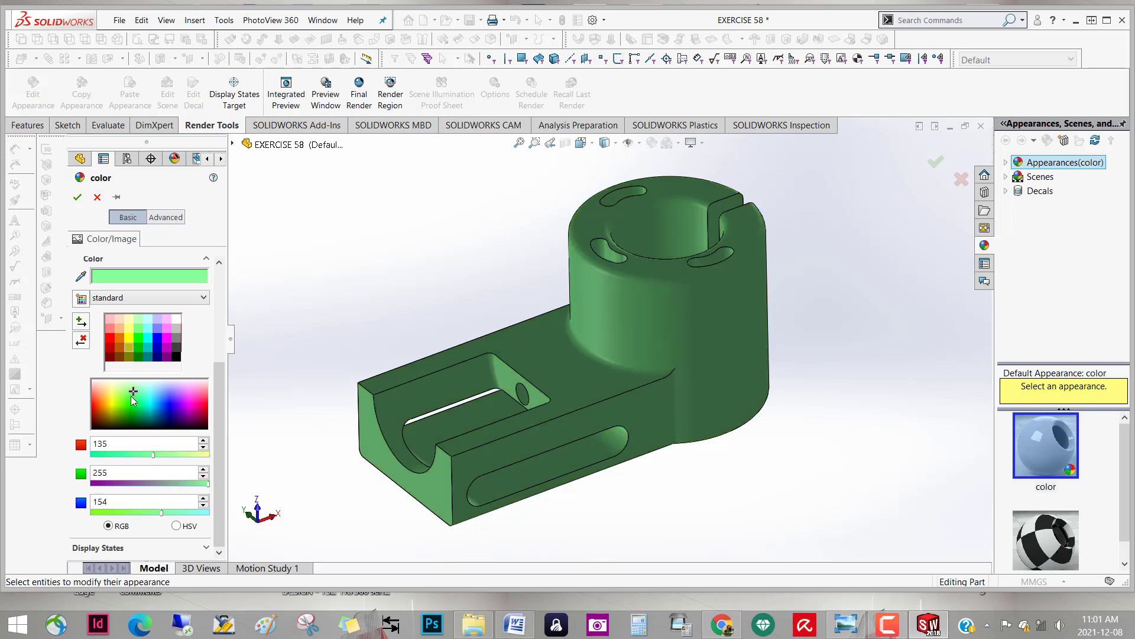
click(133, 404)
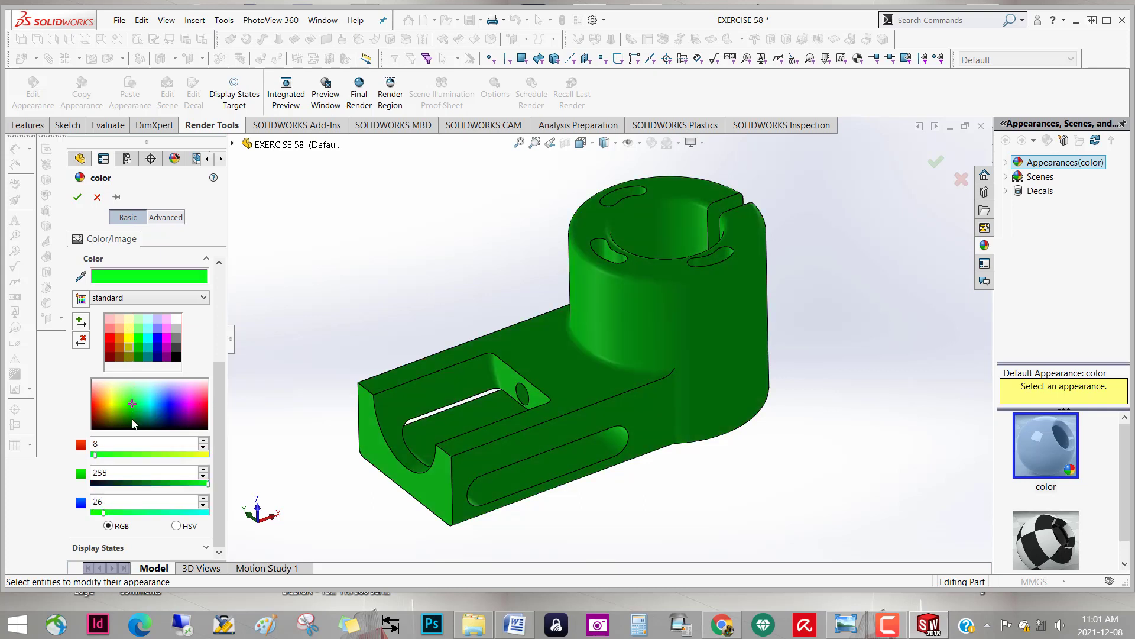
click(132, 419)
click(141, 404)
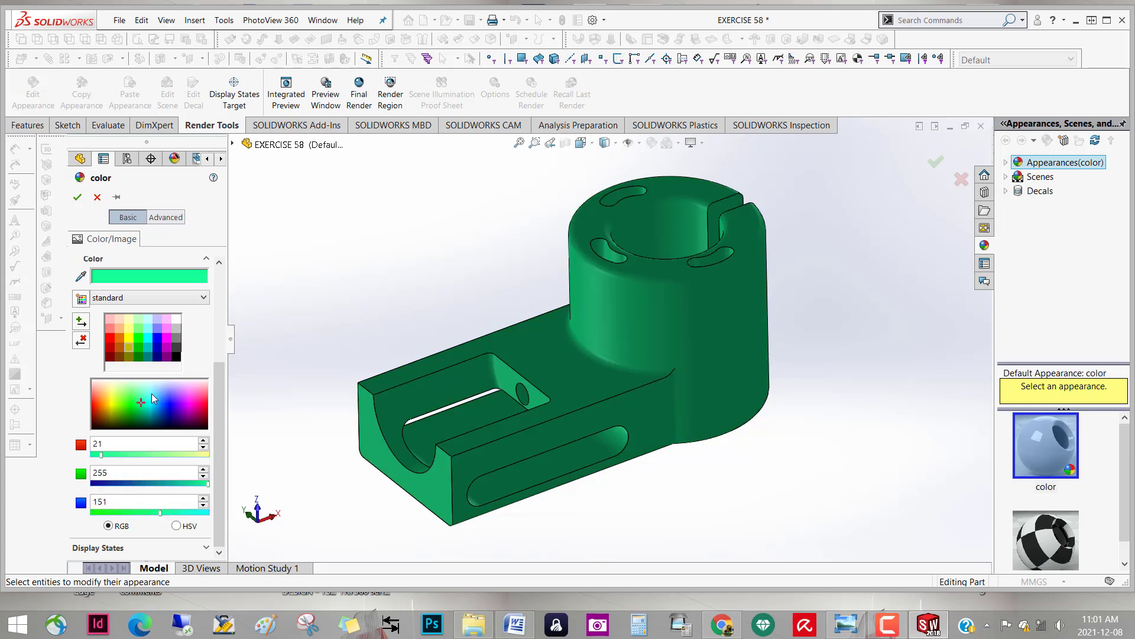
click(152, 395)
click(142, 389)
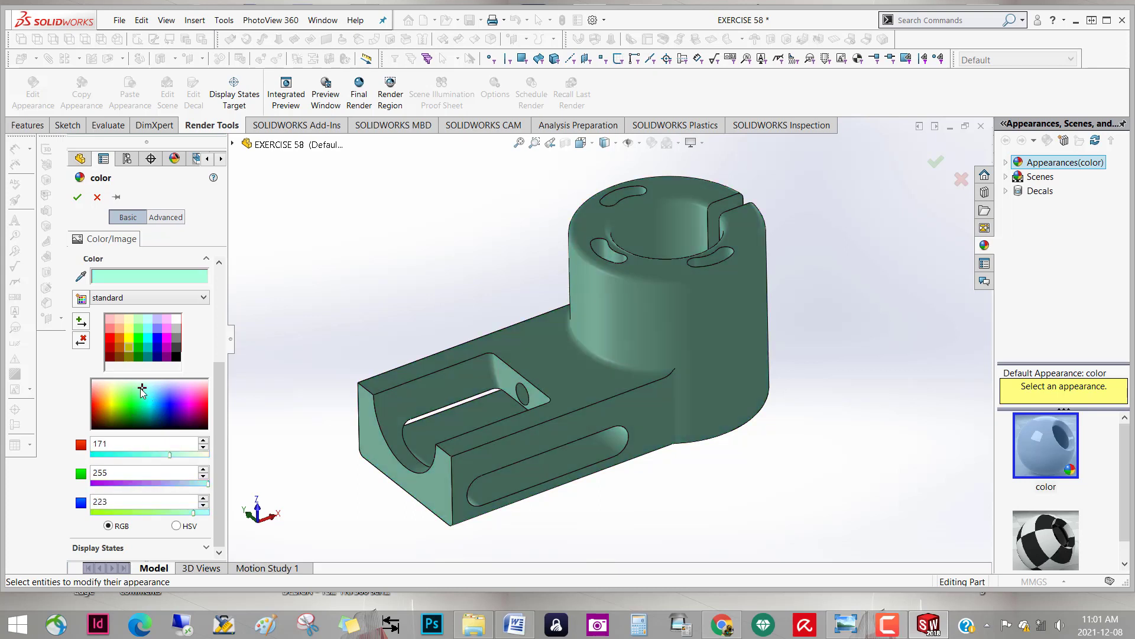
click(134, 395)
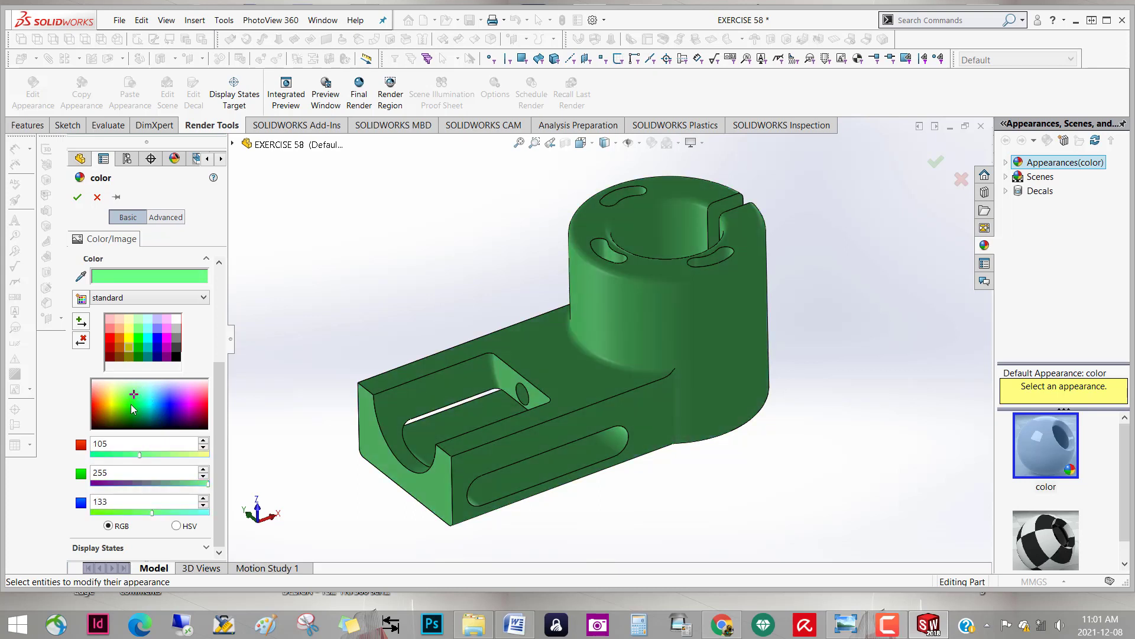
click(122, 401)
click(123, 389)
click(119, 387)
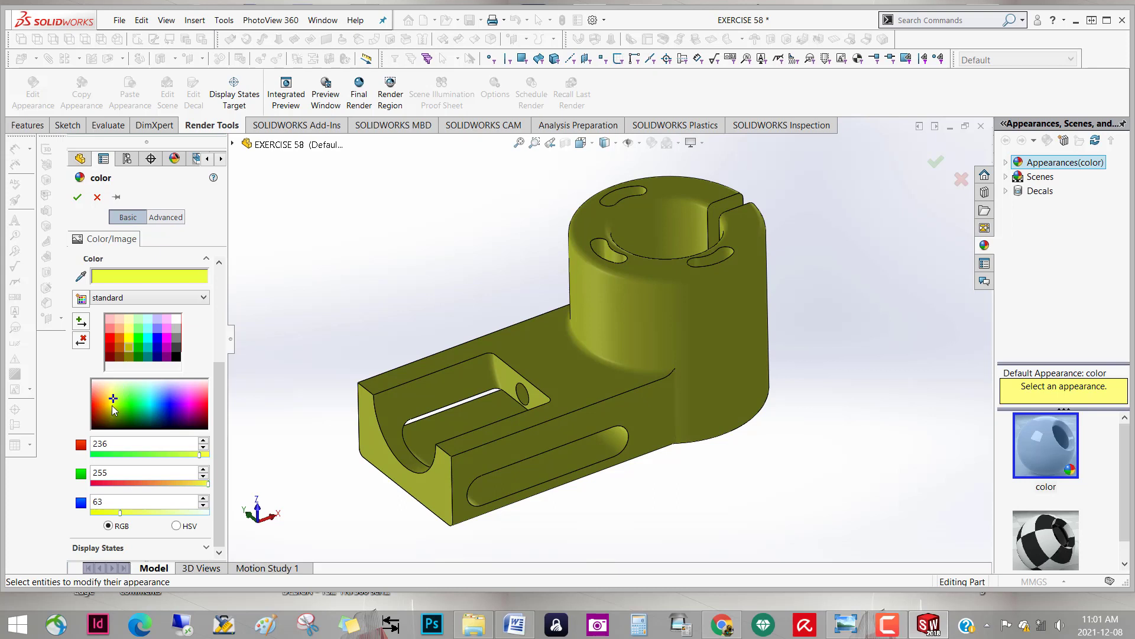
click(112, 406)
click(118, 414)
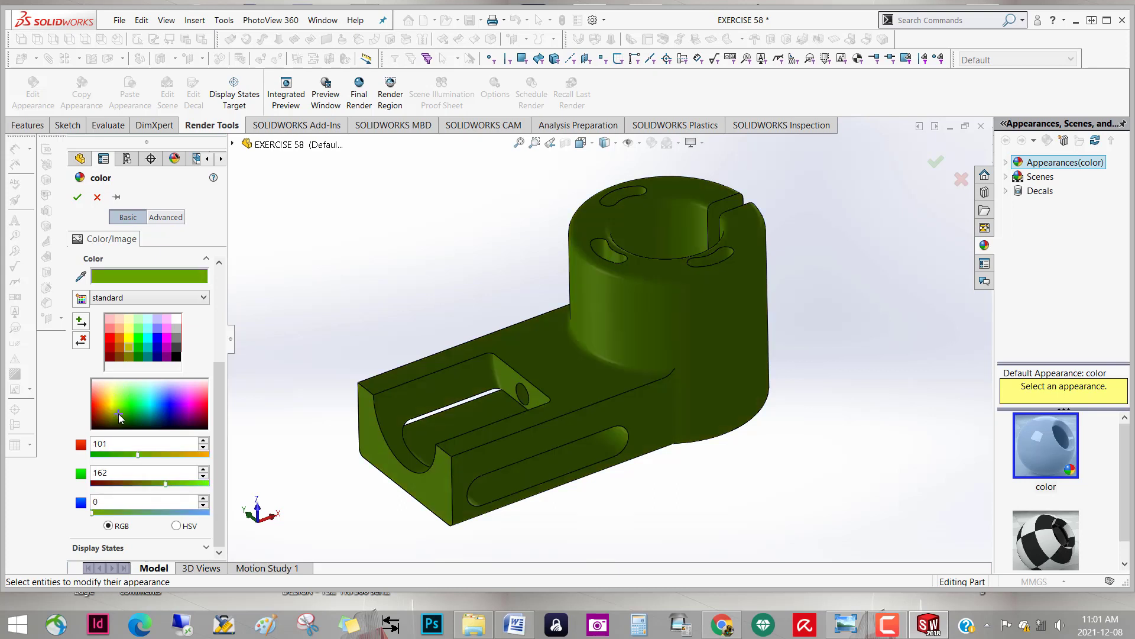
click(127, 398)
click(132, 388)
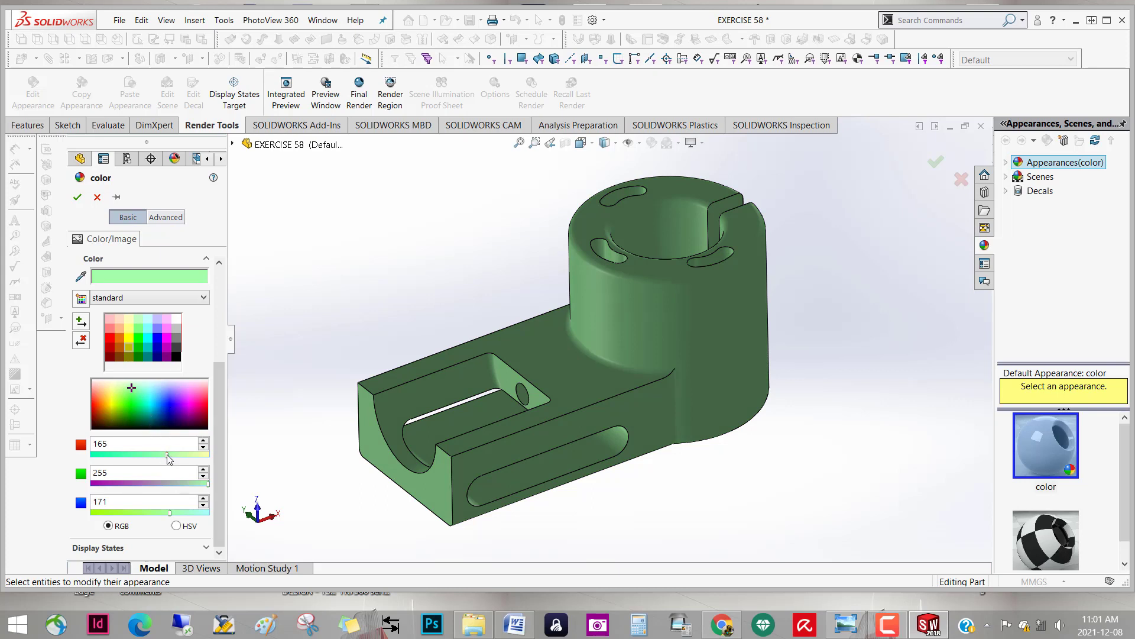
Lower red to reach RGB 99, 255, 42 and confirm the bright green
drag(177, 454, 136, 454)
text(42)
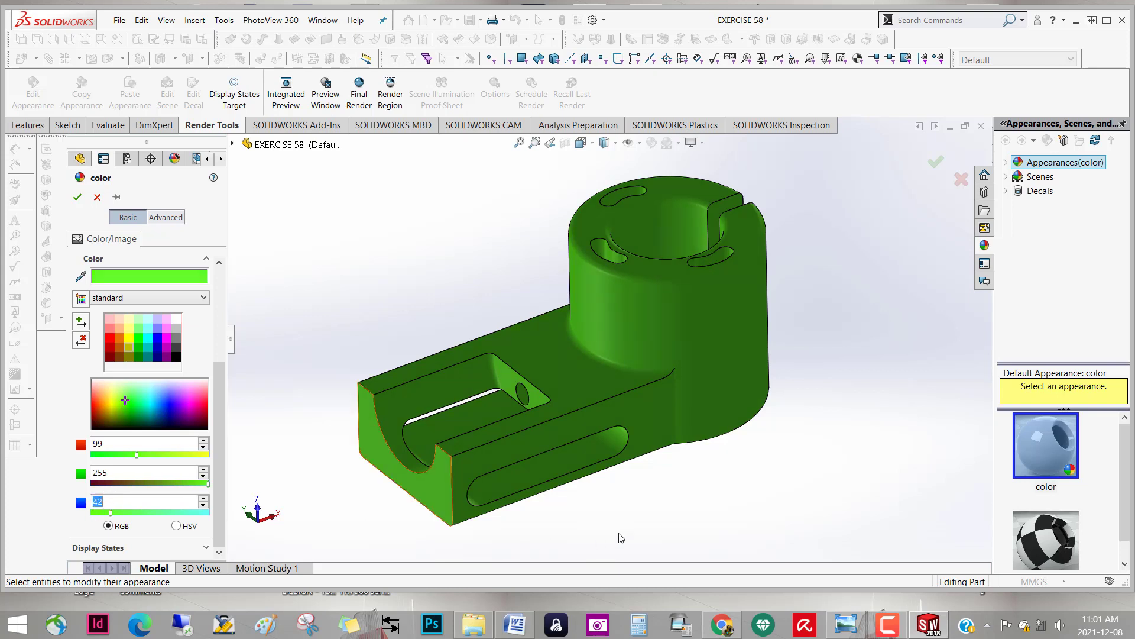
mouse_move(666, 513)
middle_down()
mouse_move(680, 471)
mouse_move(684, 507)
mouse_move(659, 507)
mouse_move(676, 495)
middle_up()
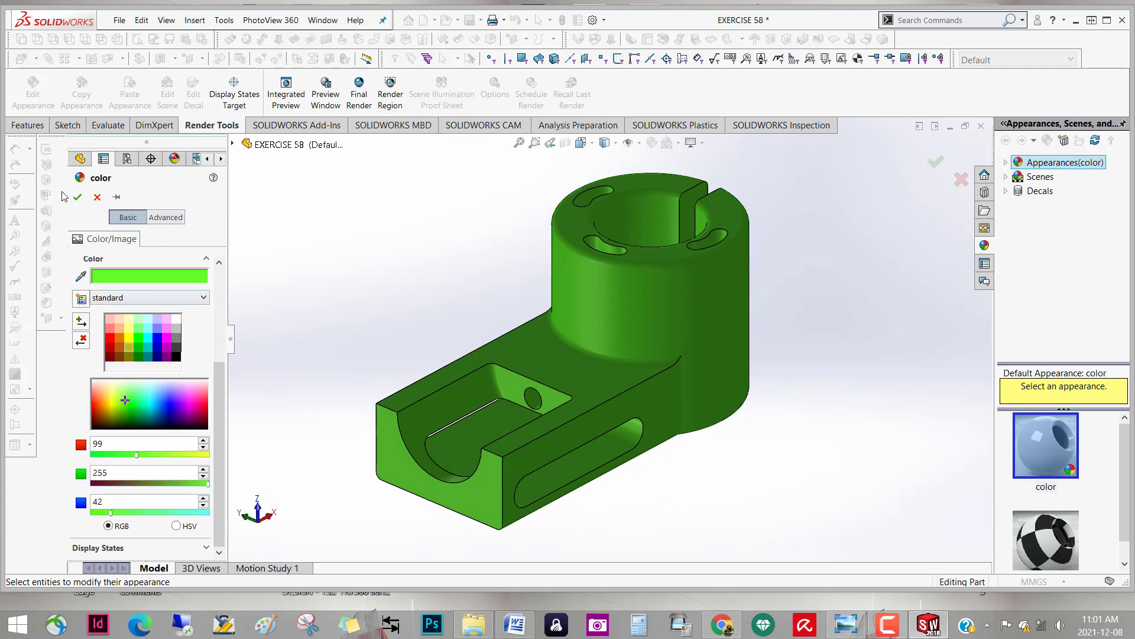
click(79, 199)
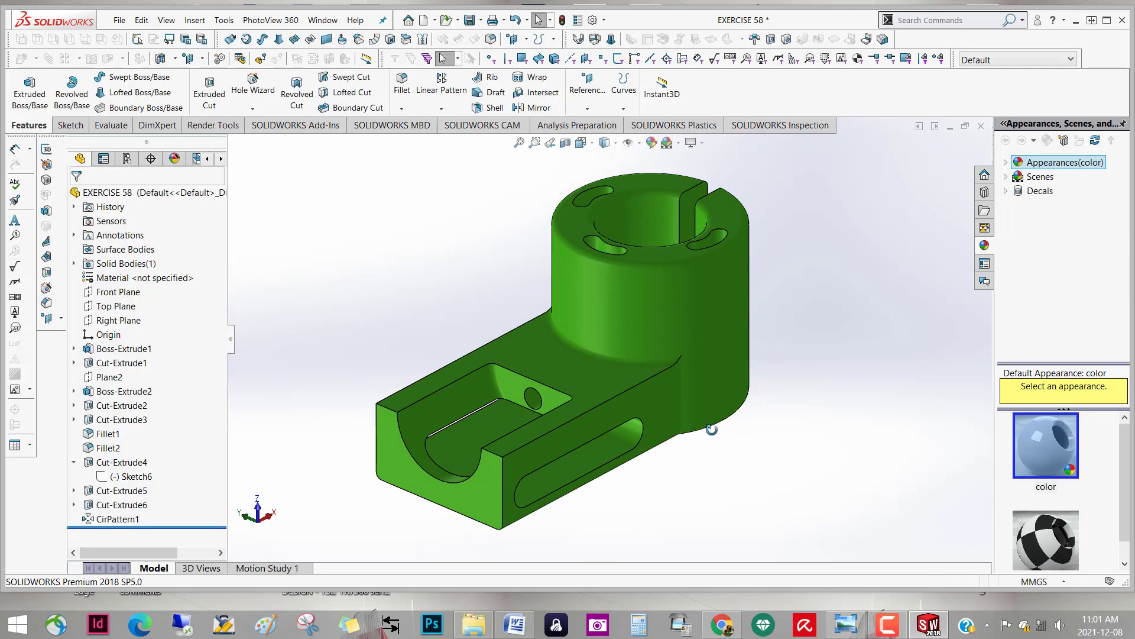
Orbit and zoom into the cylinder and select one CirPattern1 arc slot face
mouse_move(711, 430)
middle_down()
mouse_move(676, 340)
mouse_move(690, 520)
mouse_move(727, 456)
mouse_move(721, 490)
middle_up()
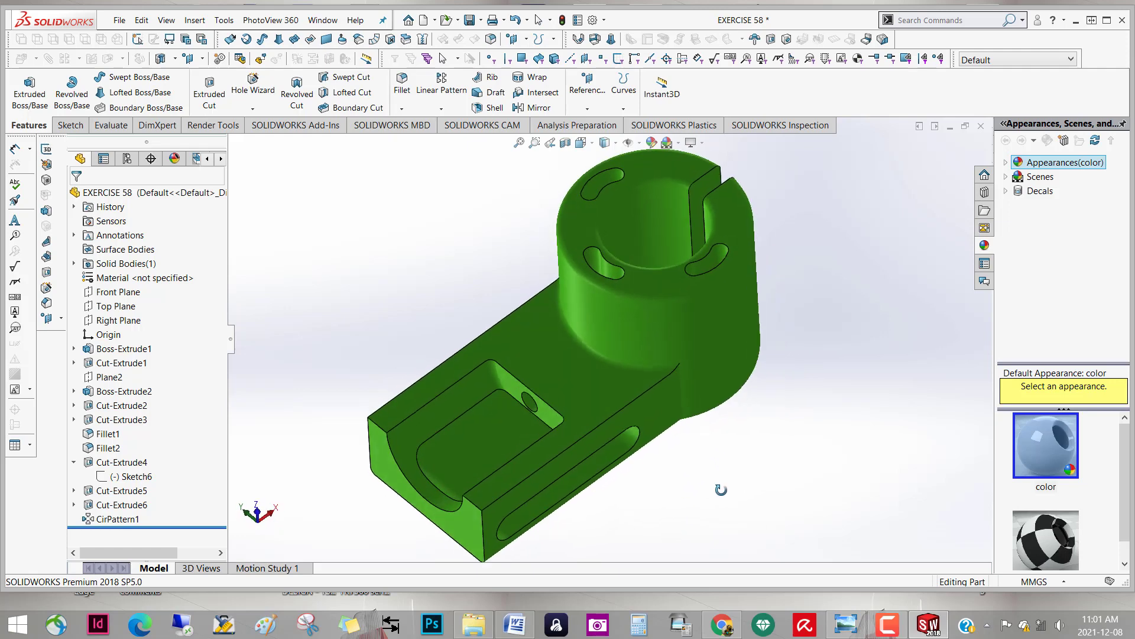
scroll(698, 269, down, 3)
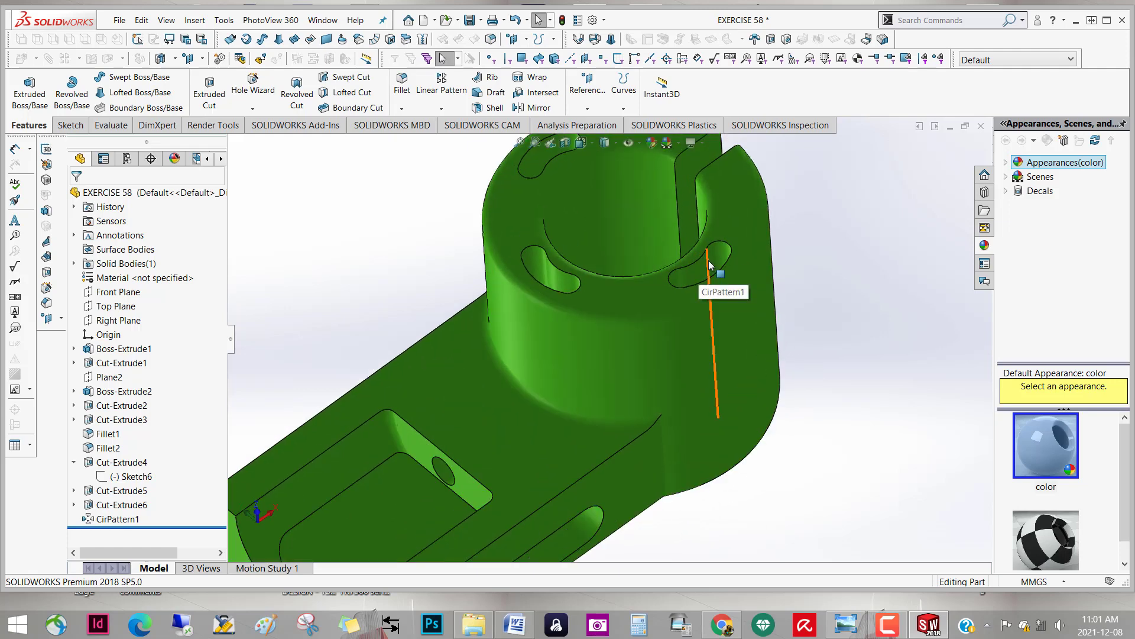
click(722, 256)
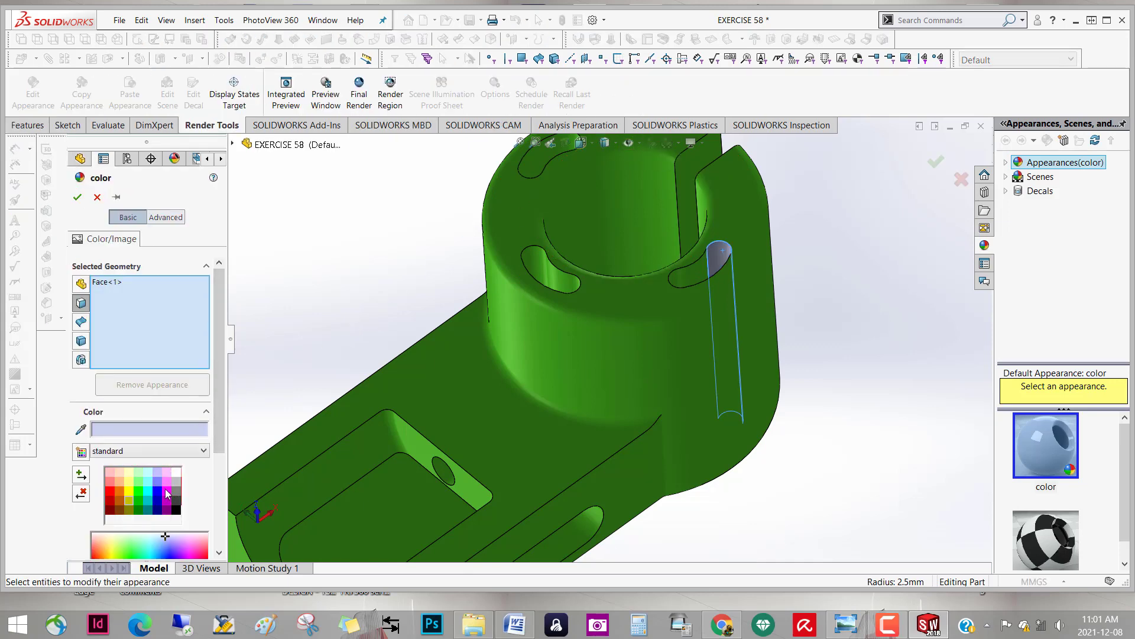
Make the chosen slot face magenta and add the other arc slot faces around the ring
click(167, 493)
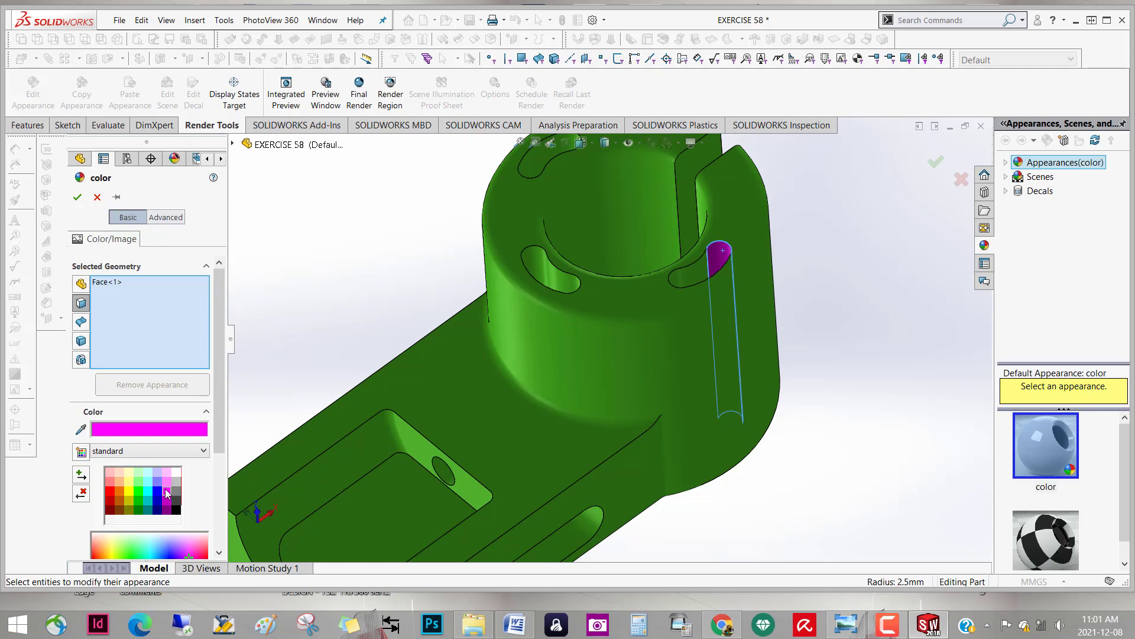
click(692, 272)
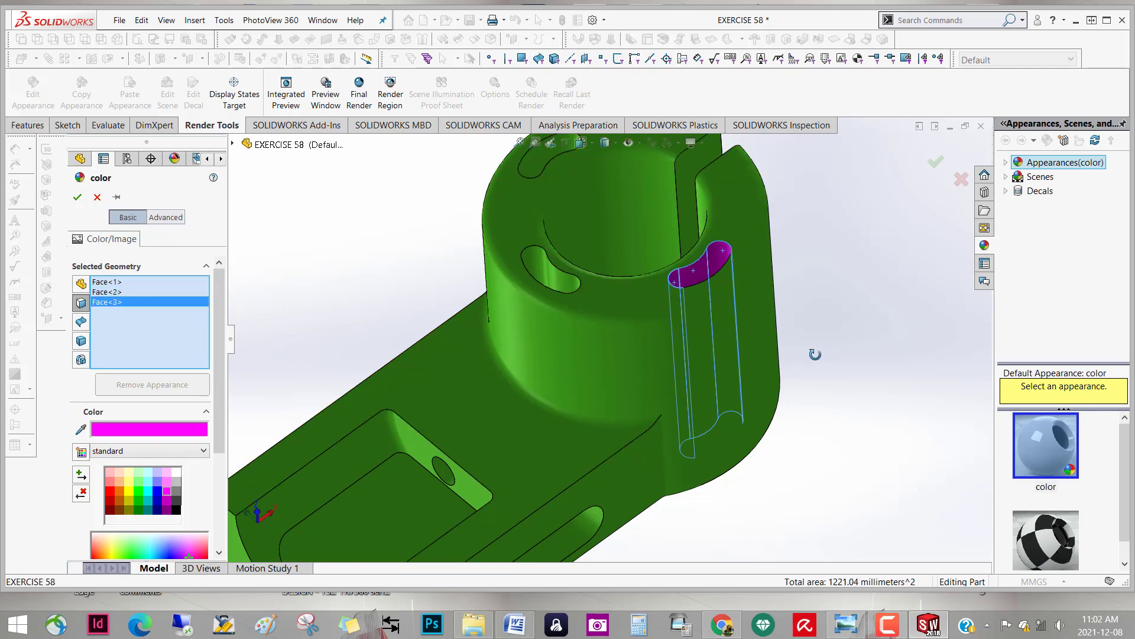
mouse_move(816, 352)
middle_down()
mouse_move(804, 467)
mouse_move(822, 396)
mouse_move(641, 331)
mouse_move(620, 282)
mouse_move(566, 371)
mouse_move(582, 358)
mouse_move(637, 368)
middle_up()
click(747, 457)
click(740, 456)
click(619, 281)
click(641, 273)
click(569, 355)
click(544, 377)
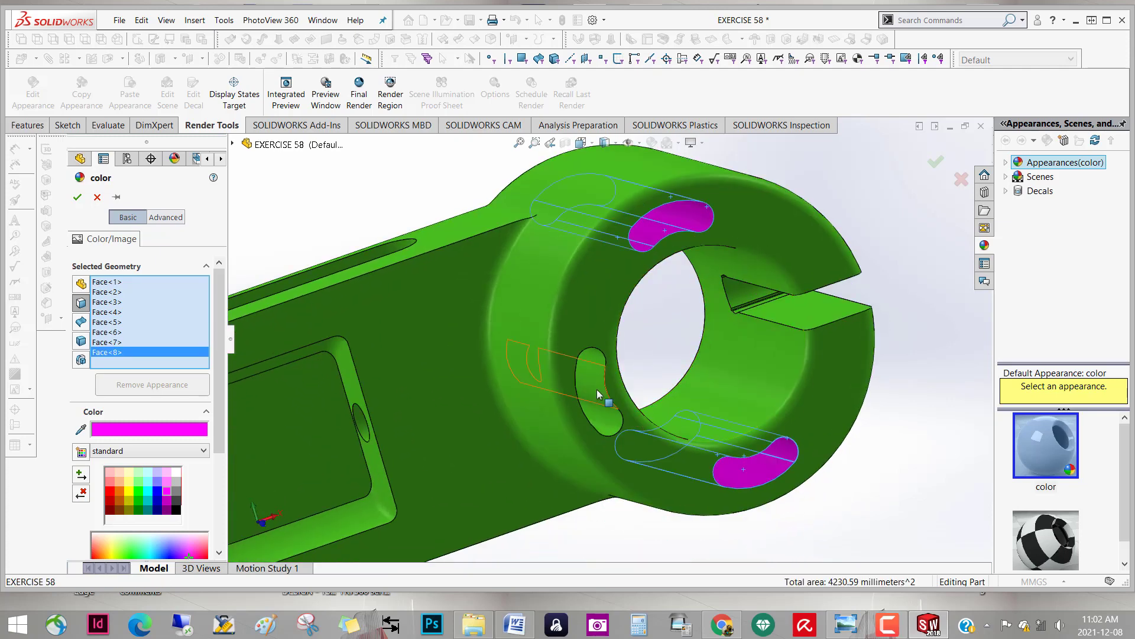
click(594, 363)
click(607, 427)
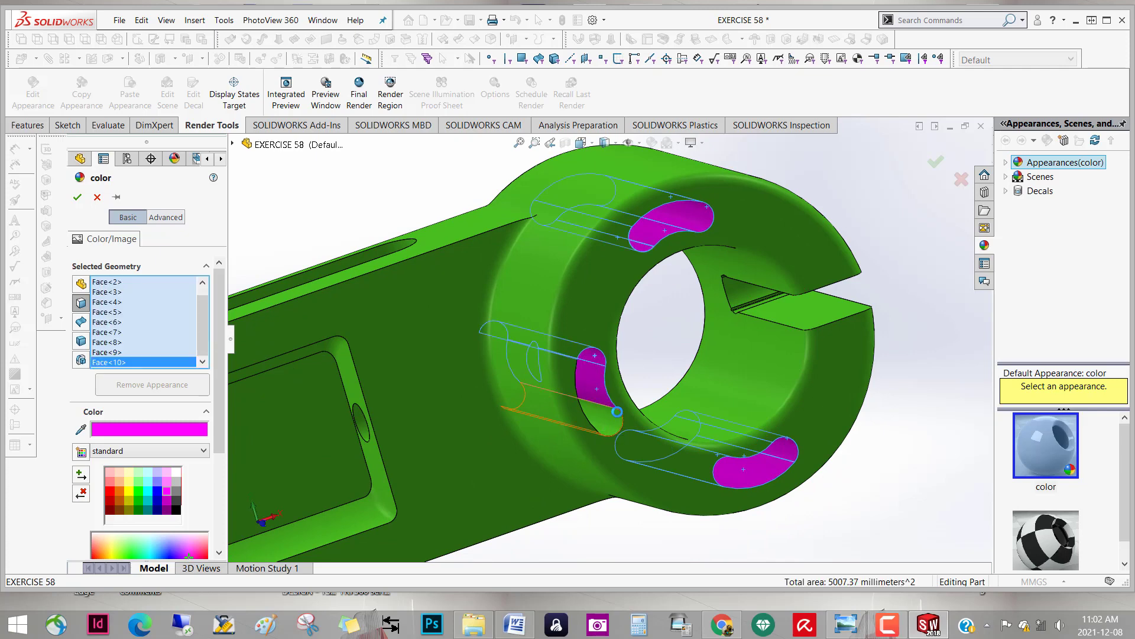
click(617, 411)
middle_drag(616, 411, 440, 461)
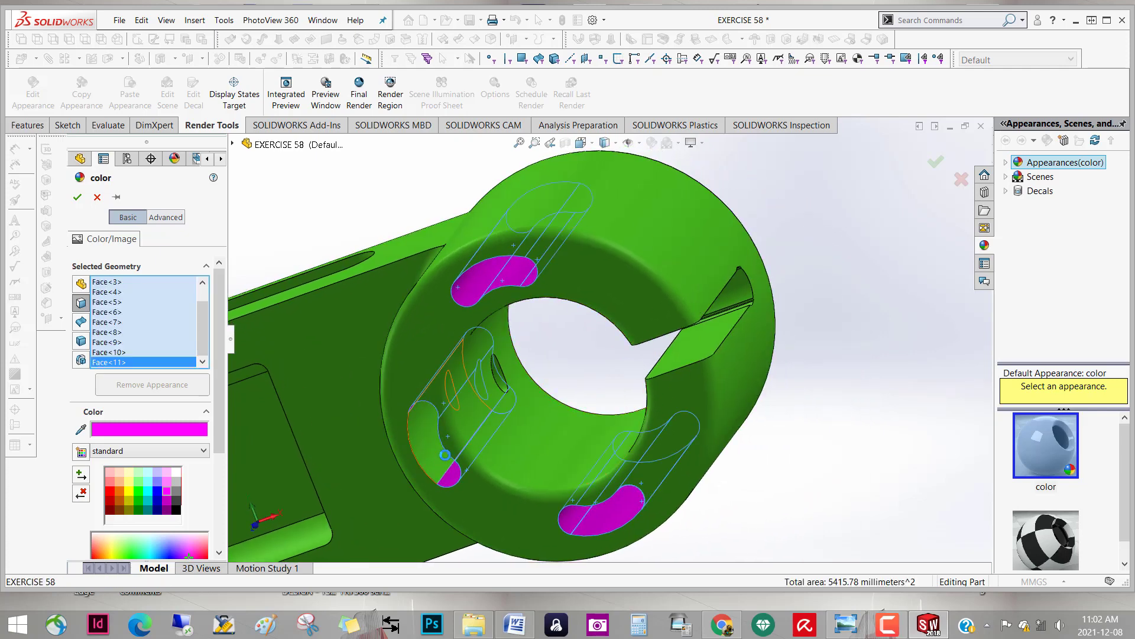
click(445, 454)
Add the base slot cut faces and the small hole to the magenta selection
scroll(615, 355, up, 3)
mouse_move(615, 355)
middle_down()
mouse_move(615, 256)
mouse_move(576, 465)
mouse_move(543, 397)
middle_up()
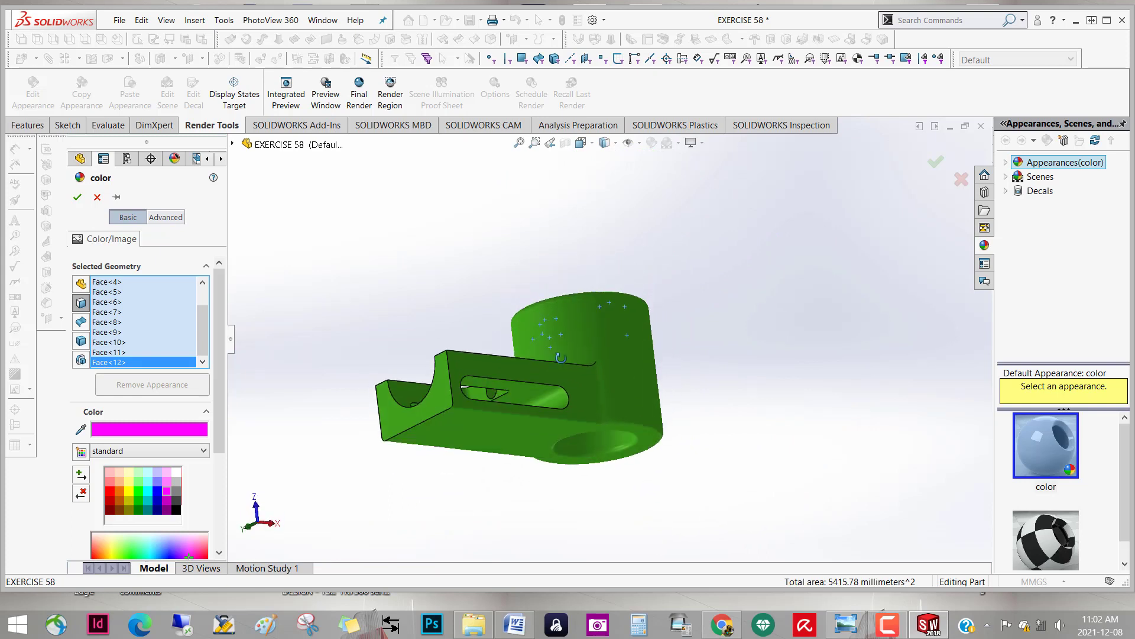
click(519, 418)
mouse_move(525, 471)
middle_down()
mouse_move(528, 432)
mouse_move(525, 499)
mouse_move(518, 478)
mouse_move(461, 514)
mouse_move(444, 477)
middle_up()
click(530, 430)
click(511, 459)
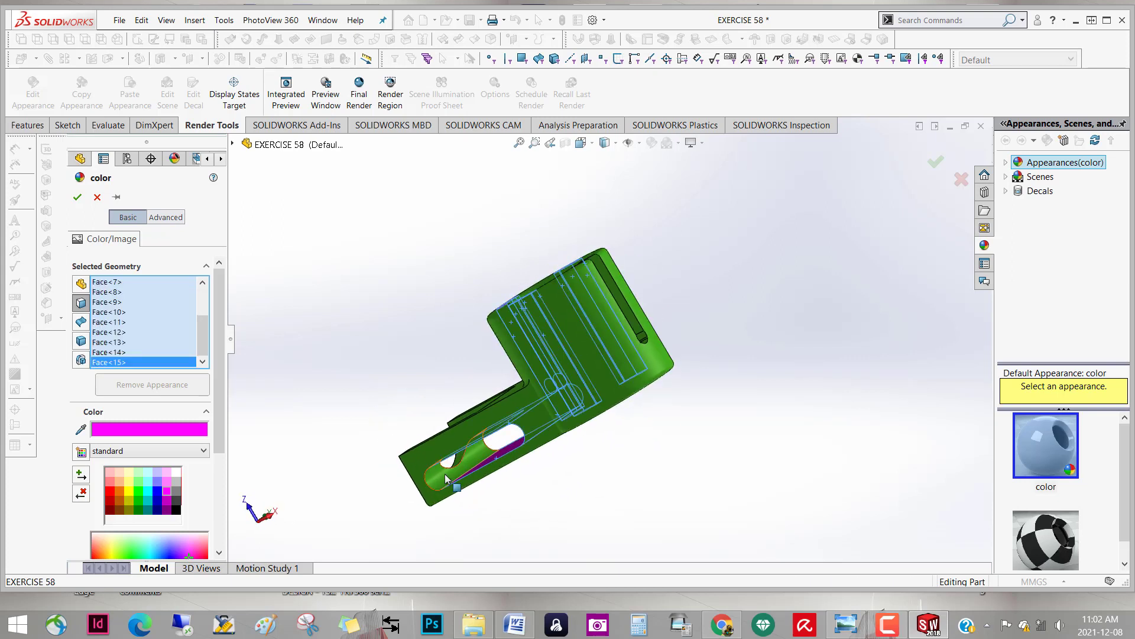
click(445, 478)
mouse_move(514, 532)
middle_down()
mouse_move(648, 457)
mouse_move(654, 421)
mouse_move(623, 446)
mouse_move(665, 499)
mouse_move(698, 517)
mouse_move(687, 518)
mouse_move(684, 436)
mouse_move(633, 495)
mouse_move(651, 443)
mouse_move(639, 414)
middle_up()
click(512, 418)
Apply magenta to the chosen faces and review the part from several angles
click(76, 197)
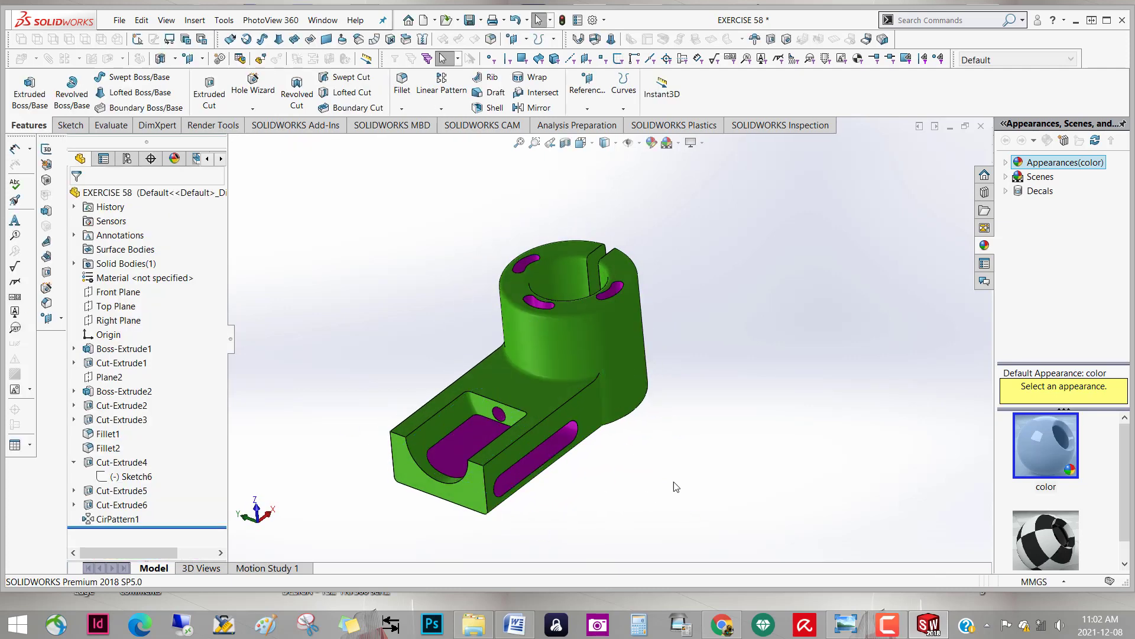
mouse_move(703, 416)
middle_down()
mouse_move(676, 388)
mouse_move(654, 413)
mouse_move(677, 411)
mouse_move(686, 423)
mouse_move(717, 384)
mouse_move(697, 397)
mouse_move(661, 468)
middle_up()
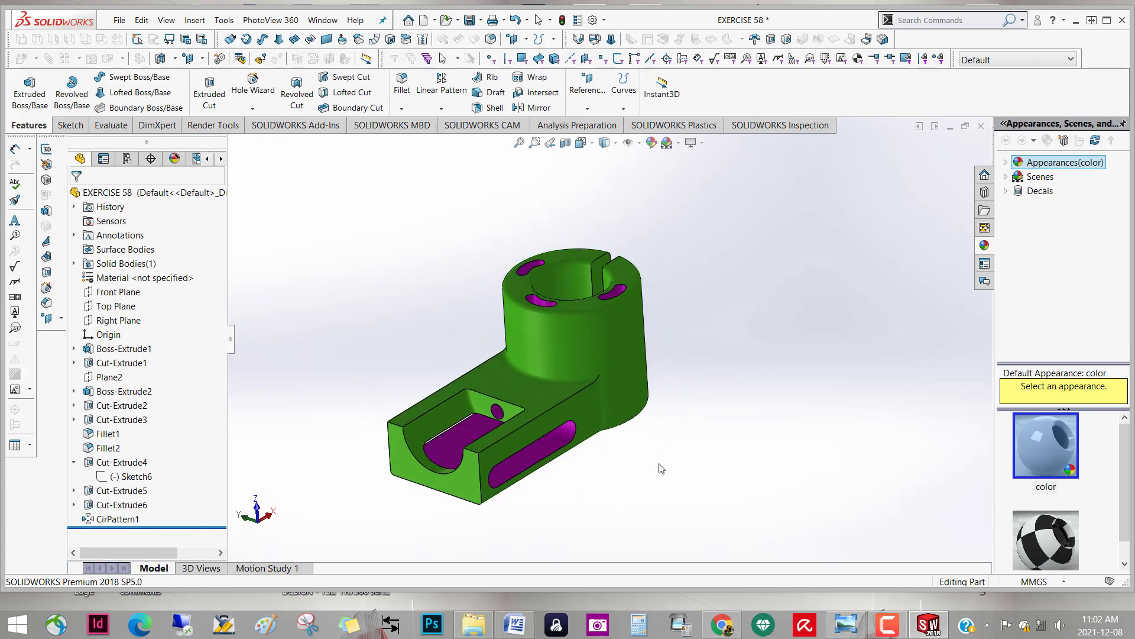
scroll(469, 482, down, 2)
middle_drag(611, 434, 620, 457)
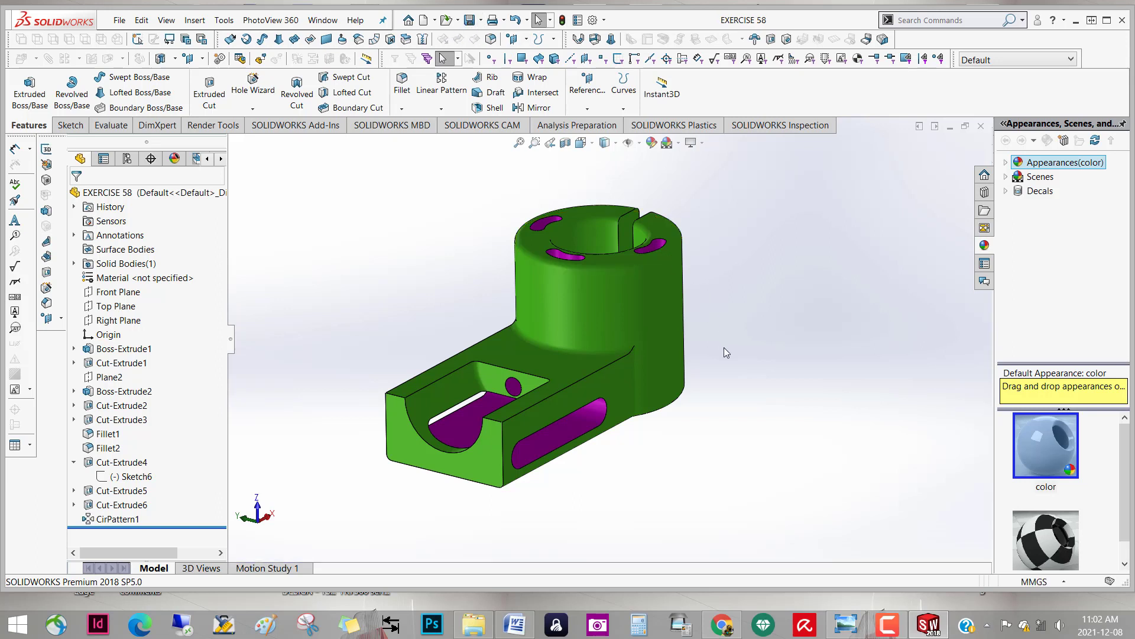
mouse_move(484, 324)
middle_down()
mouse_move(495, 437)
mouse_move(525, 390)
mouse_move(664, 343)
mouse_move(626, 440)
mouse_move(645, 397)
middle_up()
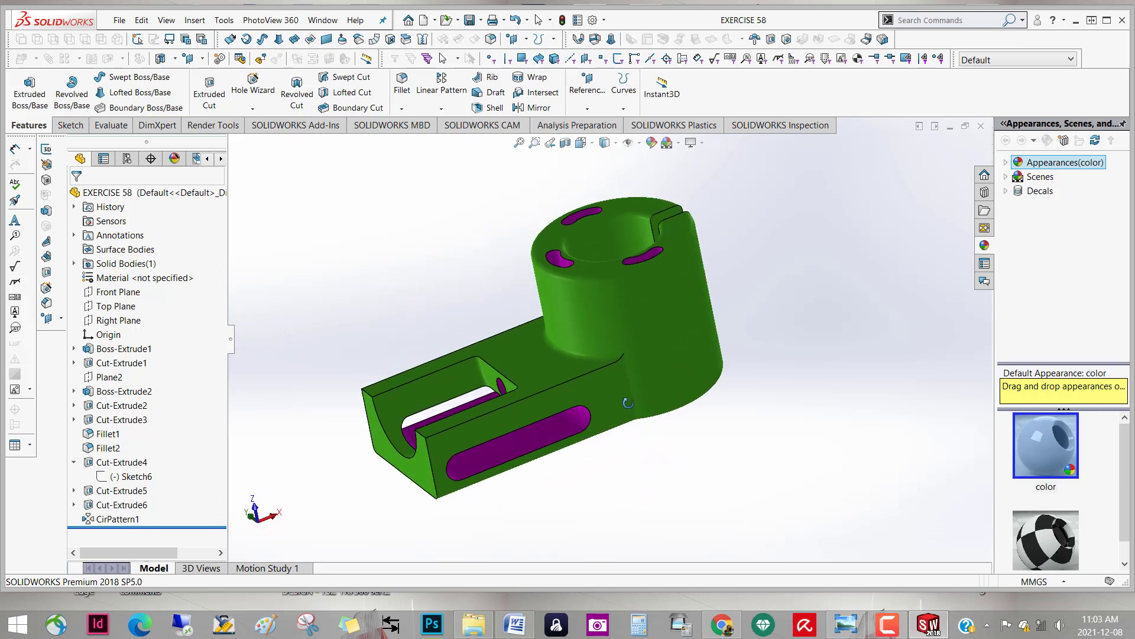
middle_drag(632, 436, 630, 474)
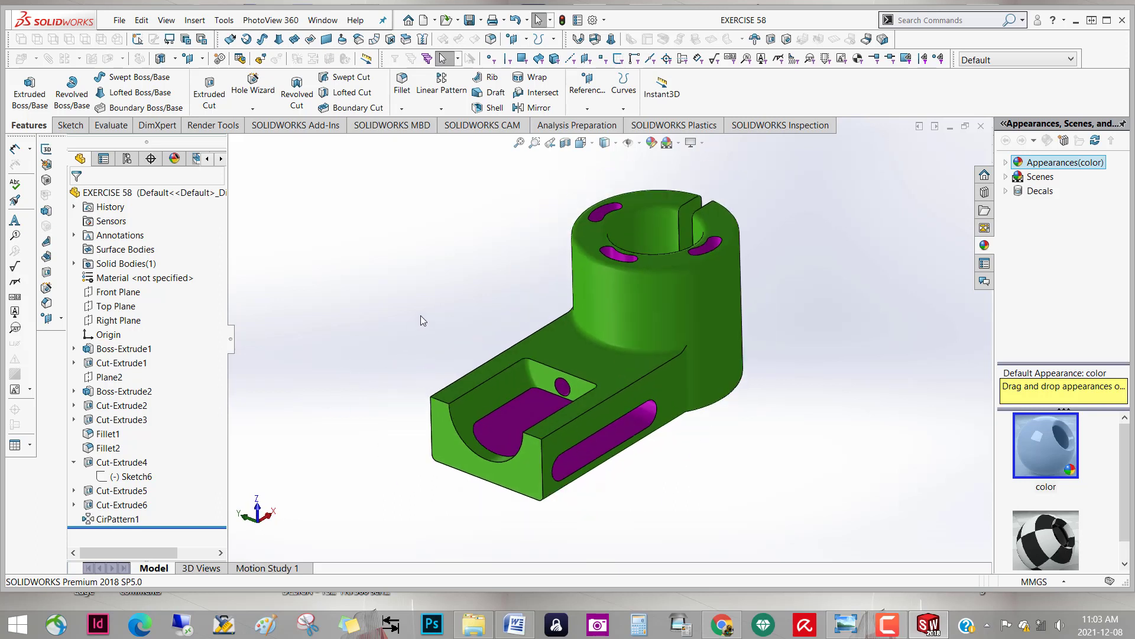